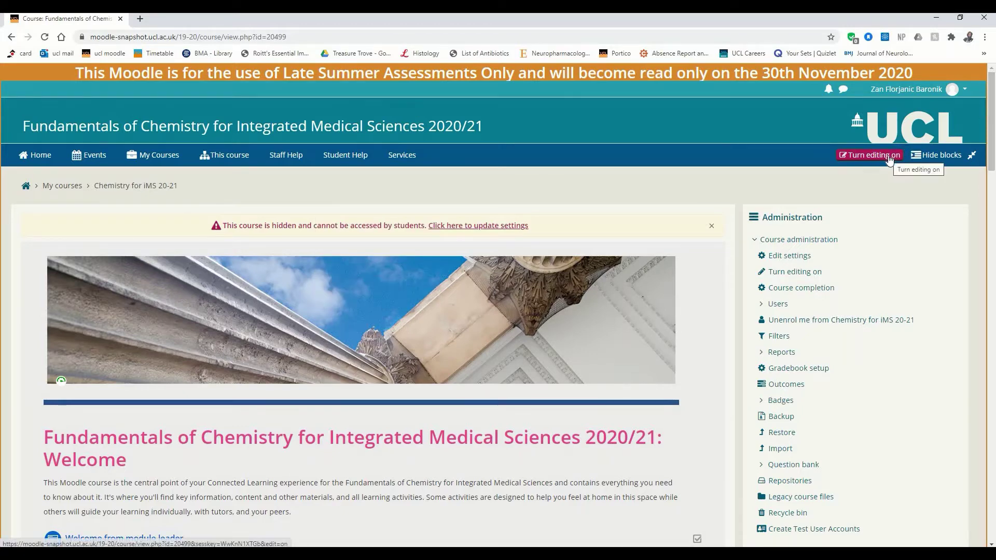
# Step: Turn on editing for the chemistry course and go to the expanded "H5P for practical activities" section
pyautogui.click(888, 159)
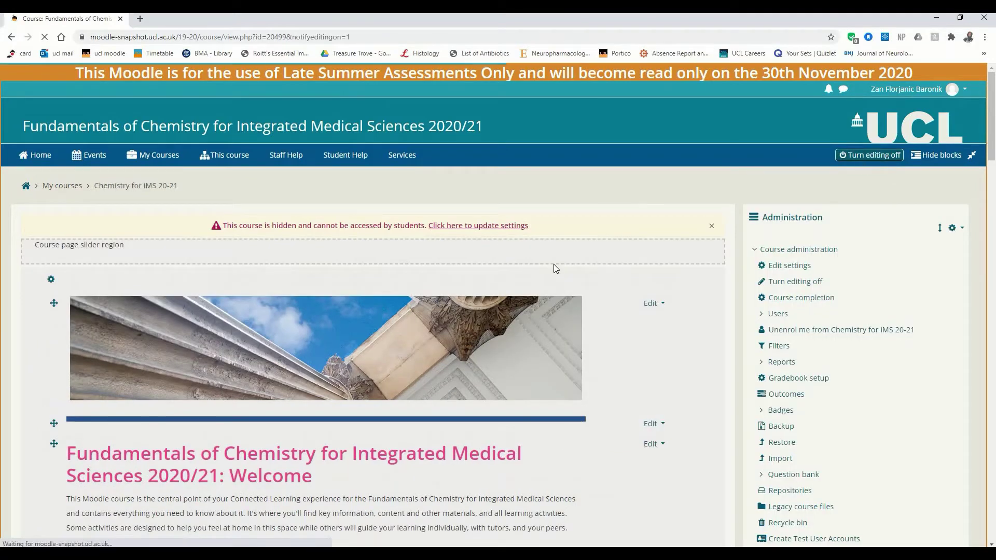
pyautogui.scroll(-6, 553, 263)
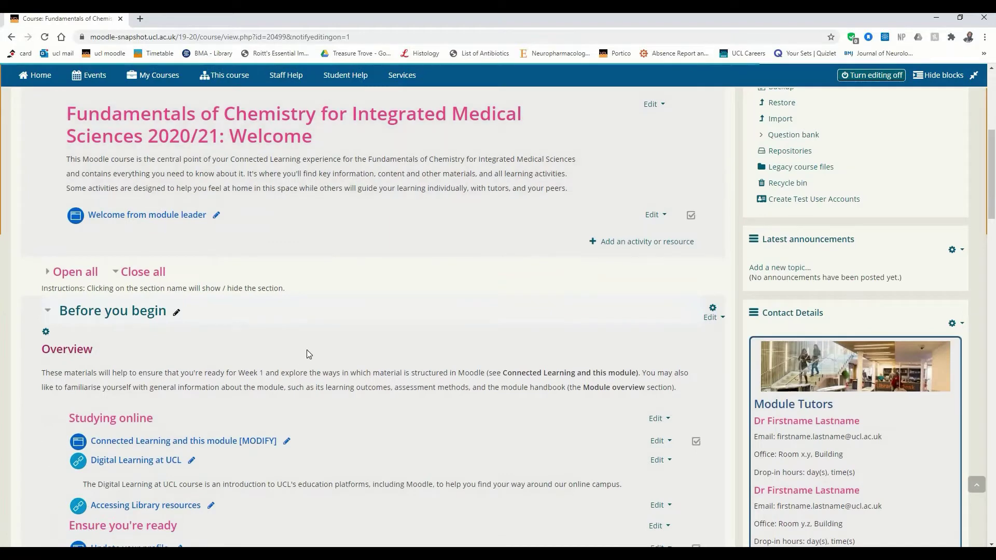
pyautogui.scroll(-16, 307, 349)
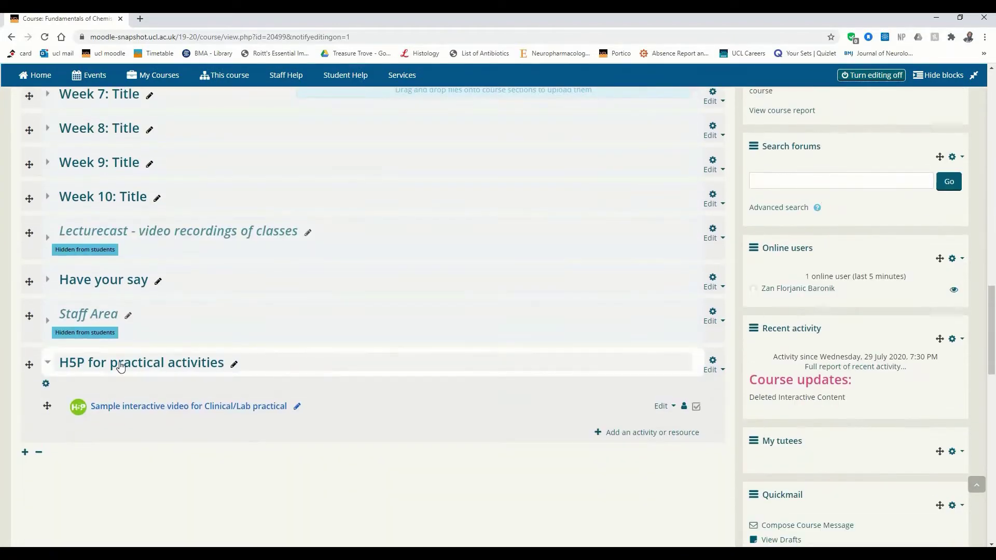
pyautogui.click(49, 364)
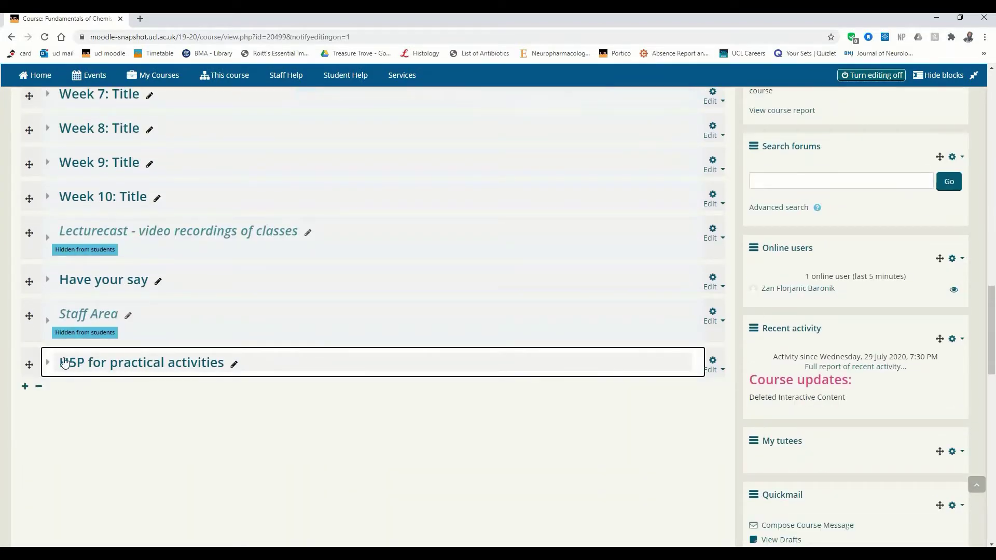
pyautogui.click(48, 364)
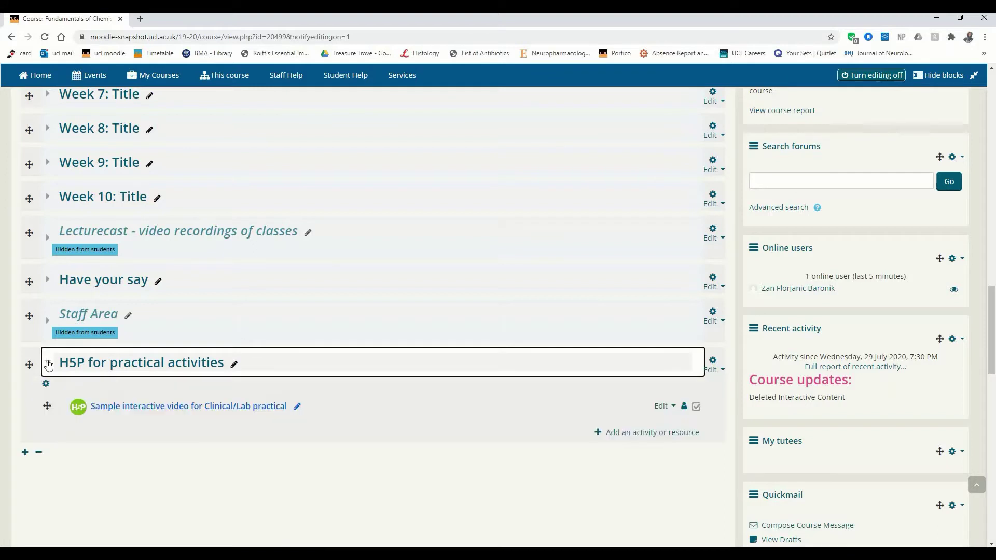
# Step: Add a new Interactive Content activity to the "H5P for practical activities" section
pyautogui.click(619, 433)
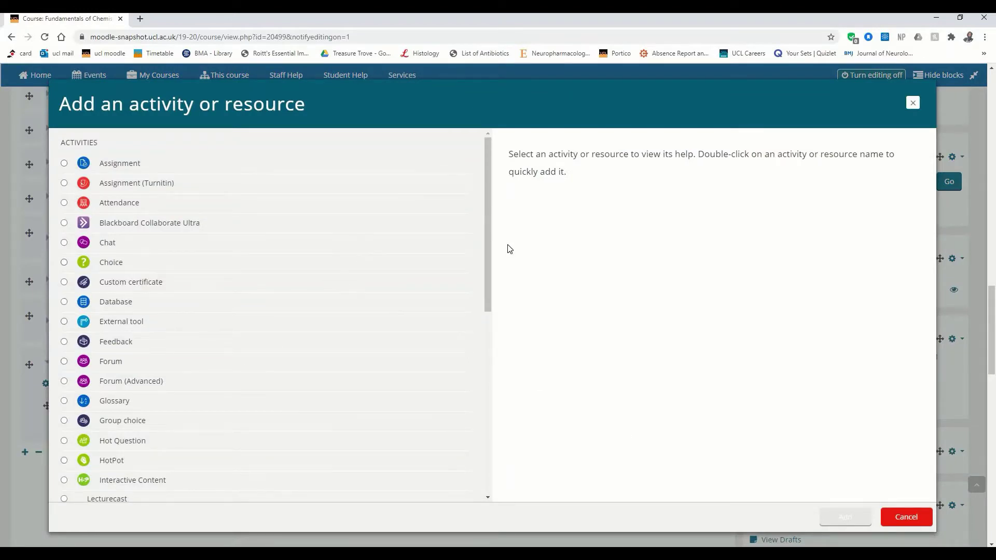
pyautogui.moveTo(488, 243); pyautogui.dragTo(488, 283)
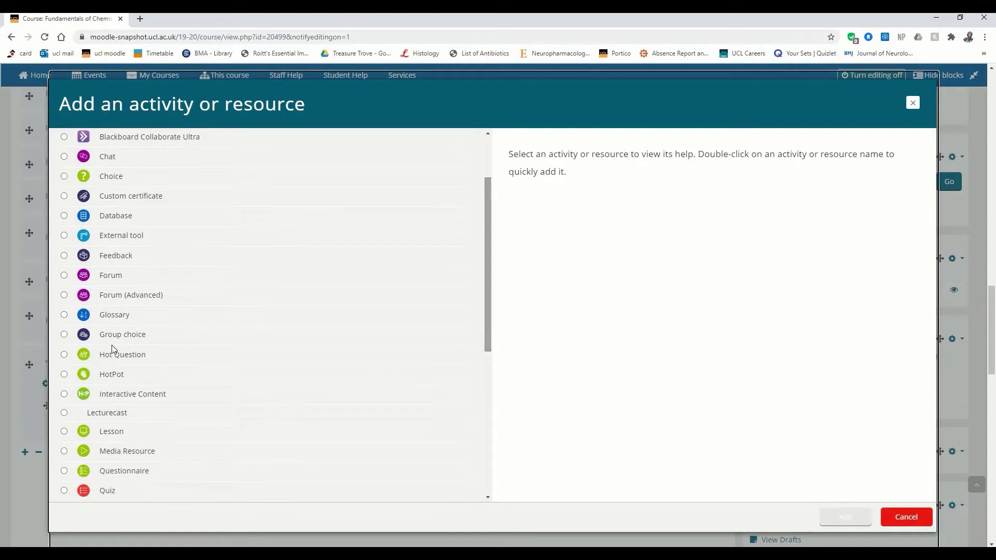
pyautogui.click(65, 395)
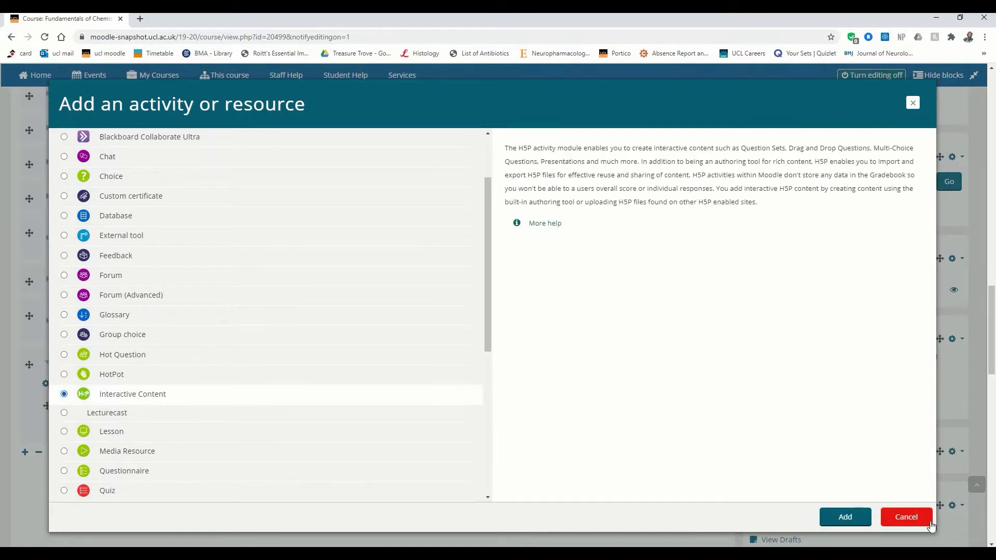
pyautogui.click(845, 518)
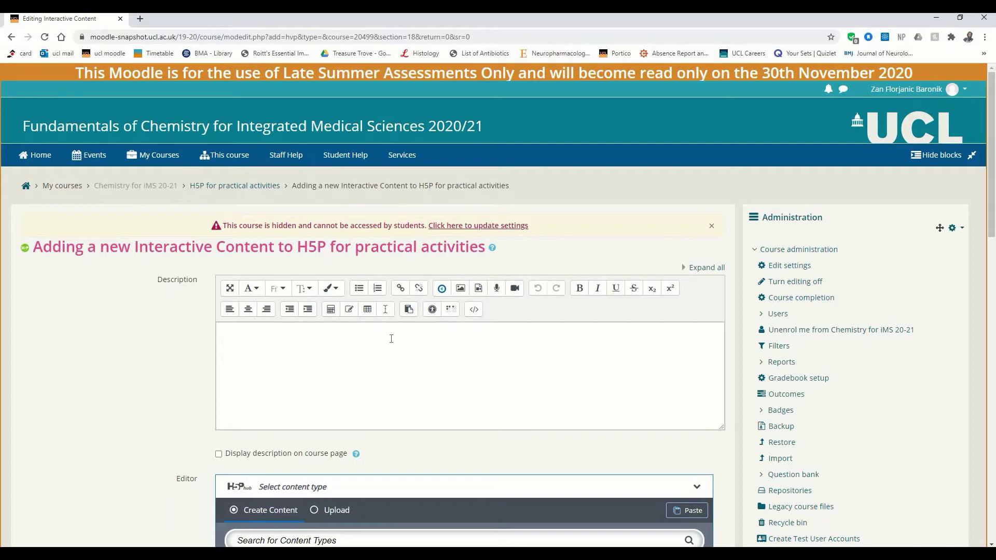
# Step: Enter the description "This is a sample H5P content" and enable displaying the description on the course page
pyautogui.click(275, 343)
pyautogui.scroll(-3, 365, 463)
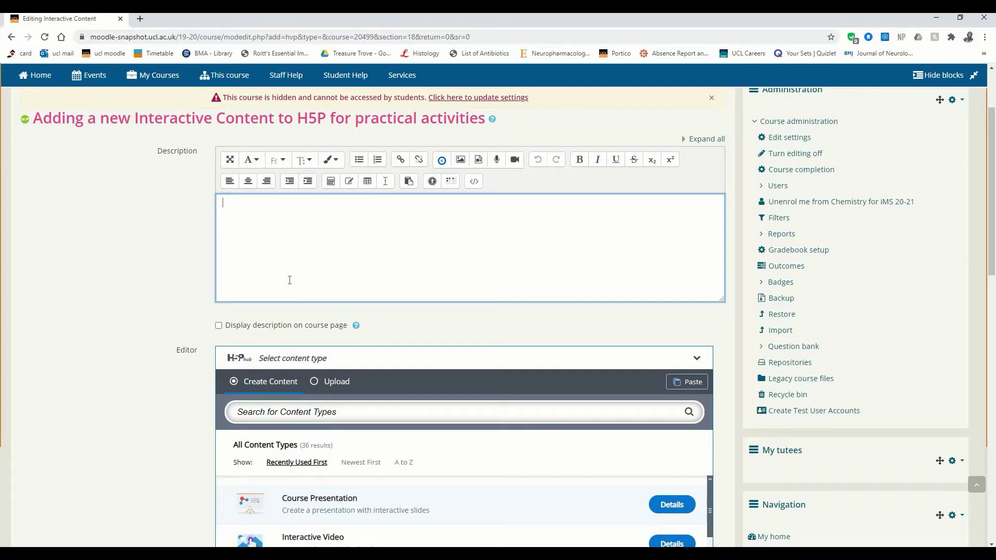
pyautogui.write('This is a sample H5P content')
pyautogui.scroll(-1, 289, 280)
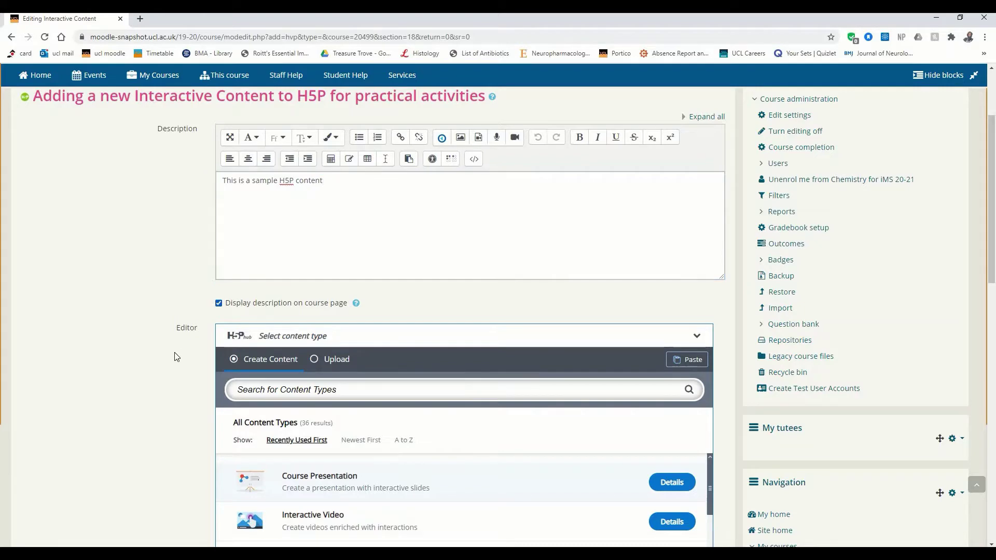
# Step: Look through the whole list of H5P content types available for creating content
pyautogui.scroll(-5, 173, 358)
pyautogui.scroll(1, 174, 358)
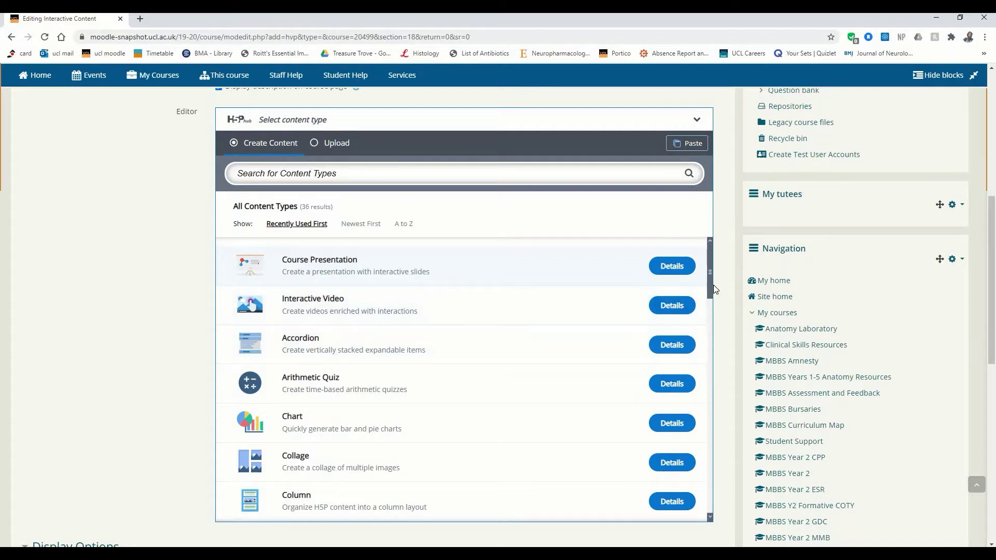
pyautogui.scroll(-2, 709, 291)
pyautogui.scroll(-4, 708, 312)
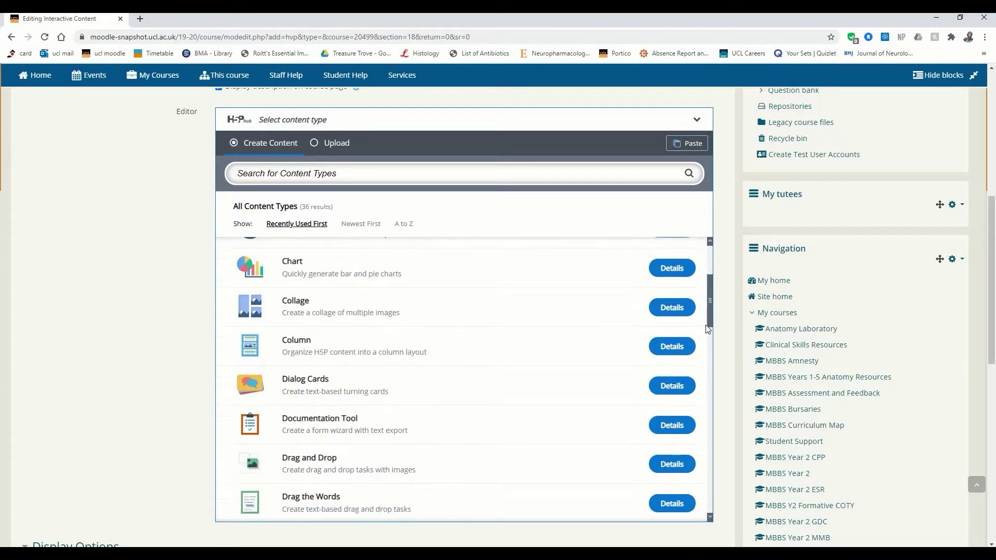
pyautogui.scroll(-4, 703, 350)
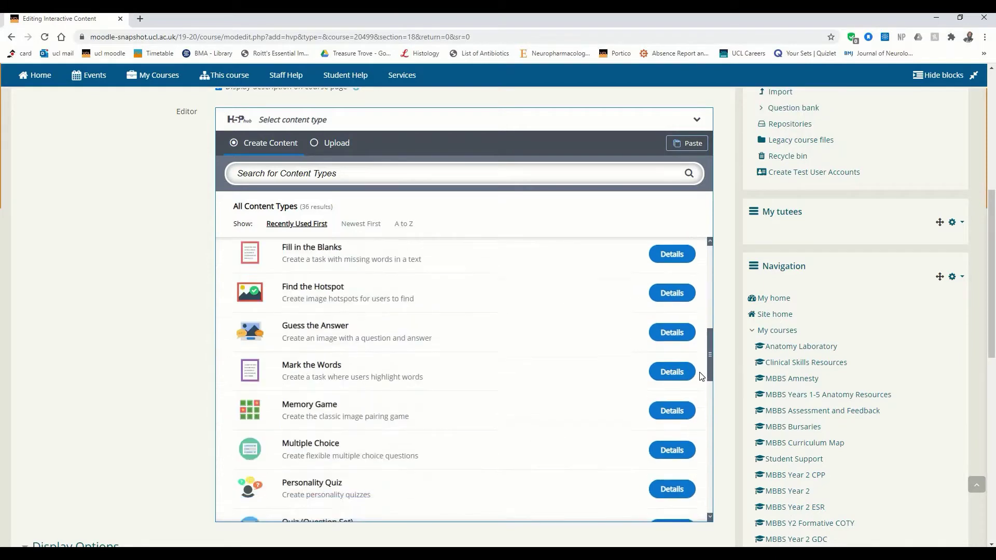
pyautogui.scroll(-5, 694, 406)
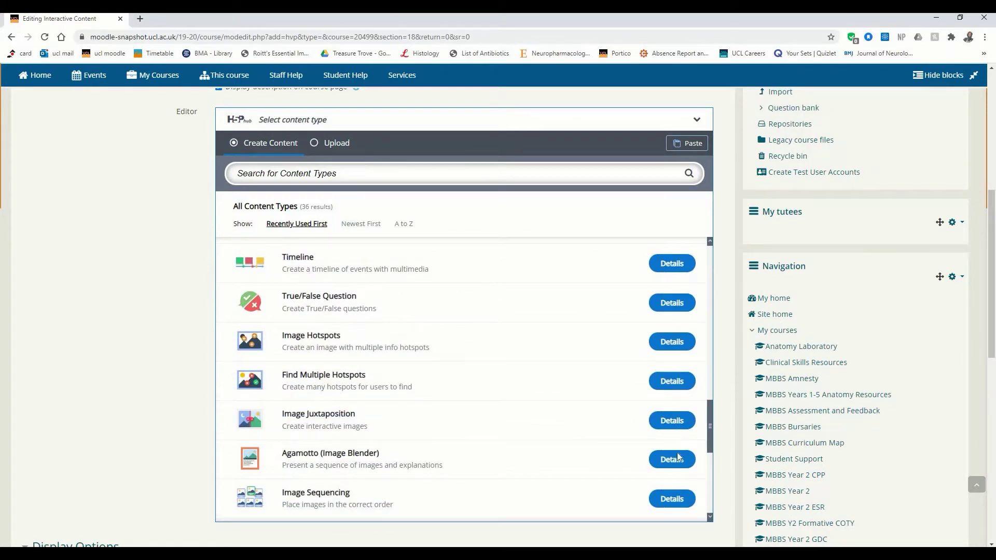
pyautogui.scroll(-3, 680, 456)
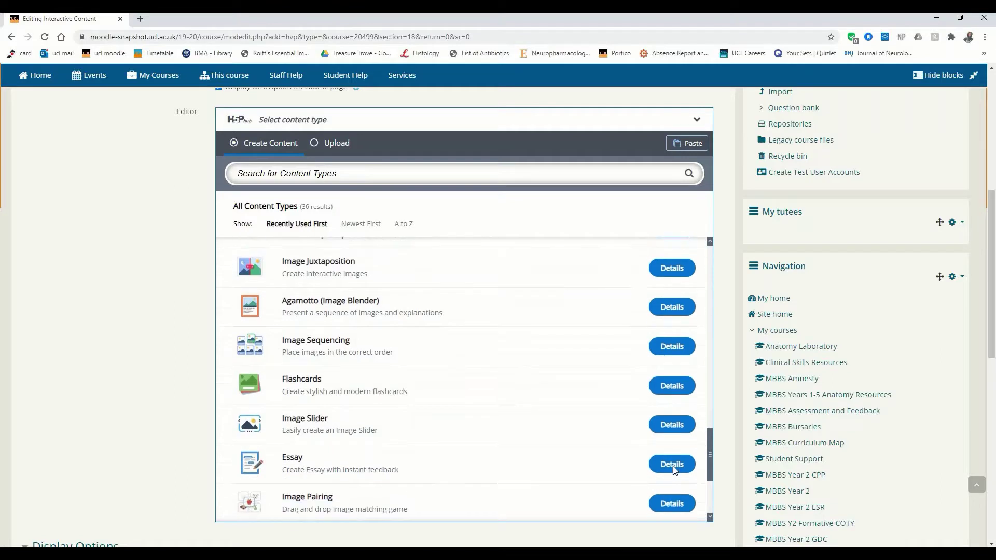
pyautogui.scroll(-2, 674, 466)
pyautogui.scroll(-1, 669, 508)
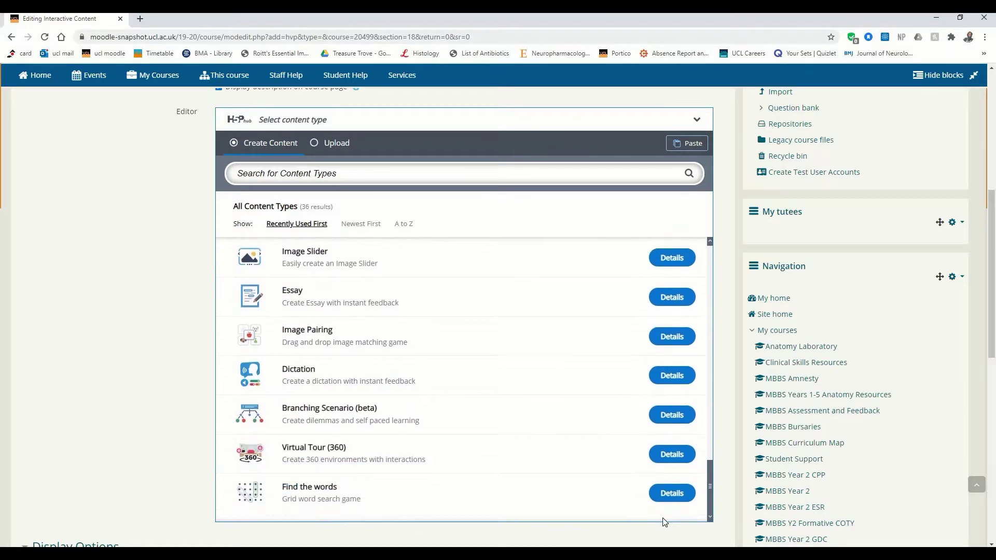
pyautogui.scroll(4, 663, 493)
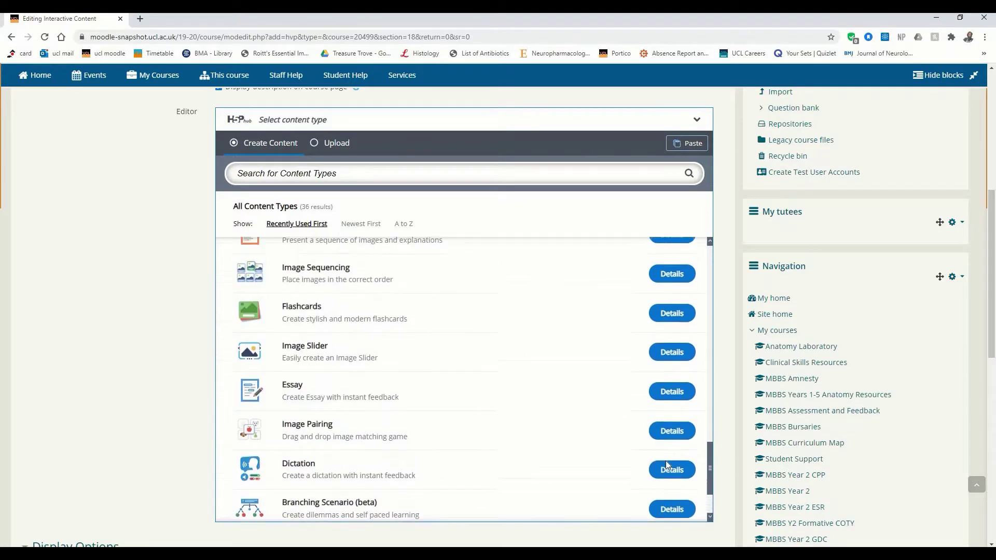
pyautogui.scroll(15, 667, 440)
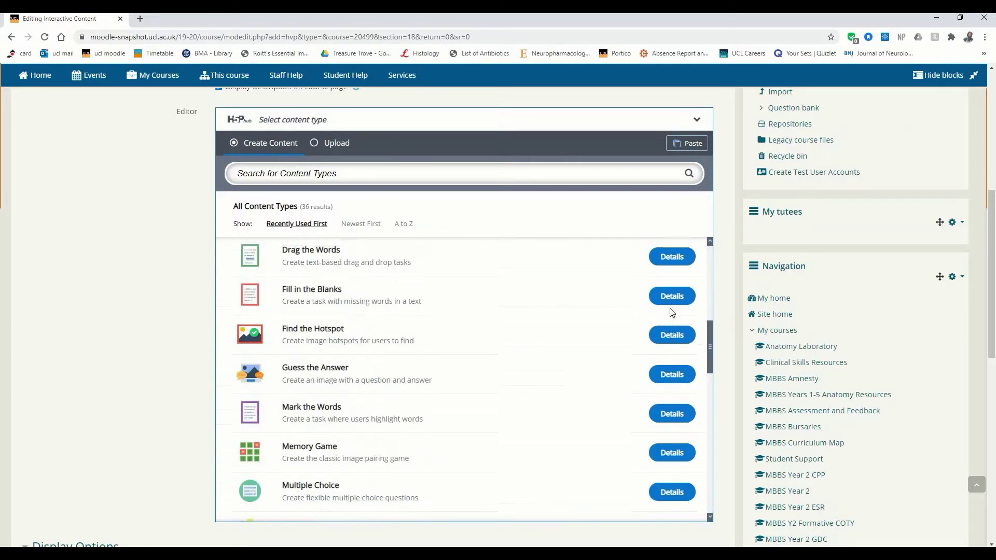
pyautogui.scroll(2, 672, 288)
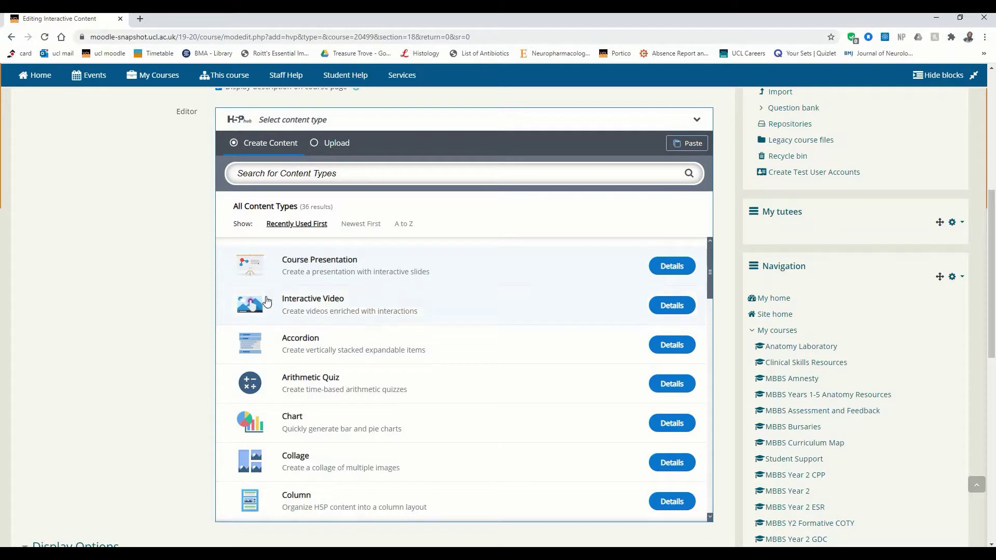
# Step: Choose the Course Presentation content type and title it "Sample presentation"
pyautogui.click(343, 271)
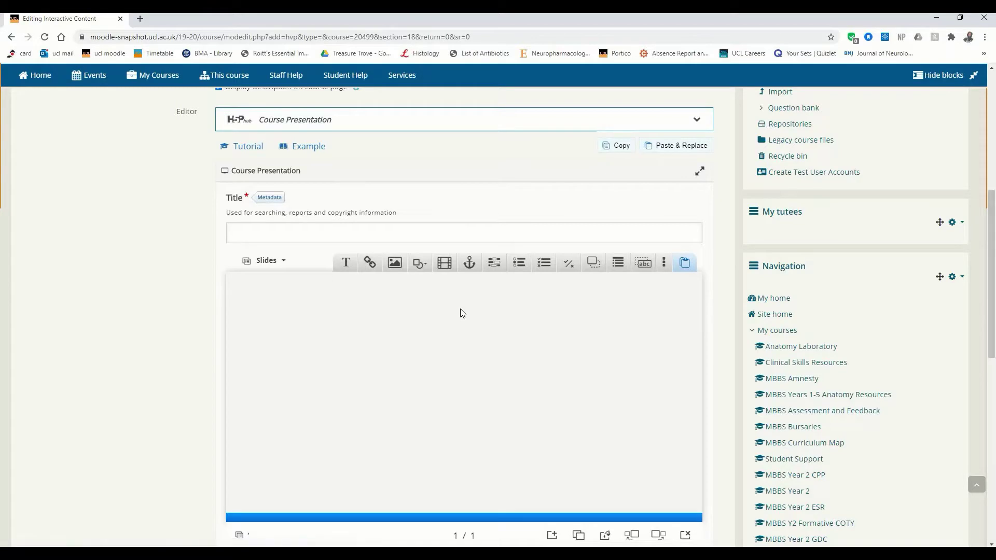
pyautogui.scroll(-1, 386, 147)
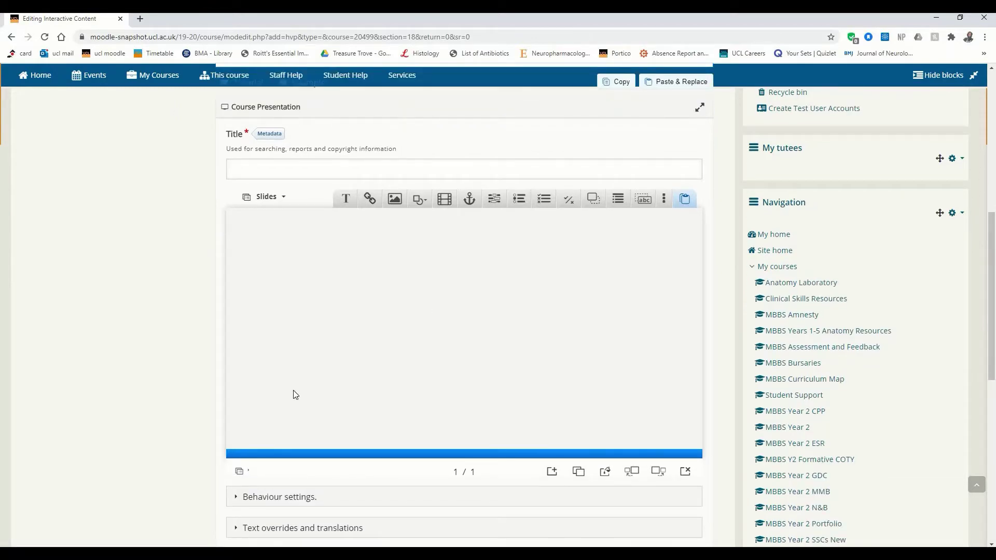
pyautogui.scroll(-5, 293, 394)
pyautogui.scroll(6, 293, 394)
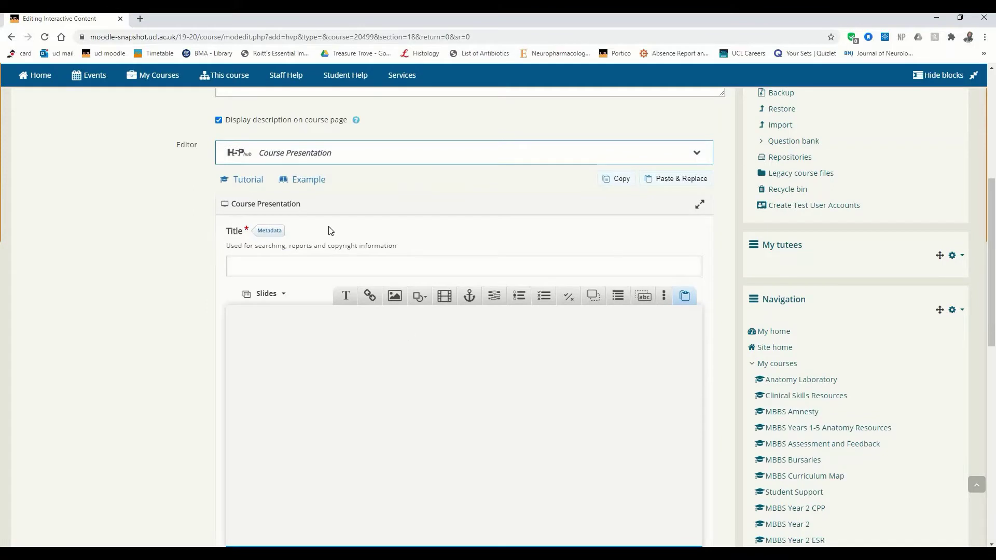
pyautogui.click(282, 263)
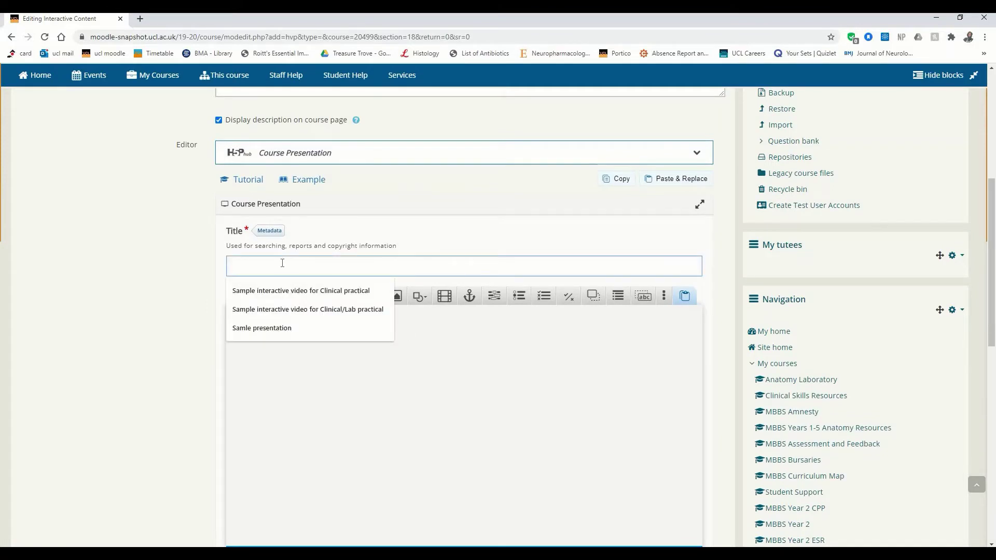
pyautogui.write('S')
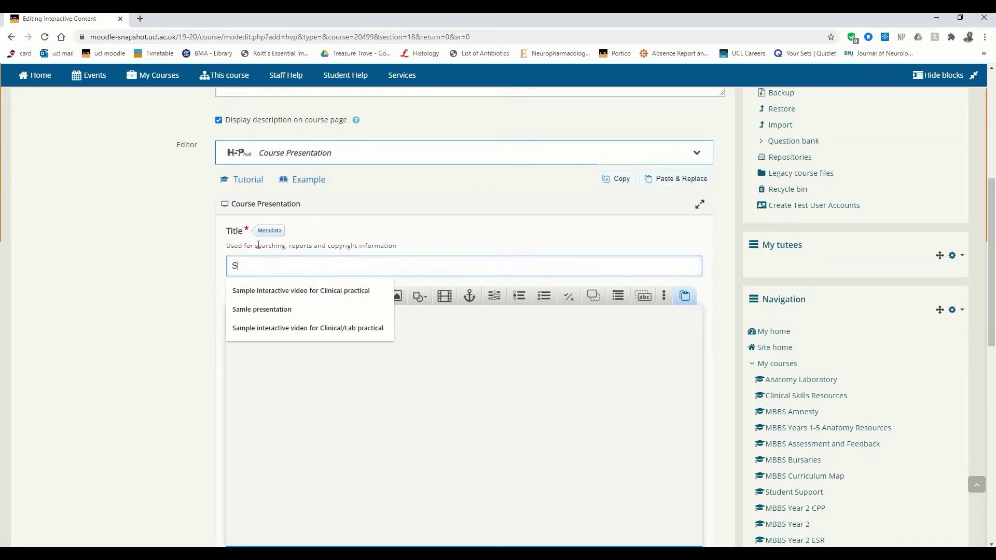
pyautogui.write('ample pre')
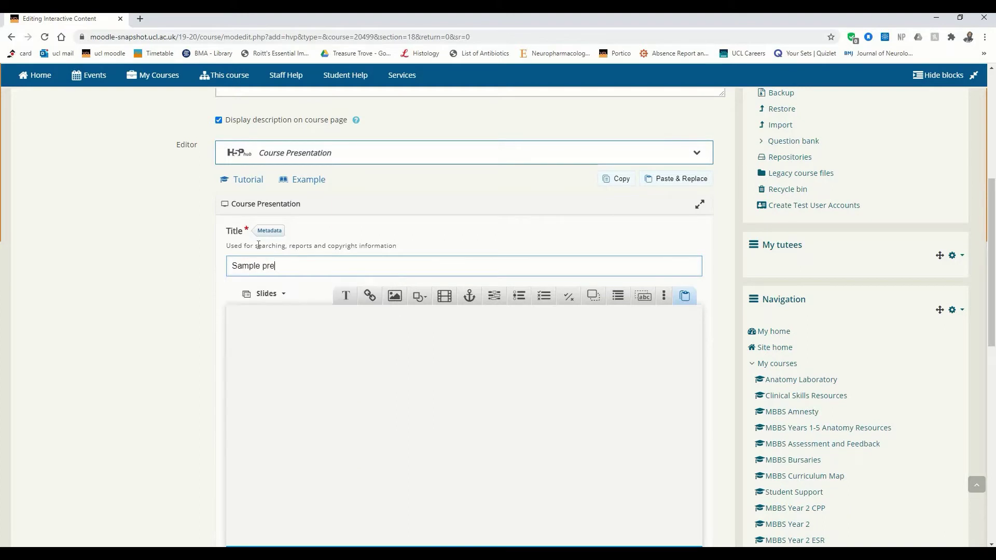
pyautogui.write('sentation')
# Step: Review the presentation's behaviour settings, including the social settings, and its text overrides and translations
pyautogui.scroll(-3, 182, 311)
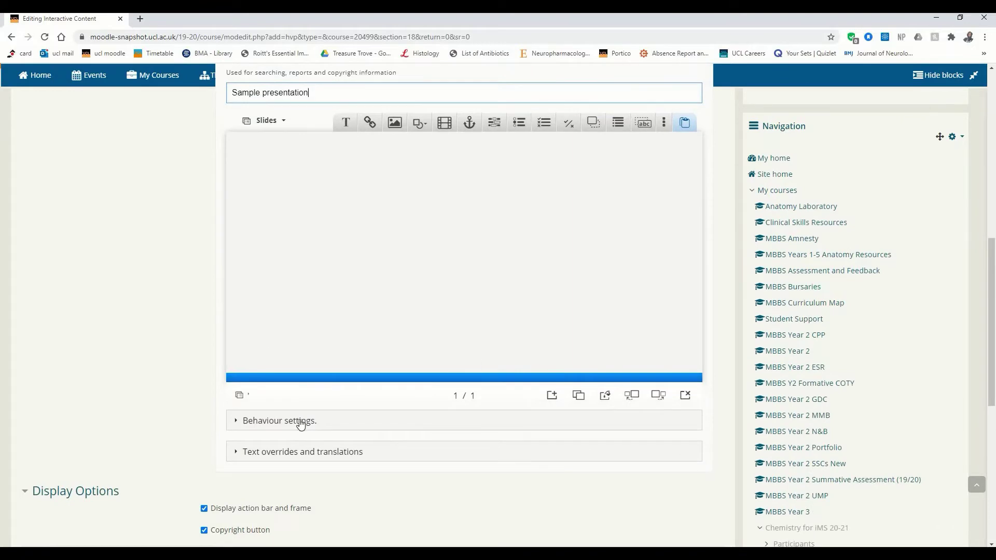
pyautogui.click(300, 425)
pyautogui.scroll(-2, 301, 424)
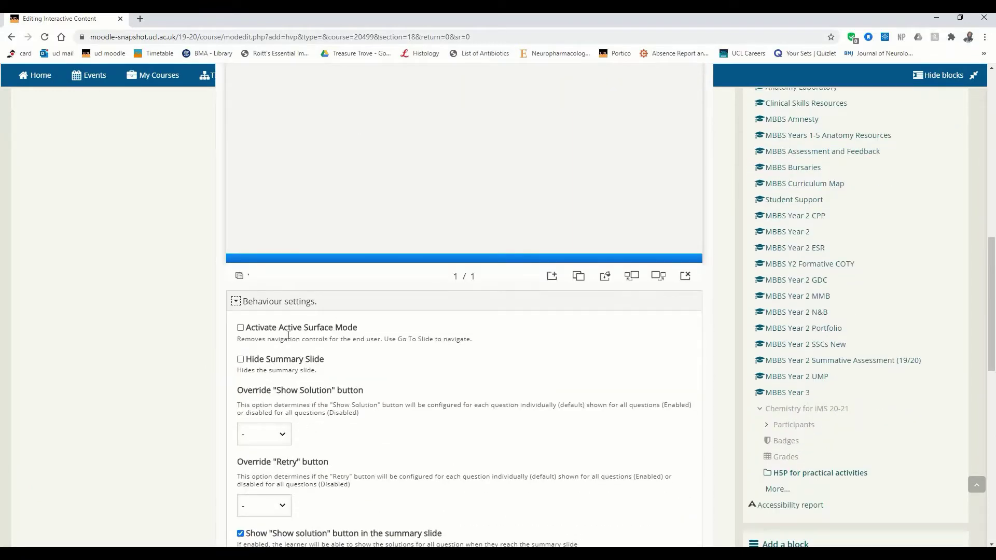
pyautogui.scroll(-3, 289, 334)
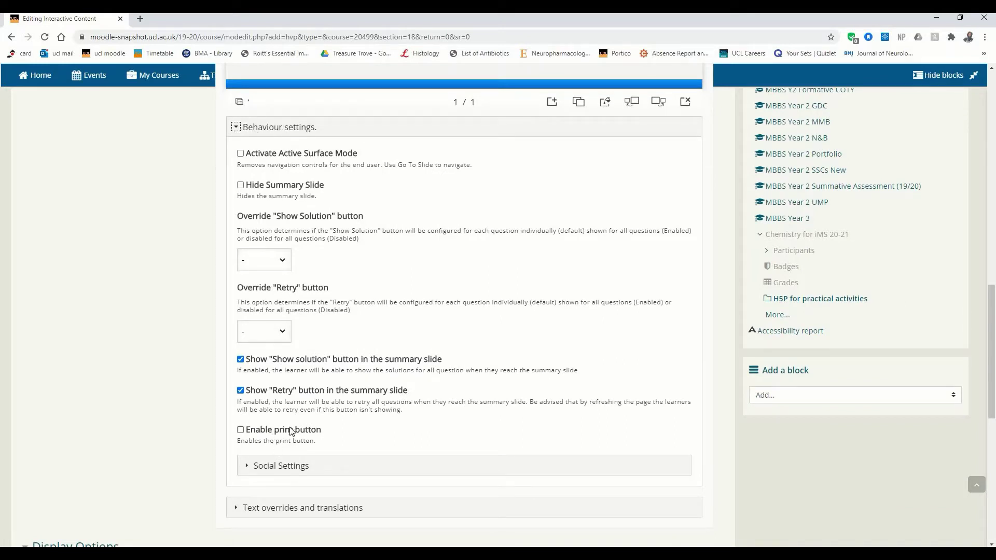
pyautogui.scroll(-5, 300, 429)
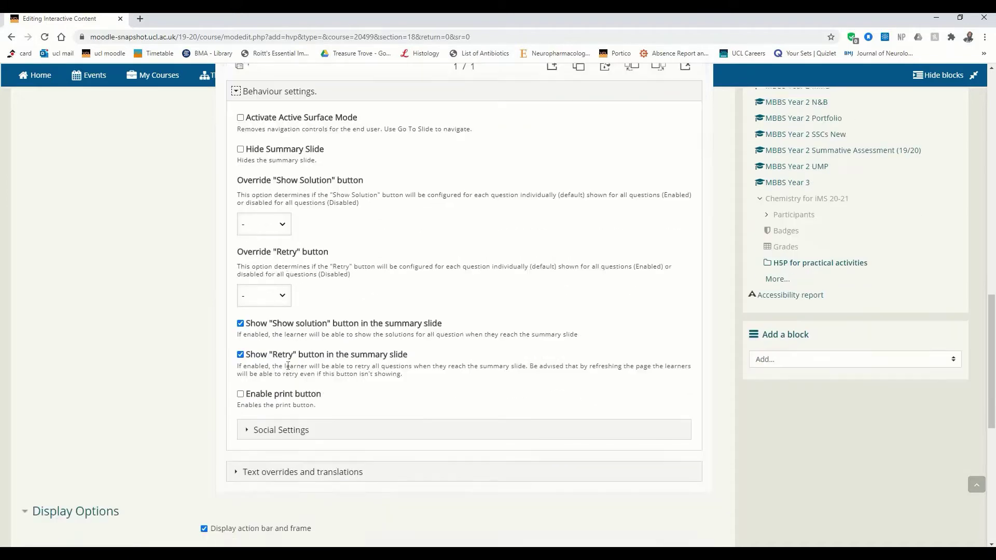
pyautogui.click(278, 338)
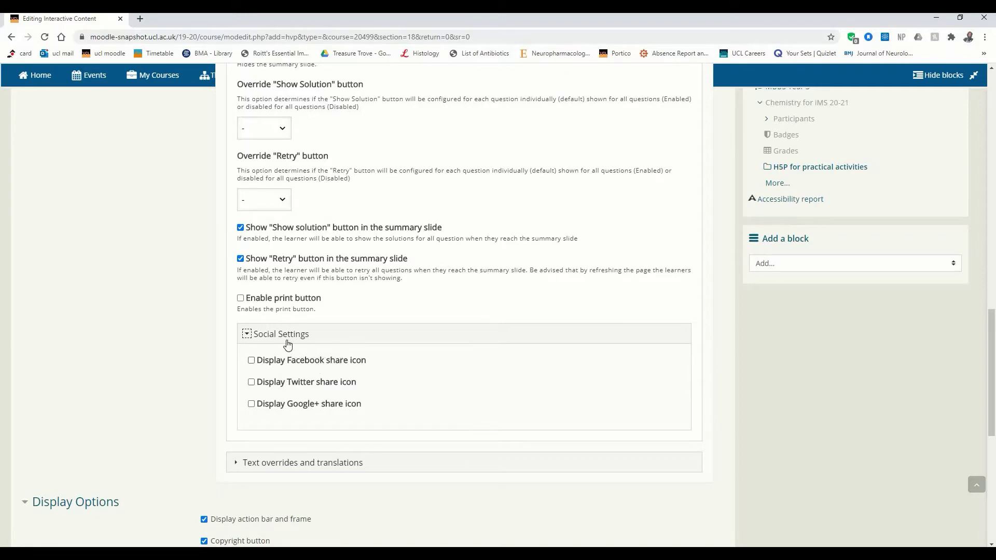
pyautogui.click(288, 344)
pyautogui.scroll(5, 285, 344)
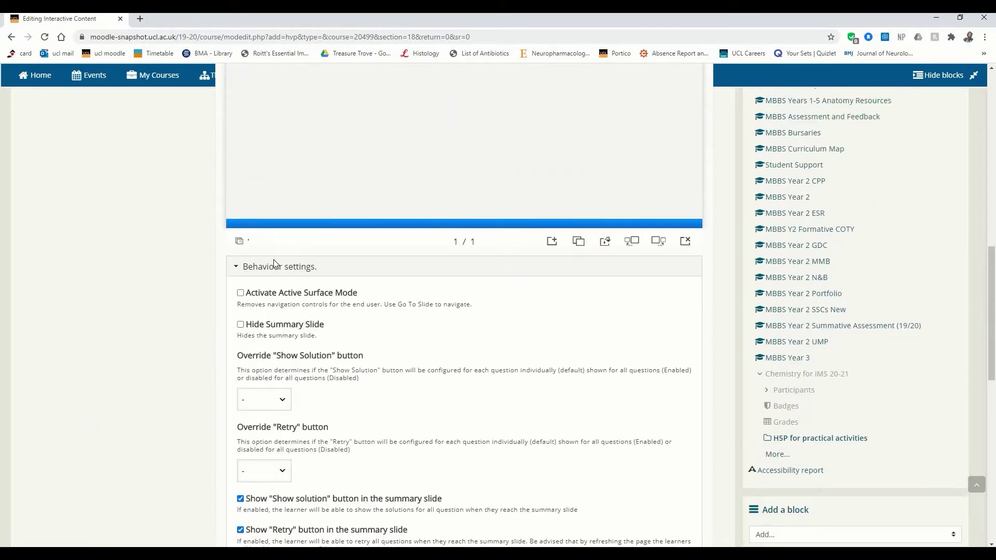
pyautogui.click(301, 283)
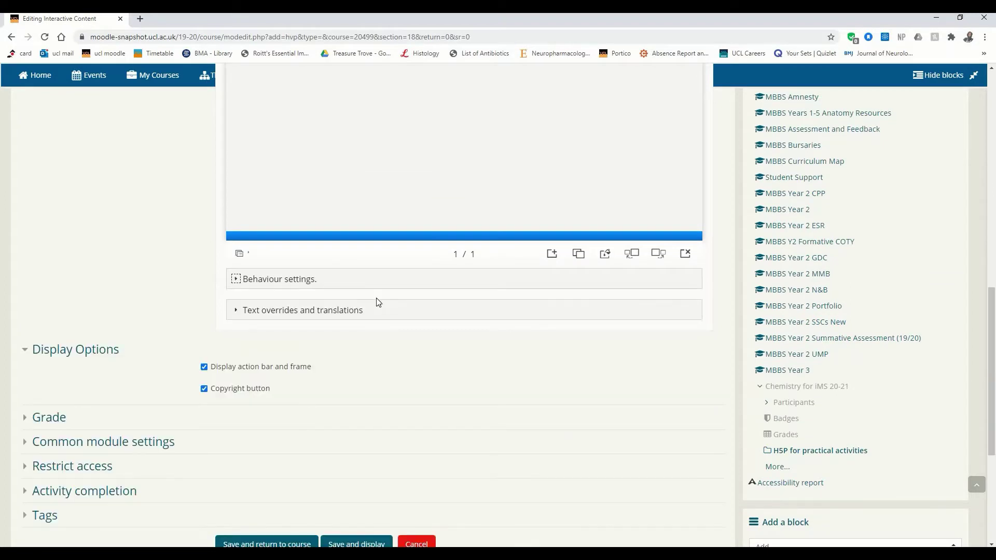
pyautogui.click(334, 316)
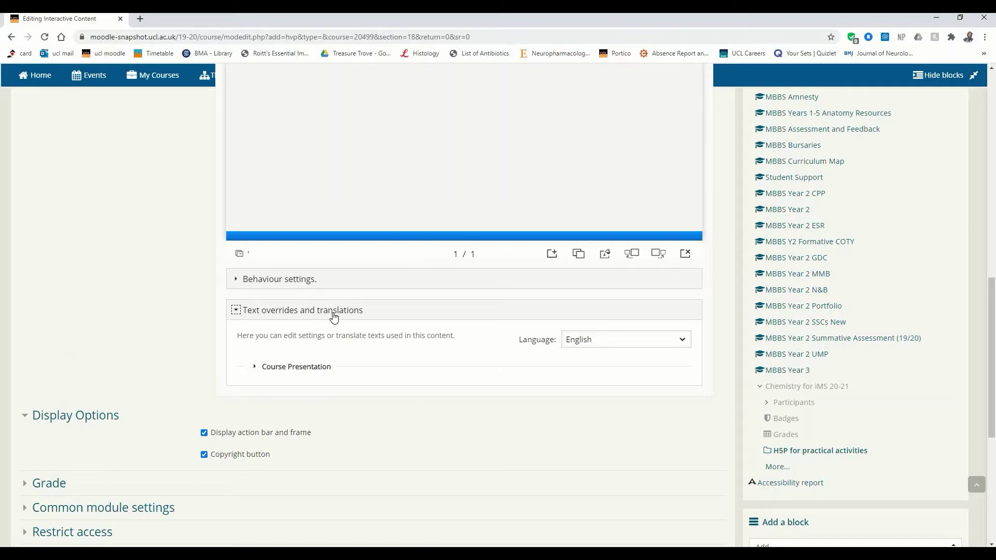
pyautogui.click(334, 316)
pyautogui.scroll(2, 334, 316)
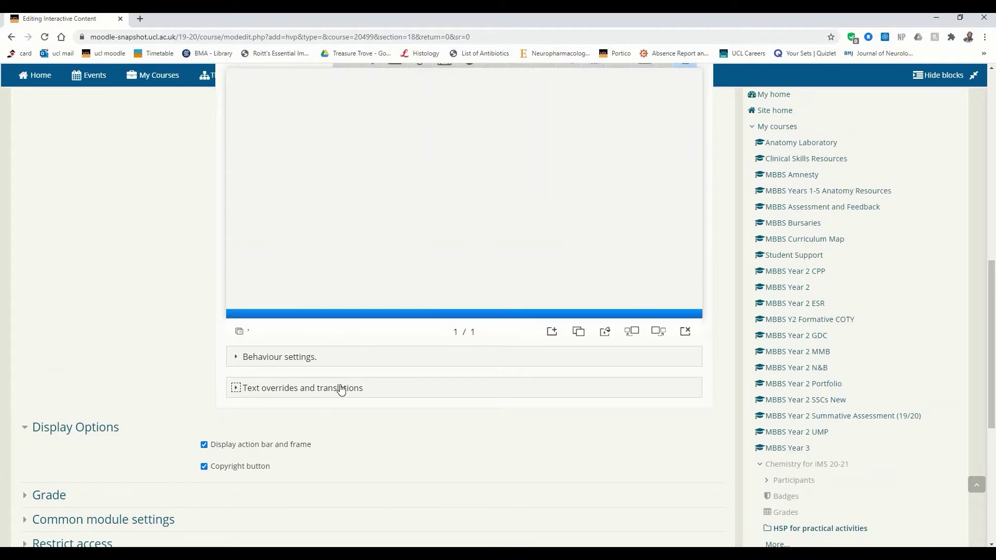
# Step: Add a second slide to the presentation and switch between the two slides, ending on slide 2
pyautogui.scroll(2, 501, 333)
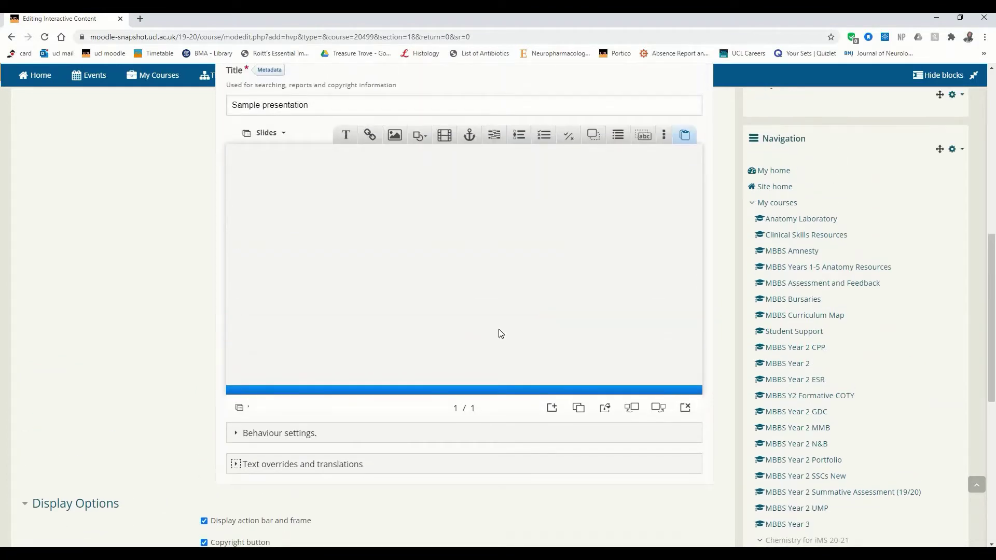
pyautogui.scroll(2, 500, 333)
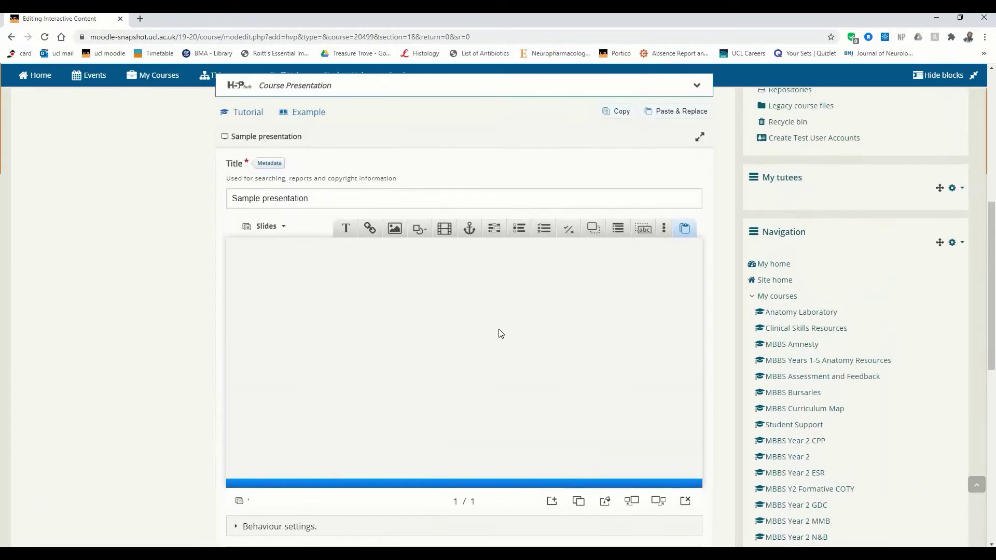
pyautogui.scroll(-2, 500, 333)
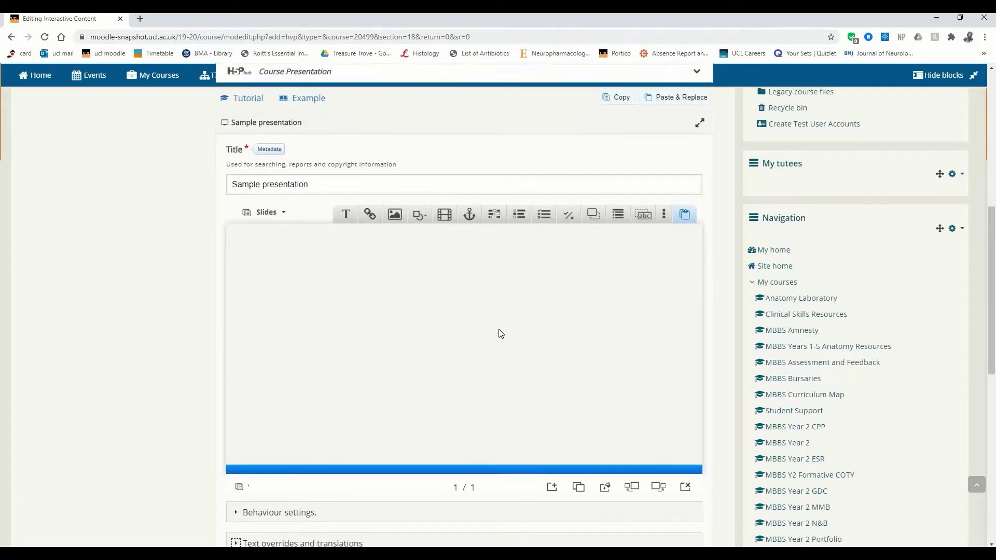
pyautogui.scroll(1, 503, 328)
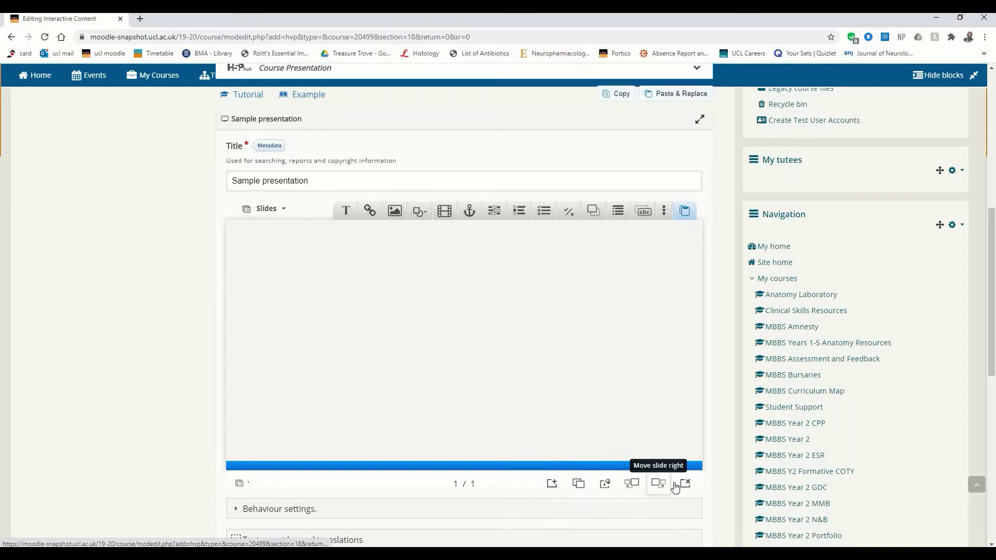
pyautogui.click(552, 485)
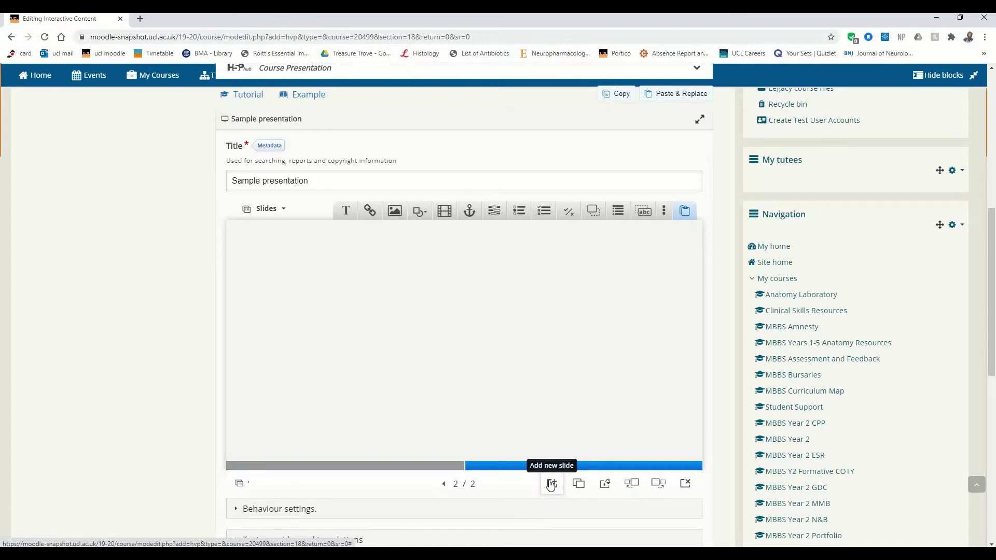
pyautogui.click(456, 466)
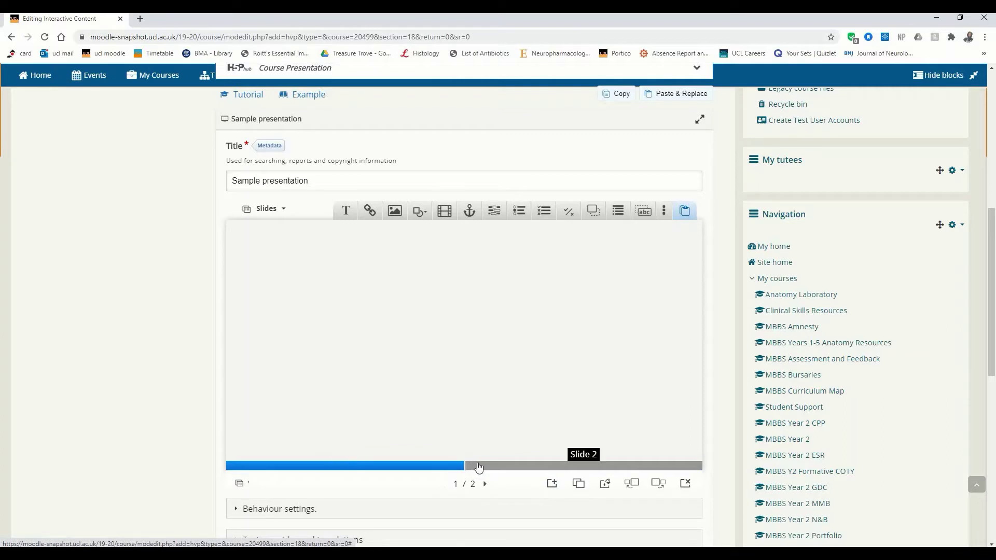
pyautogui.click(475, 466)
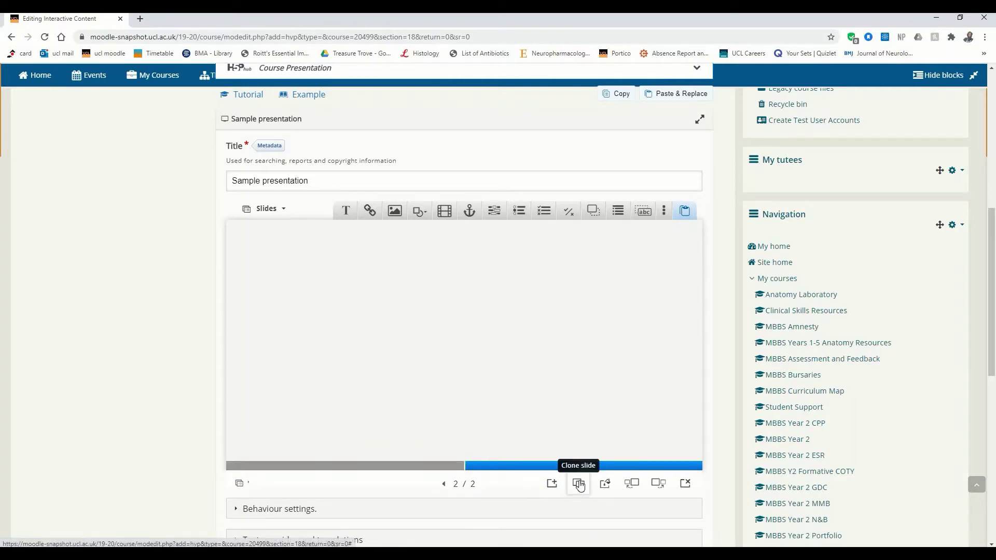
# Step: Add the text "Blank text for cloning" to slide 2, move it toward the slide's upper left, and check both slides
pyautogui.click(346, 213)
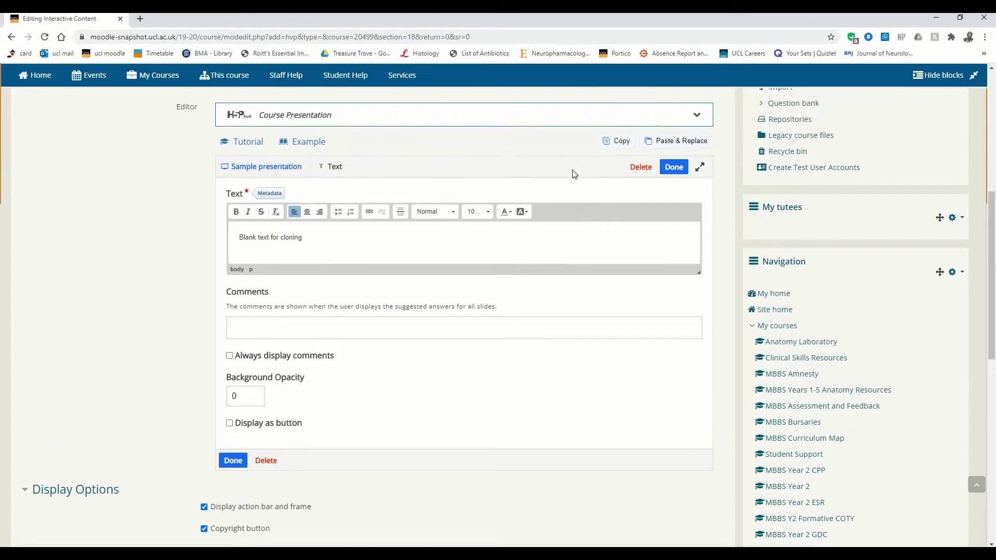
pyautogui.click(670, 170)
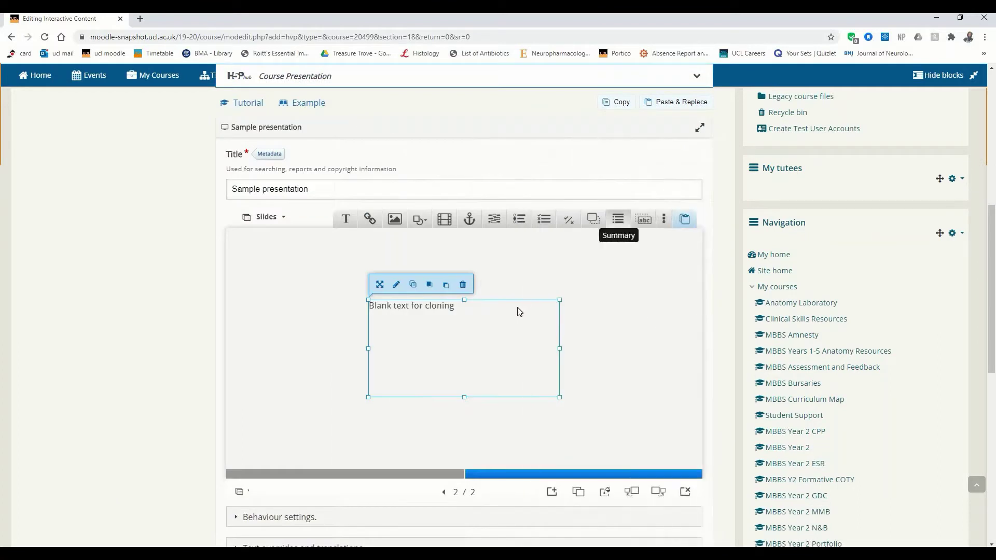
pyautogui.moveTo(442, 311); pyautogui.dragTo(373, 301)
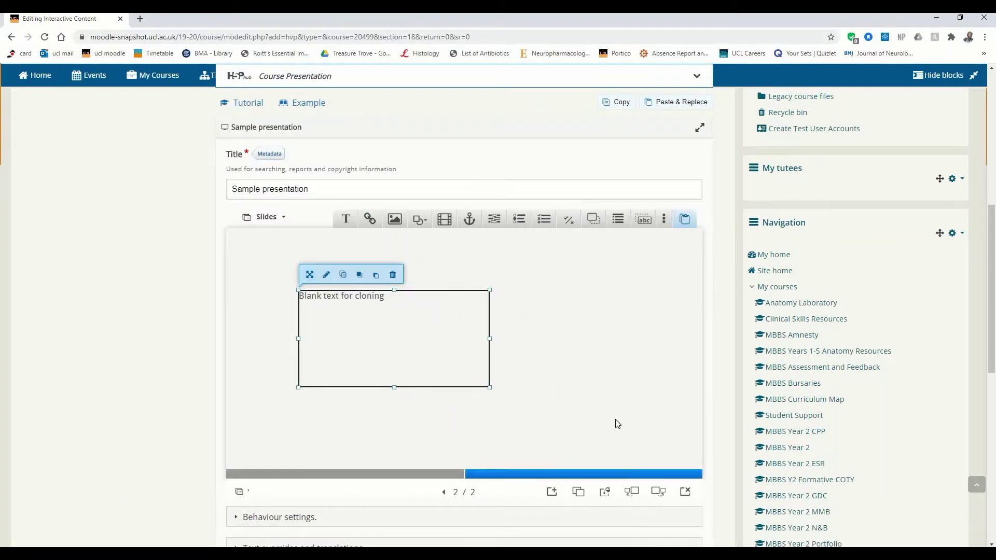
pyautogui.click(433, 475)
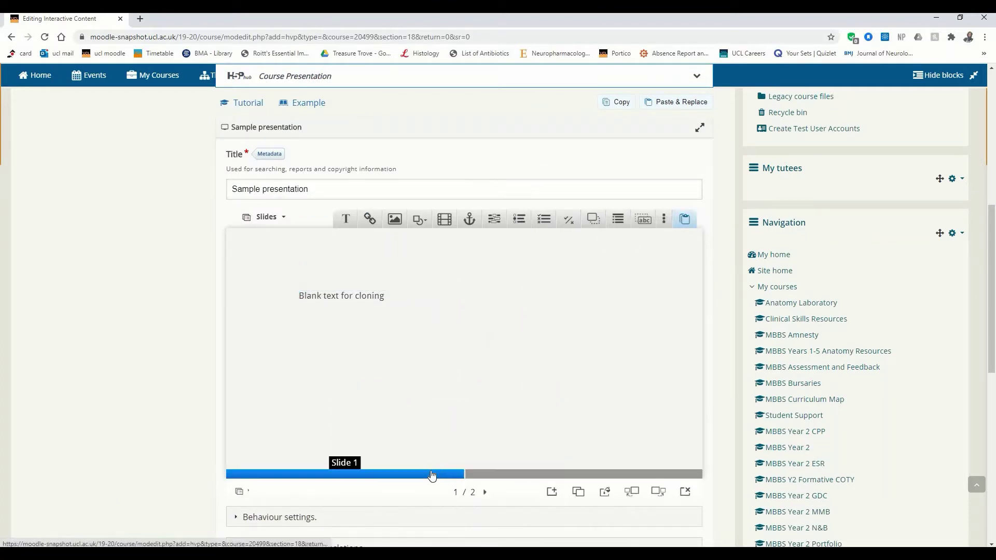
pyautogui.click(547, 474)
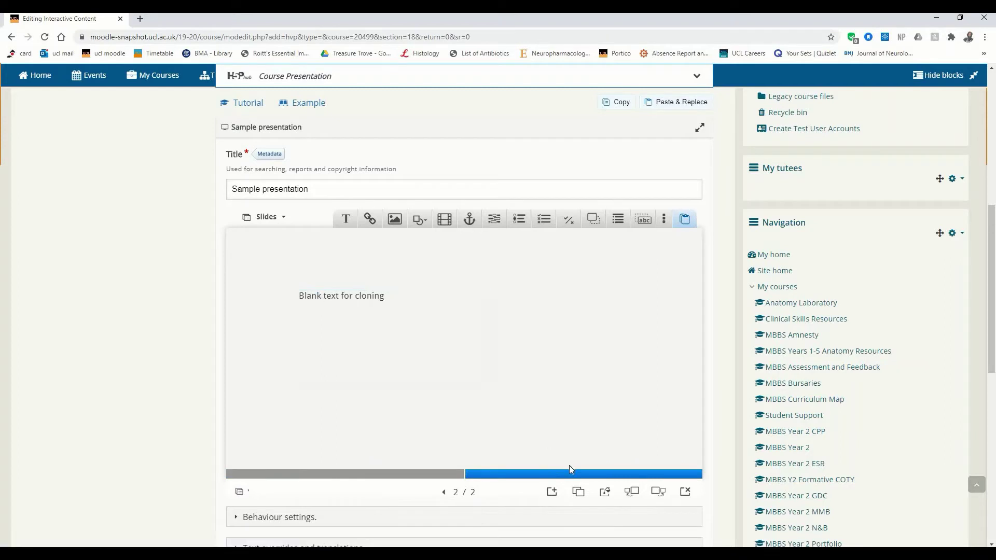
# Step: Add a new slide after slide 2, clone the slide with the "Blank text for cloning" text, and check the copy
pyautogui.click(553, 497)
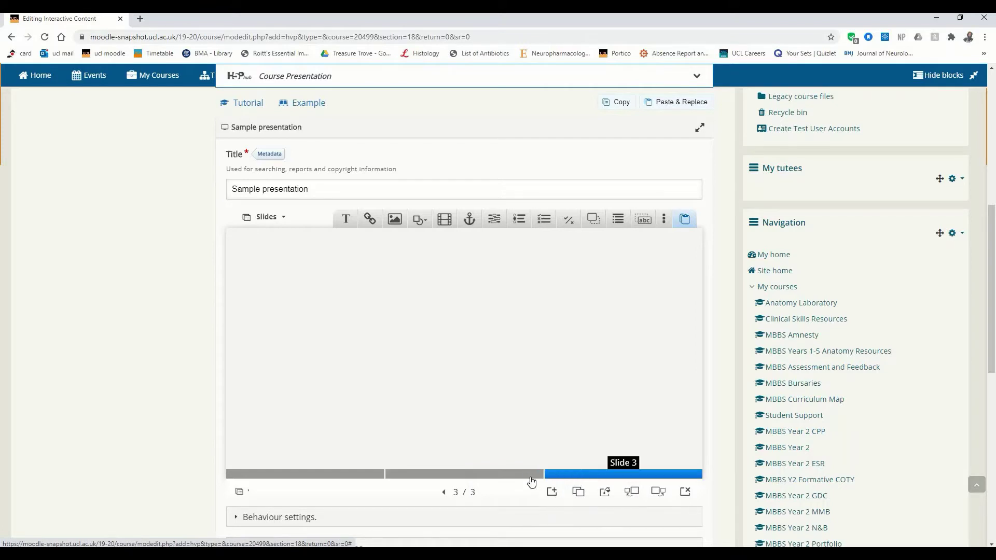
pyautogui.click(532, 474)
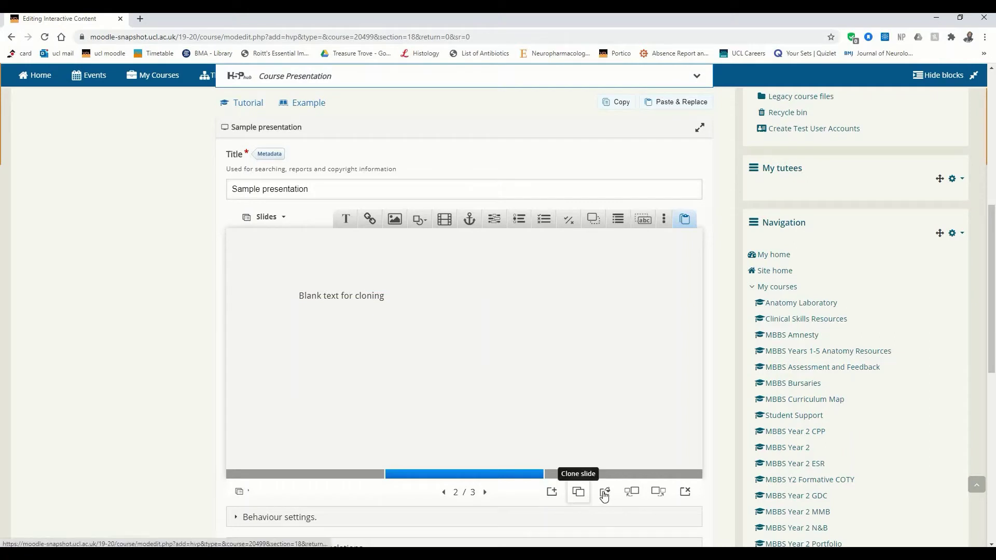
pyautogui.click(579, 492)
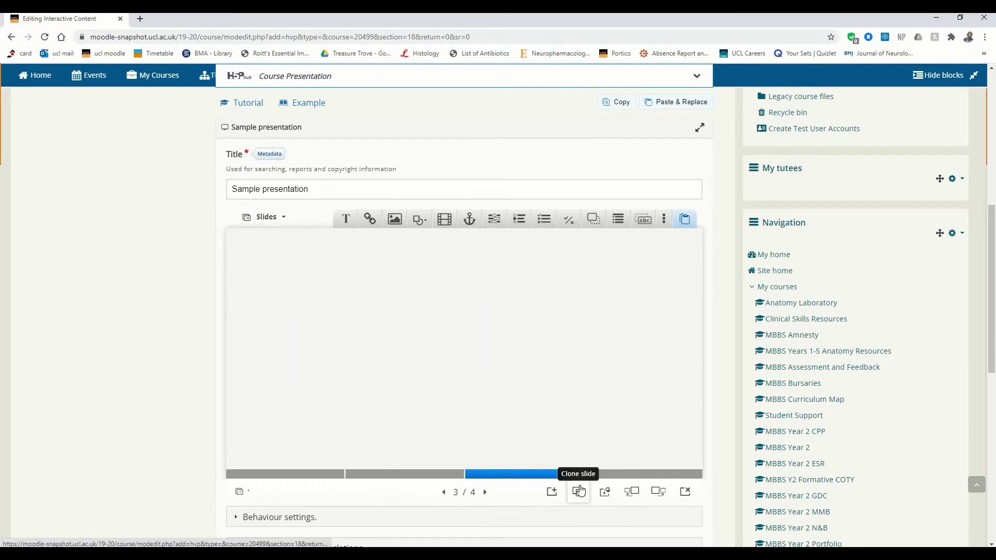
pyautogui.click(458, 475)
pyautogui.click(494, 476)
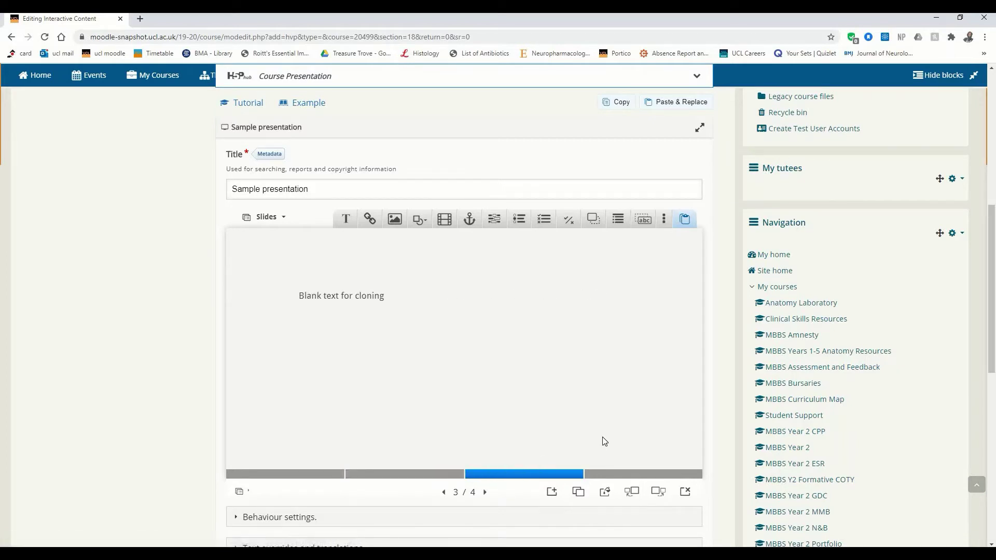
# Step: Move the cloned slide 3 two places earlier so it becomes the first slide, and check the slide order
pyautogui.click(634, 492)
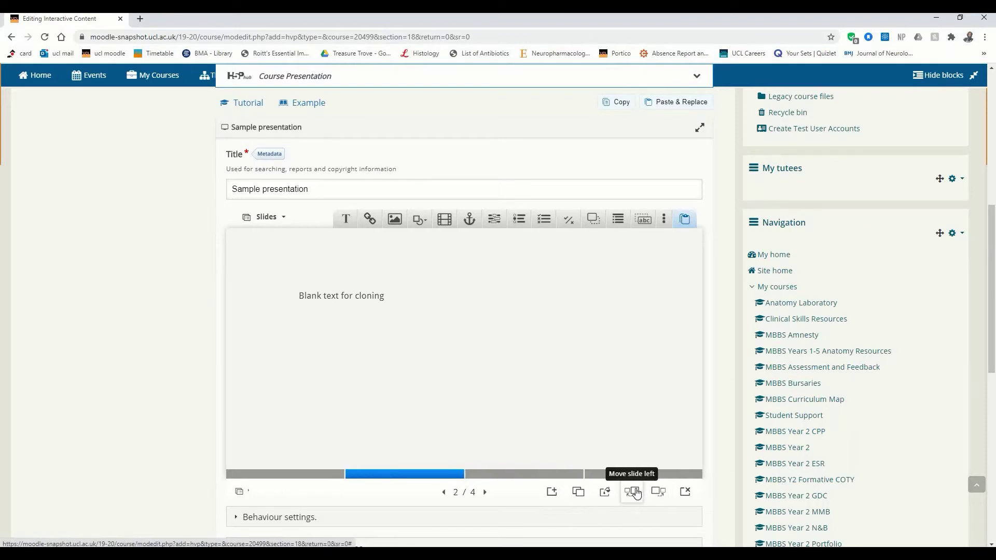
pyautogui.click(634, 492)
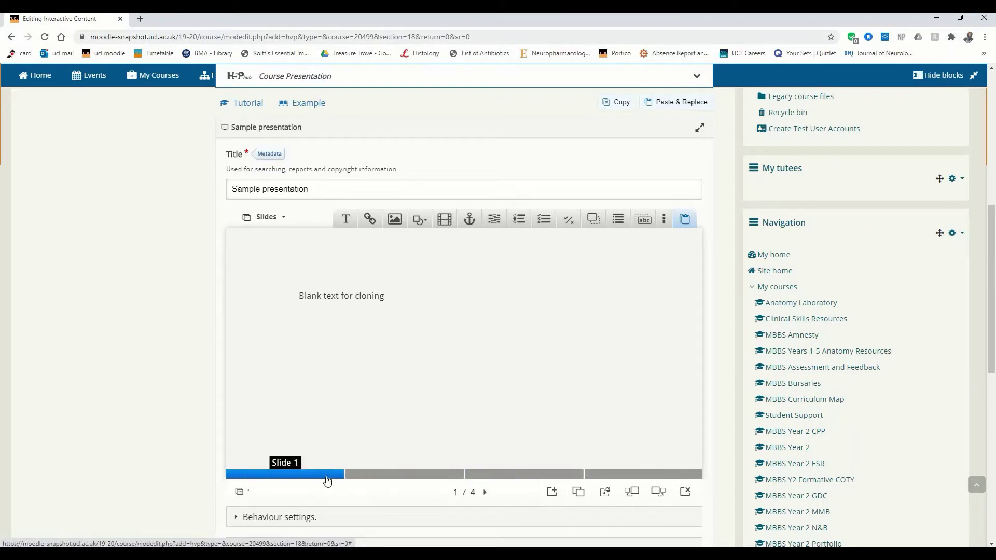
pyautogui.click(447, 475)
pyautogui.click(510, 480)
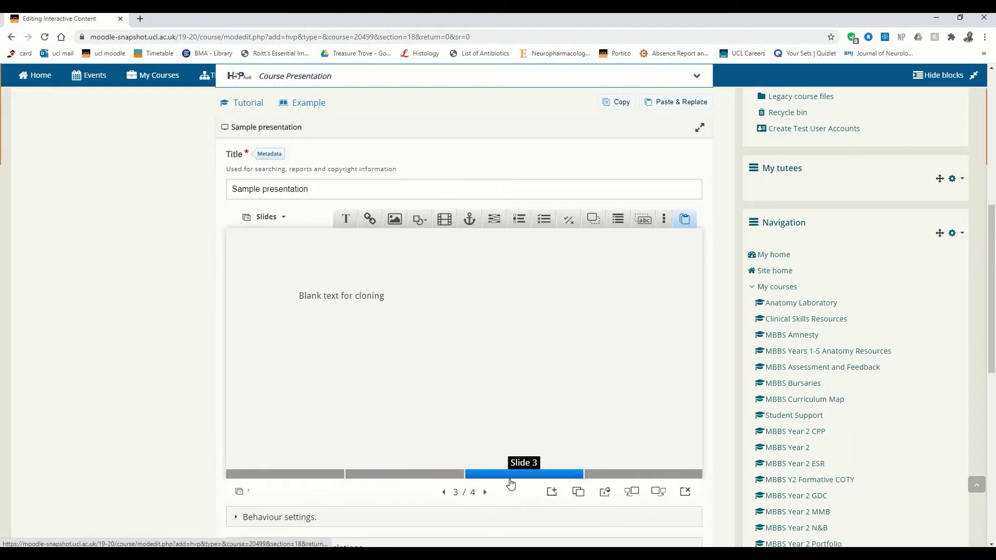
# Step: Move the blank slide 2 one place later to third position, try shifting it back and forth, and check the slide order
pyautogui.click(449, 476)
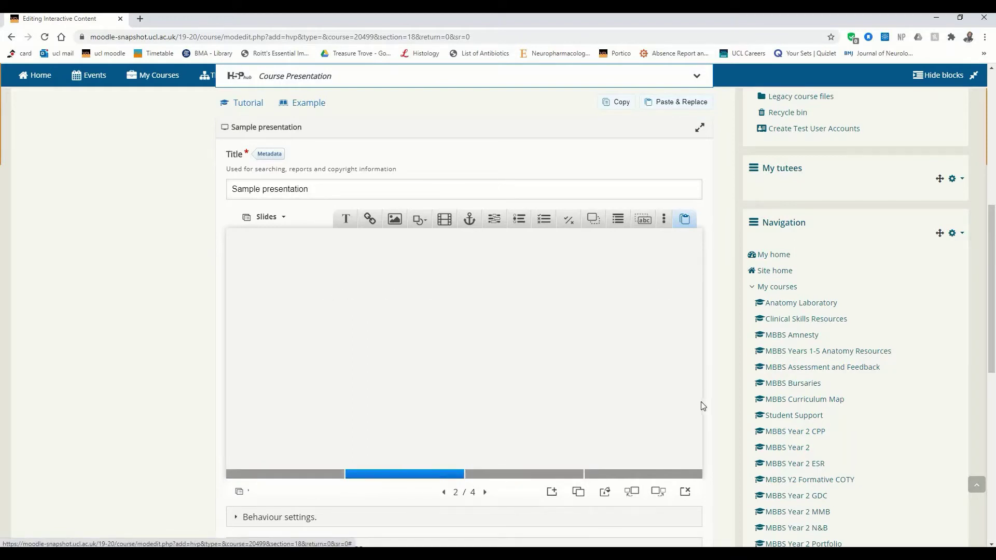
pyautogui.click(660, 492)
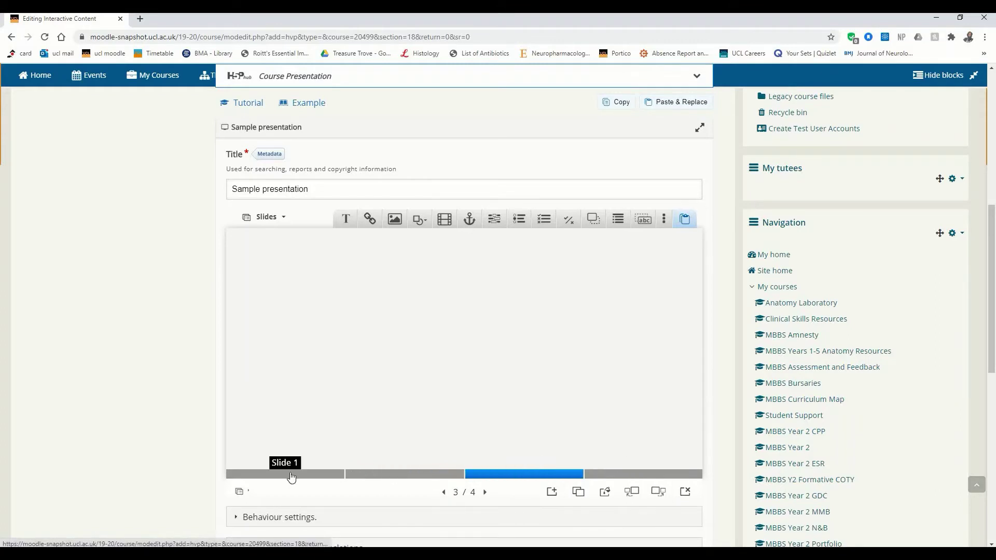
pyautogui.moveTo(291, 477); pyautogui.dragTo(353, 483)
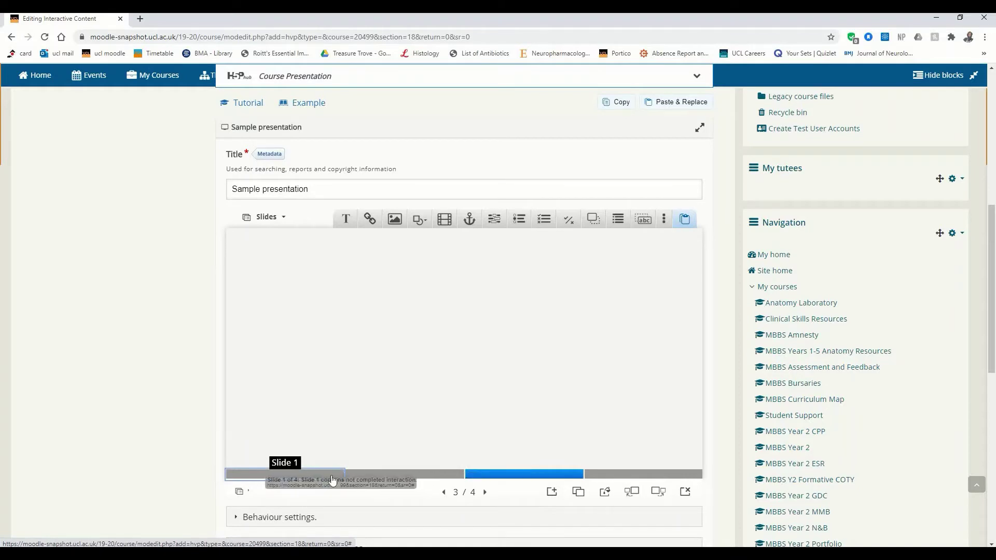
pyautogui.click(634, 493)
pyautogui.click(654, 495)
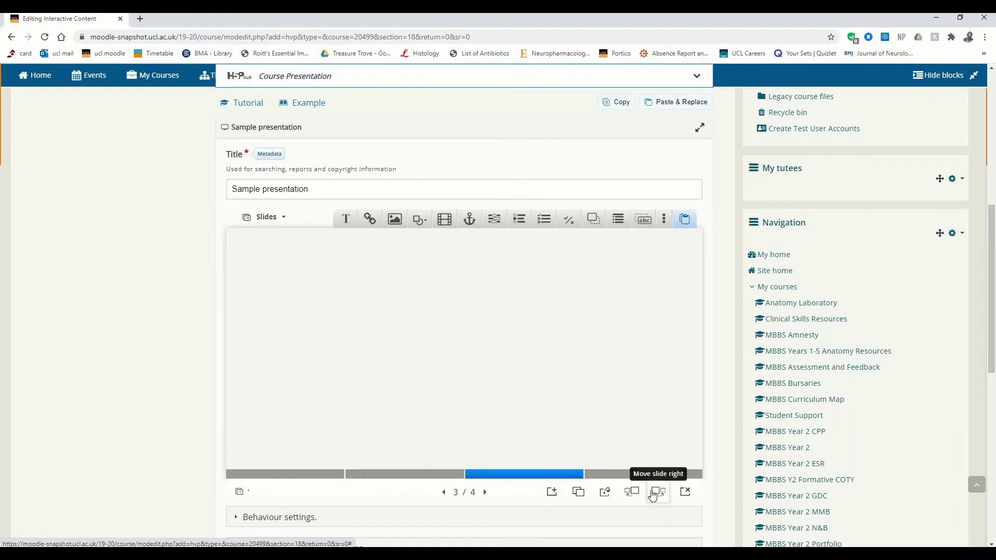
pyautogui.click(601, 476)
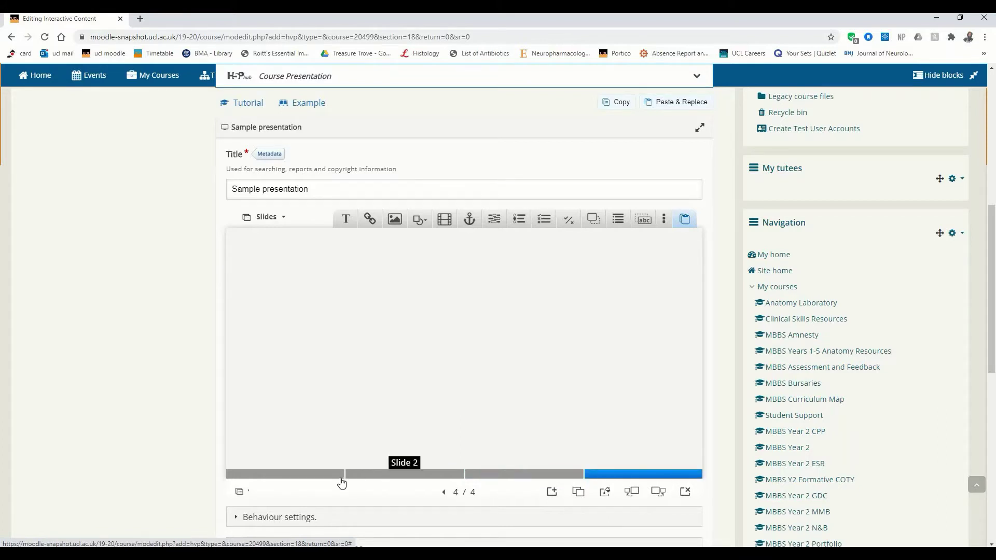
pyautogui.click(340, 476)
pyautogui.click(375, 476)
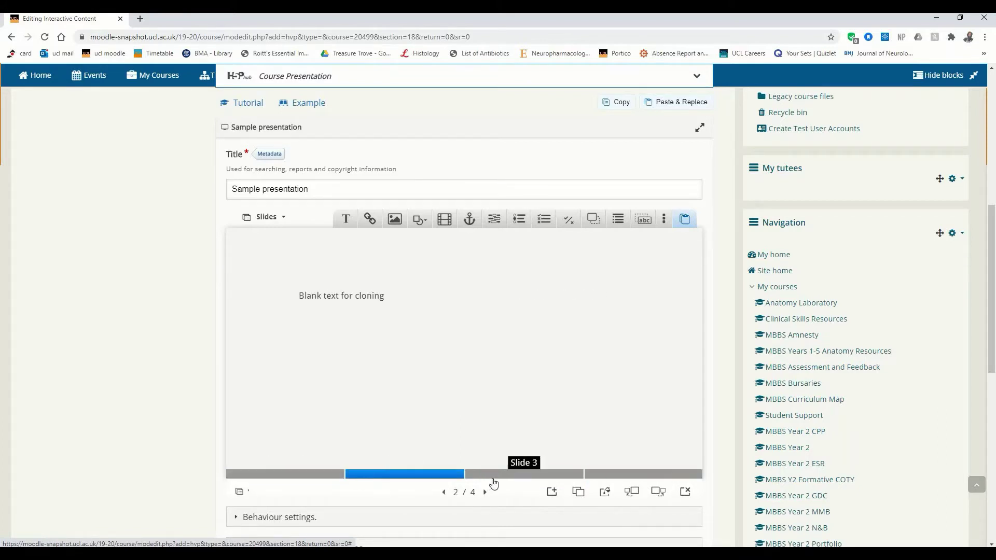
pyautogui.click(498, 477)
pyautogui.click(599, 477)
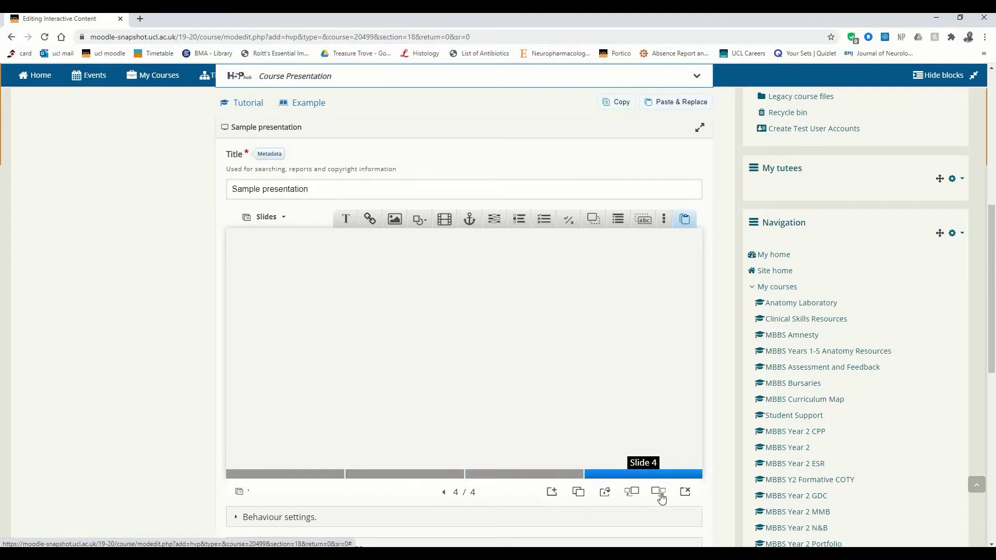
# Step: Delete the first slide and look through the remaining slides, returning to slide 1
pyautogui.click(284, 474)
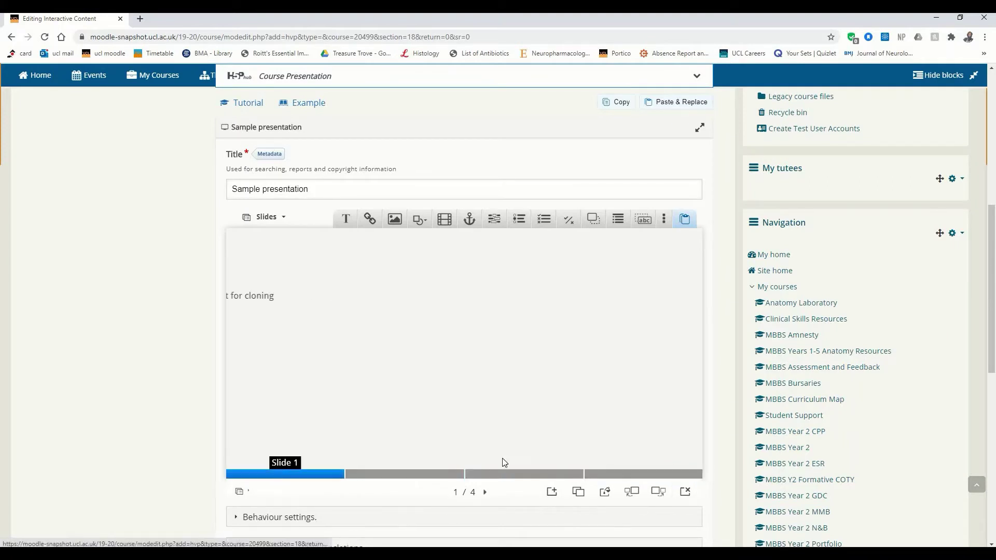
pyautogui.click(685, 491)
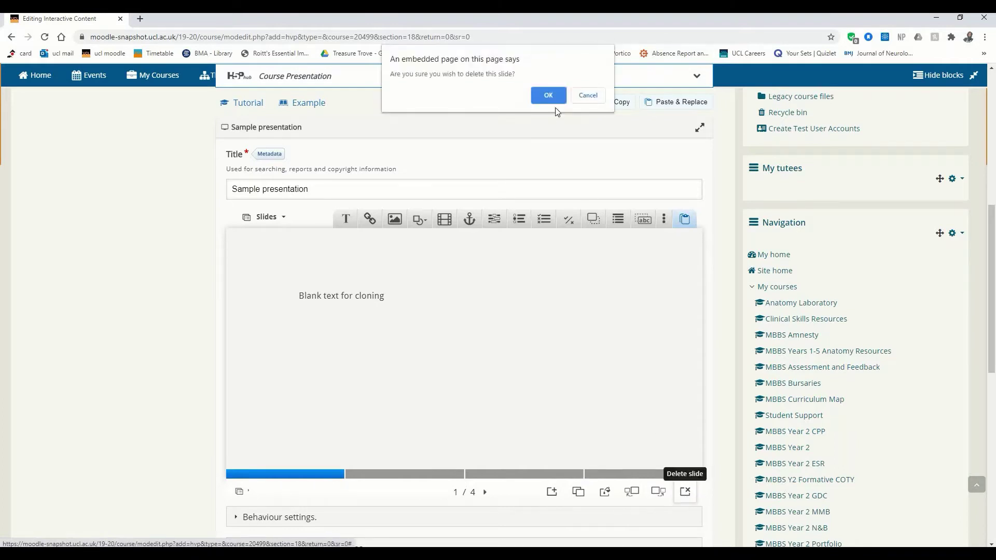
pyautogui.click(550, 95)
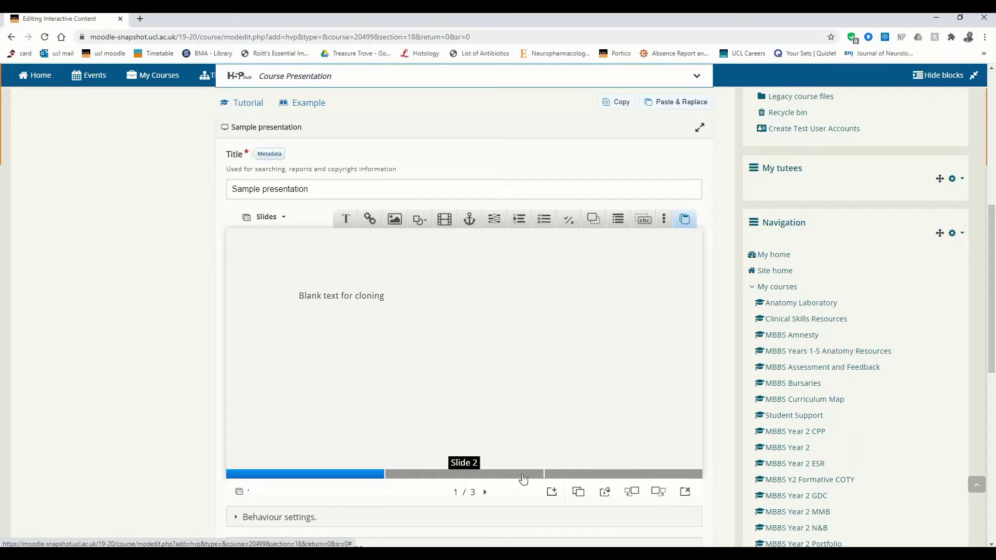
pyautogui.click(522, 474)
pyautogui.click(566, 474)
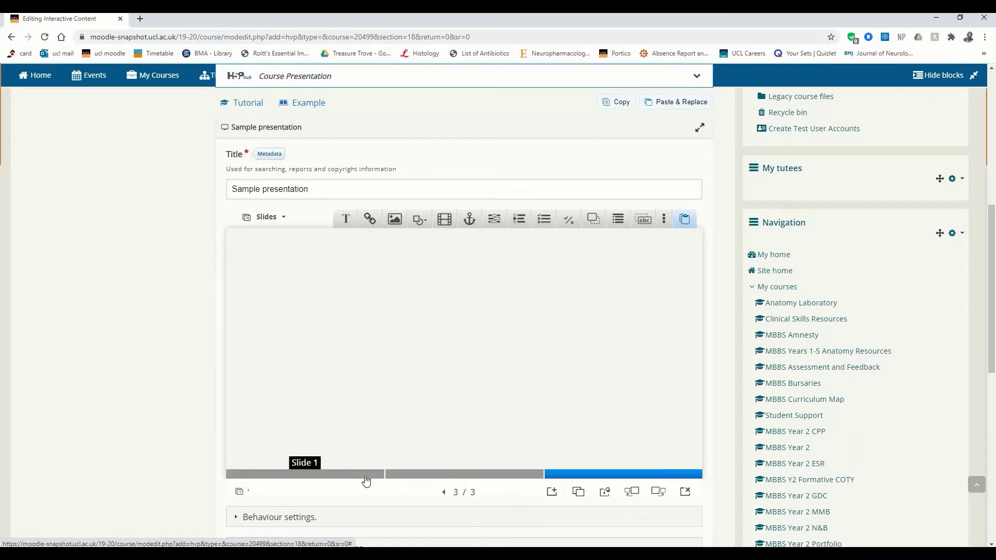
pyautogui.click(366, 474)
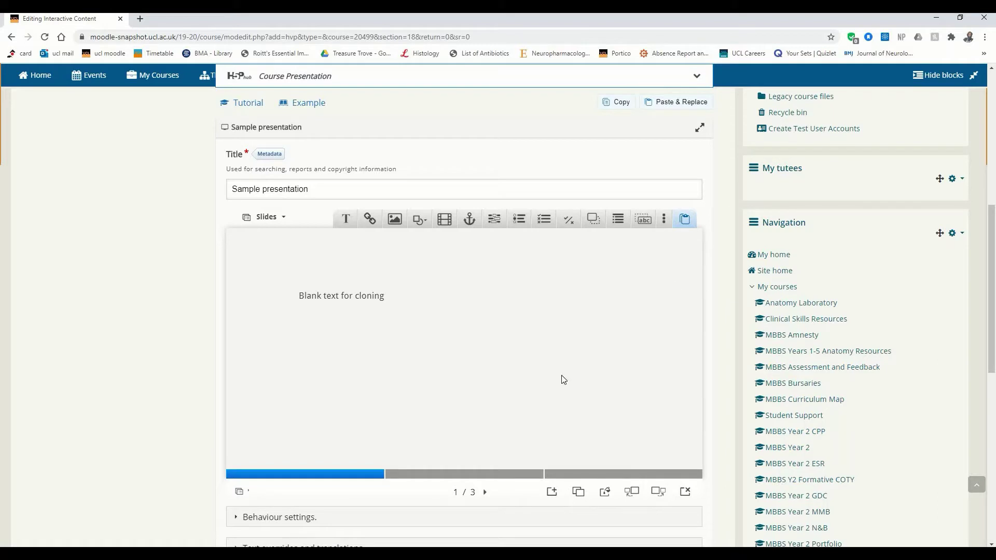
# Step: Set the template slide background for all slides to the colour fill #e99292 and close the background settings
pyautogui.click(603, 493)
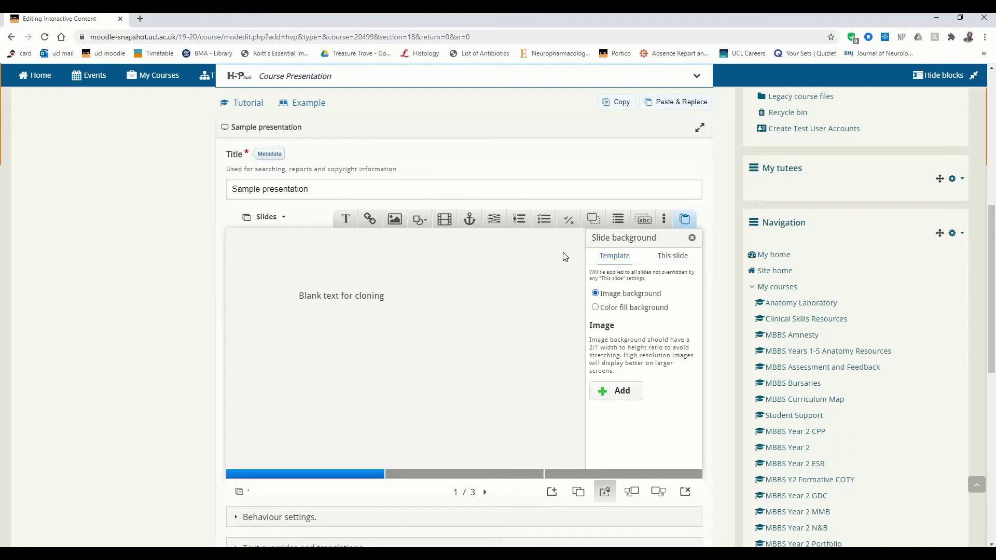
pyautogui.click(646, 312)
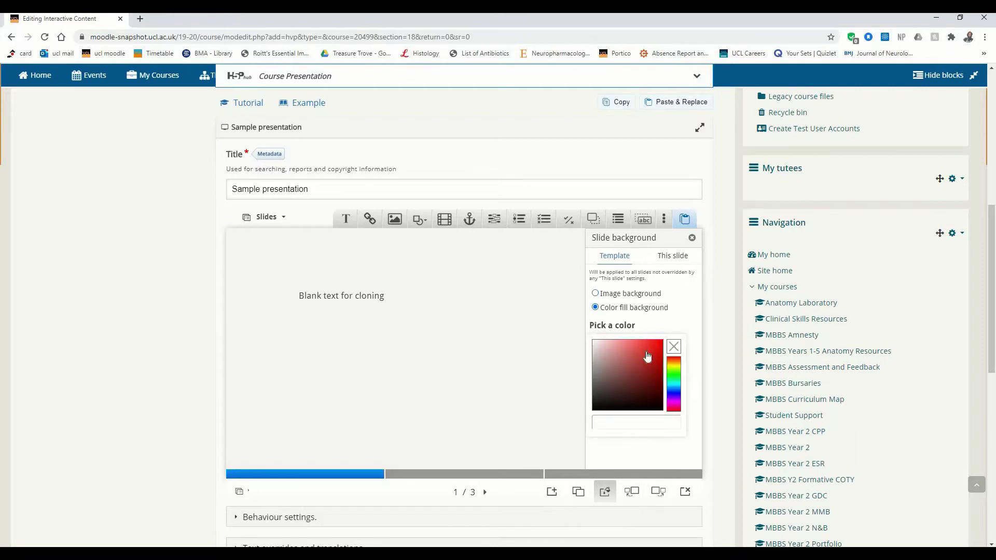
pyautogui.moveTo(647, 357); pyautogui.dragTo(622, 352)
pyautogui.moveTo(620, 348); pyautogui.dragTo(618, 348)
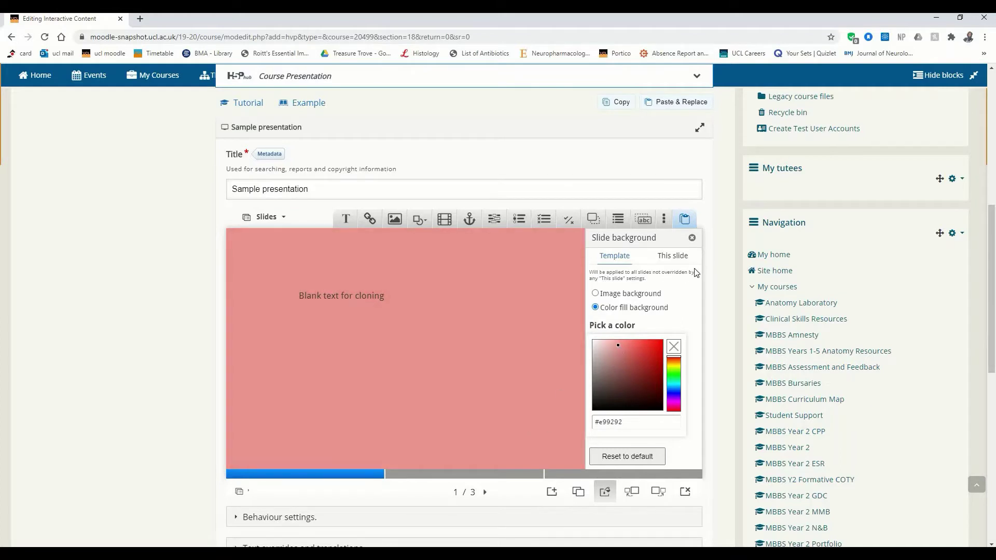
pyautogui.click(693, 238)
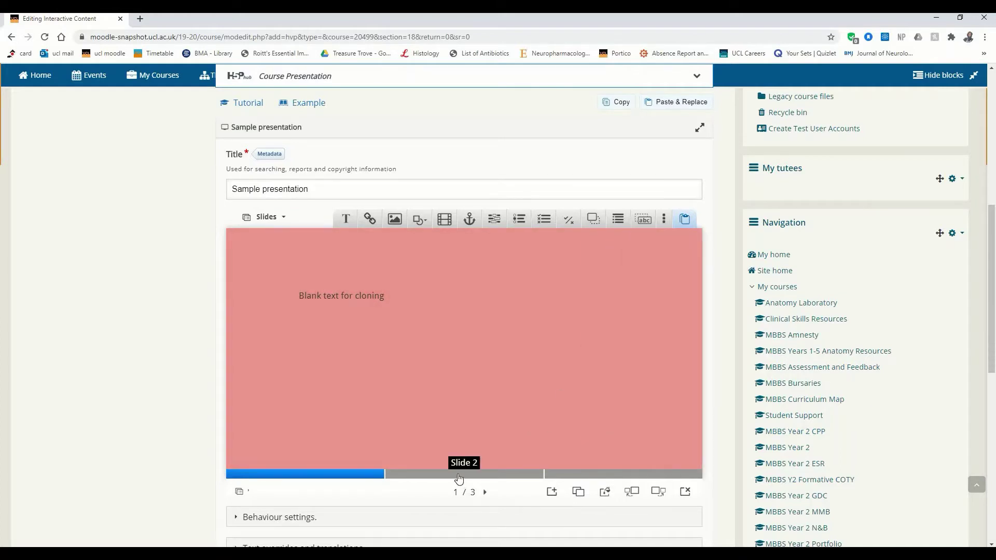
# Step: Look through slides 2 and 3, return to slide 2 and open the background settings that apply to this slide only
pyautogui.click(459, 475)
pyautogui.click(584, 474)
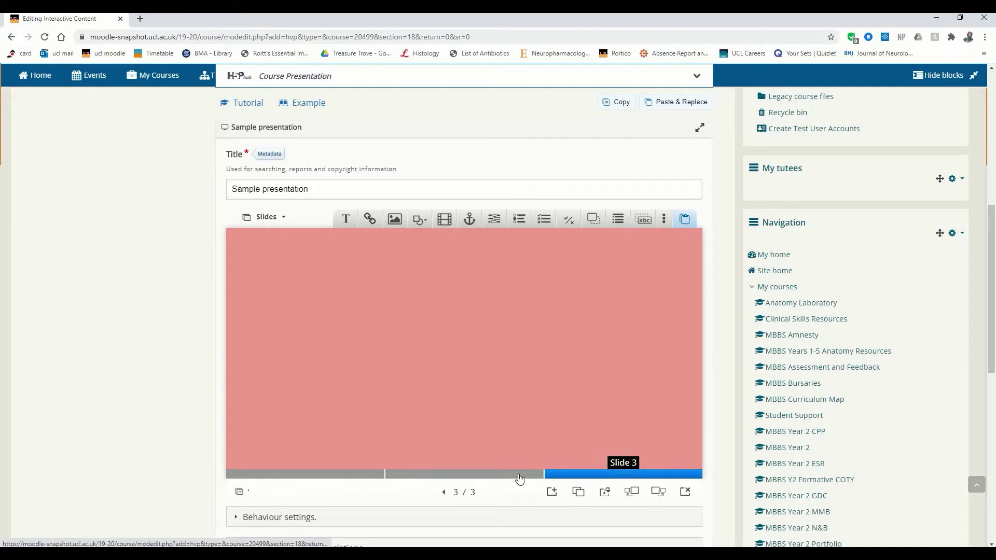
pyautogui.click(512, 475)
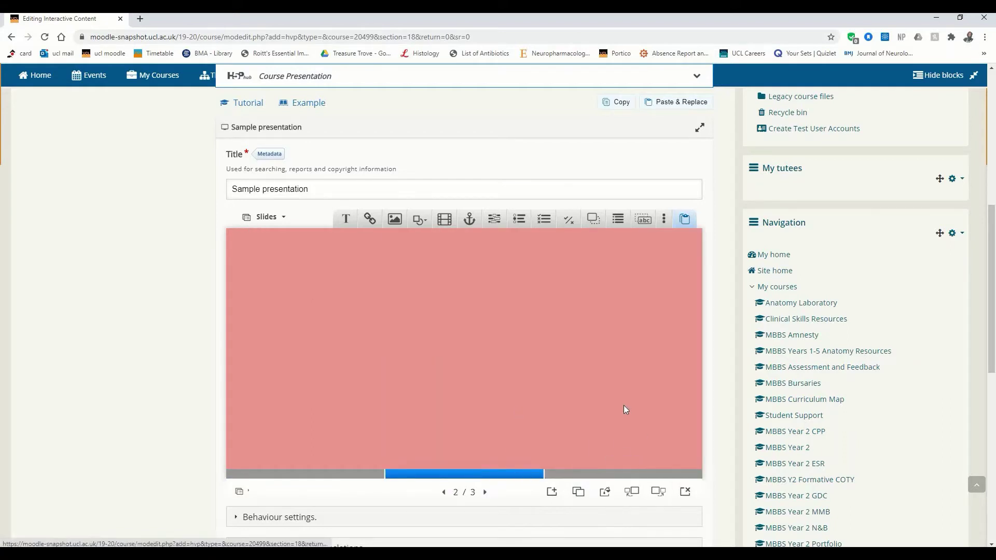
pyautogui.click(604, 492)
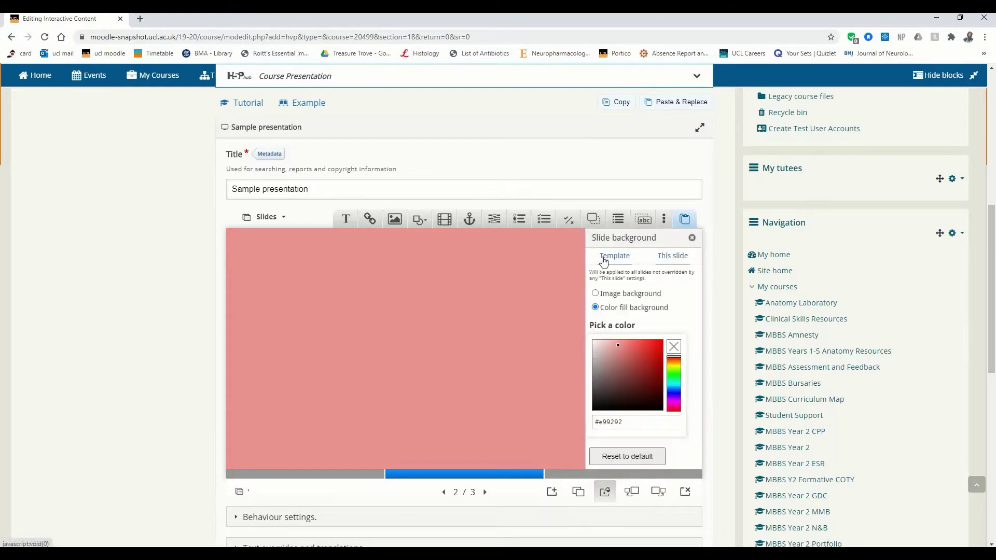
pyautogui.click(675, 257)
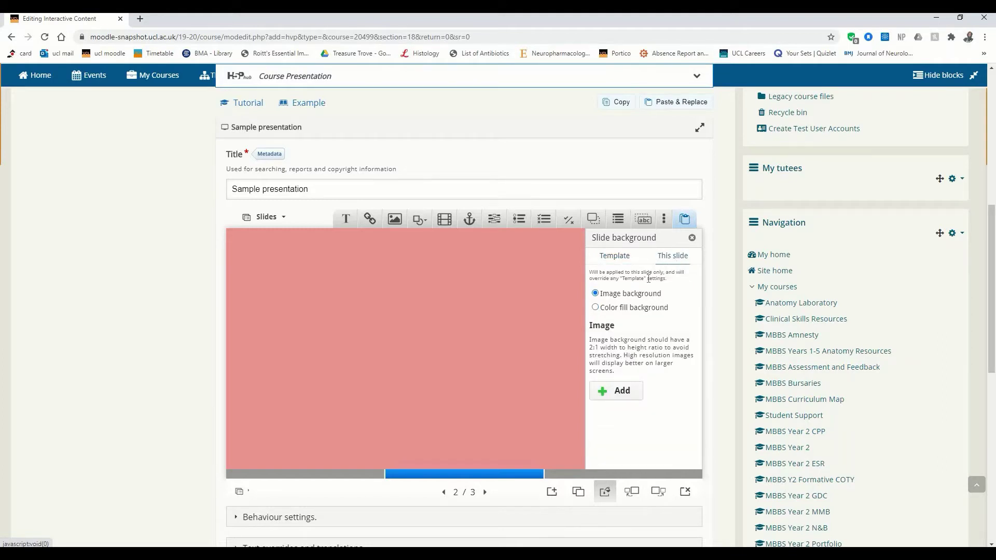
# Step: Give slide 2 its own colour fill background, trying green shades and settling on #c6ed7d
pyautogui.click(638, 308)
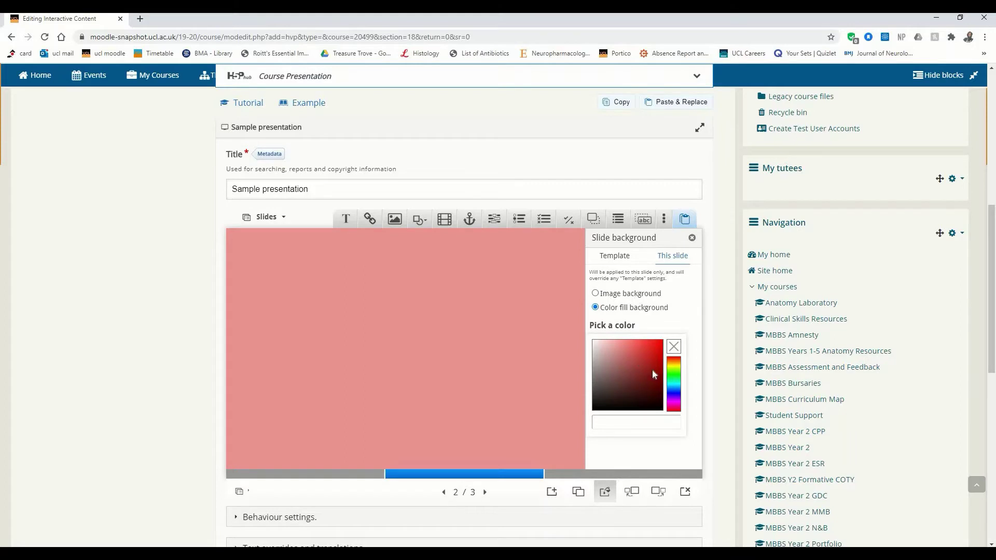
pyautogui.moveTo(673, 372)
pyautogui.mouseDown()
pyautogui.moveTo(673, 383)
pyautogui.moveTo(673, 370)
pyautogui.mouseUp()
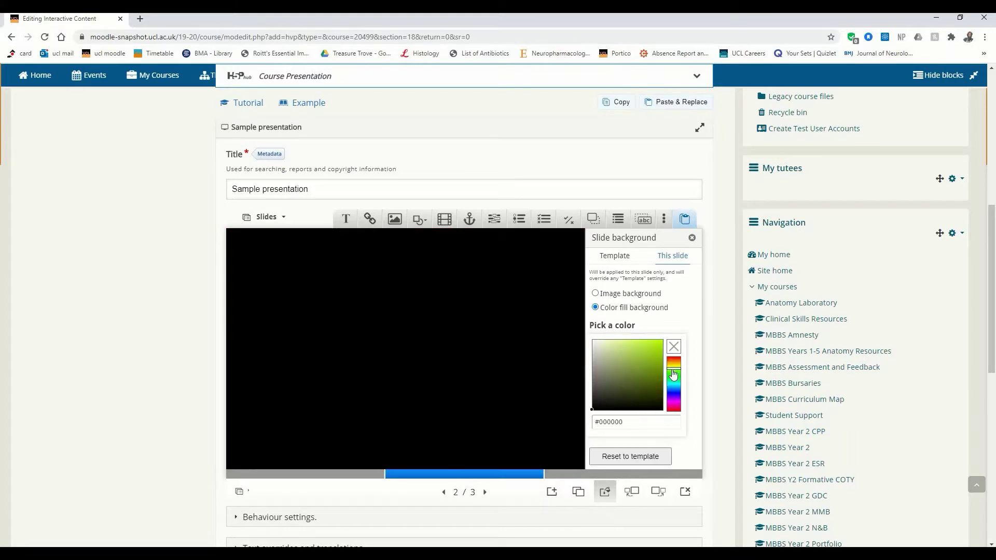
pyautogui.click(649, 347)
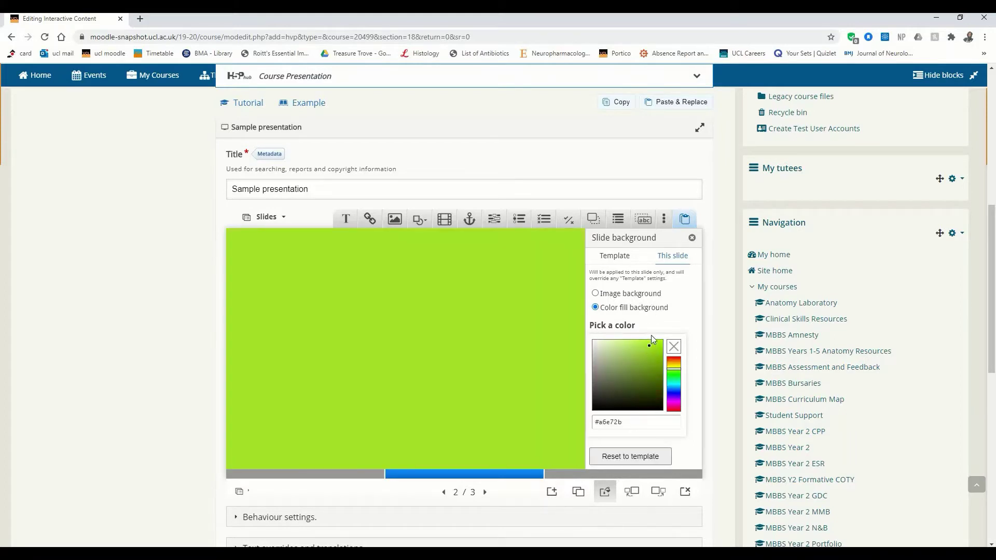
pyautogui.moveTo(603, 360)
pyautogui.mouseDown()
pyautogui.moveTo(608, 373)
pyautogui.moveTo(635, 370)
pyautogui.moveTo(626, 344)
pyautogui.mouseUp()
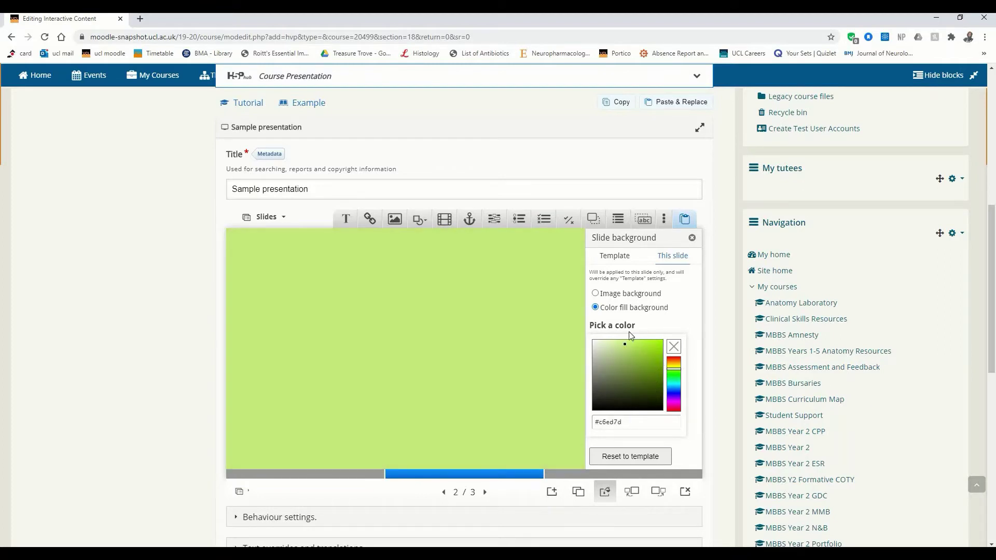
# Step: Set slide 2's own background to an image, uploading the file "image for background" from the Desktop
pyautogui.click(632, 294)
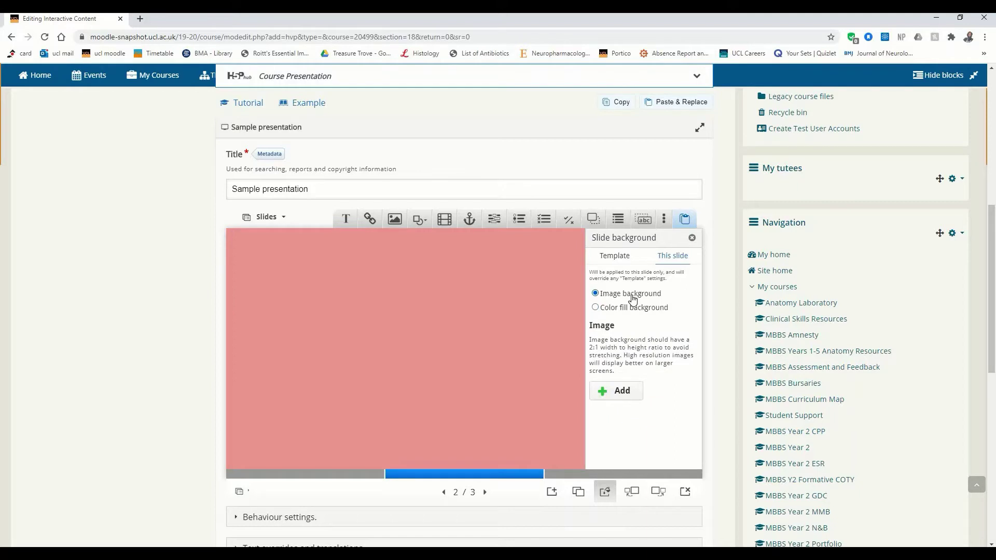
pyautogui.click(617, 389)
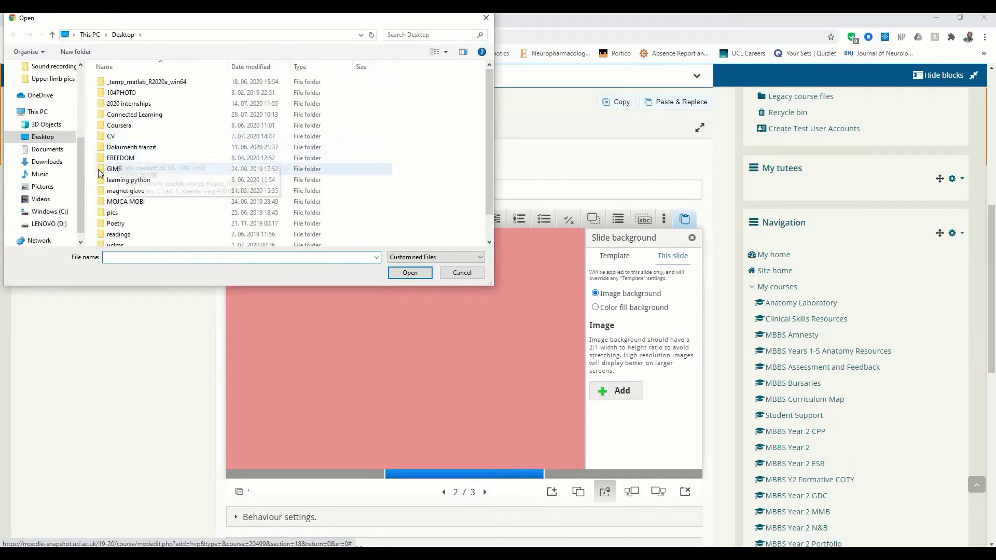
pyautogui.scroll(-1, 257, 167)
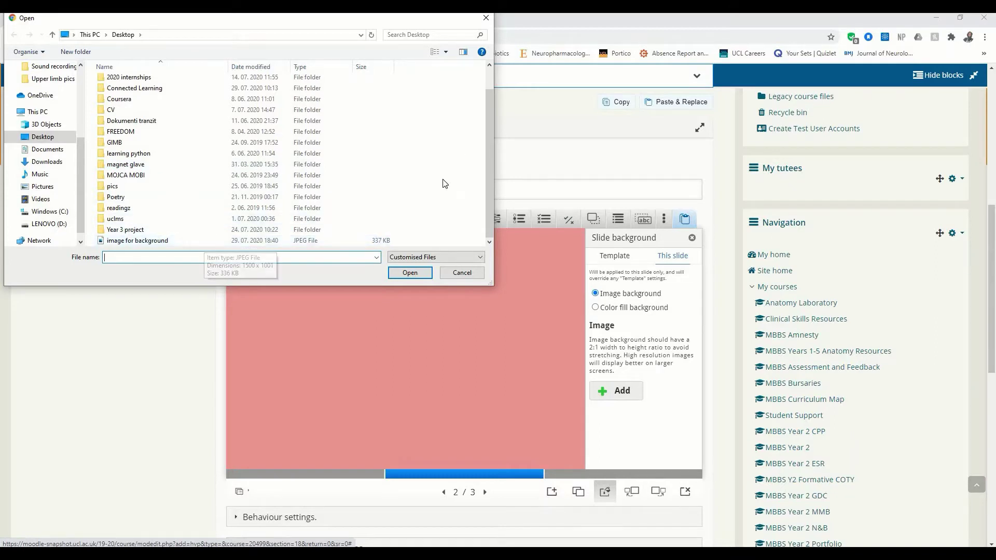
pyautogui.click(284, 244)
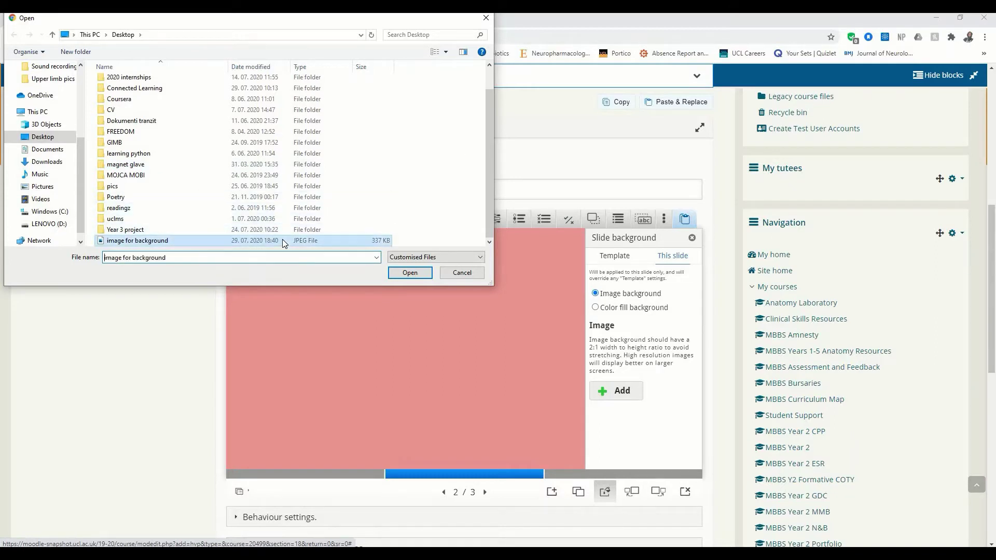
pyautogui.click(410, 273)
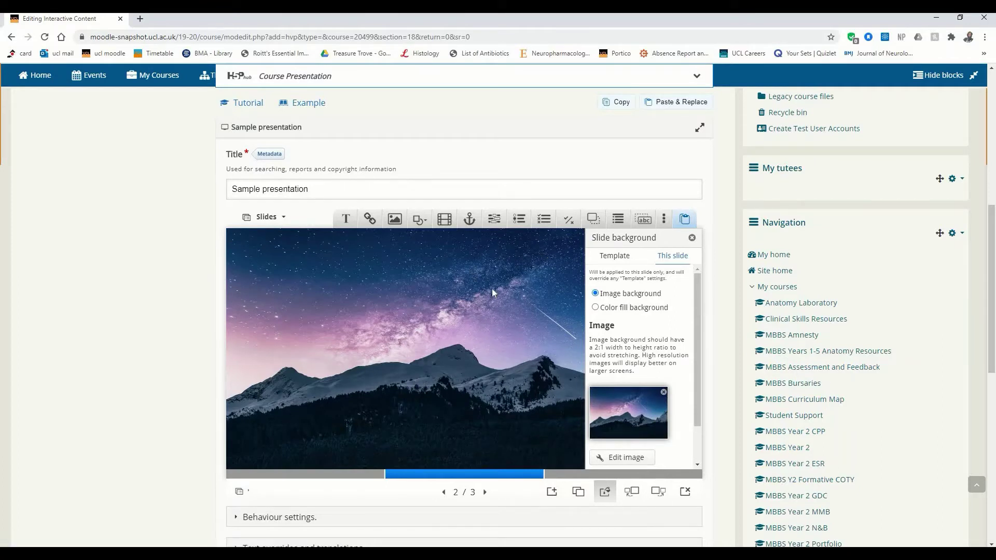
# Step: Try rotating slide 2's background image clockwise, rotate it back counterclockwise, and save the image edit
pyautogui.click(624, 460)
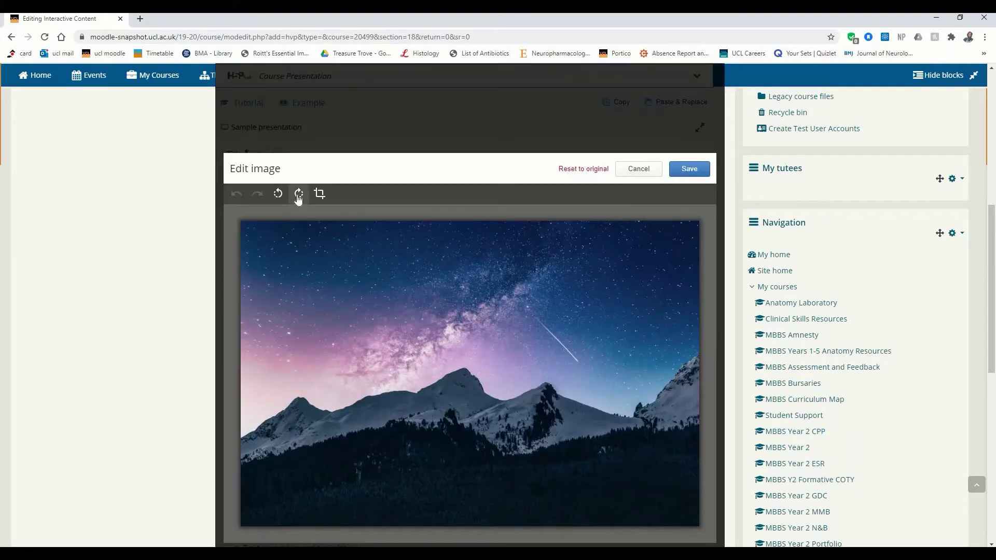
pyautogui.click(299, 197)
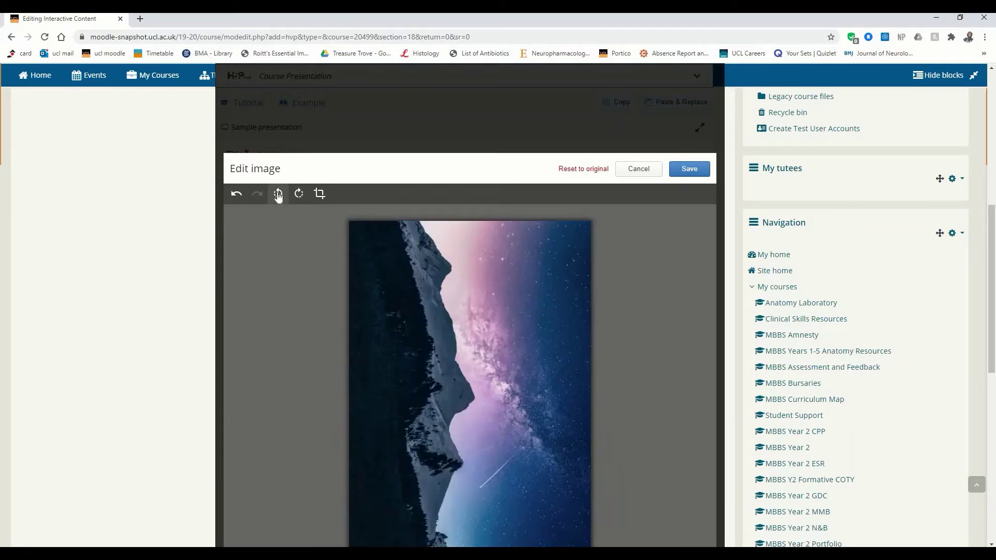
pyautogui.click(278, 194)
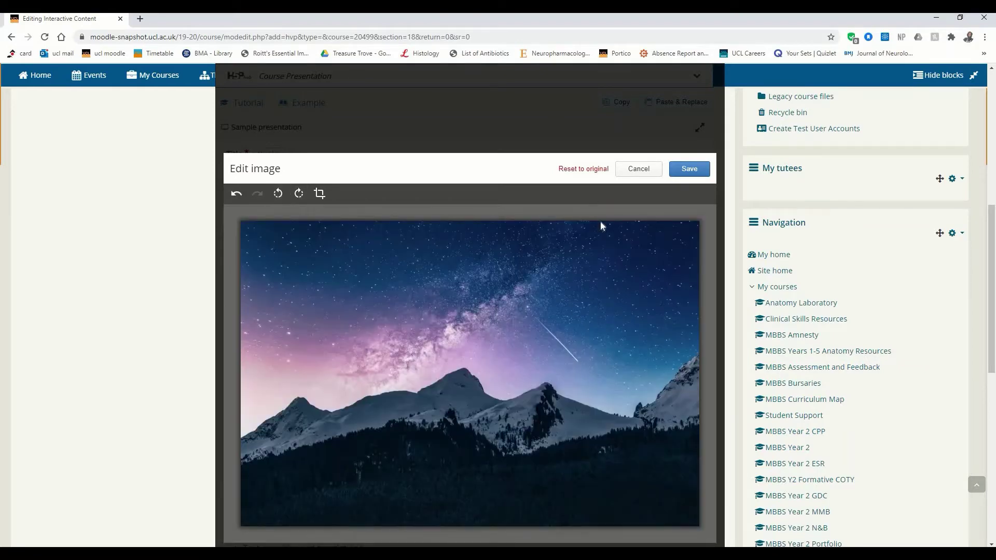
pyautogui.scroll(-3, 600, 222)
pyautogui.scroll(1, 599, 222)
pyautogui.click(700, 99)
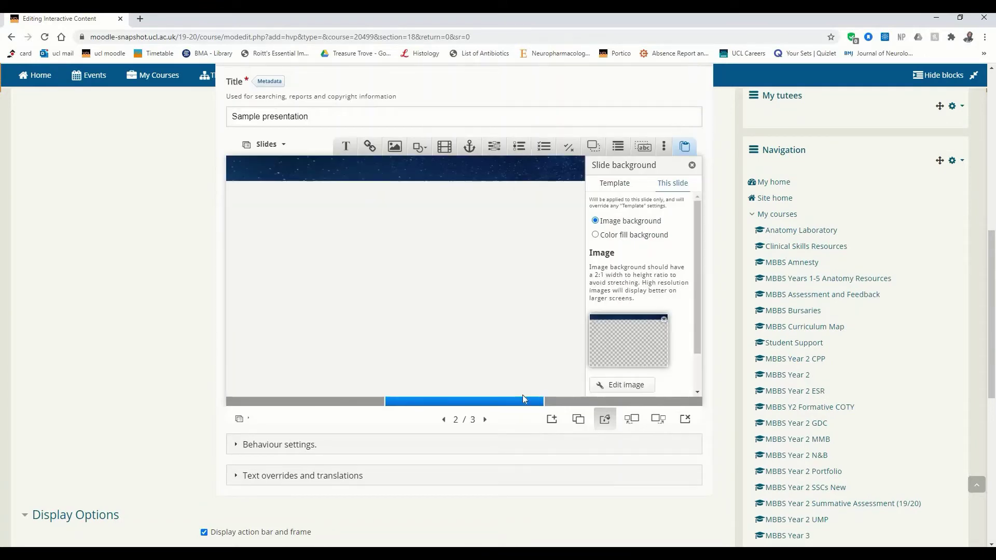
# Step: Look through slides 1, 2 and 3 to compare their backgrounds
pyautogui.click(369, 403)
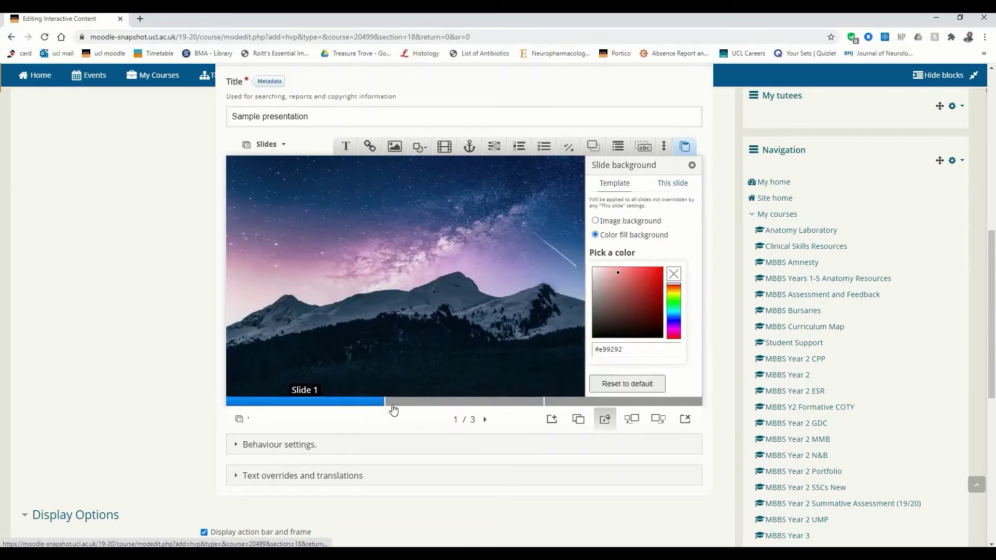
pyautogui.click(400, 404)
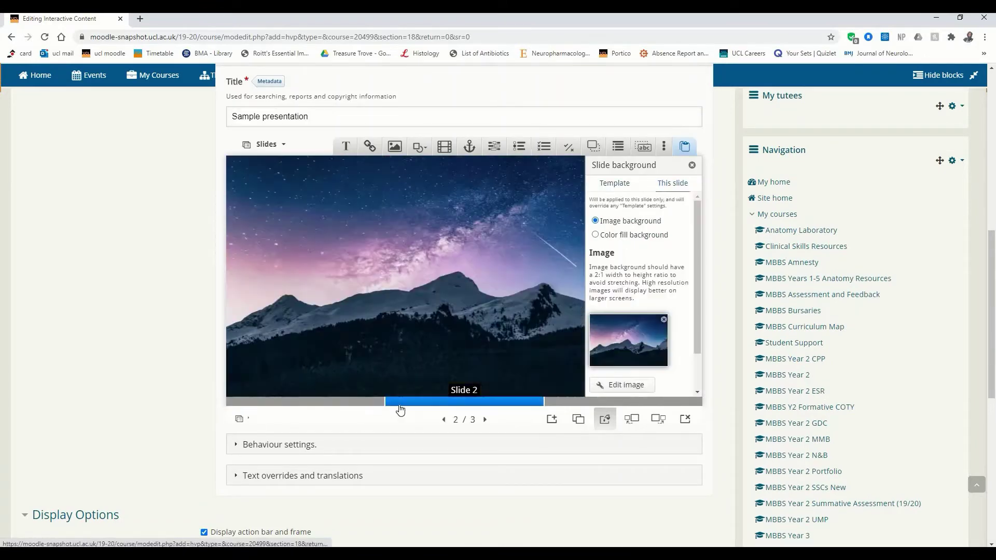
pyautogui.click(557, 403)
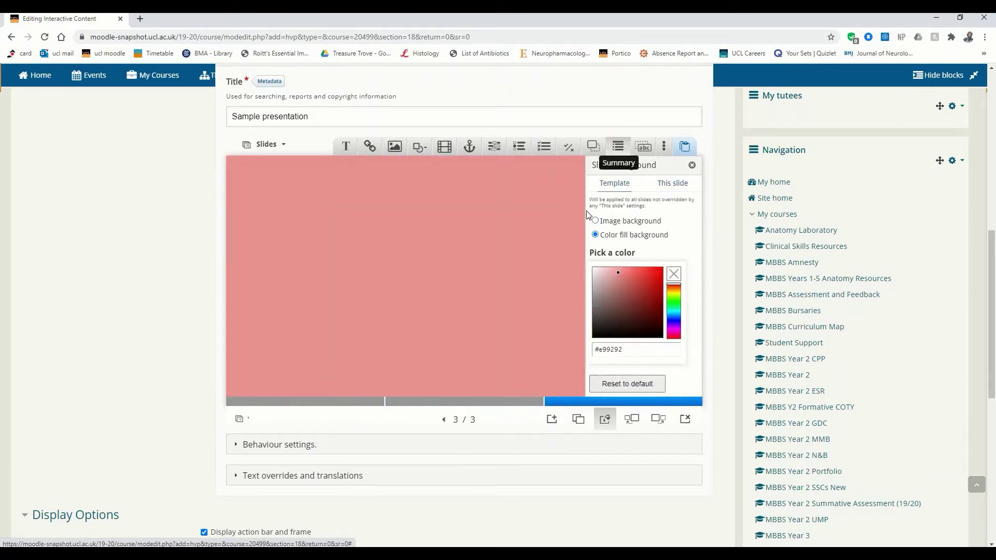
pyautogui.click(510, 404)
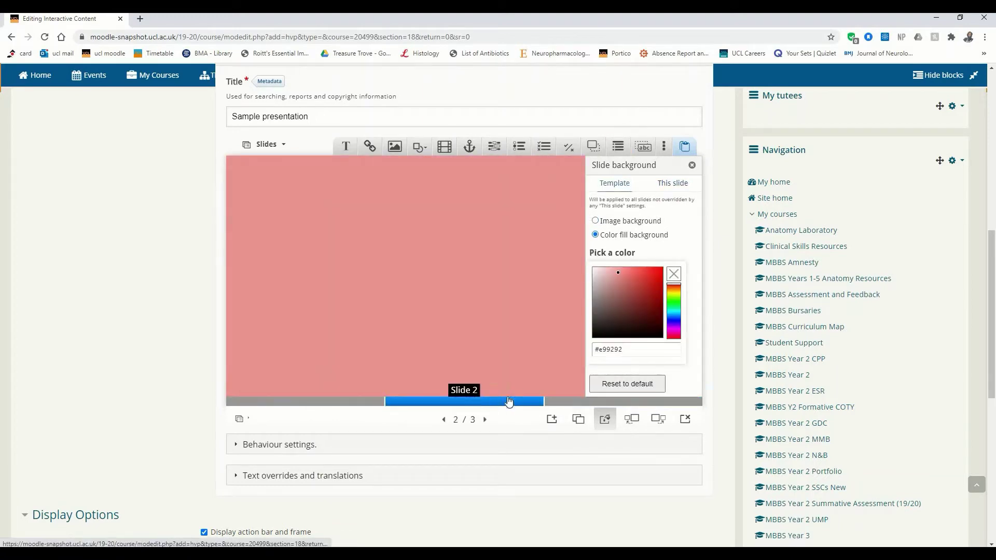
pyautogui.click(580, 405)
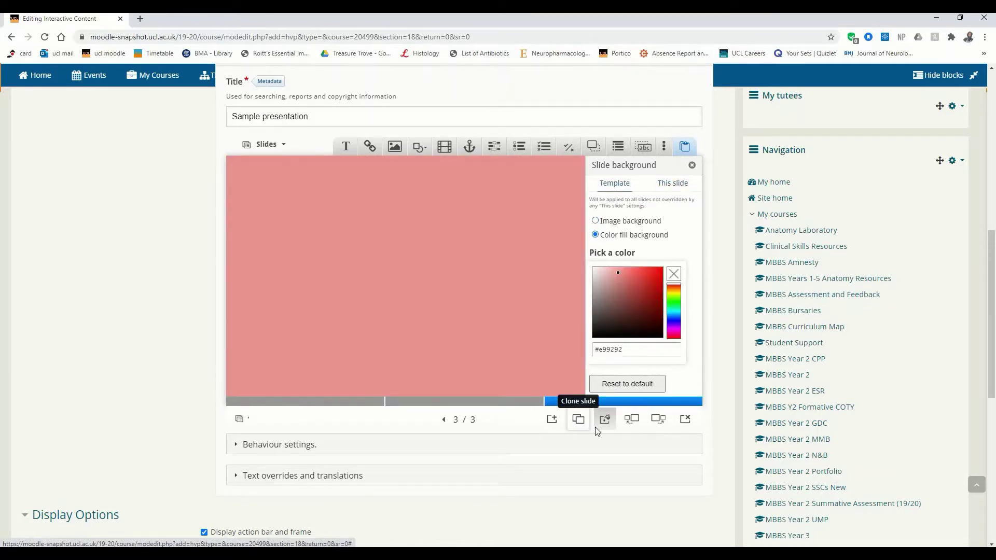
# Step: Add a new slide after slide 3, return to slide 2 and close the background settings
pyautogui.click(551, 419)
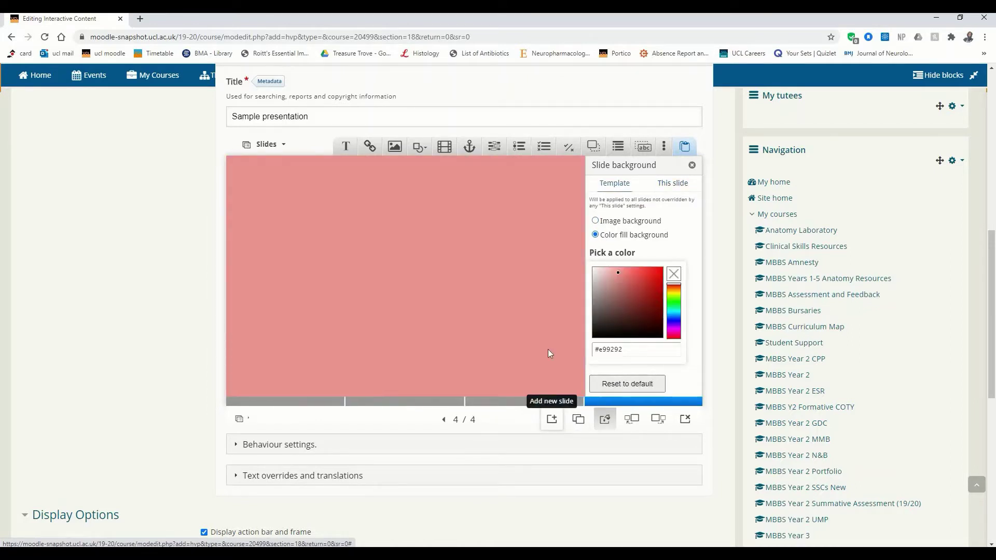
pyautogui.click(459, 403)
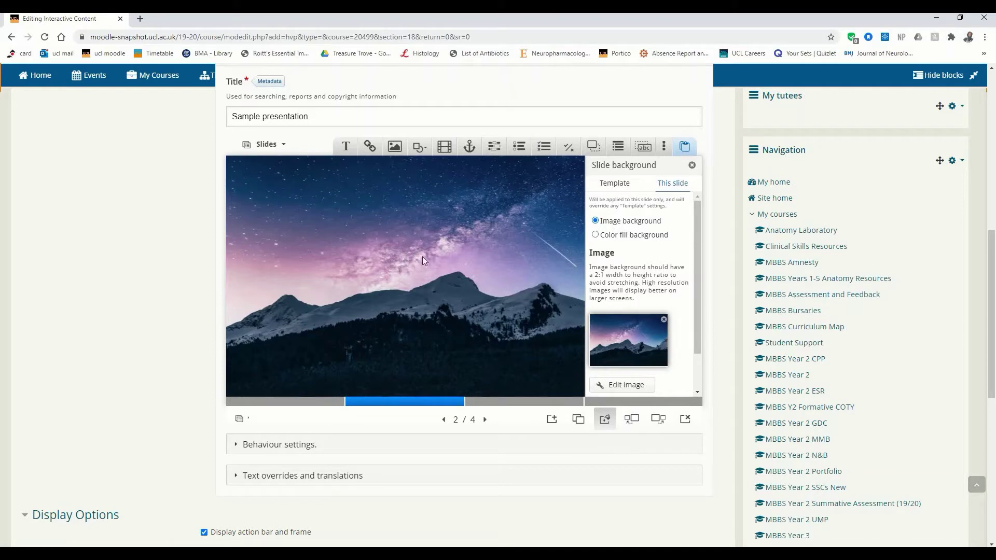
pyautogui.click(692, 166)
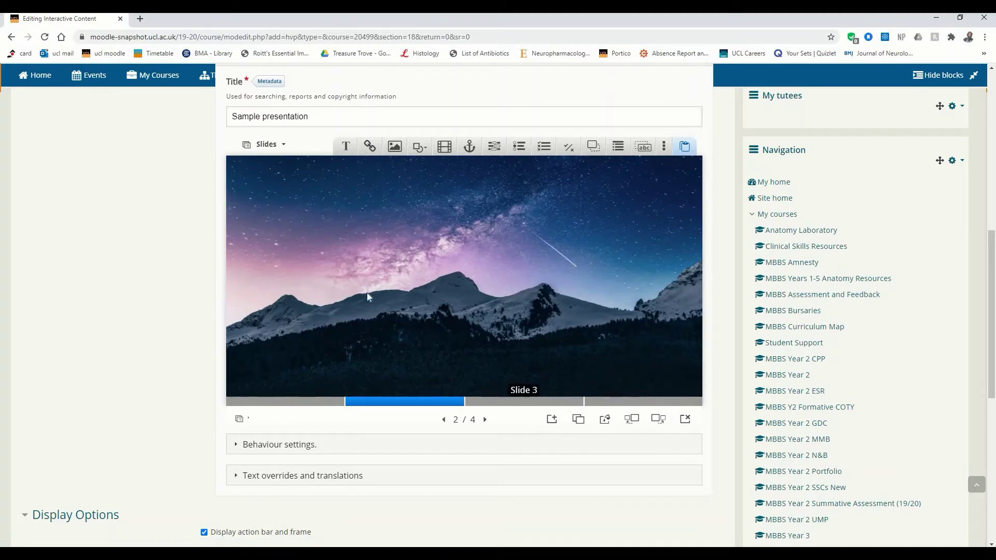
# Step: Go to slide 1 and view the additional element types that can be inserted
pyautogui.click(300, 403)
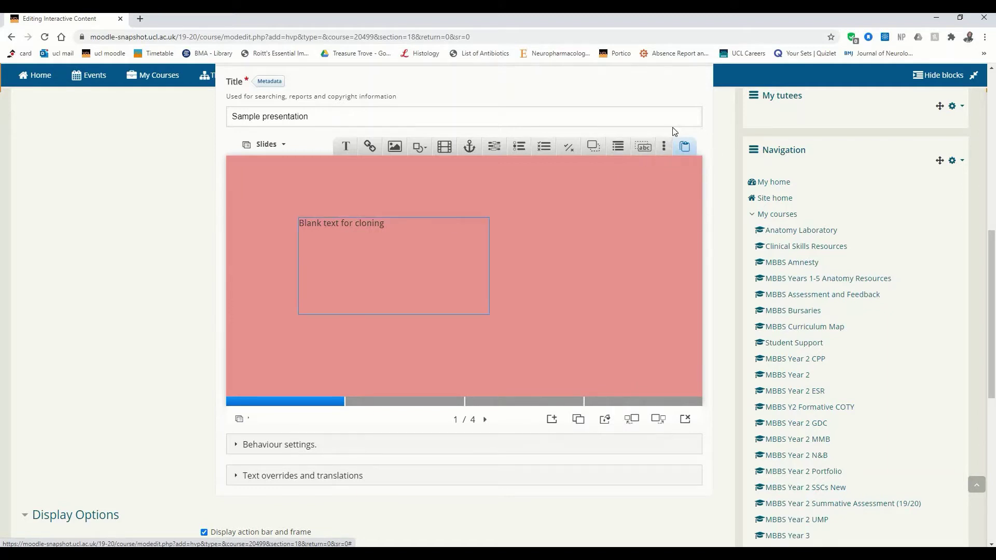
pyautogui.click(664, 149)
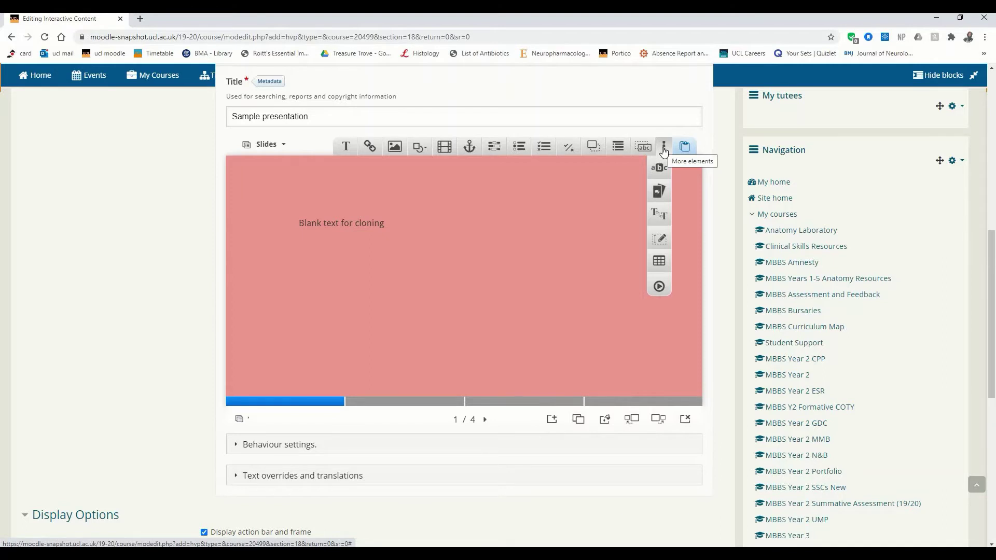
pyautogui.click(425, 229)
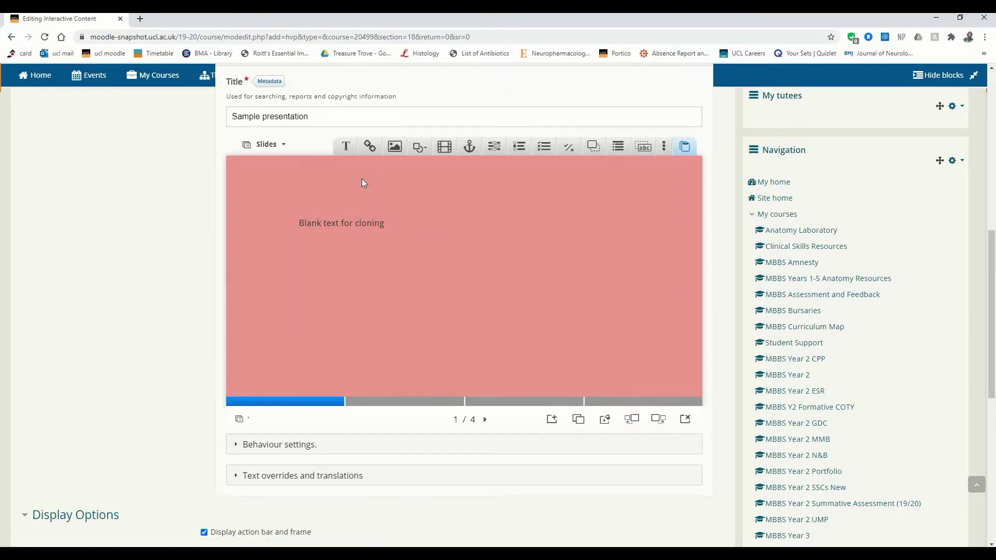
# Step: Resize the "Blank text for cloning" box on slide 1 to about 350 × 166 and move it horizontally to the slide's middle
pyautogui.click(351, 234)
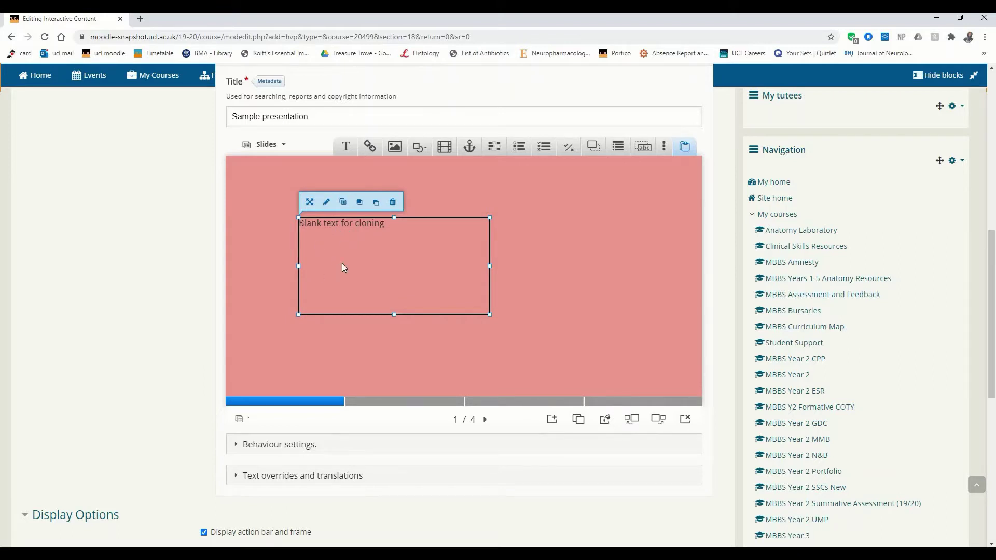
pyautogui.click(309, 203)
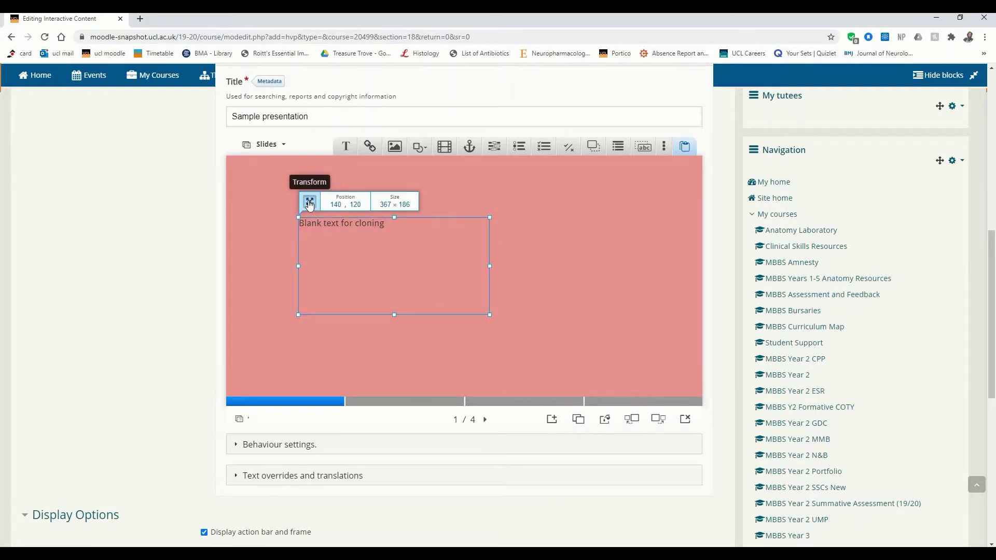
pyautogui.click(309, 203)
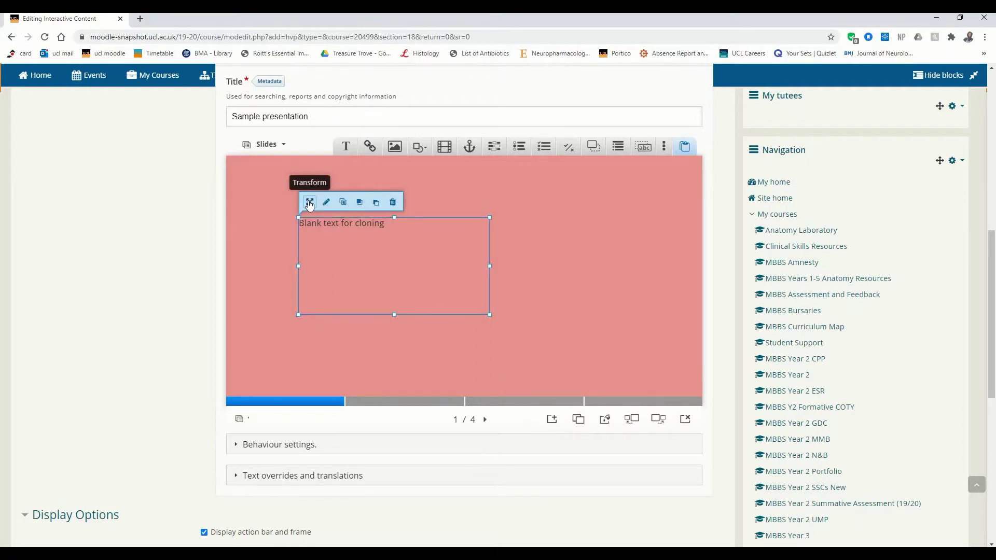
pyautogui.click(310, 204)
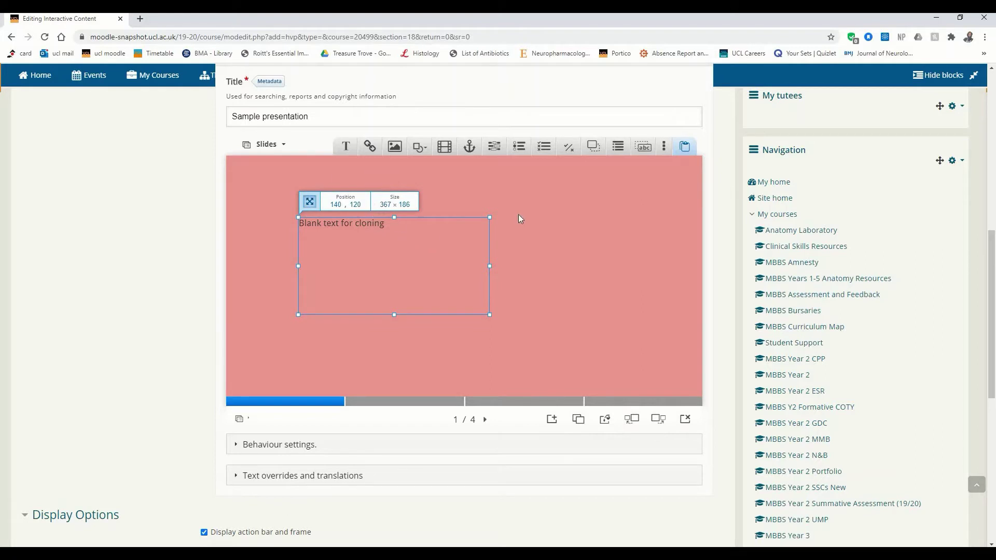
pyautogui.moveTo(475, 230)
pyautogui.mouseDown()
pyautogui.moveTo(525, 186)
pyautogui.moveTo(481, 228)
pyautogui.mouseUp()
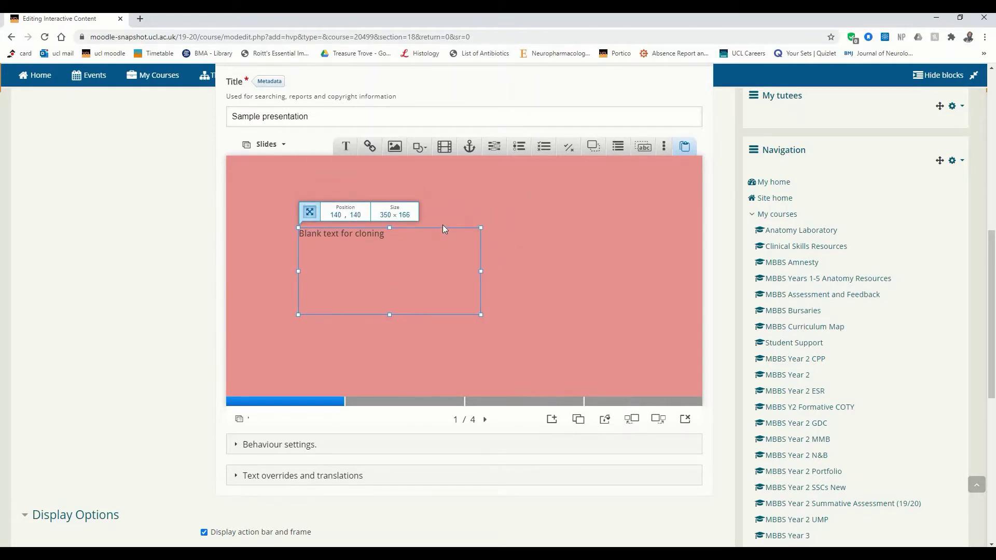
pyautogui.click(425, 216)
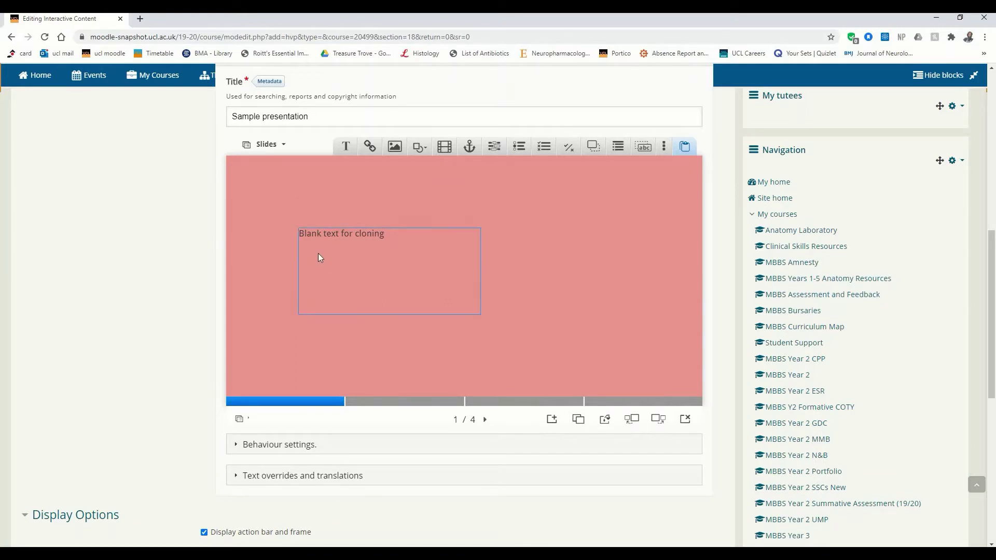
pyautogui.moveTo(336, 269)
pyautogui.mouseDown()
pyautogui.moveTo(340, 229)
pyautogui.moveTo(470, 285)
pyautogui.moveTo(313, 194)
pyautogui.moveTo(410, 252)
pyautogui.mouseUp()
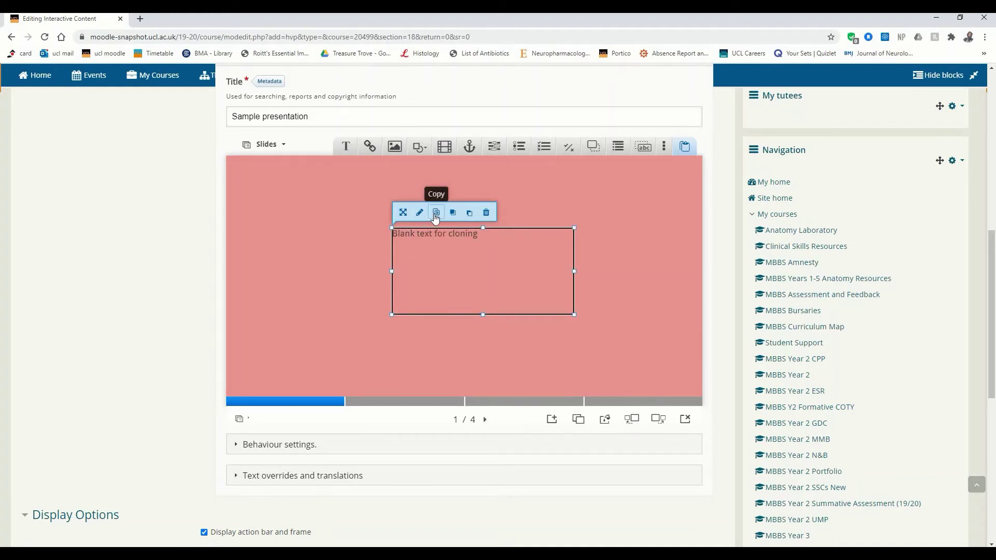
# Step: Move the "Blank text for cloning" box to the left half of slide 1, duplicate it, and place the copy in the right half
pyautogui.moveTo(453, 248); pyautogui.dragTo(334, 232)
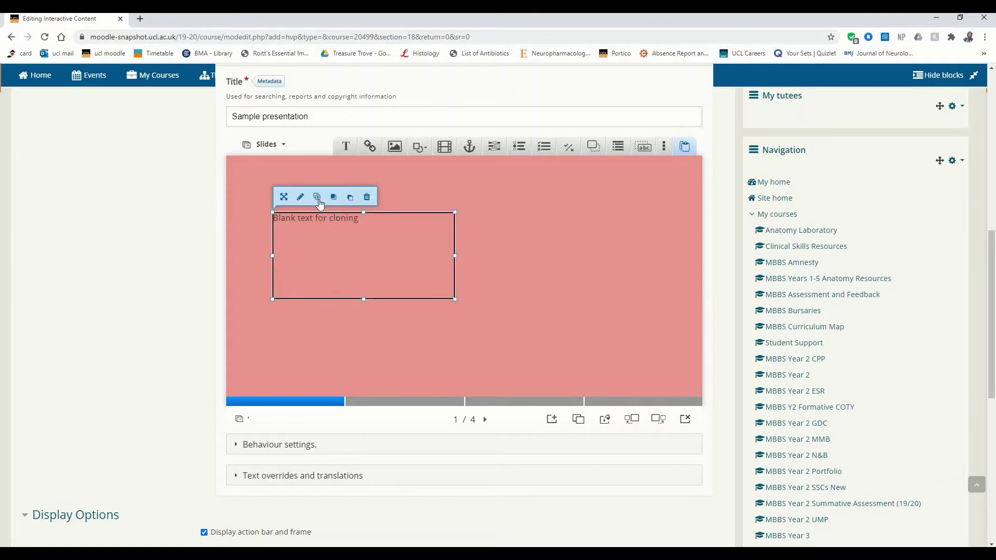
pyautogui.click(314, 201)
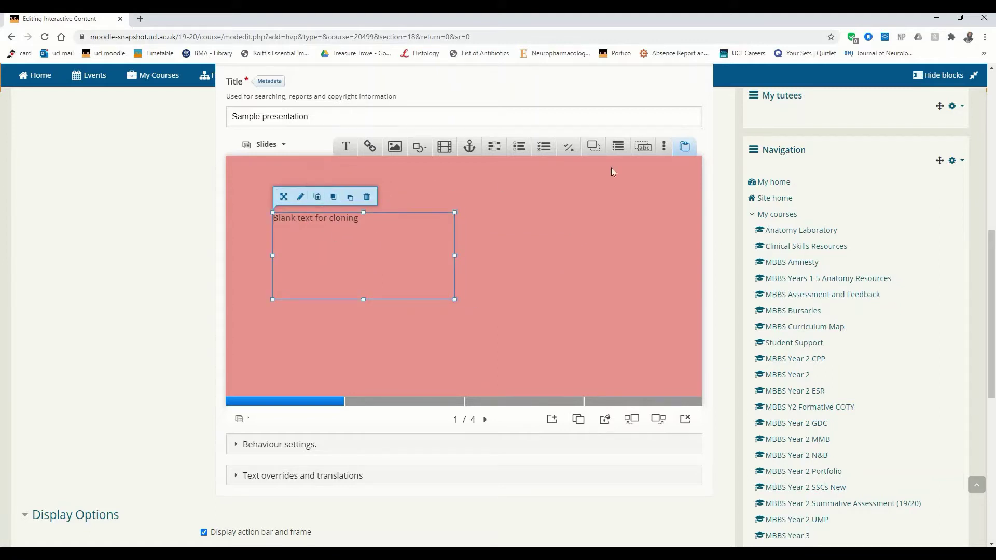
pyautogui.click(685, 149)
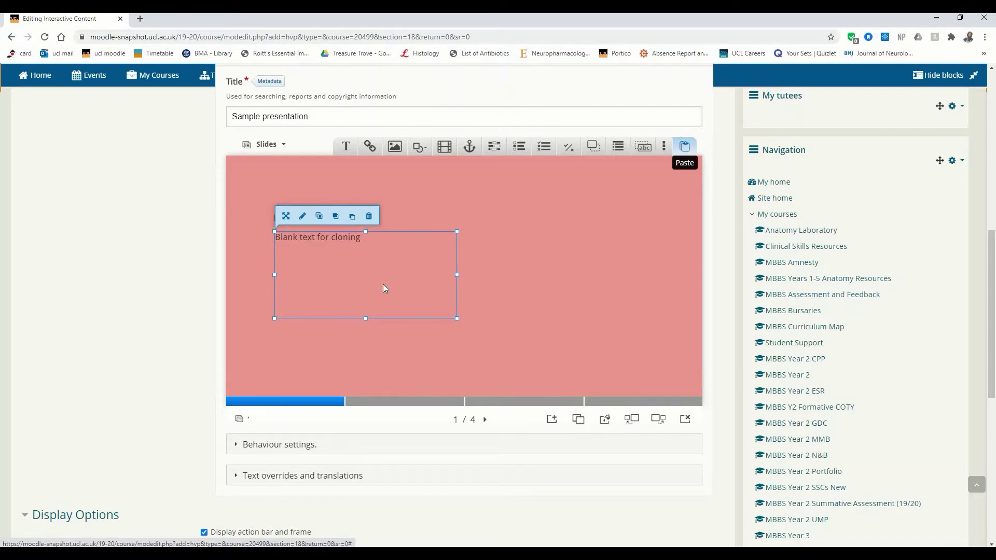
pyautogui.click(455, 300)
pyautogui.moveTo(455, 300)
pyautogui.mouseDown()
pyautogui.moveTo(607, 305)
pyautogui.moveTo(581, 281)
pyautogui.mouseUp()
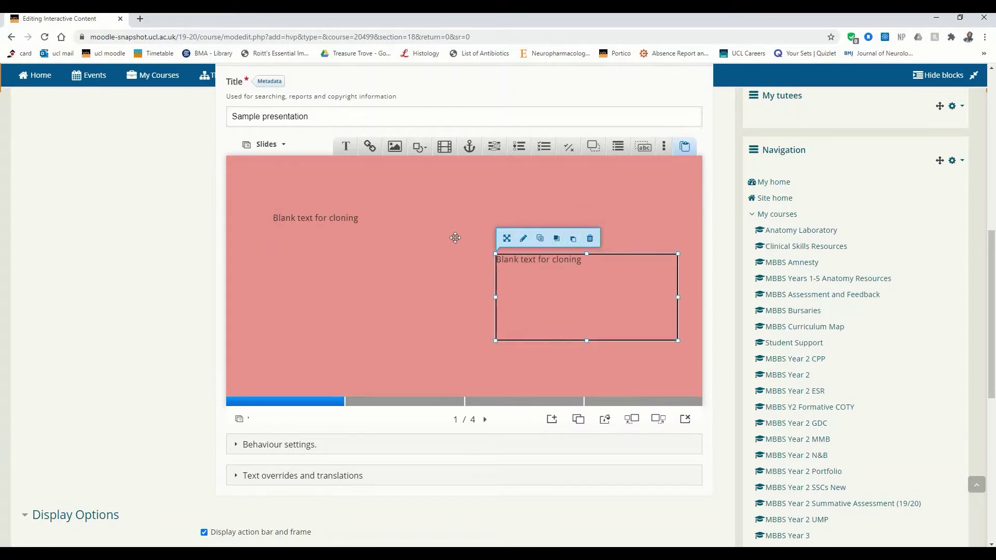
pyautogui.moveTo(555, 272)
pyautogui.mouseDown()
pyautogui.moveTo(457, 241)
pyautogui.moveTo(416, 255)
pyautogui.moveTo(507, 272)
pyautogui.mouseUp()
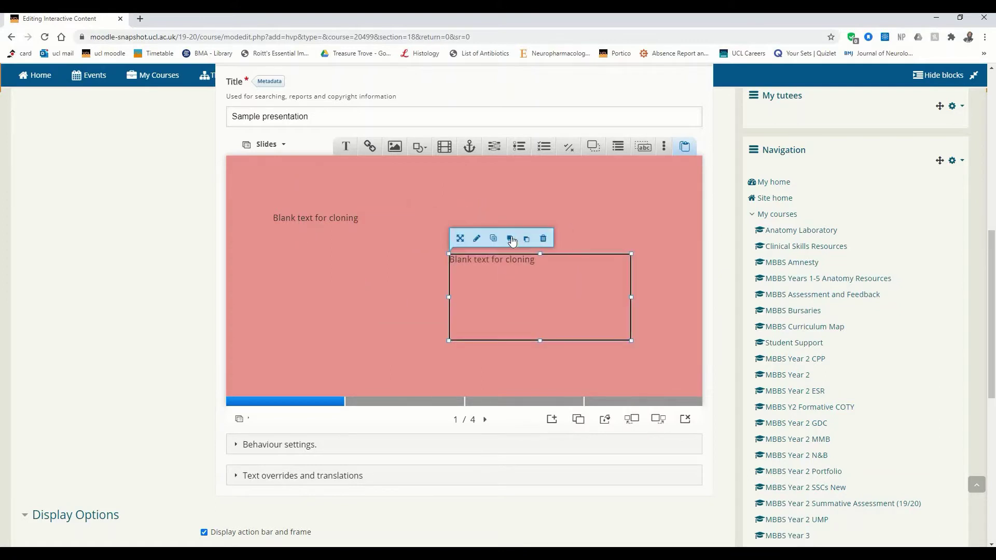
# Step: Delete the pasted copy and move the original "Blank text for cloning" box to the slide's lower-left corner
pyautogui.click(543, 240)
pyautogui.click(549, 93)
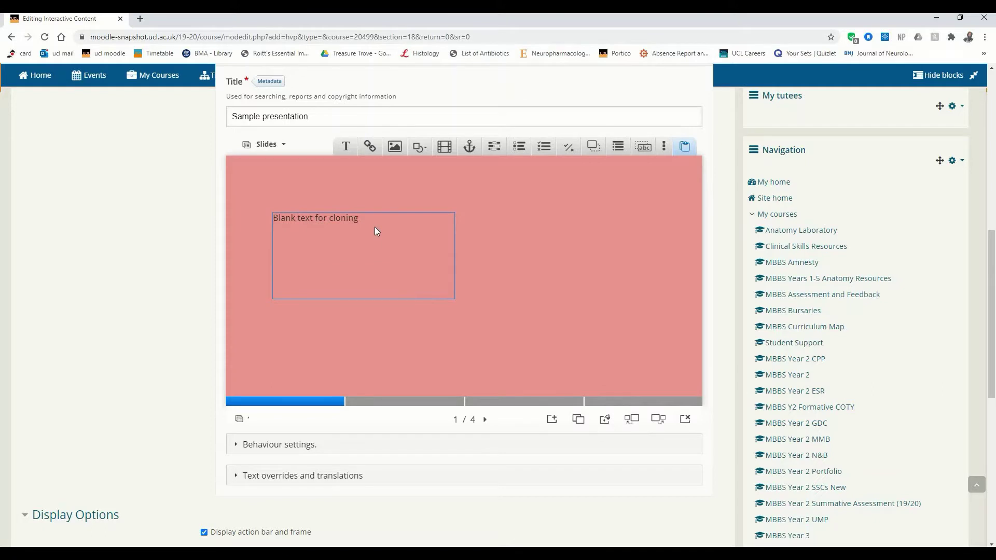
pyautogui.moveTo(375, 226); pyautogui.dragTo(317, 343)
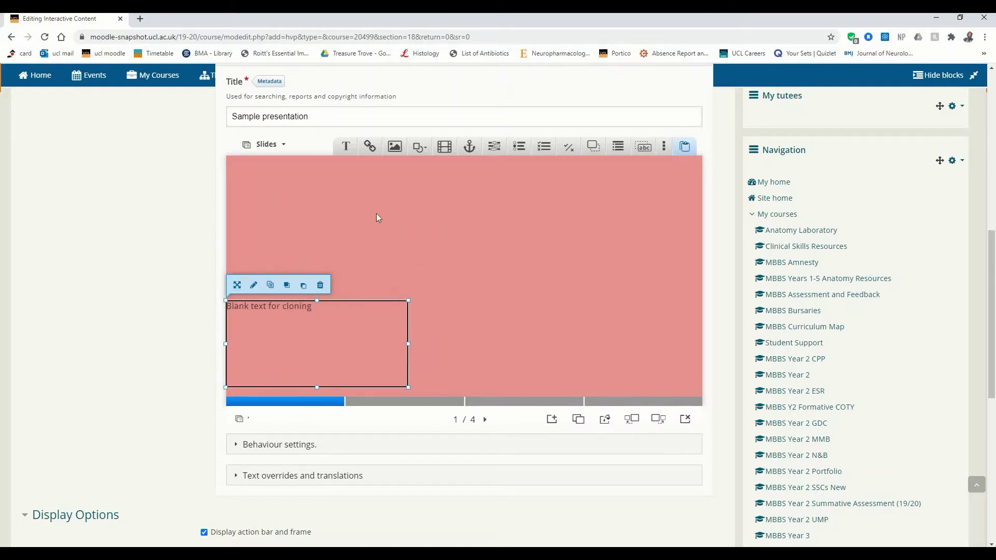
pyautogui.click(378, 216)
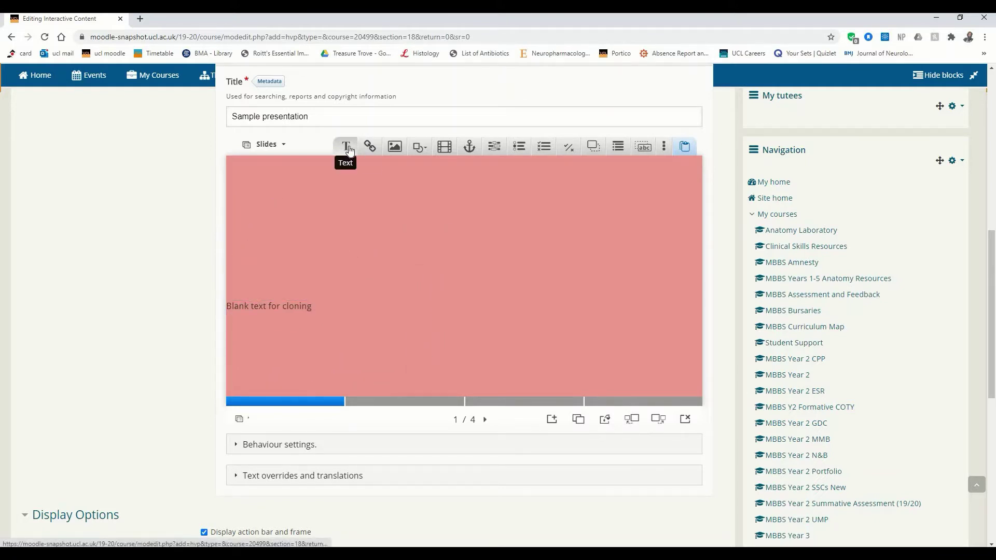
# Step: Add a new text element to slide 1 containing the lines "Title" and "sample text"
pyautogui.click(348, 150)
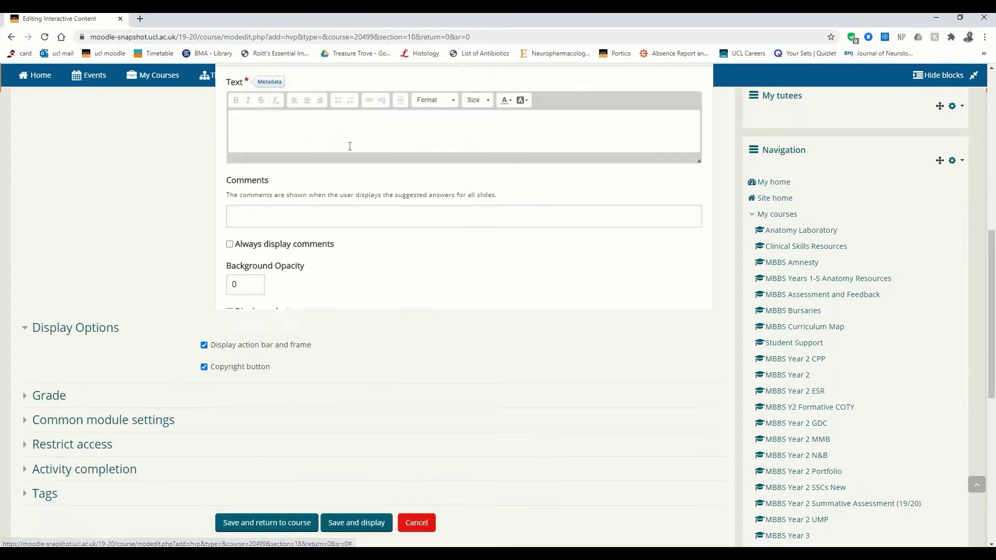
pyautogui.scroll(4, 350, 146)
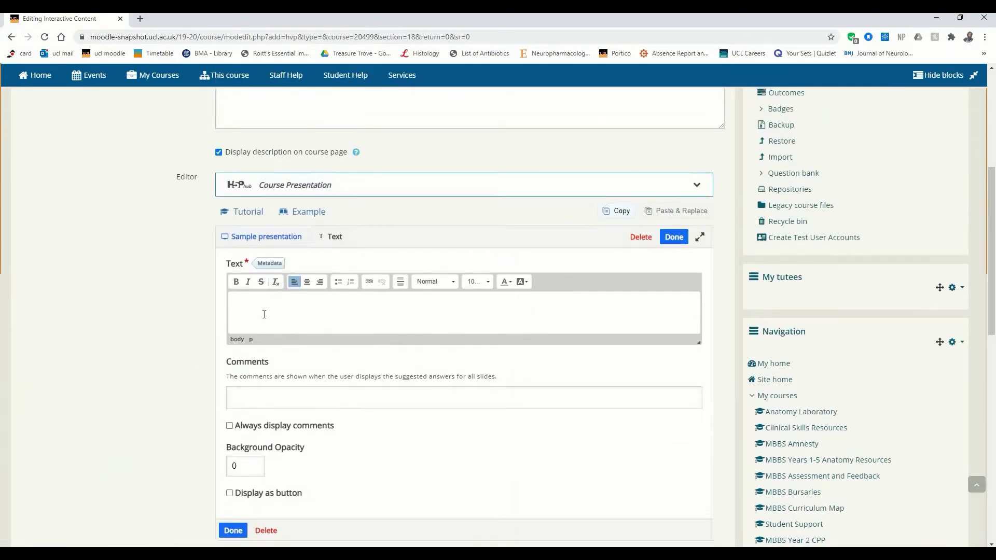
pyautogui.scroll(-1, 255, 257)
pyautogui.scroll(-1, 249, 252)
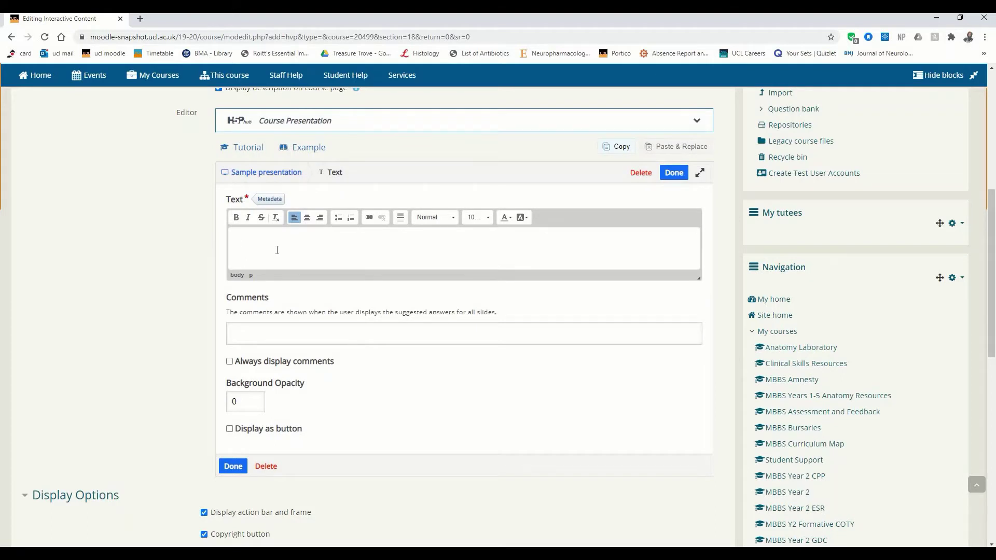
pyautogui.write('Title')
pyautogui.press('Return')
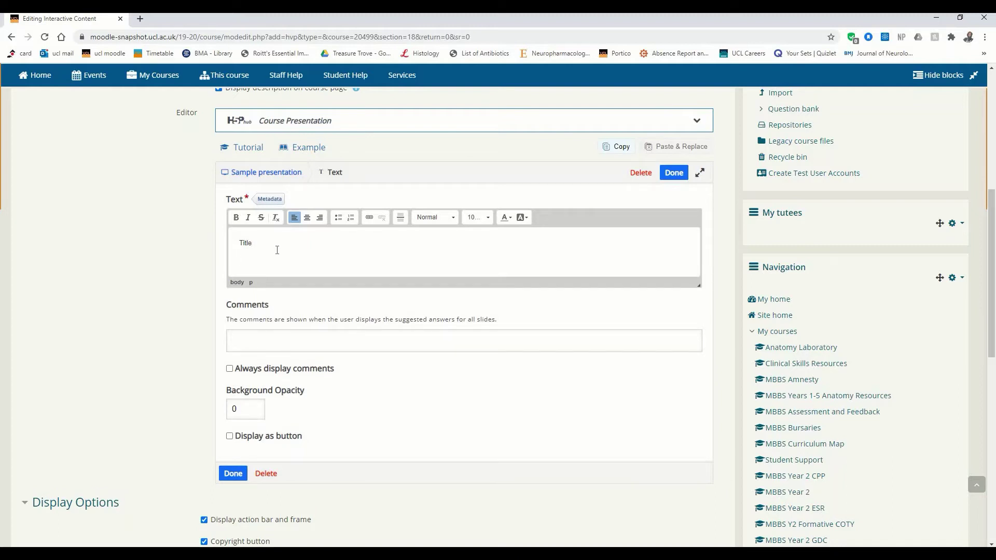
pyautogui.write('sample text')
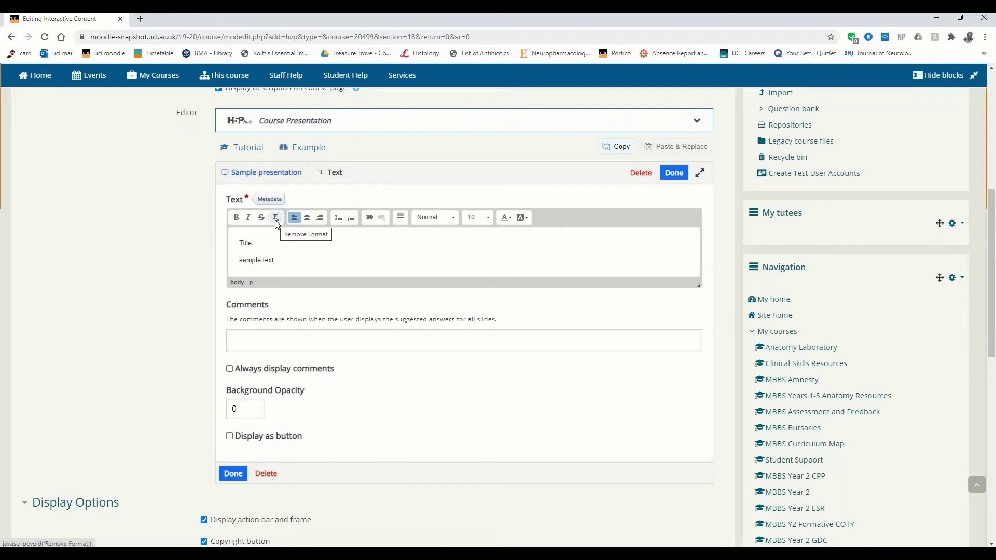
# Step: Try centre and right alignment on the "sample text" line, and set it back to left alignment
pyautogui.moveTo(279, 260); pyautogui.dragTo(228, 260)
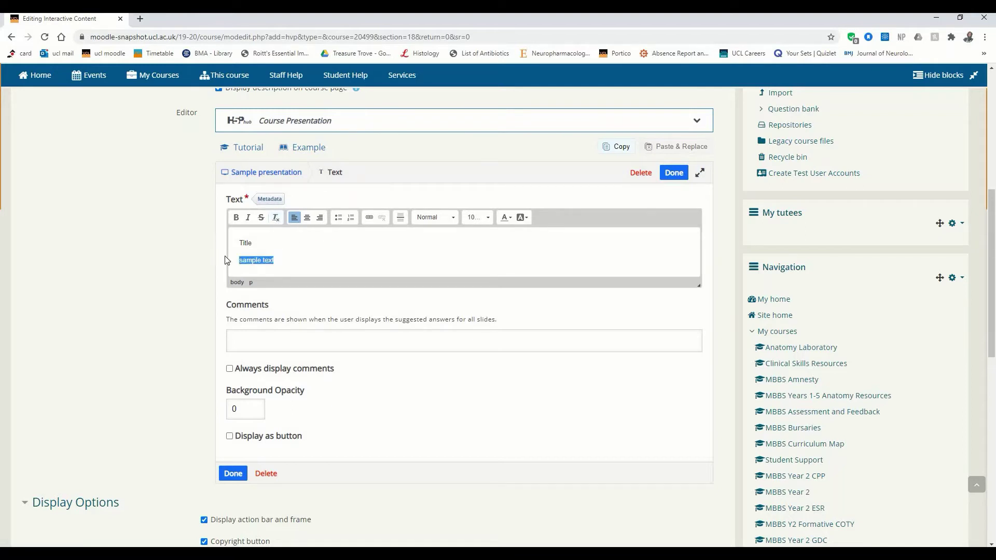
pyautogui.click(309, 221)
pyautogui.click(321, 220)
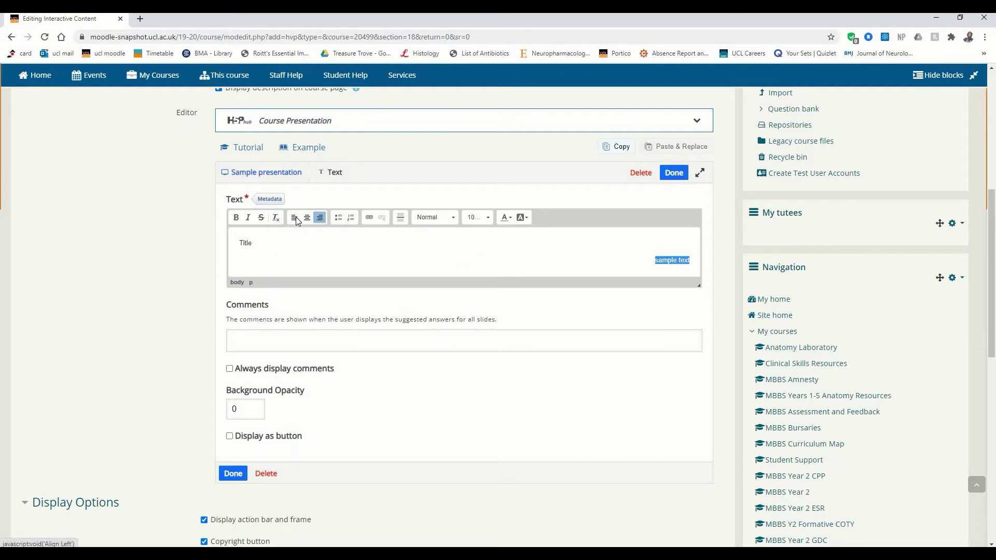
pyautogui.click(297, 217)
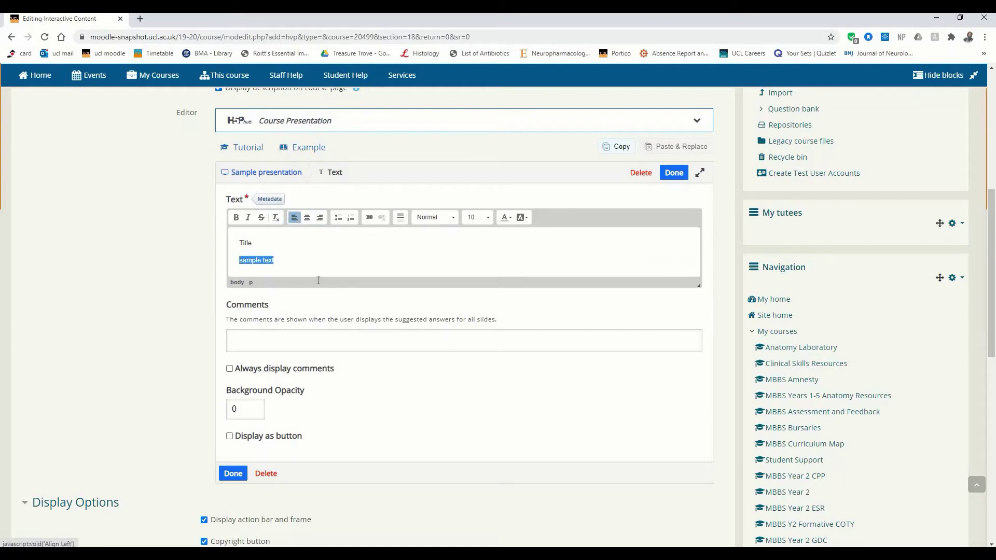
# Step: Add a bulleted list below "sample text" with the items "list", "of" and "elements"
pyautogui.click(286, 247)
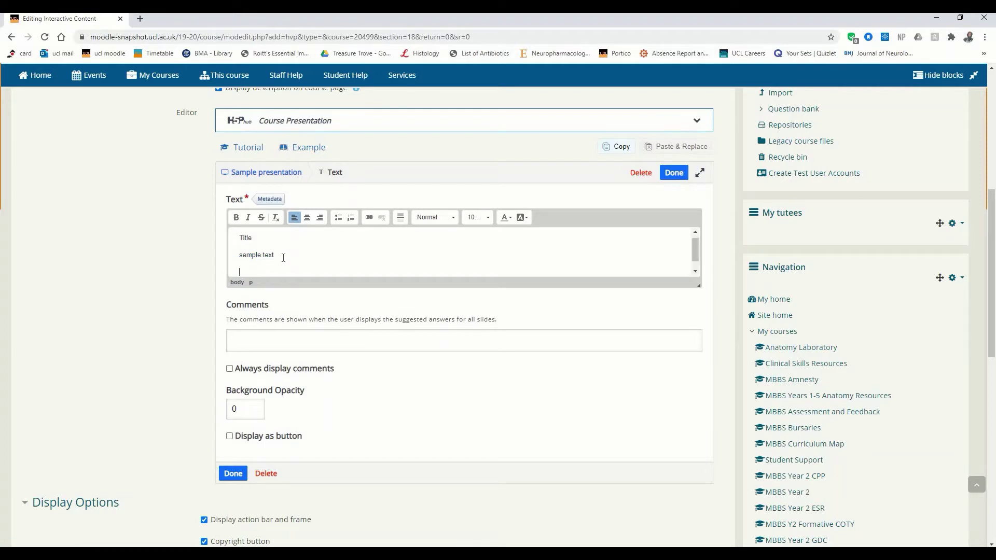
pyautogui.press('Return')
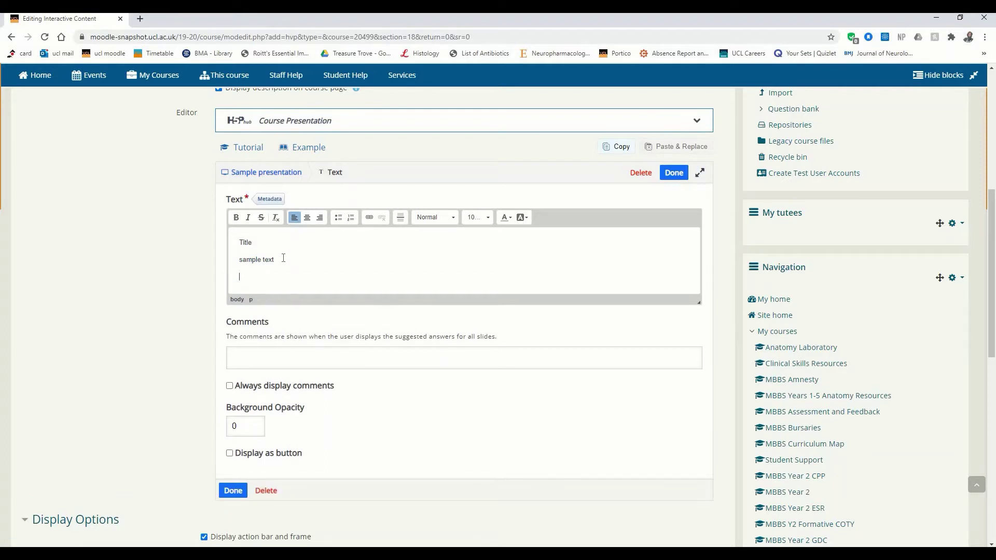
pyautogui.click(341, 220)
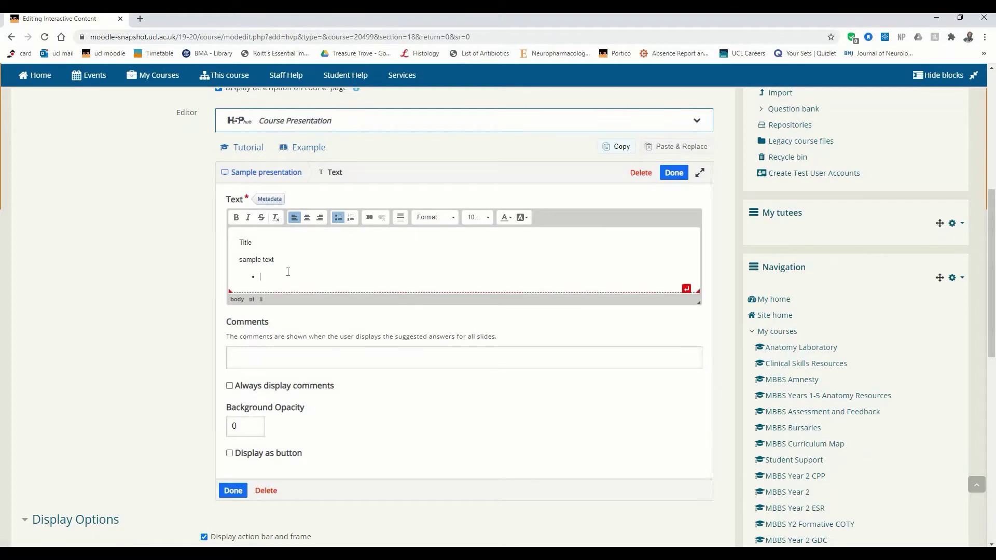
pyautogui.write('list')
pyautogui.press('Return')
pyautogui.write('of')
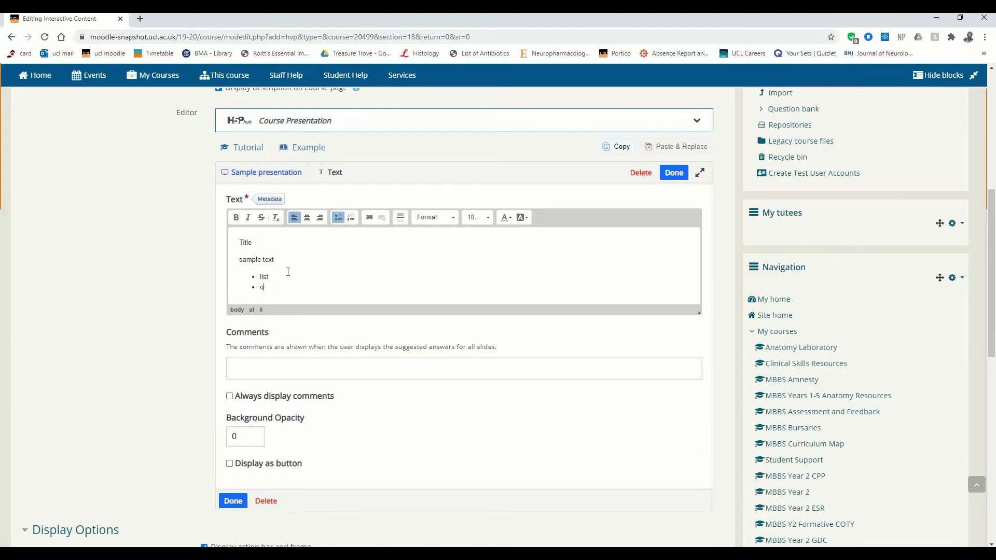
pyautogui.press('Return')
pyautogui.write('element')
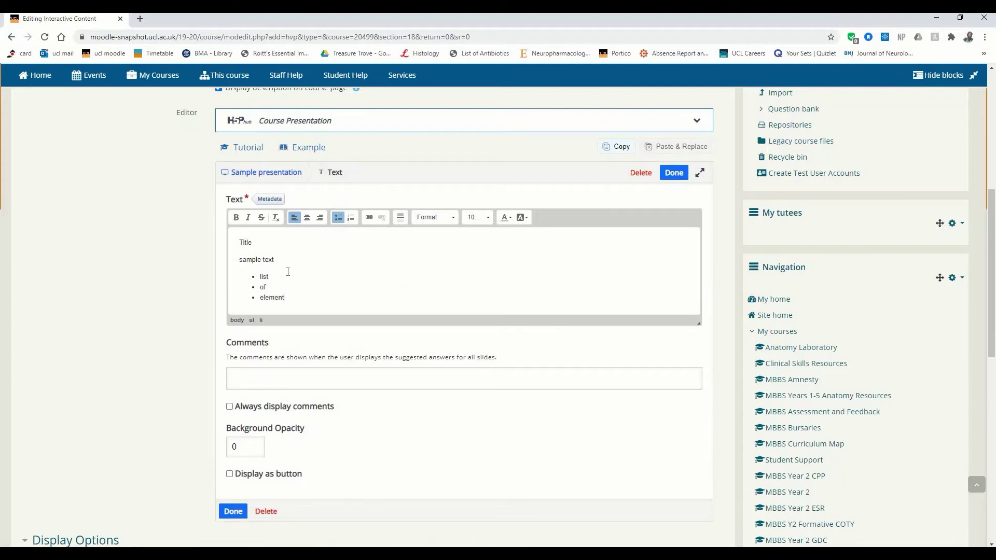
pyautogui.write('s')
pyautogui.press('Return')
pyautogui.press('Return')
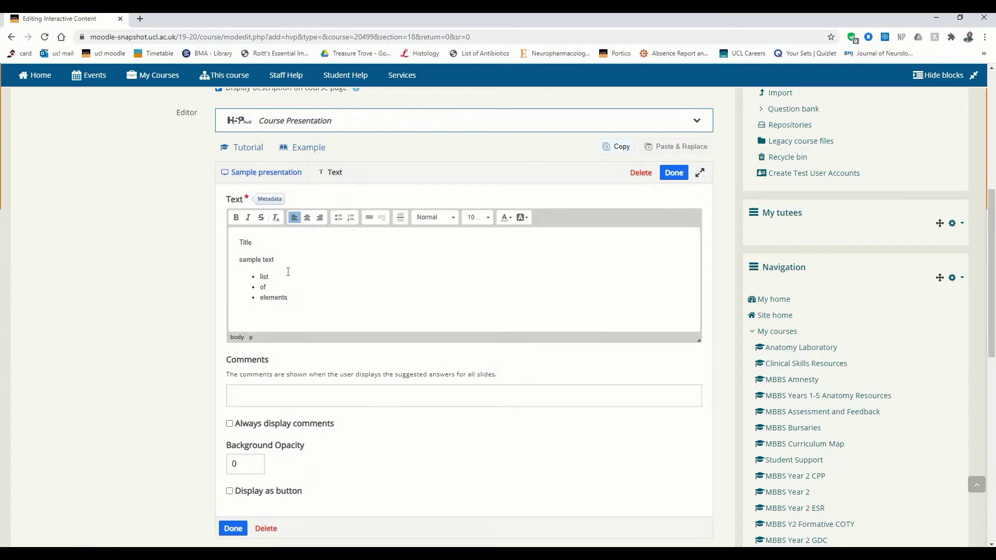
# Step: Add a numbered list below the bullets with two items, each reading "step"
pyautogui.click(351, 216)
pyautogui.write('step')
pyautogui.press('Return')
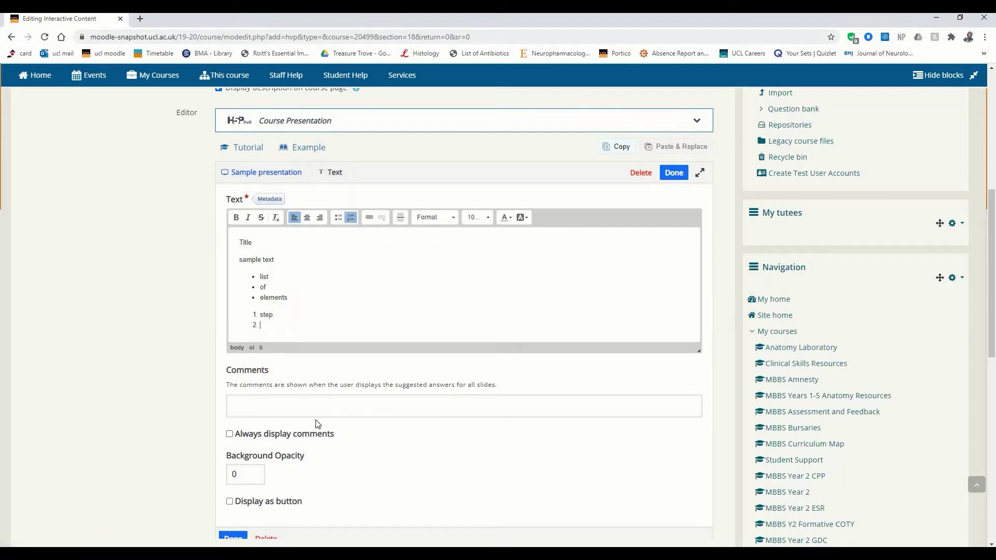
pyautogui.write('step')
pyautogui.press('Return')
pyautogui.press('Return')
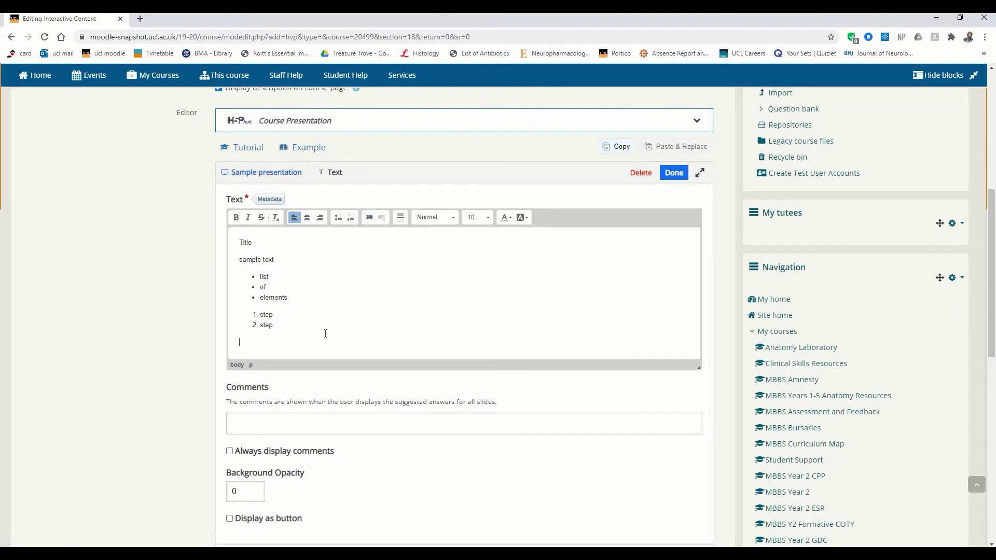
# Step: Insert horizontal lines after the "elements" bullet and after the first numbered "step"
pyautogui.click(309, 300)
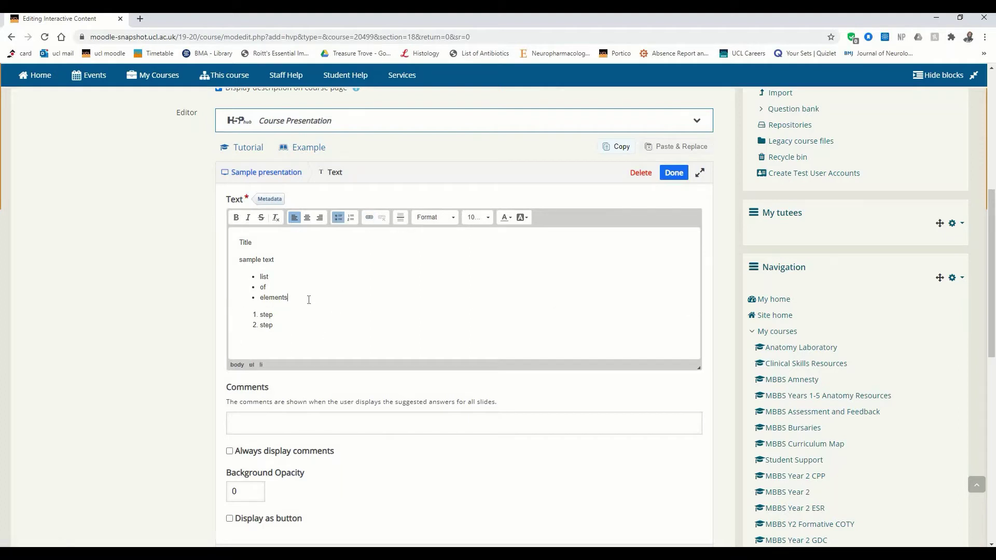
pyautogui.click(403, 218)
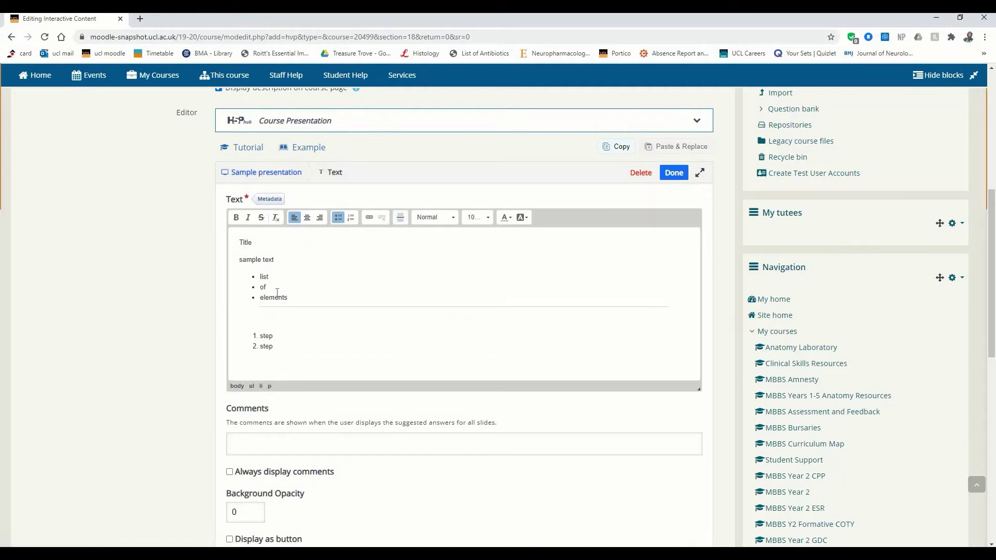
pyautogui.click(286, 336)
pyautogui.click(400, 217)
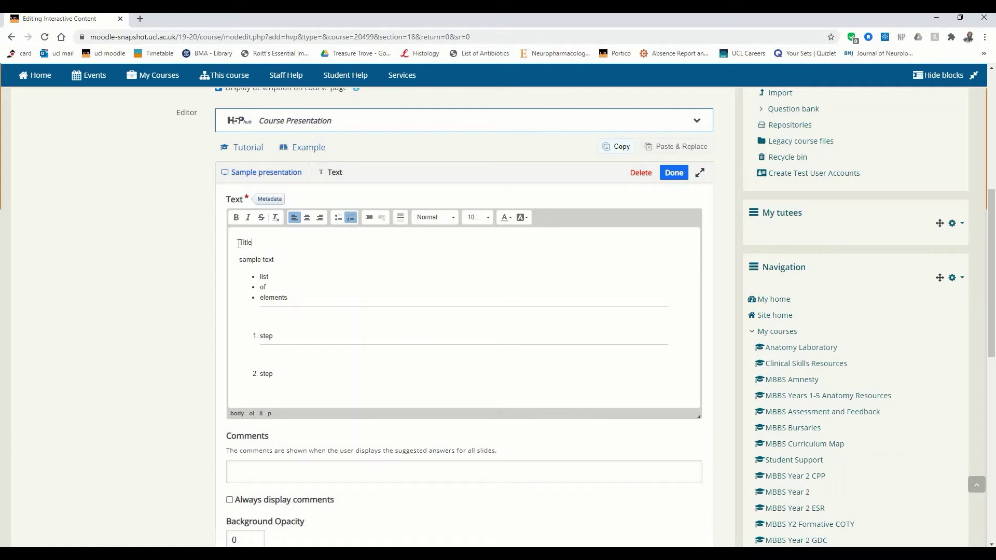
# Step: Apply the Heading 2 paragraph format to the "Title" line
pyautogui.moveTo(238, 243); pyautogui.dragTo(260, 247)
pyautogui.click(450, 220)
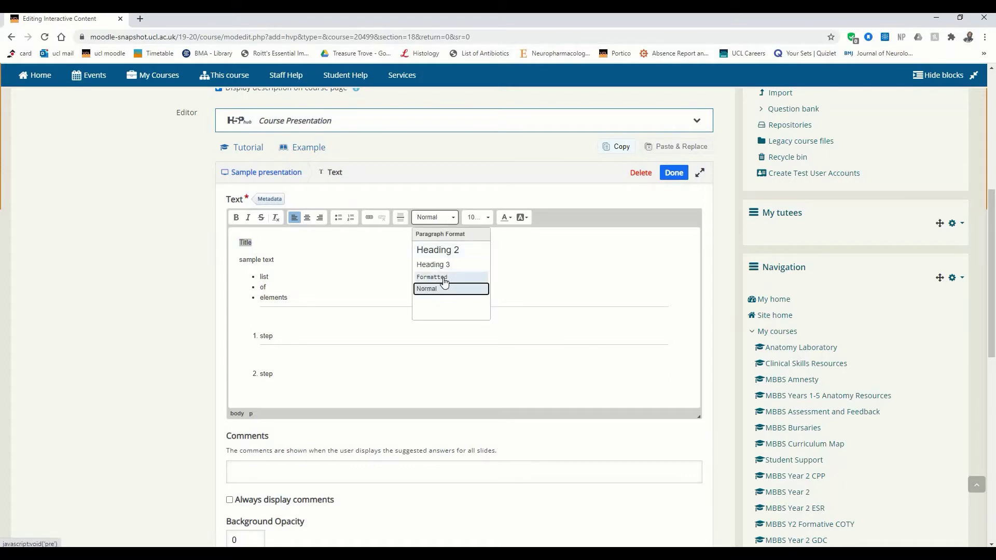
pyautogui.click(433, 252)
pyautogui.click(420, 239)
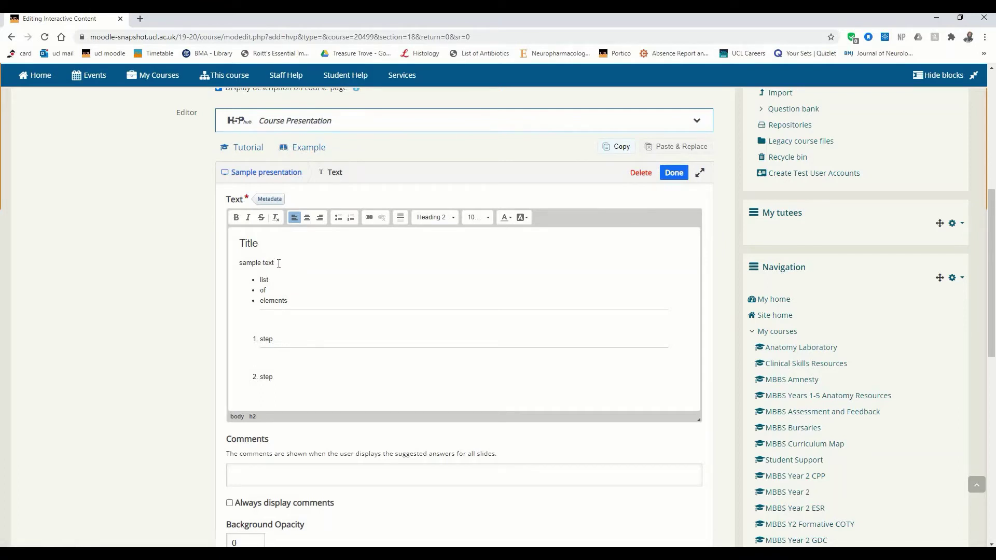
# Step: Set the font size of the "sample text" line to 125%
pyautogui.moveTo(240, 262); pyautogui.dragTo(353, 266)
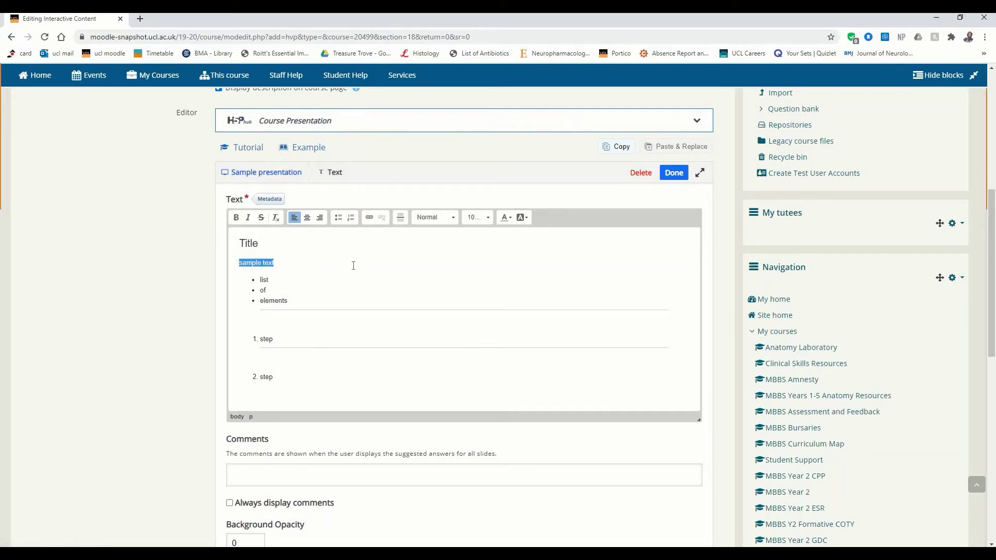
pyautogui.click(485, 218)
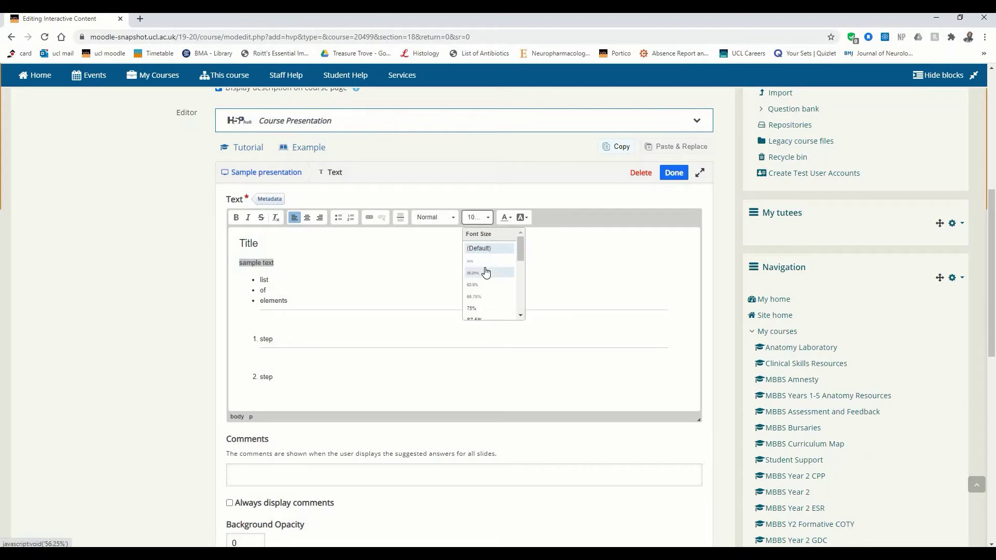
pyautogui.scroll(-3, 487, 259)
pyautogui.scroll(3, 487, 270)
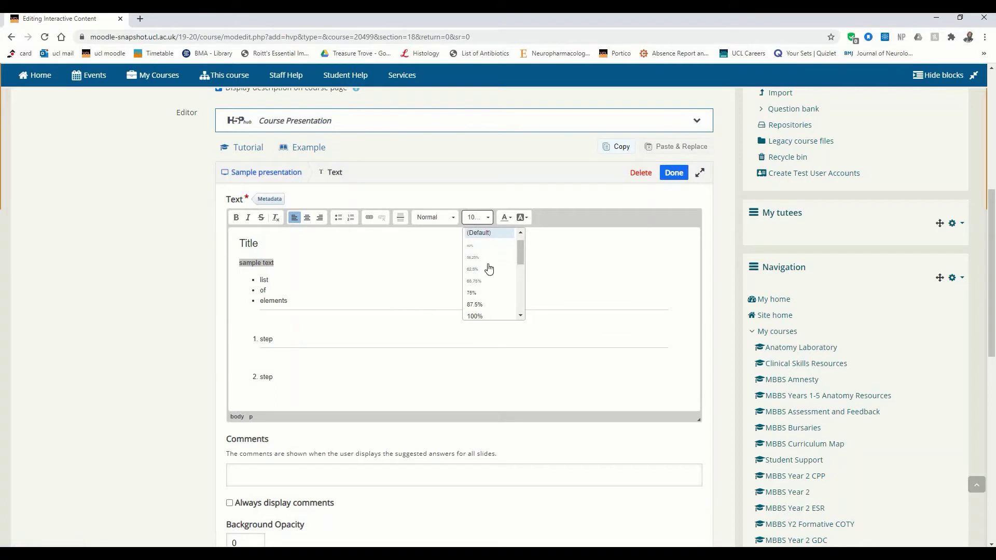
pyautogui.moveTo(519, 251); pyautogui.dragTo(517, 264)
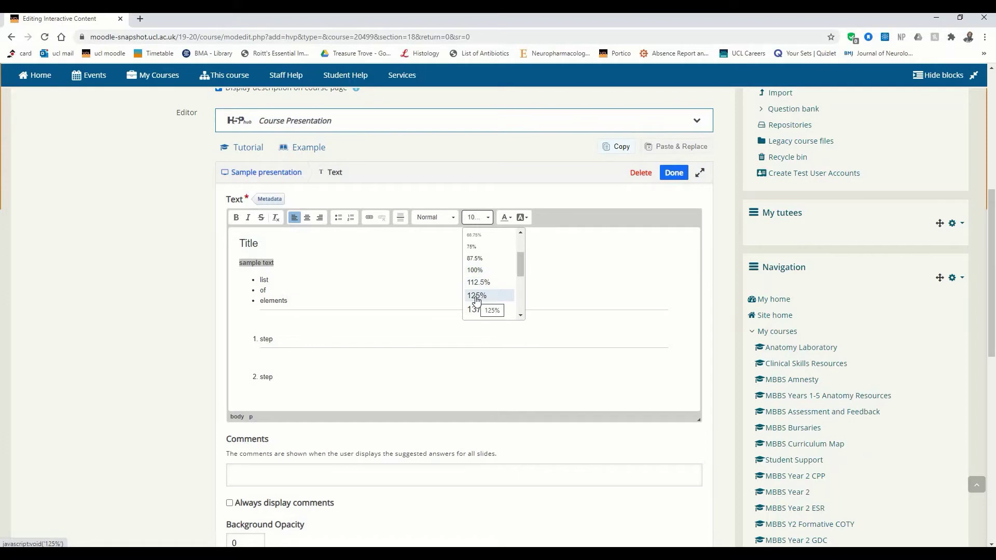
pyautogui.click(476, 295)
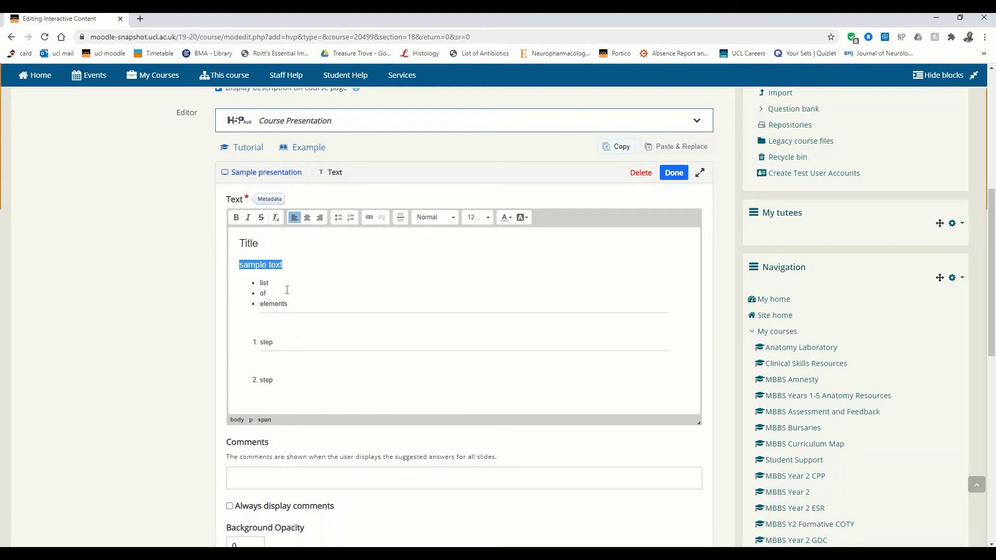
# Step: Colour the "list" bullet text dark orange and give the "elements" bullet a dark yellow background colour
pyautogui.moveTo(270, 283); pyautogui.dragTo(259, 281)
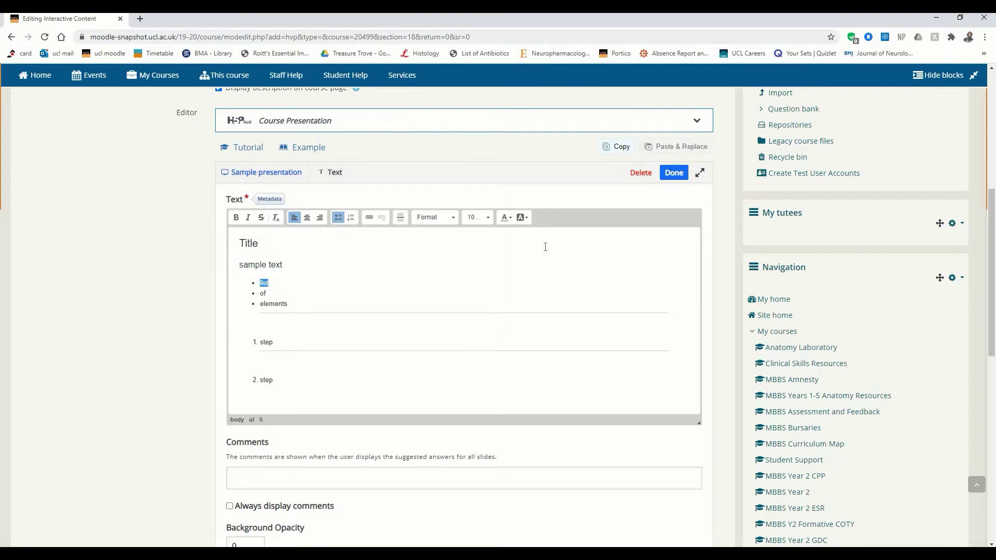
pyautogui.click(506, 219)
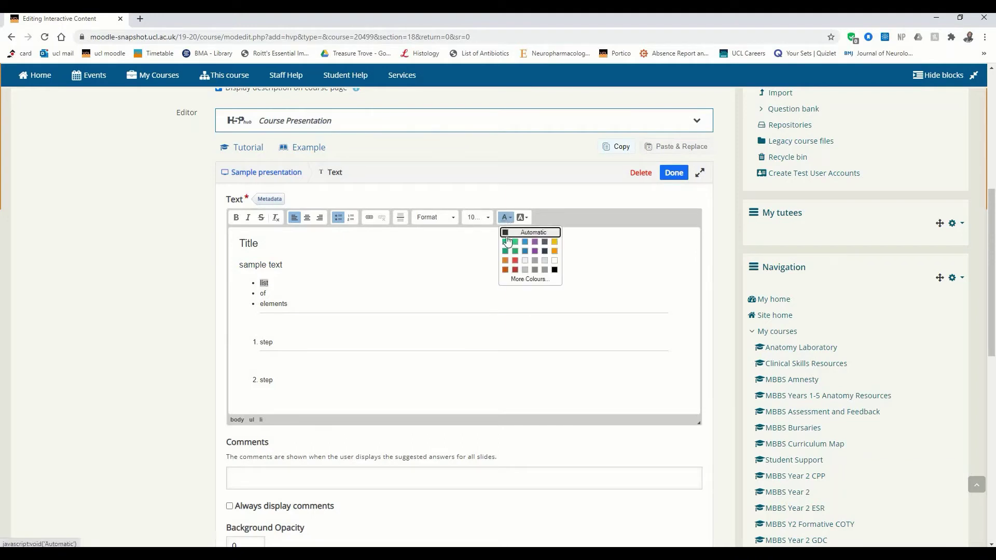
pyautogui.click(510, 268)
pyautogui.moveTo(298, 304); pyautogui.dragTo(259, 304)
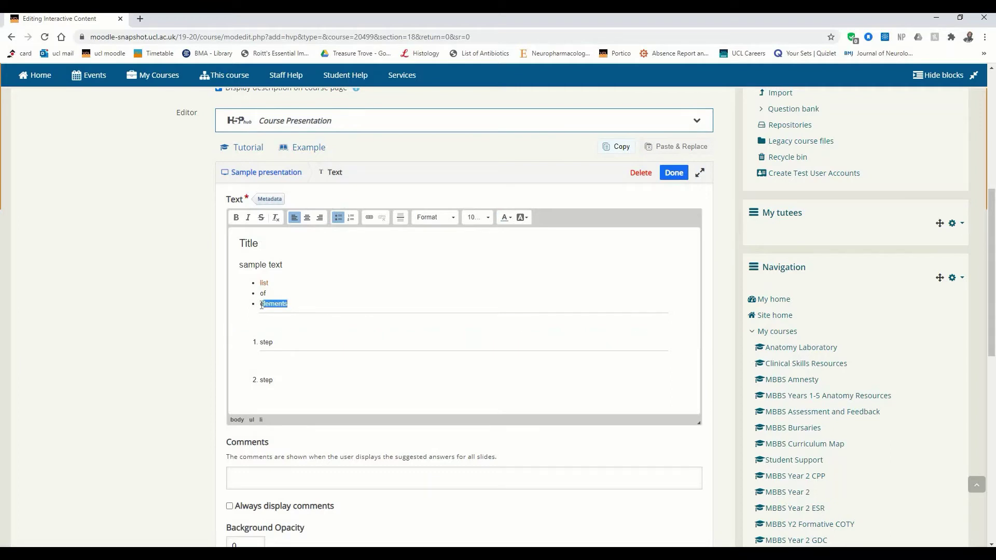
pyautogui.click(525, 219)
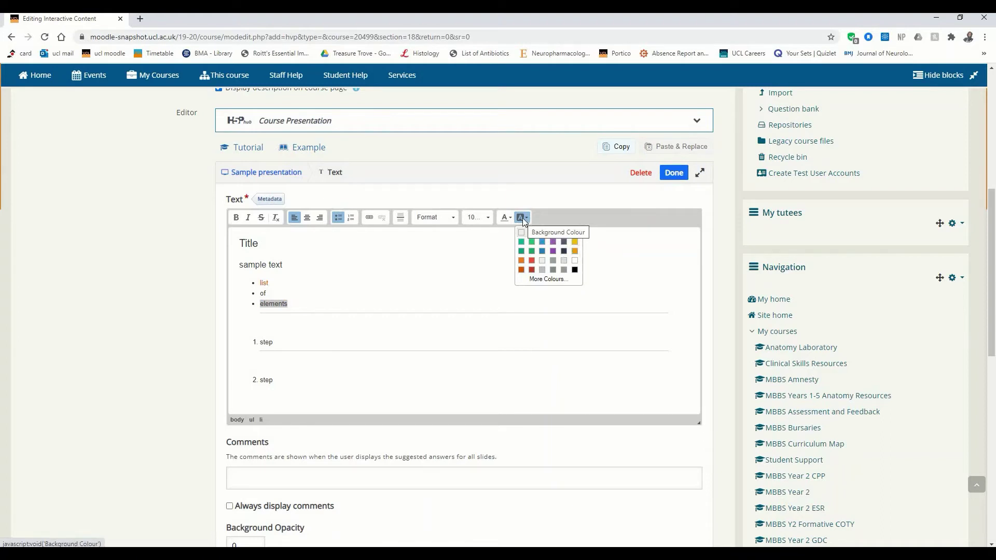
pyautogui.click(528, 274)
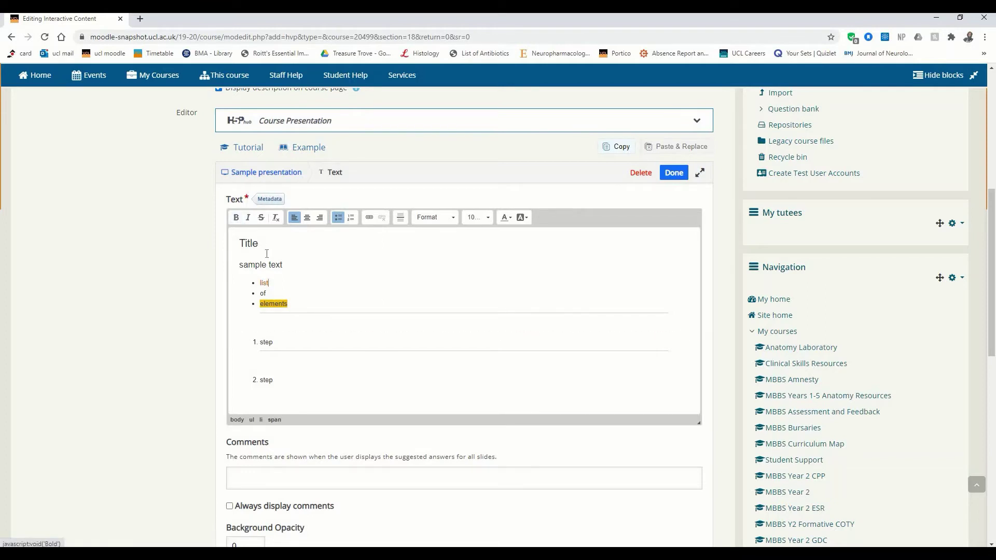
# Step: Make the first numbered "step" bold and finish editing the text element
pyautogui.moveTo(274, 342); pyautogui.dragTo(259, 342)
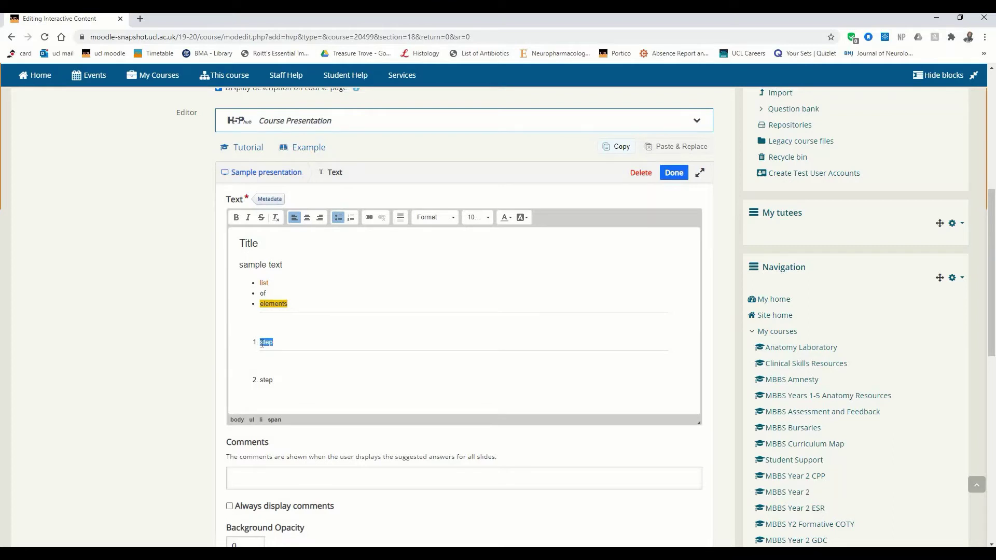
pyautogui.click(236, 217)
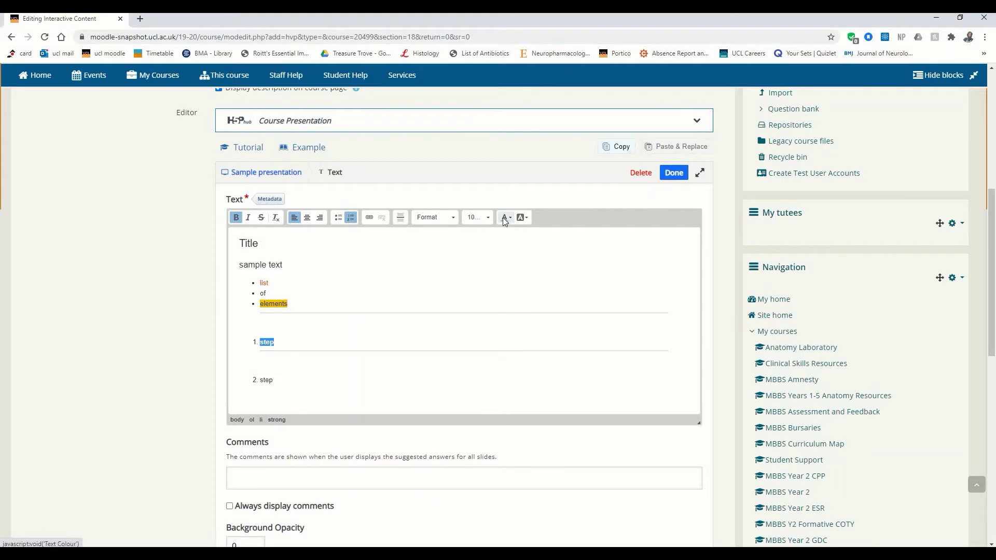
pyautogui.click(456, 370)
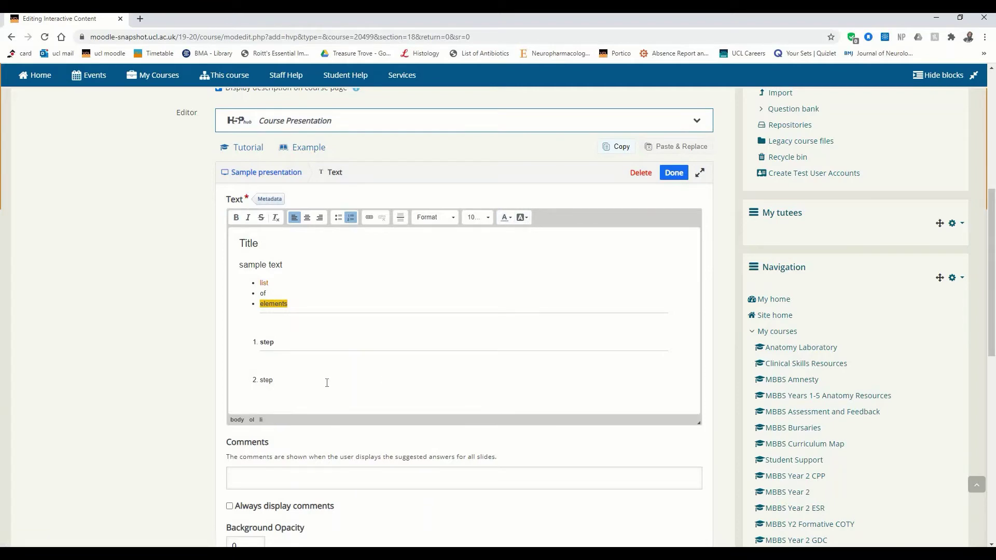
pyautogui.scroll(-5, 331, 392)
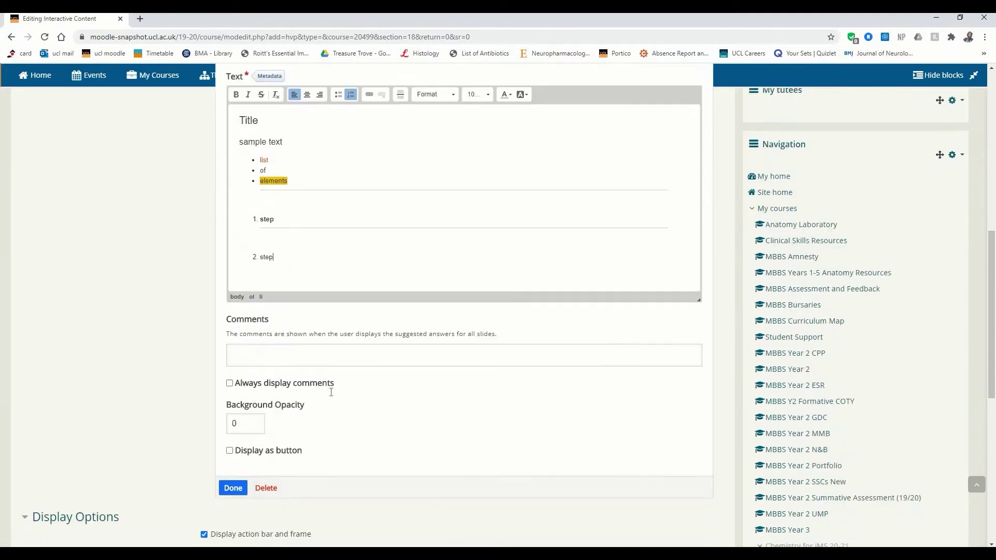
pyautogui.scroll(3, 332, 396)
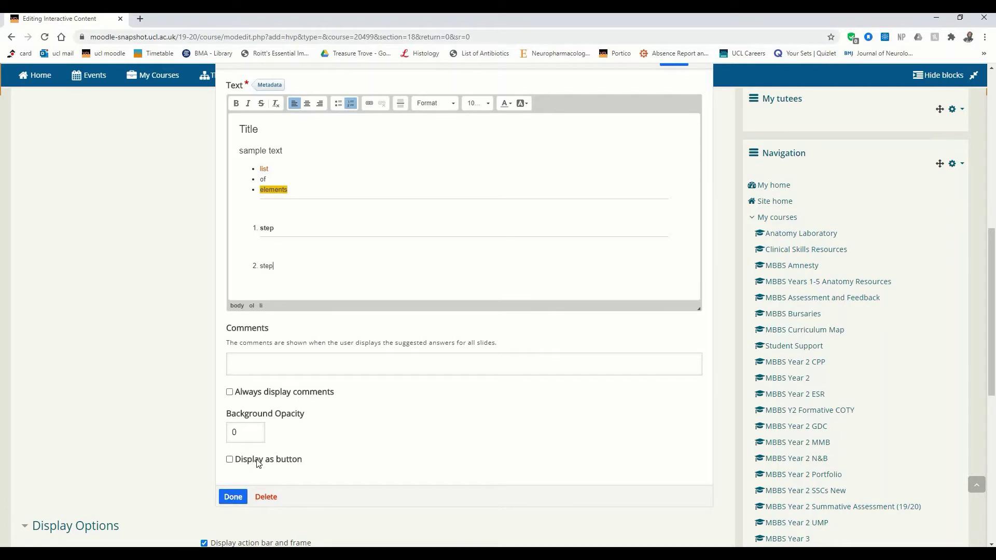
pyautogui.scroll(2, 469, 345)
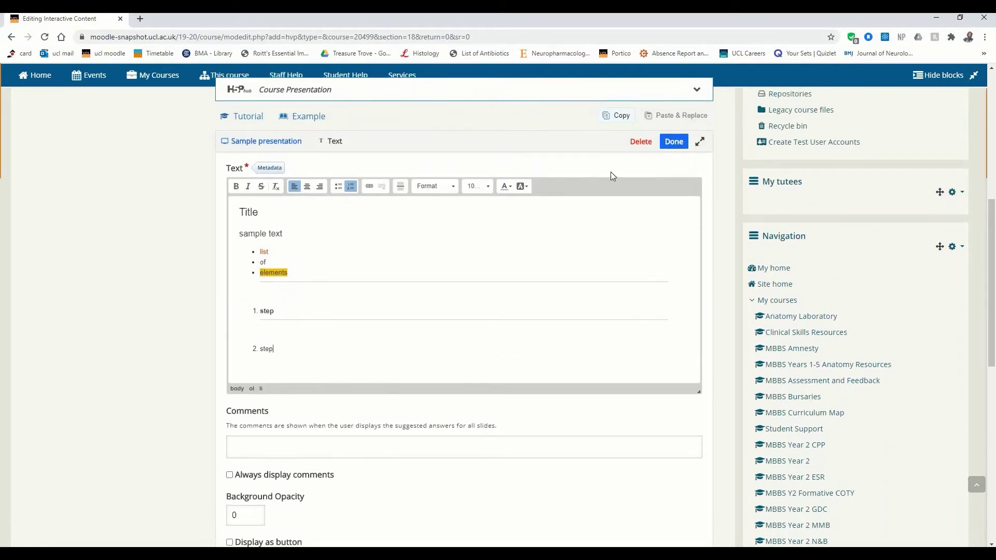
pyautogui.click(673, 142)
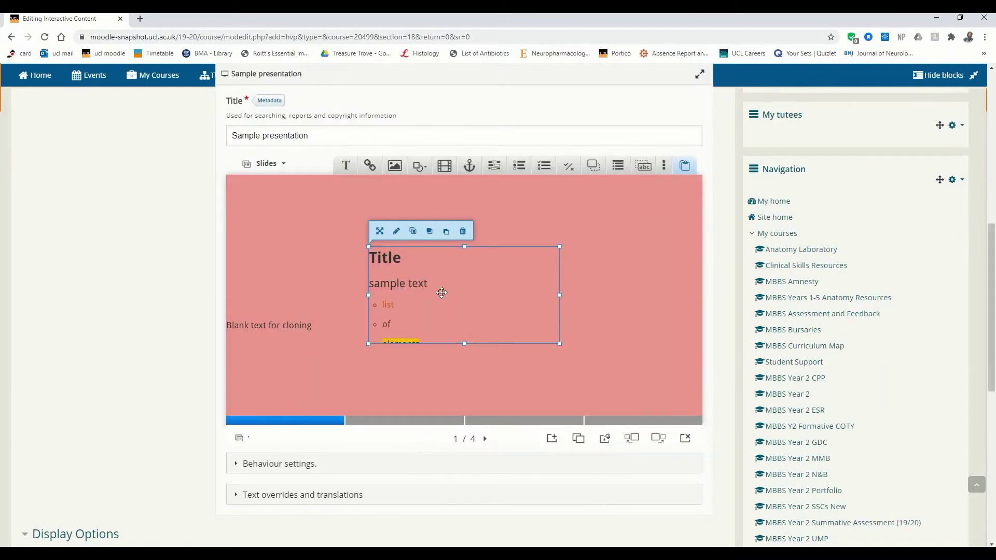
# Step: Enlarge the formatted text element on slide 1 to about 660 × 385 and reposition it so all its content fits within the slide
pyautogui.moveTo(442, 292); pyautogui.dragTo(408, 262)
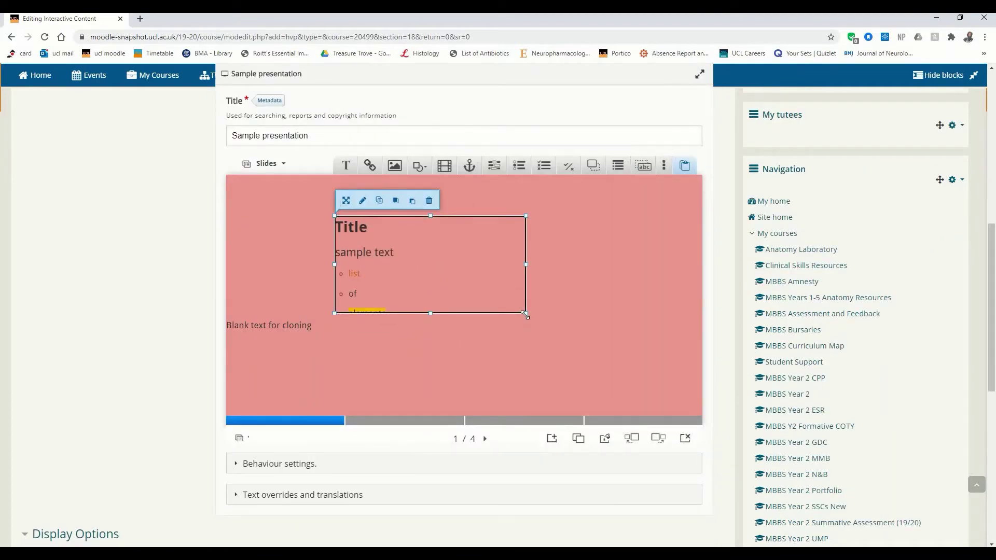
pyautogui.moveTo(525, 314); pyautogui.dragTo(542, 362)
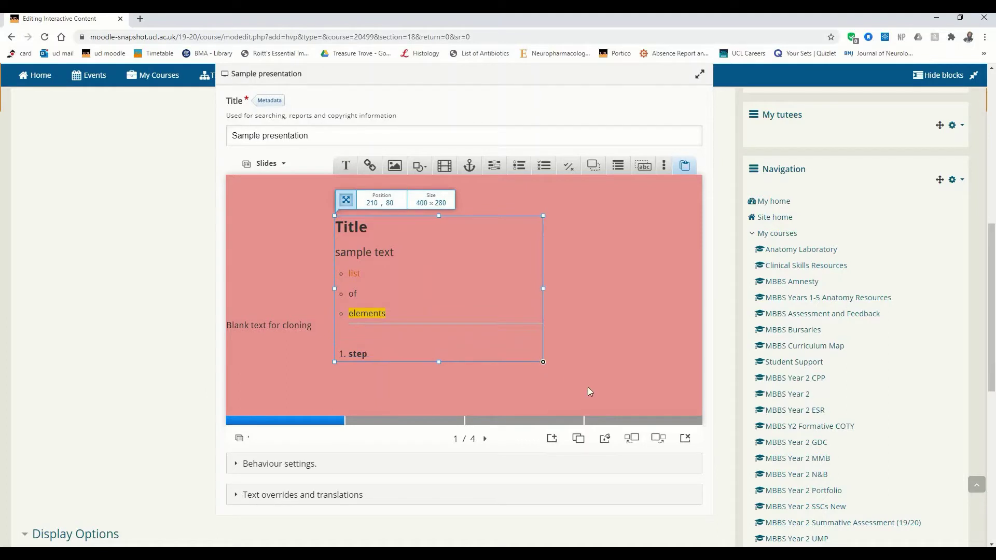
pyautogui.moveTo(589, 392); pyautogui.dragTo(678, 417)
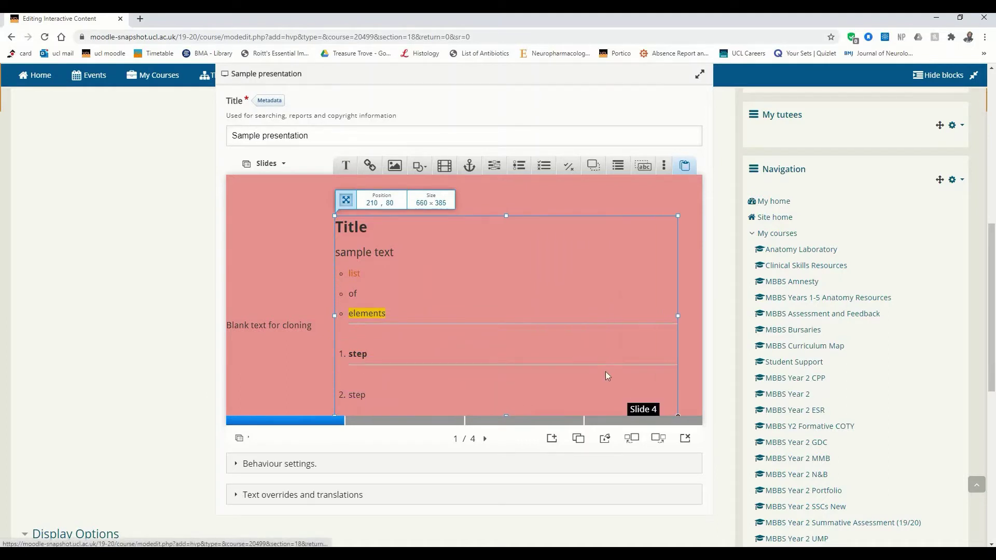
pyautogui.moveTo(601, 374); pyautogui.dragTo(597, 352)
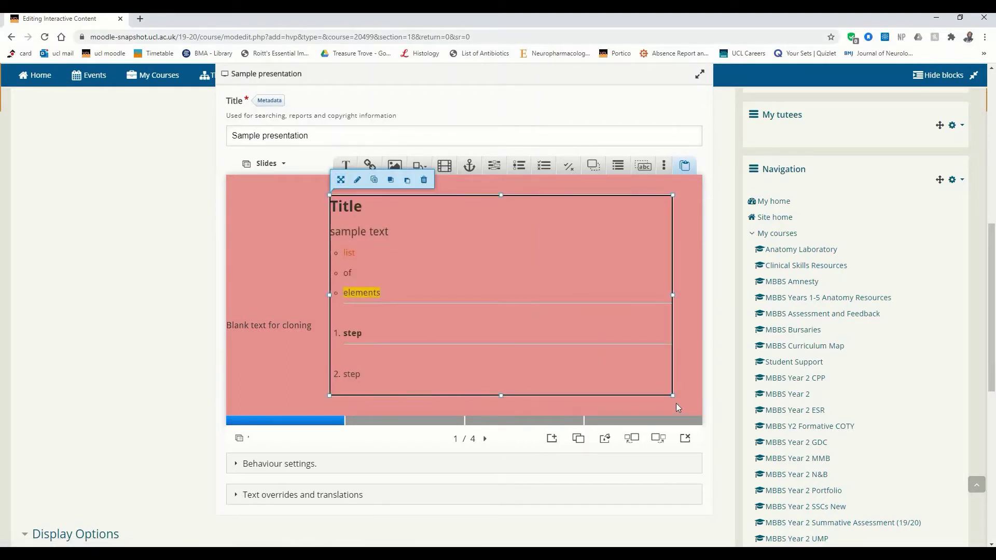
pyautogui.moveTo(674, 396); pyautogui.dragTo(680, 399)
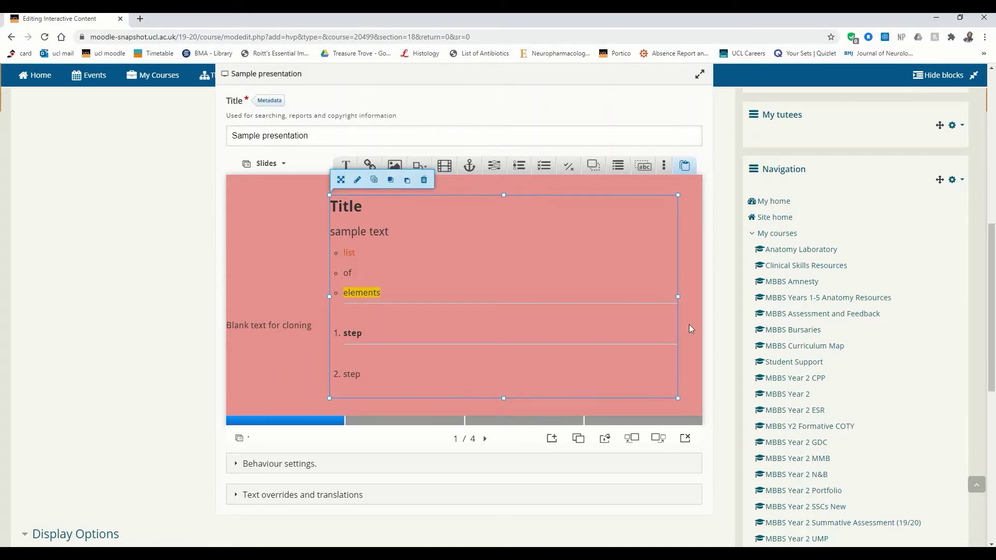
pyautogui.click(689, 325)
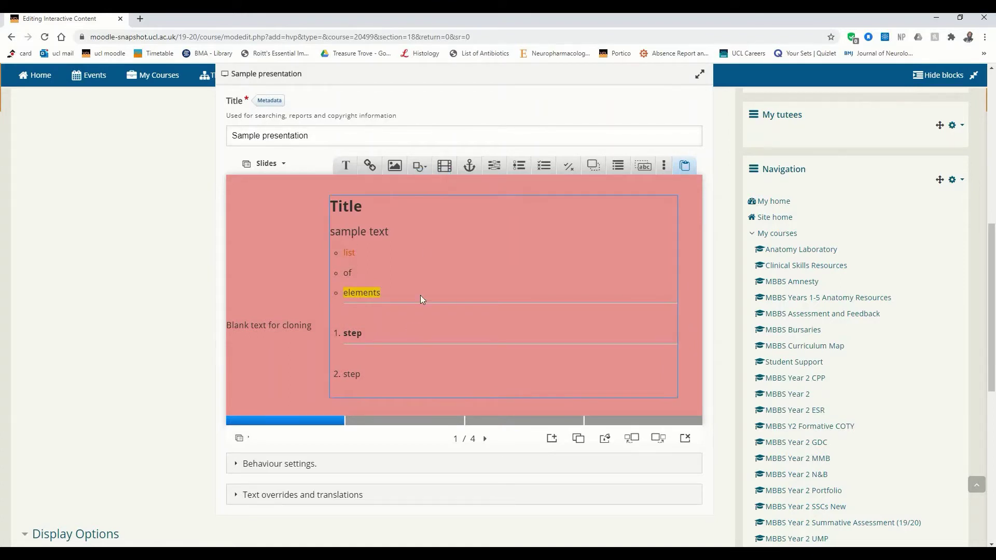
# Step: Add the comment "This is an additional comment" to the formatted text element, set comments to always display, and save the element
pyautogui.doubleClick(425, 252)
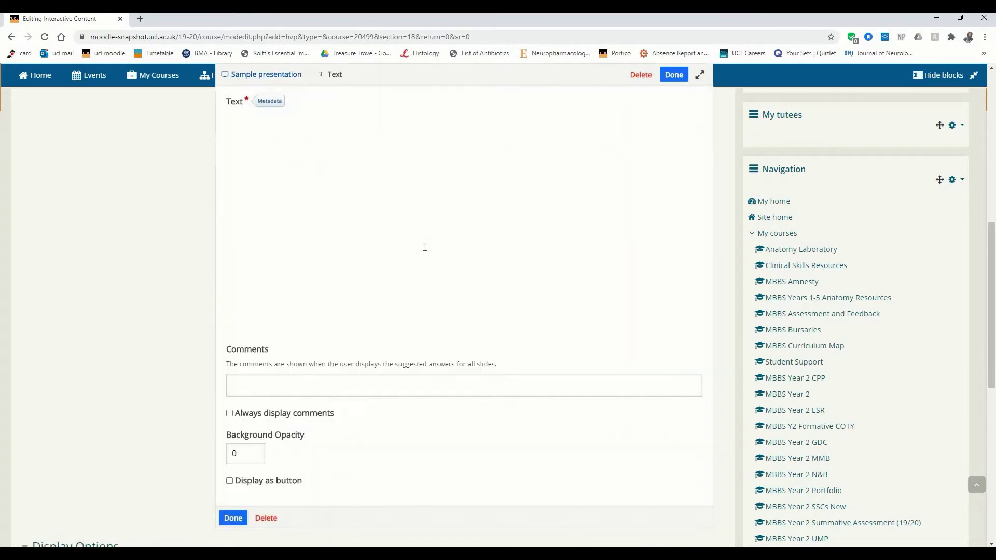
pyautogui.click(255, 382)
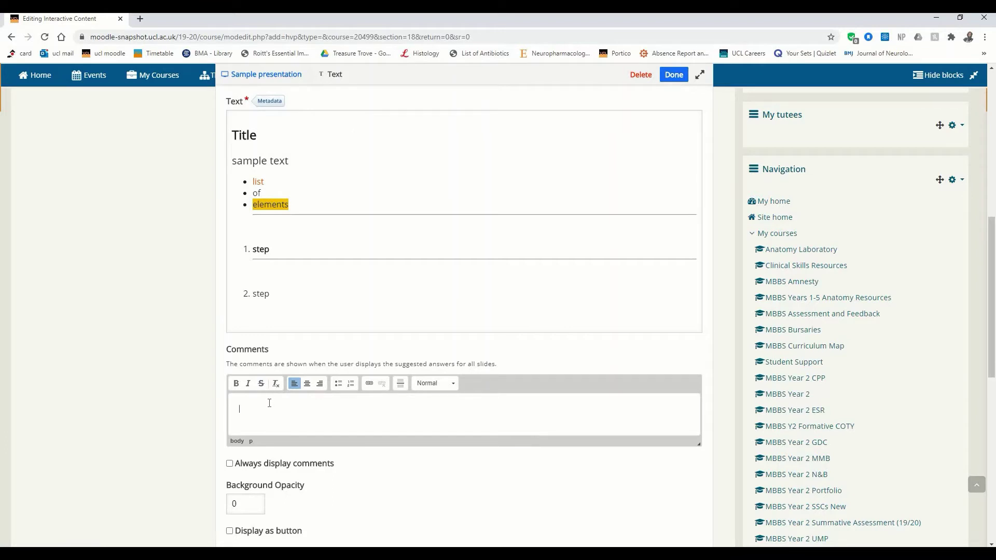
pyautogui.click(229, 464)
pyautogui.click(256, 418)
pyautogui.write('This is an additional comment')
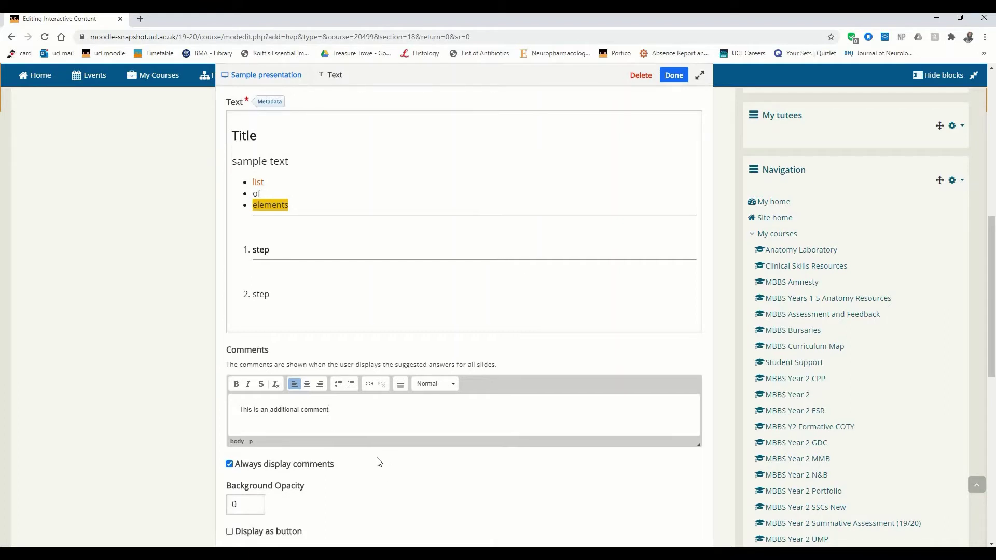
pyautogui.scroll(1, 371, 456)
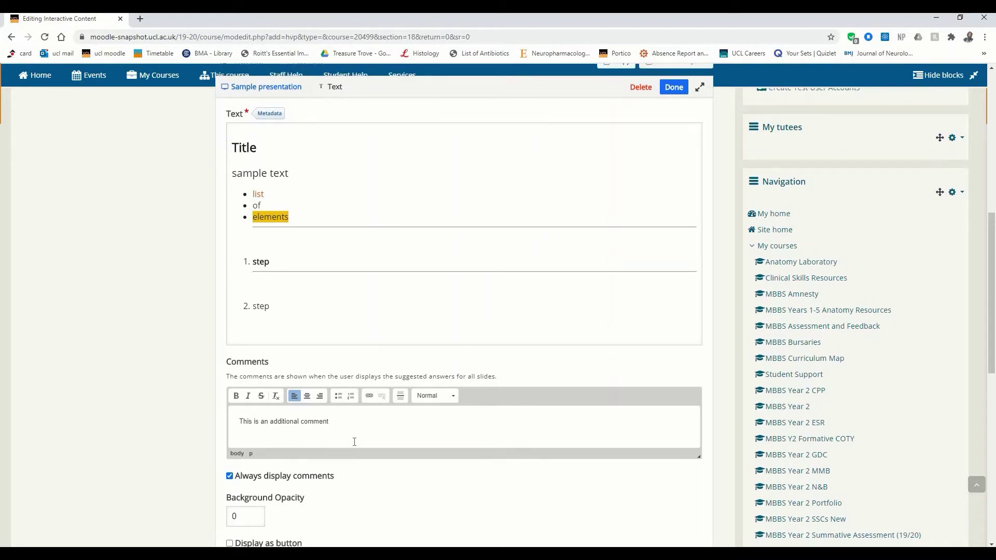
pyautogui.scroll(-2, 354, 443)
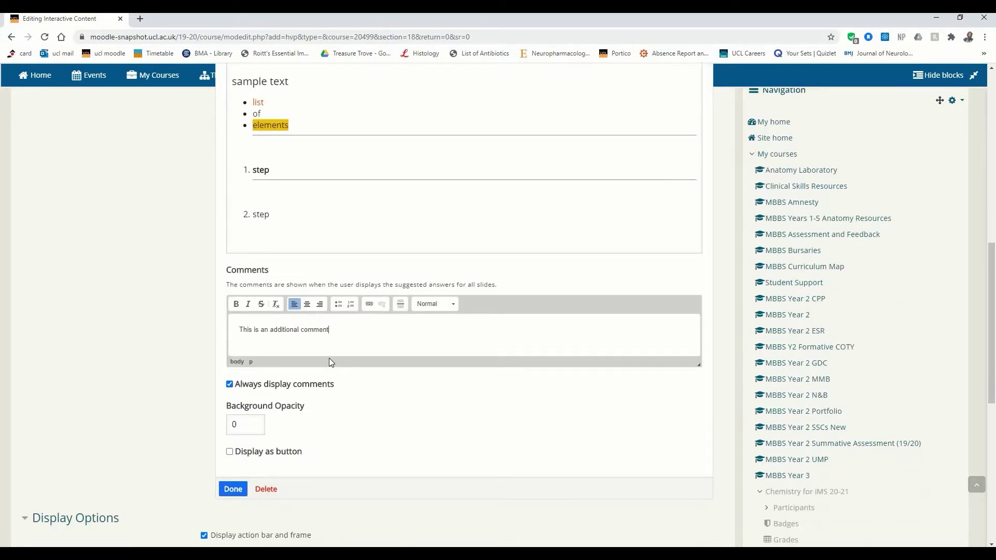
pyautogui.scroll(1, 329, 358)
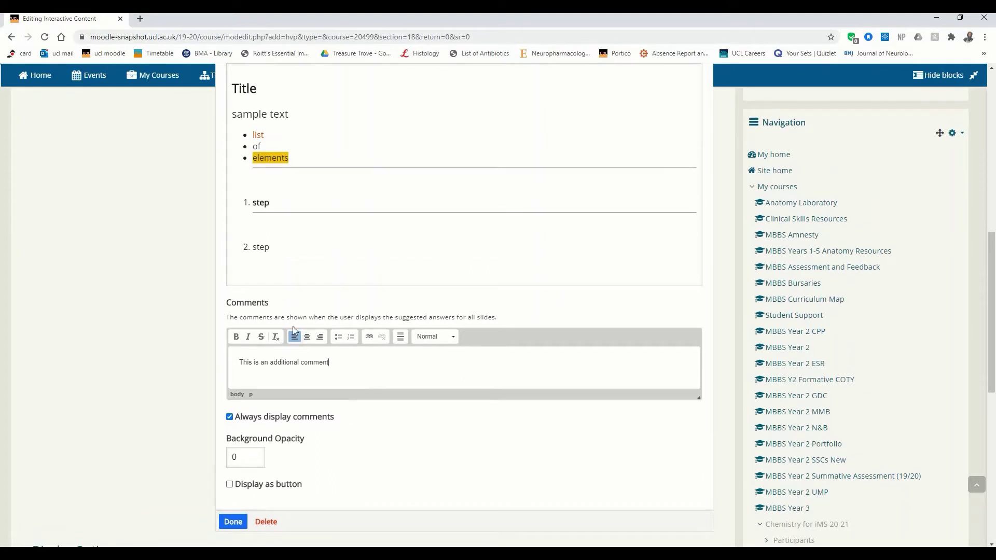
pyautogui.scroll(3, 280, 380)
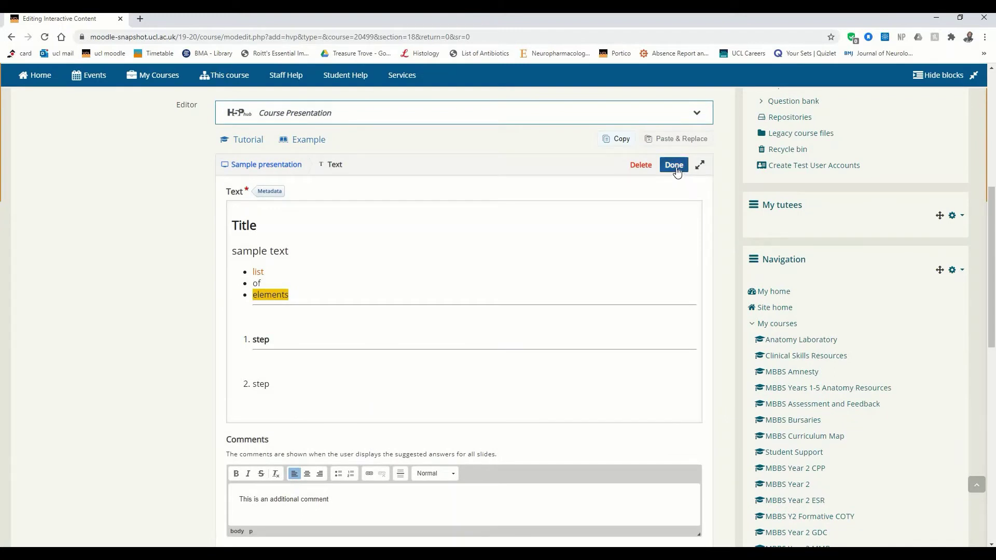
pyautogui.scroll(-1, 616, 275)
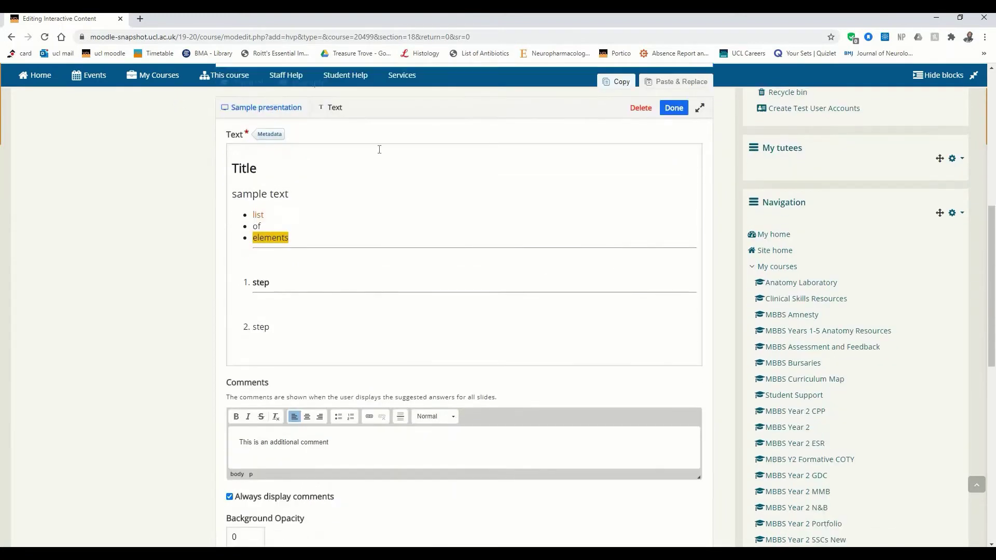
pyautogui.scroll(1, 633, 140)
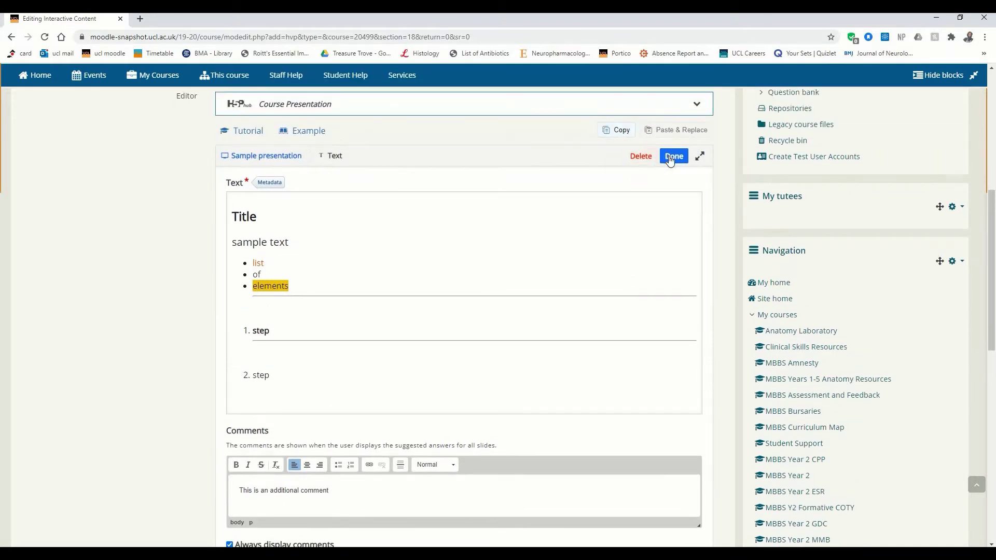
pyautogui.click(673, 156)
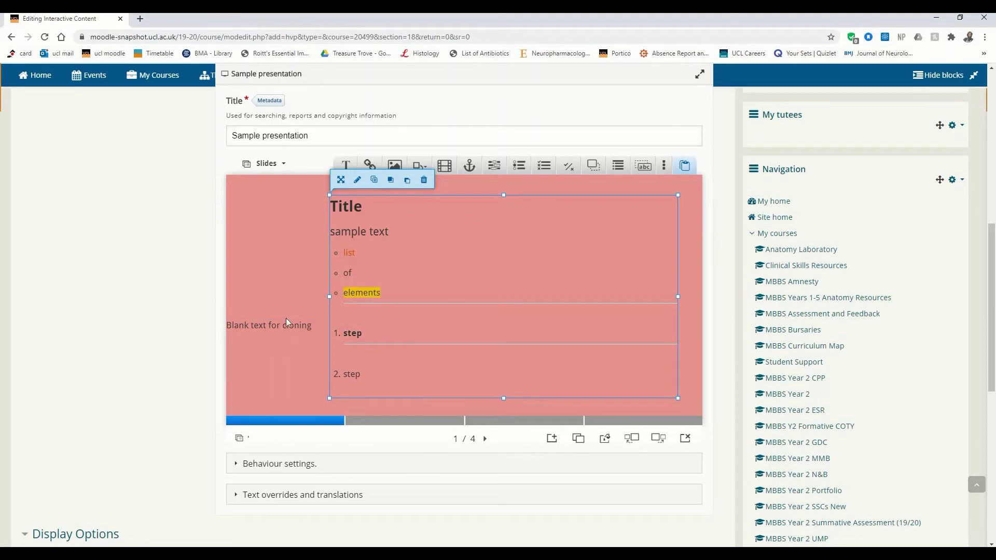
# Step: Set the "Blank text for cloning" element to display as a button and save it
pyautogui.click(279, 332)
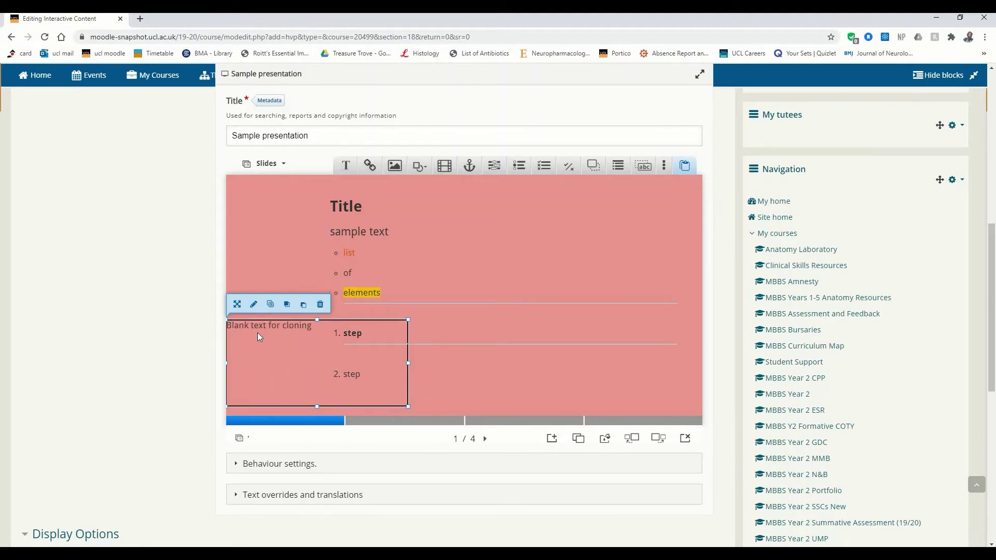
pyautogui.click(254, 306)
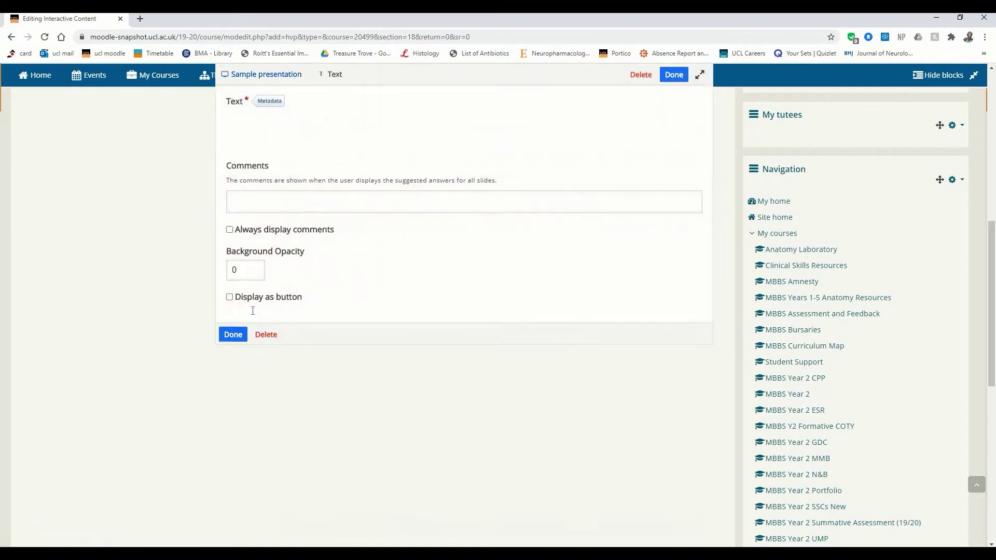
pyautogui.scroll(1, 253, 310)
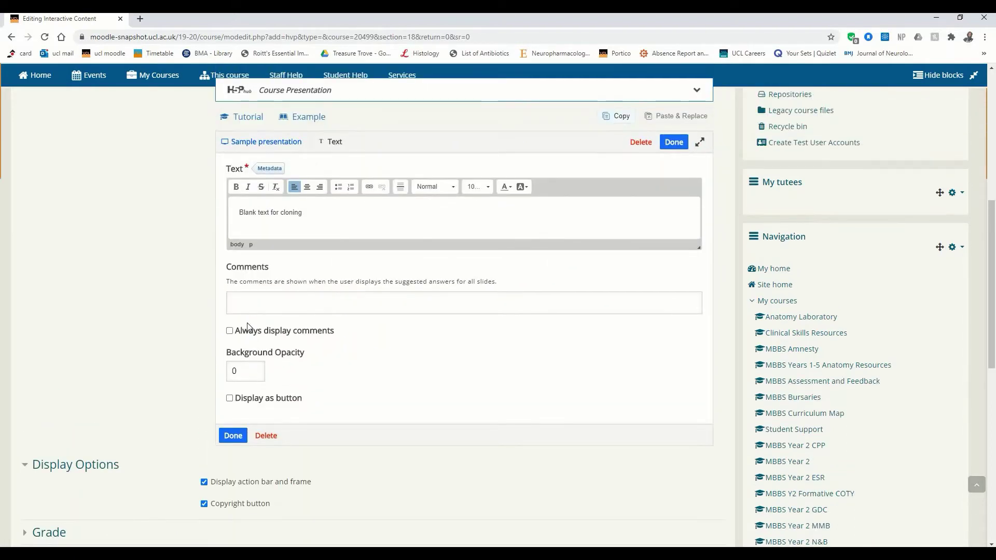
pyautogui.click(229, 398)
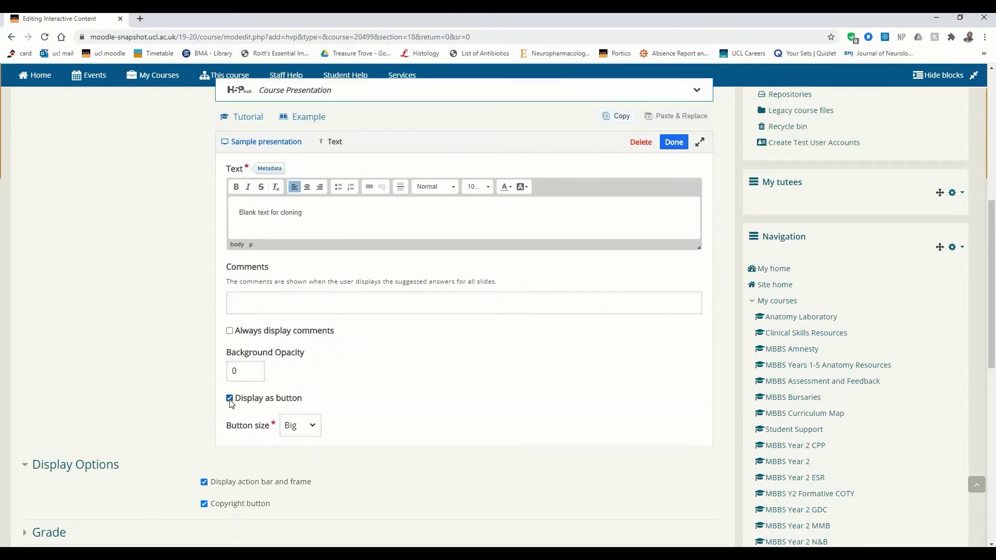
pyautogui.click(674, 142)
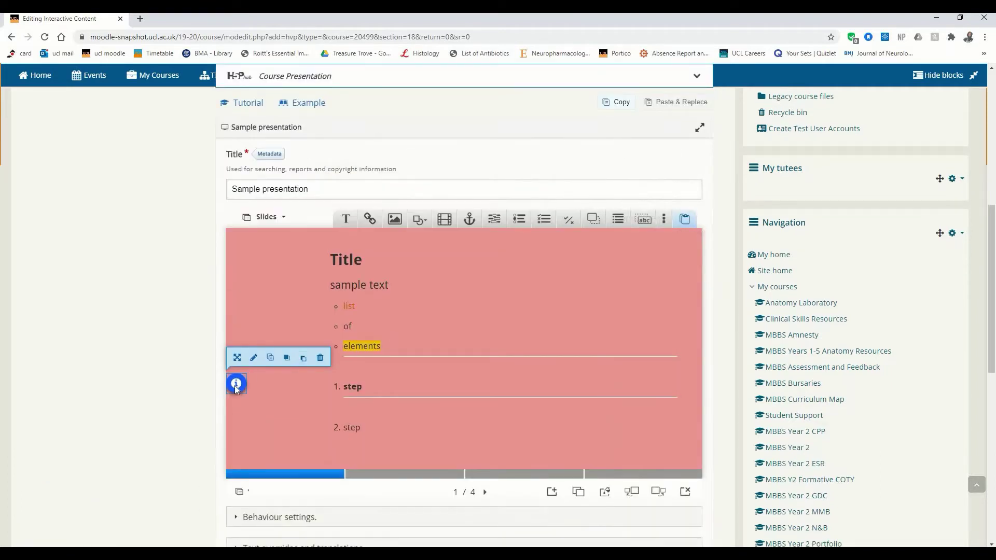
# Step: Move the info button higher on slide 1, beside the "list" bullet, and deselect it
pyautogui.moveTo(234, 385); pyautogui.dragTo(252, 307)
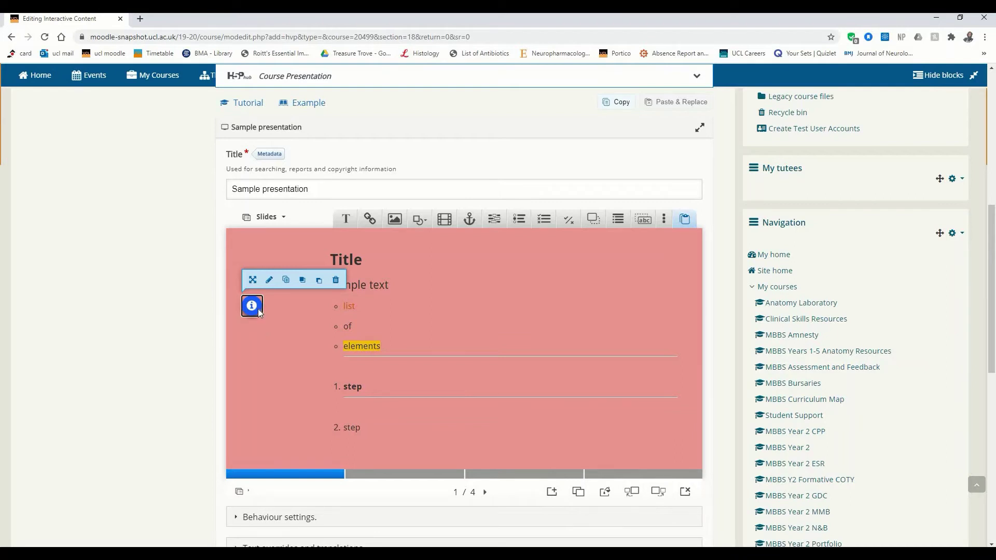
pyautogui.click(266, 350)
pyautogui.scroll(-1, 130, 391)
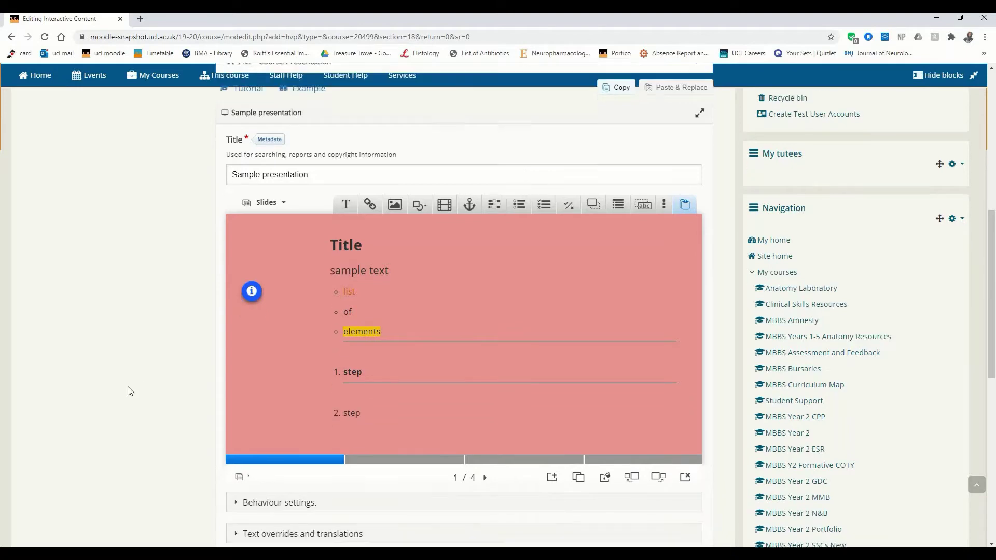
# Step: Save the Sample presentation activity and display it as learners see it
pyautogui.scroll(-2, 129, 391)
pyautogui.scroll(1, 130, 389)
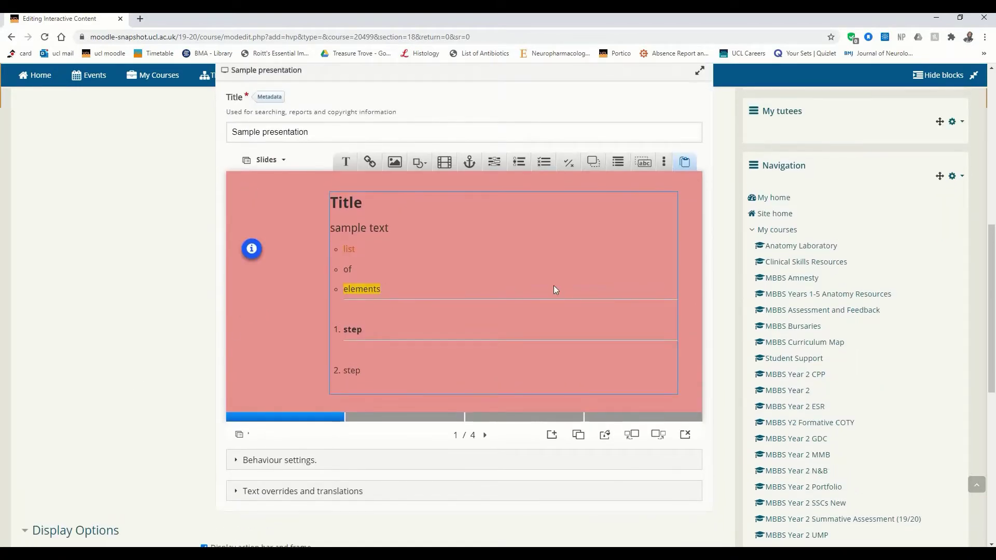
pyautogui.scroll(4, 275, 328)
pyautogui.scroll(-8, 275, 332)
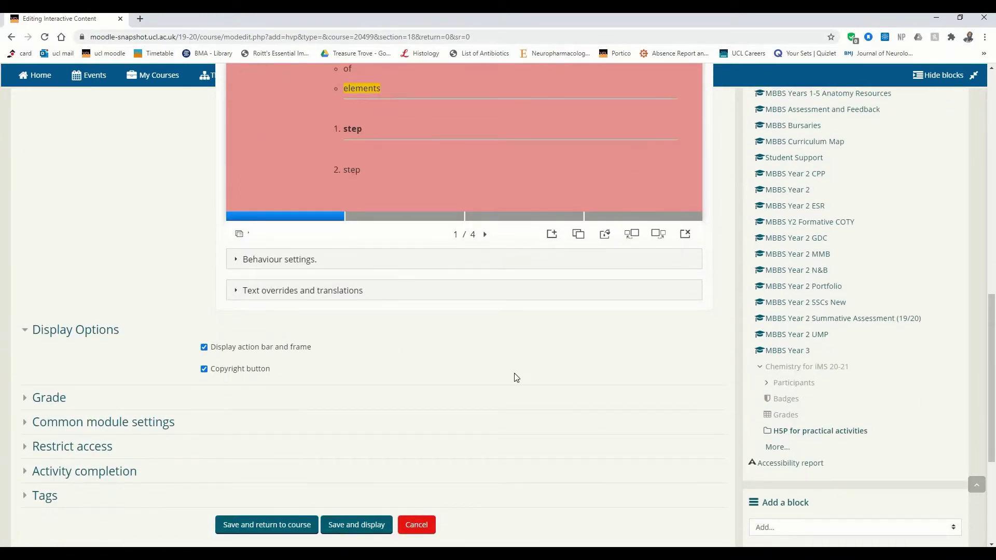
pyautogui.scroll(15, 516, 378)
pyautogui.scroll(-20, 515, 377)
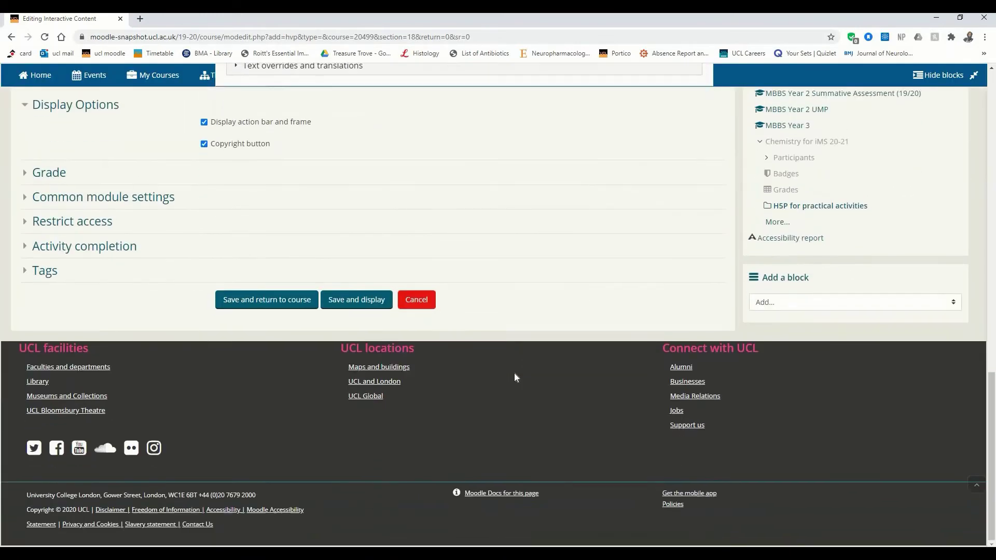
pyautogui.click(382, 310)
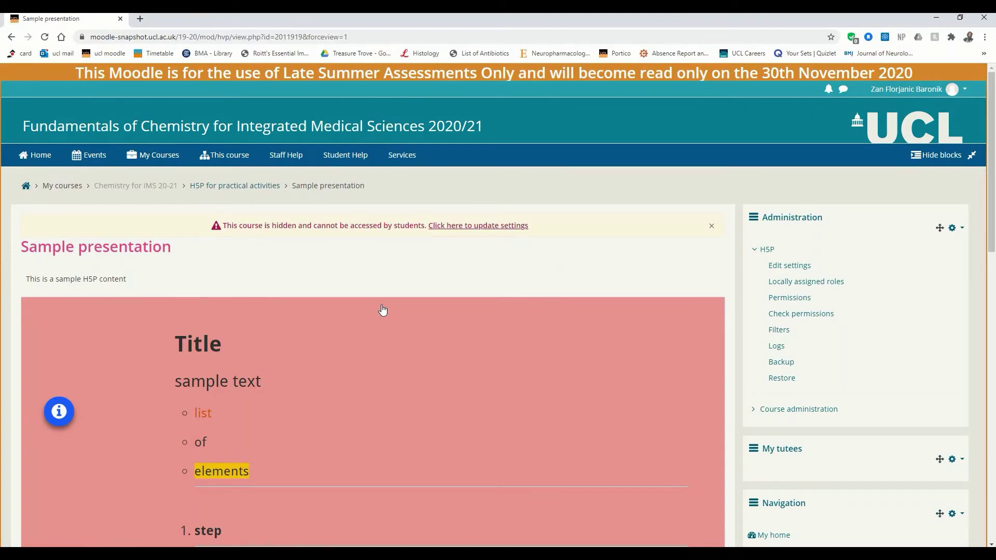
# Step: Check the additional comment and the info button's pop-up on slide 1 of the displayed presentation, closing each one
pyautogui.scroll(-2, 383, 310)
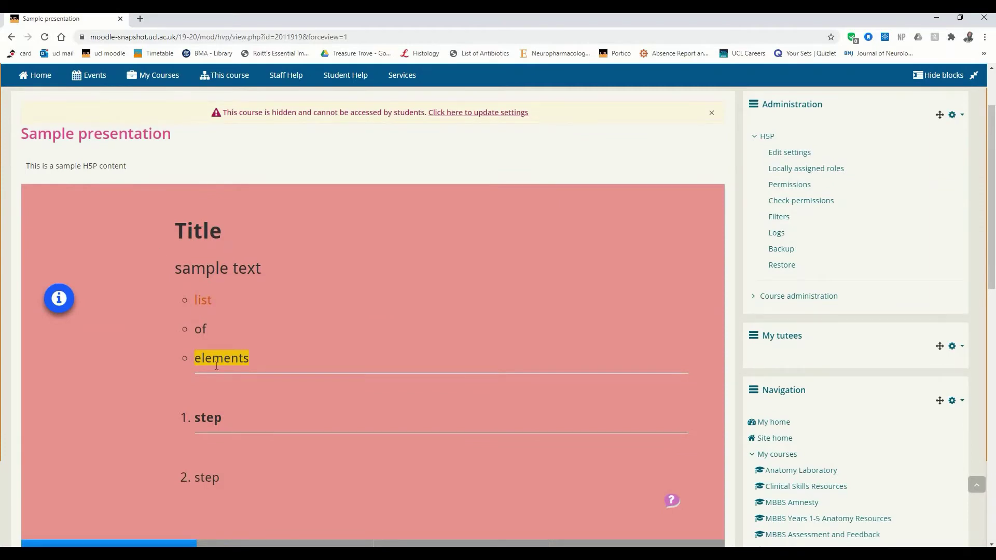
pyautogui.scroll(-3, 217, 366)
pyautogui.scroll(1, 217, 365)
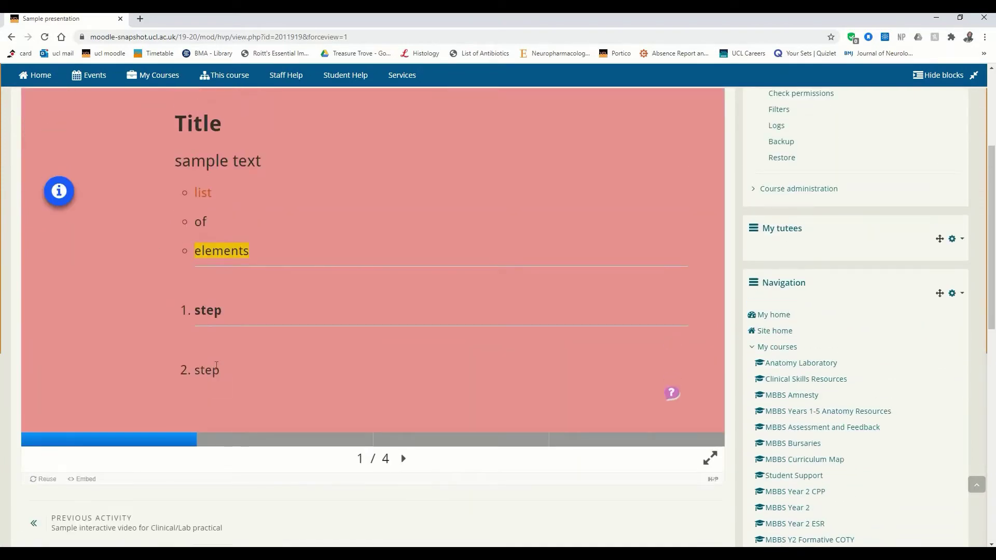
pyautogui.scroll(1, 216, 366)
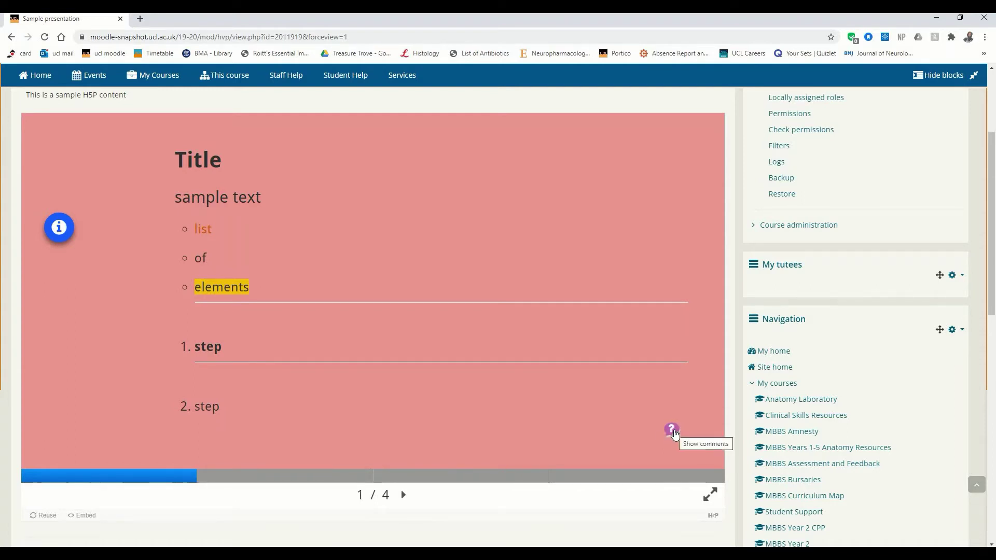
pyautogui.click(673, 431)
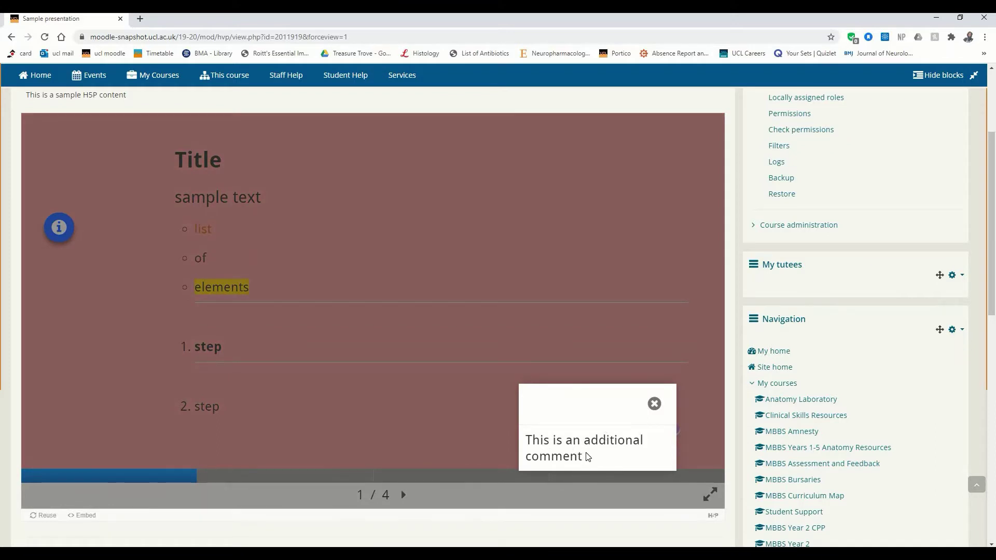
pyautogui.click(654, 404)
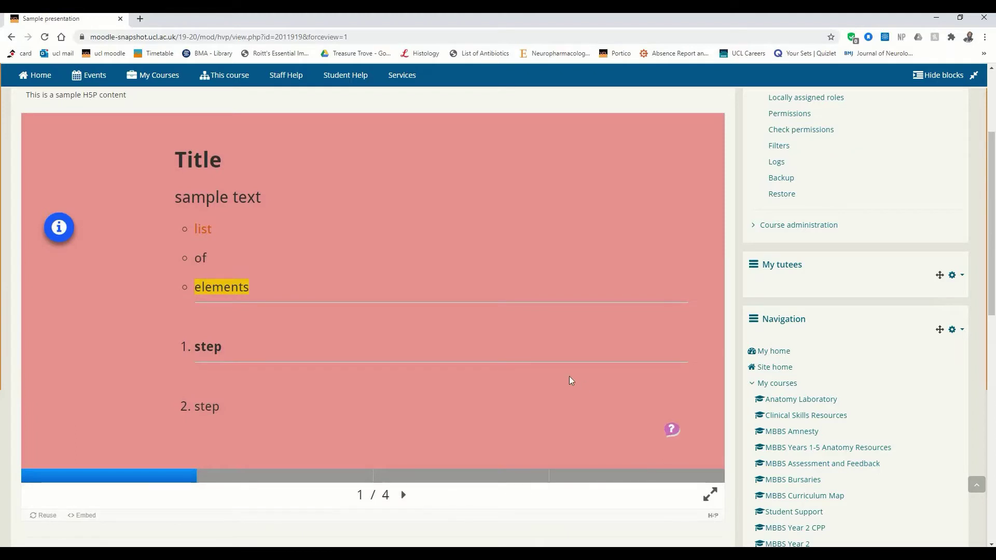
pyautogui.click(59, 233)
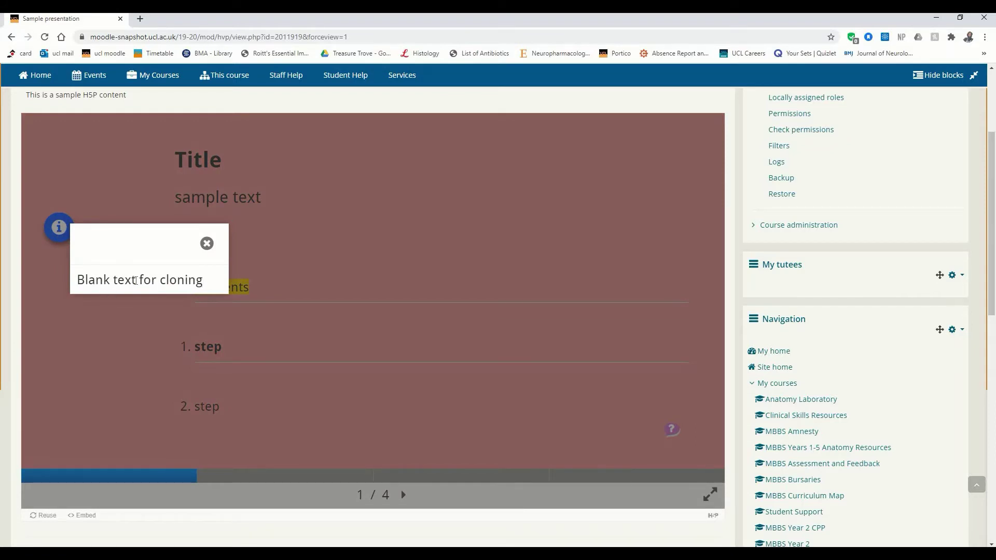
pyautogui.click(210, 244)
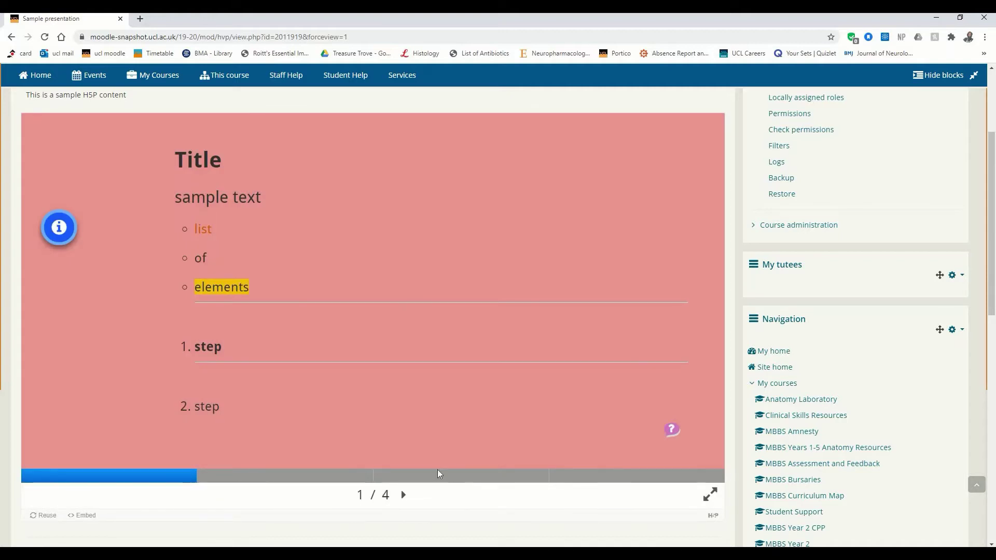
# Step: Browse slides 2 and 3, return to slide 1, and check the info button's pop-up again
pyautogui.click(301, 482)
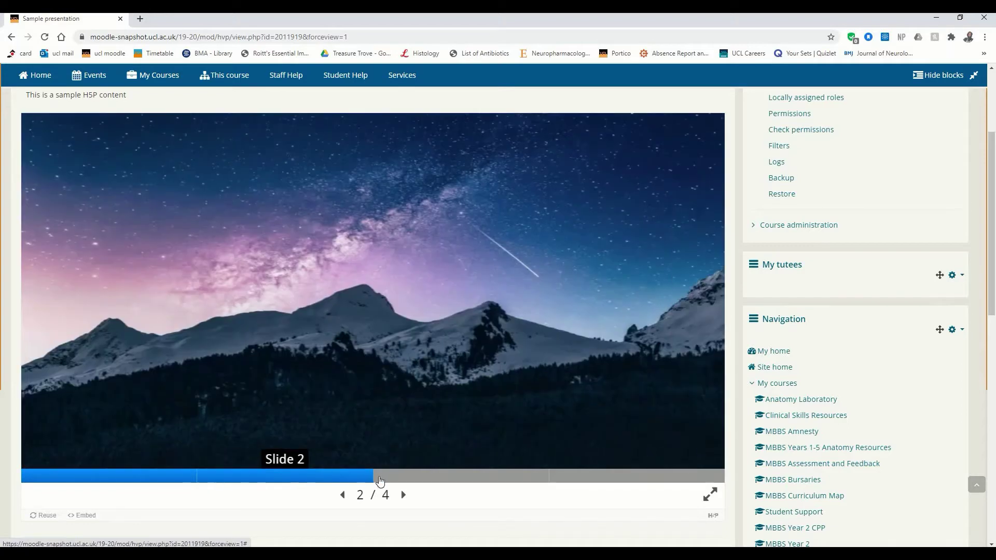
pyautogui.click(382, 481)
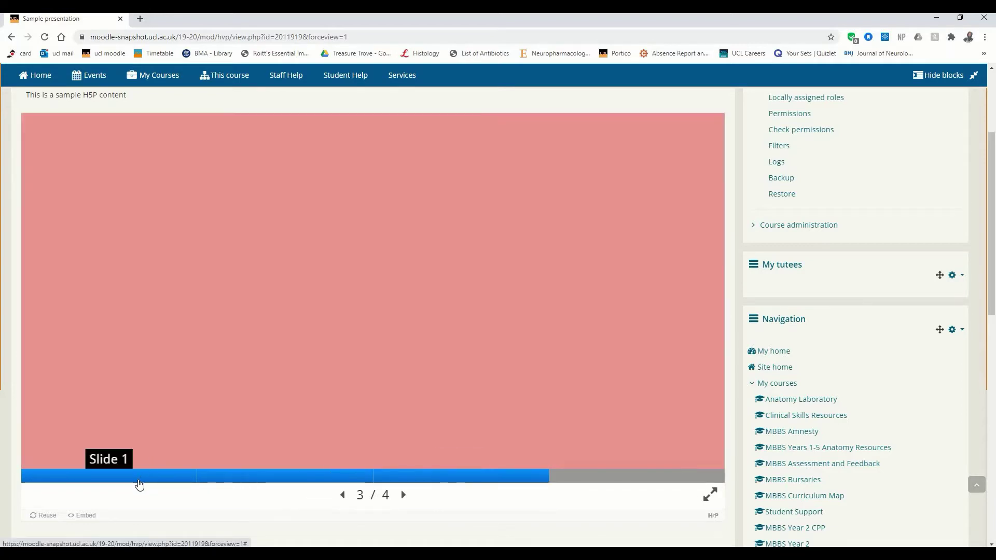
pyautogui.click(138, 480)
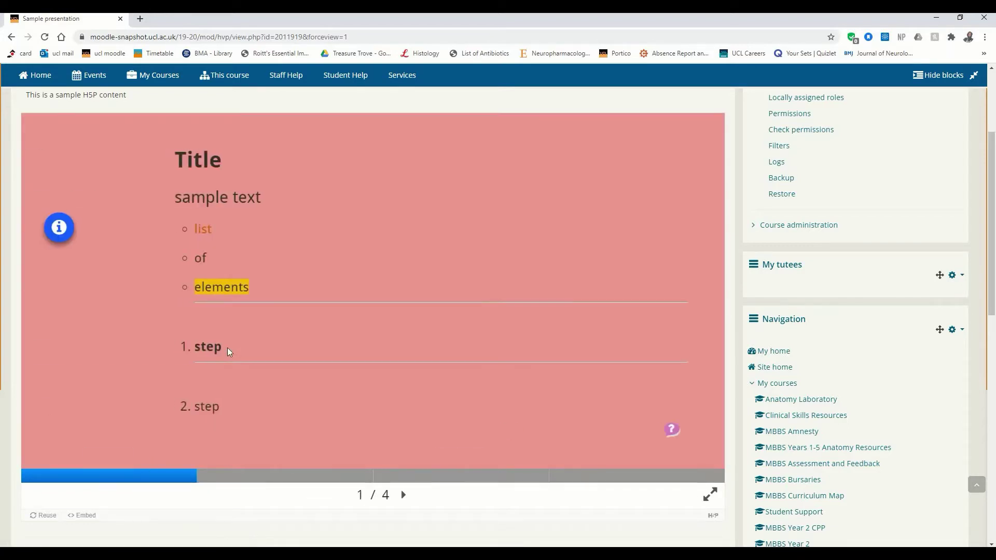
pyautogui.scroll(3, 427, 362)
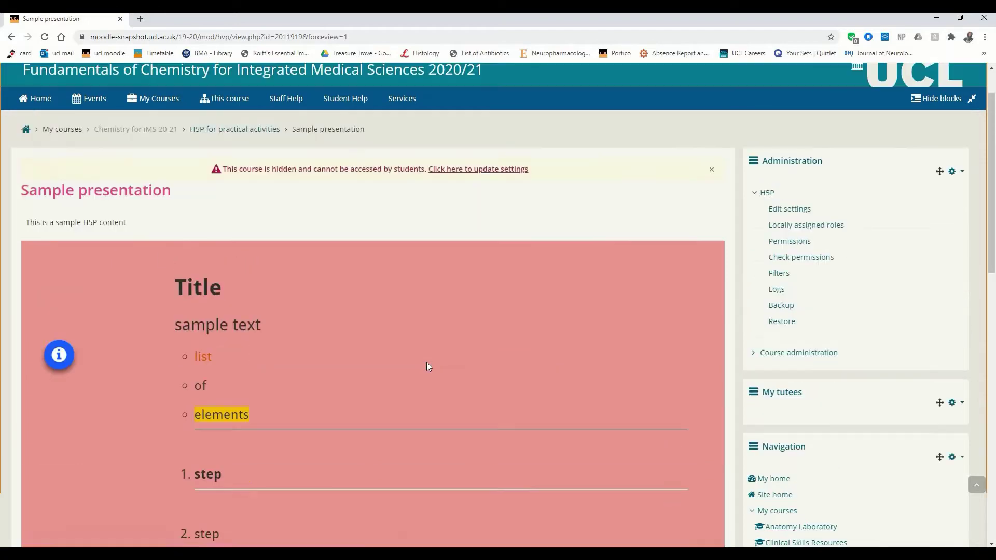
pyautogui.scroll(-4, 427, 362)
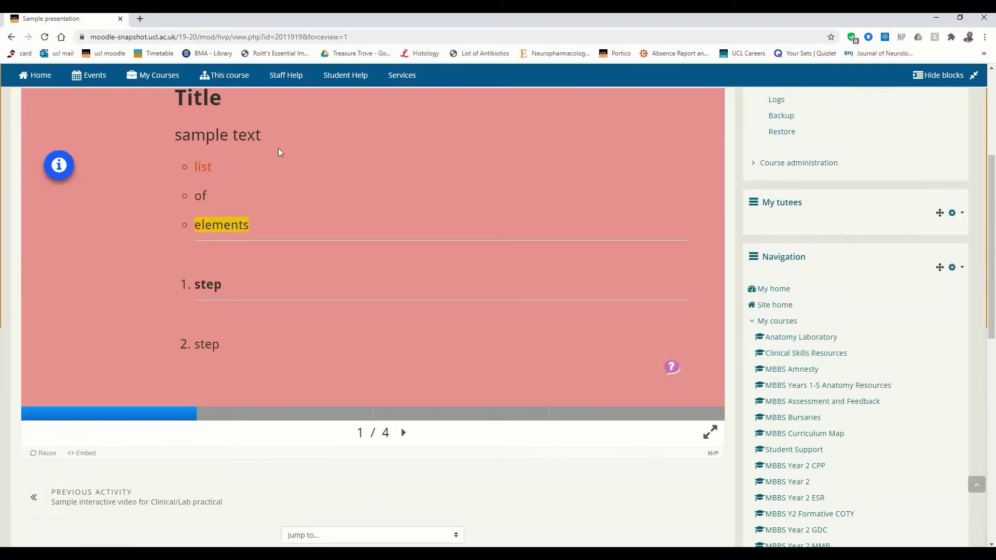
pyautogui.click(57, 166)
pyautogui.click(212, 198)
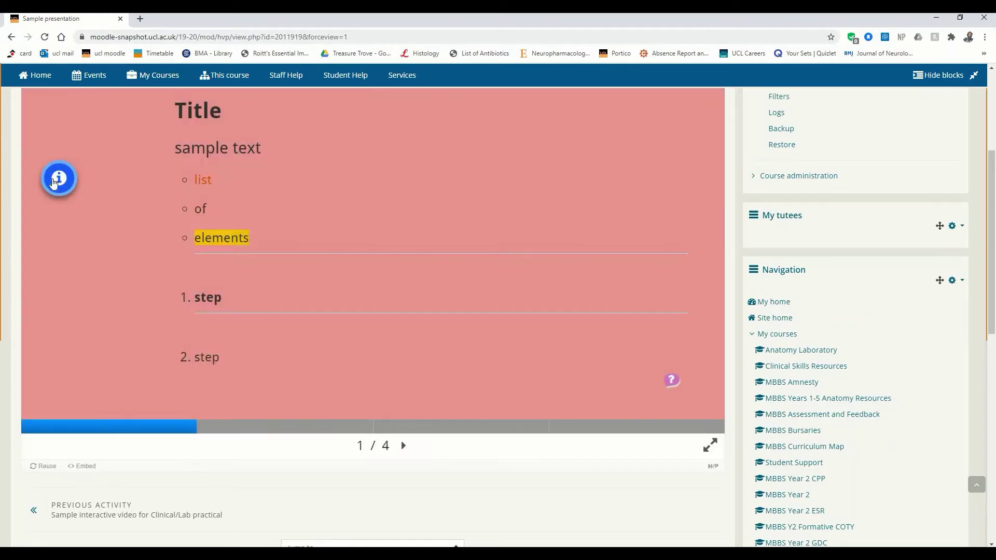
# Step: Reopen the activity's settings and move the info button on slide 1 up beside "sample text", then deselect it
pyautogui.scroll(-5, 213, 307)
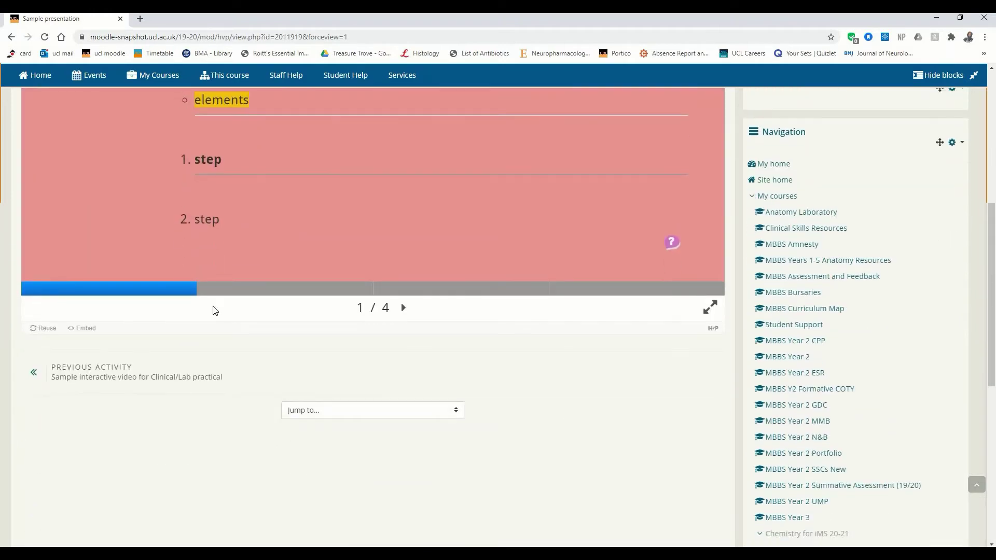
pyautogui.scroll(10, 212, 306)
pyautogui.scroll(2, 213, 307)
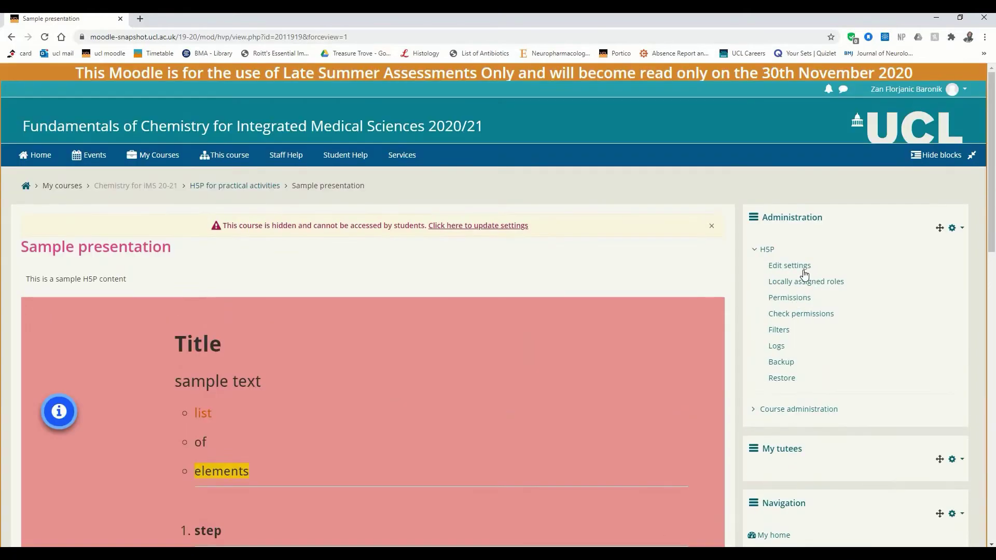
pyautogui.click(789, 266)
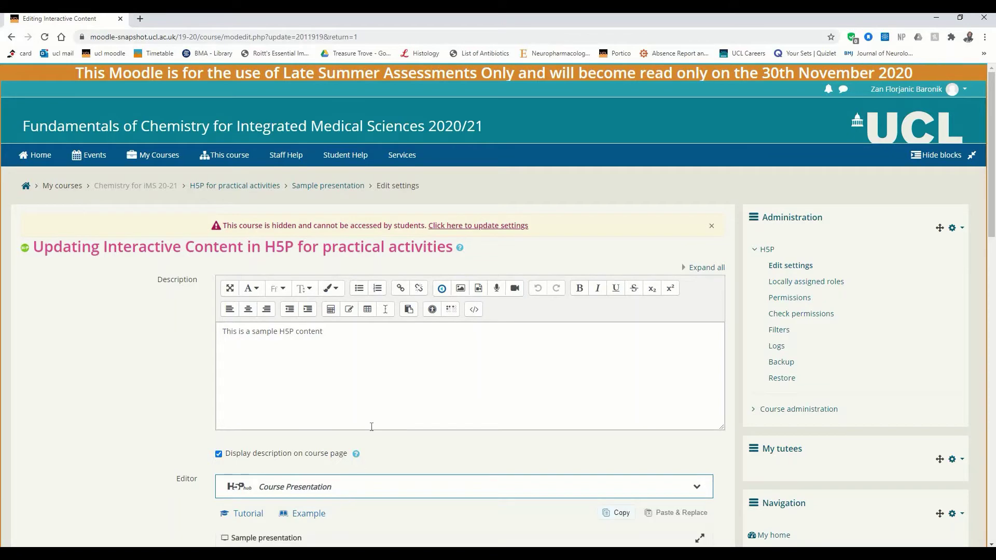
pyautogui.scroll(-8, 372, 426)
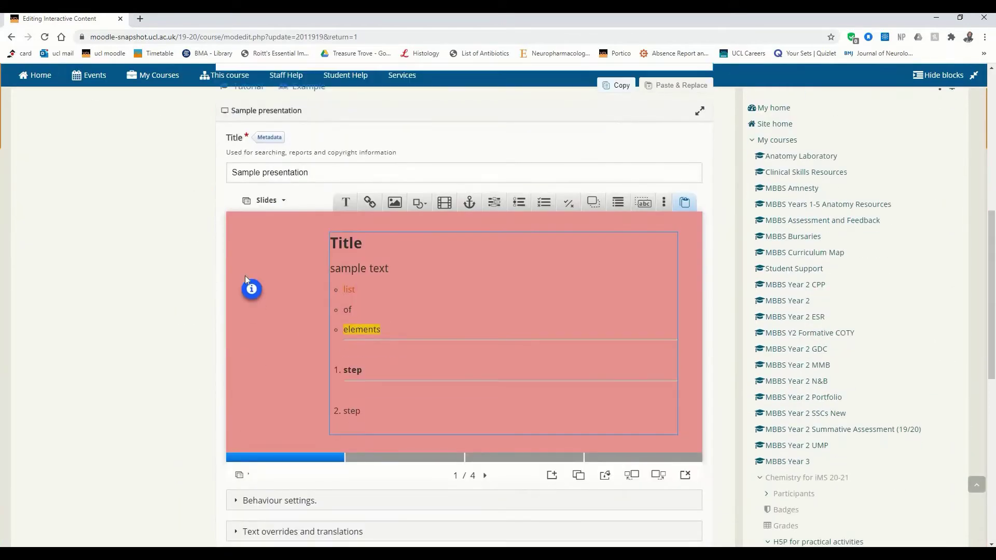
pyautogui.moveTo(248, 283); pyautogui.dragTo(257, 262)
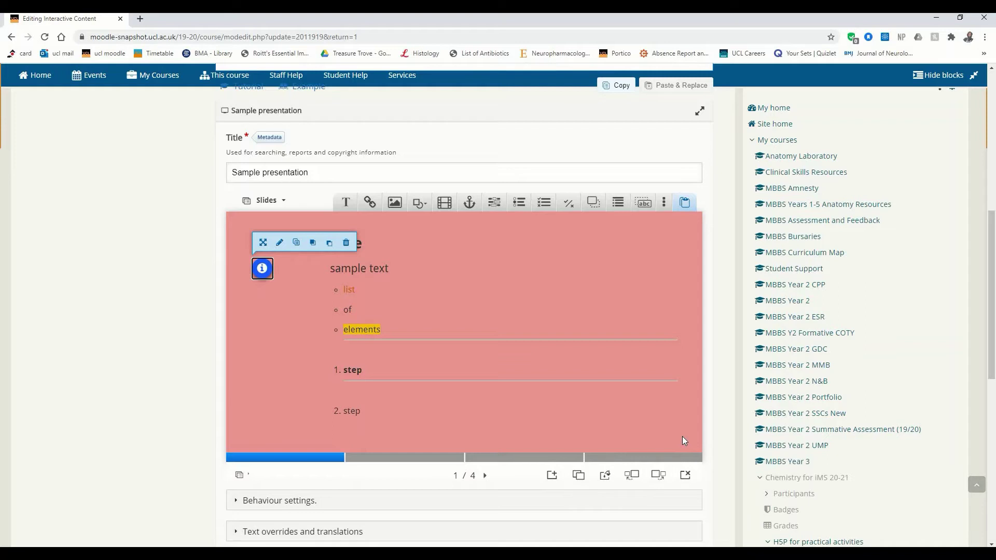
pyautogui.click(304, 387)
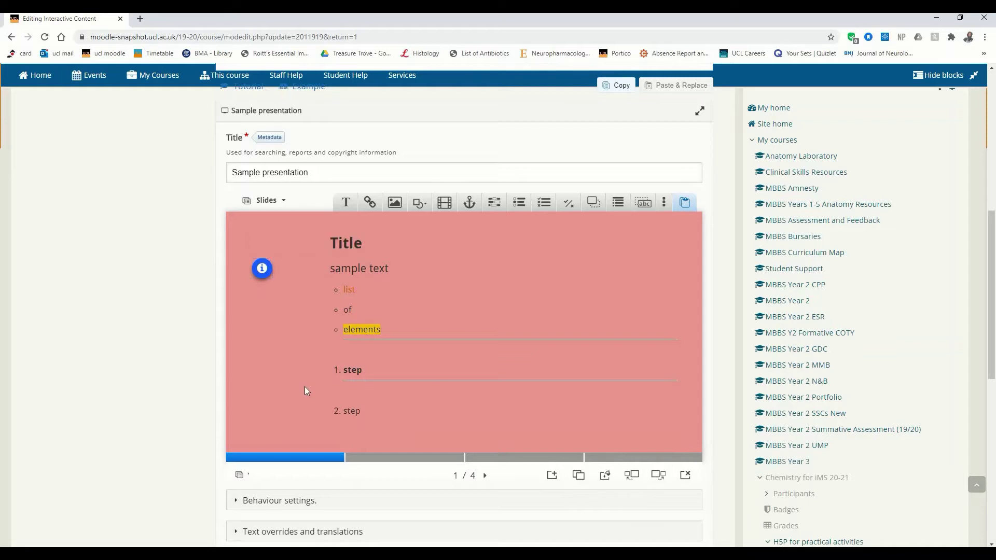
# Step: Add a link element to slide 1 with the title "Click here for link to Nature"
pyautogui.click(370, 204)
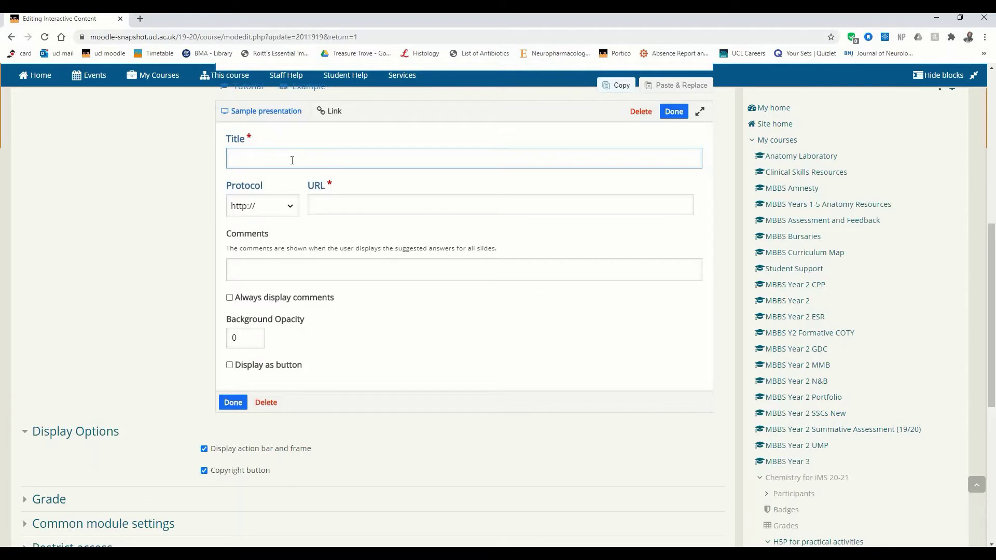
pyautogui.write('Click here for link to neture')
pyautogui.click(337, 205)
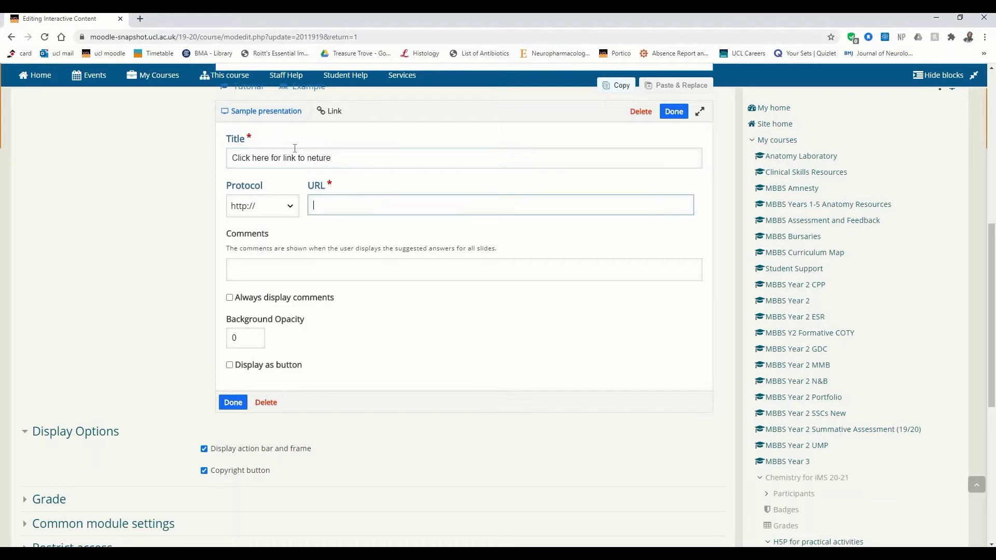
pyautogui.click(317, 159)
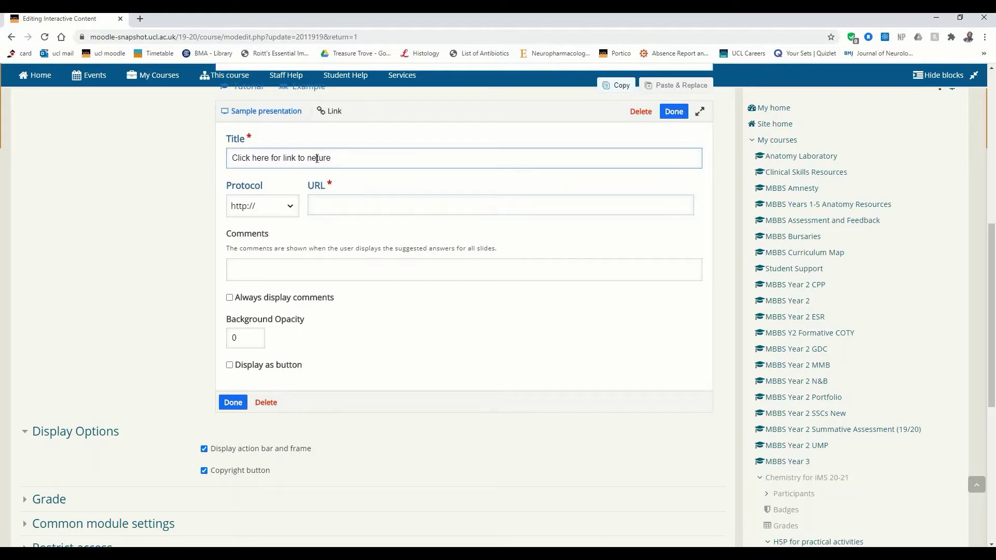
pyautogui.press('BackSpace')
pyautogui.write('a')
pyautogui.doubleClick(319, 157)
pyautogui.write('Nature')
# Step: Open the Nature website in a new browser tab and copy its web address
pyautogui.click(139, 20)
pyautogui.click(146, 35)
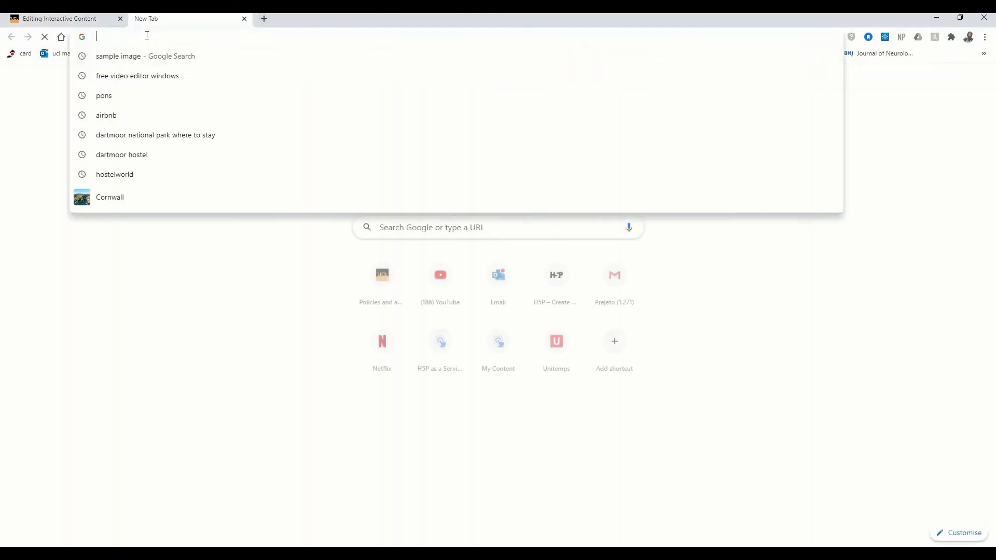
pyautogui.write('nature')
pyautogui.press('Return')
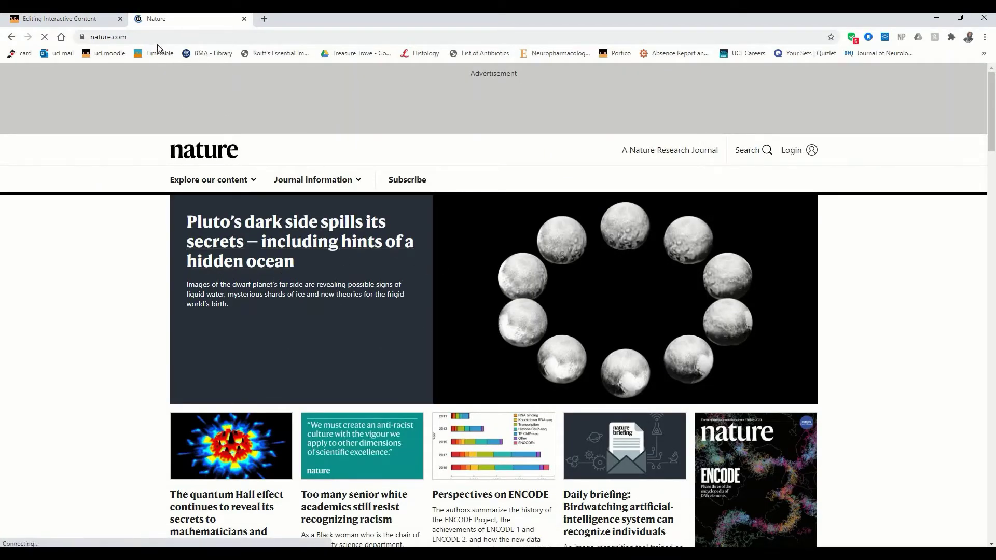
pyautogui.click(118, 40)
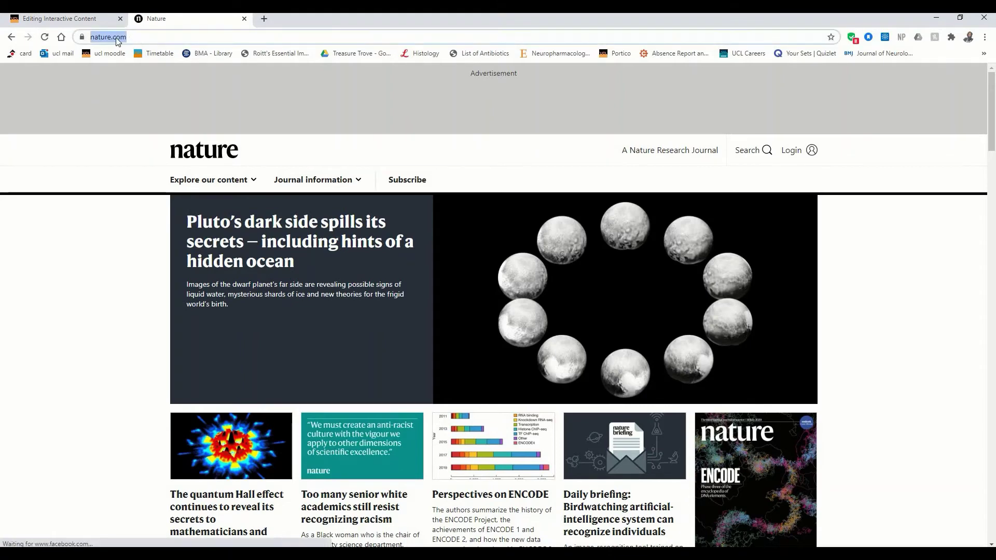
pyautogui.rightClick(118, 40)
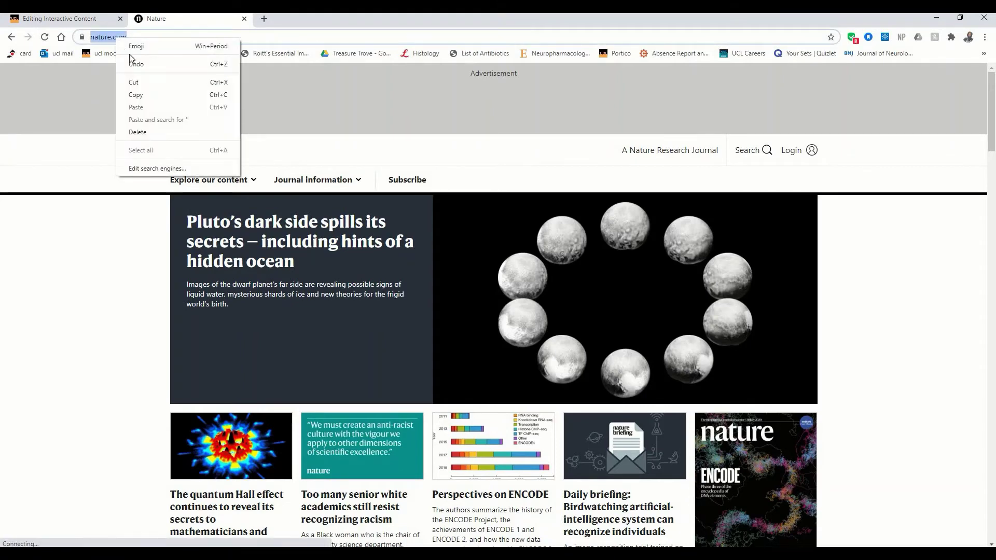
pyautogui.click(130, 96)
pyautogui.click(82, 23)
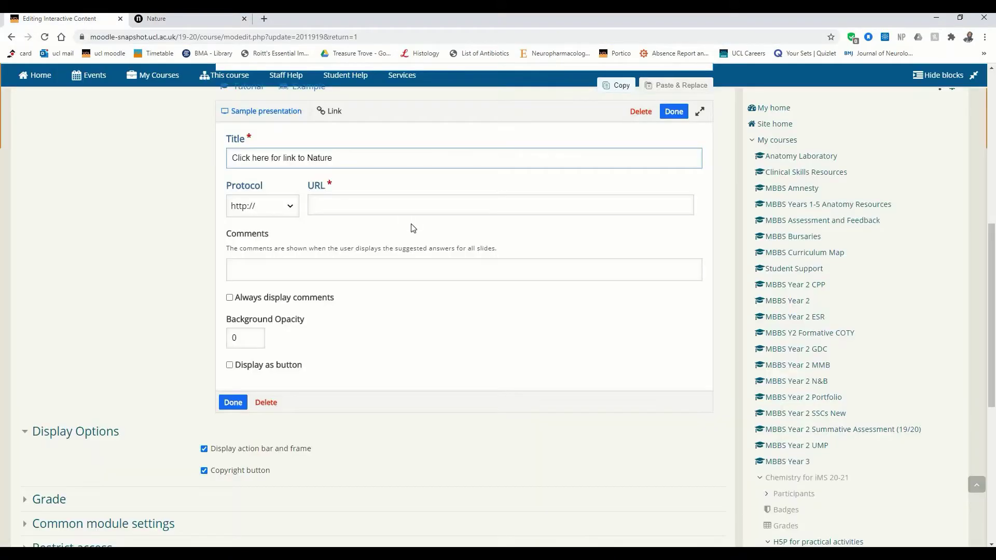
pyautogui.click(349, 209)
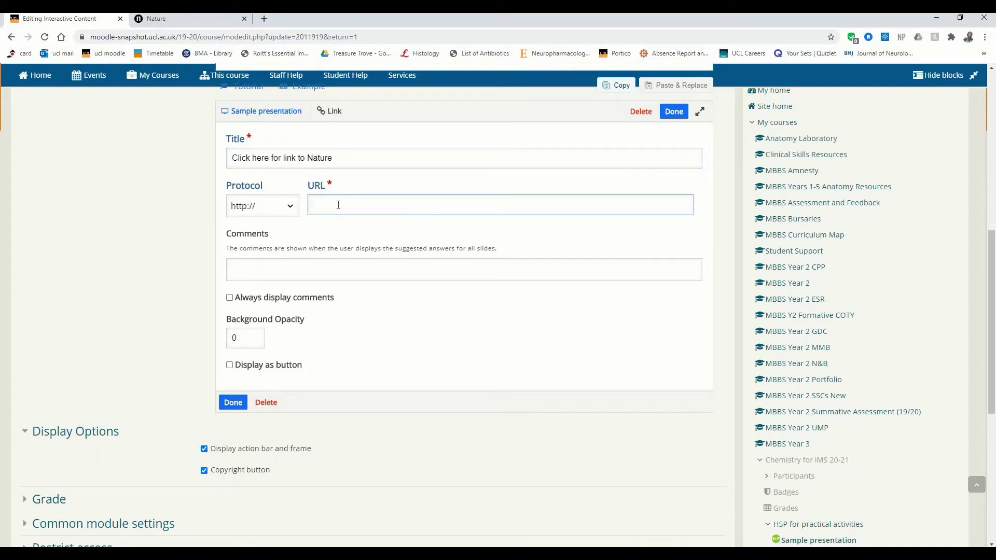
pyautogui.rightClick(320, 204)
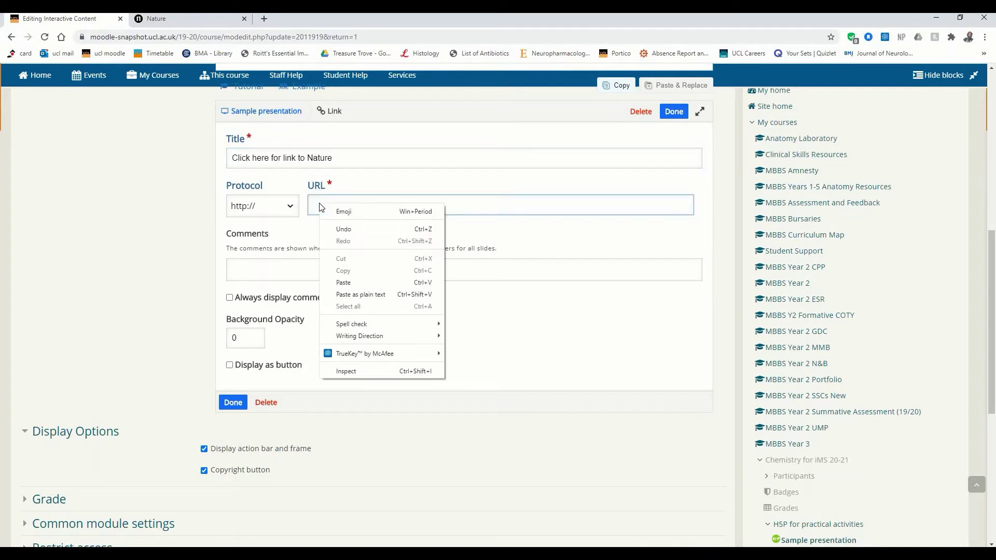
pyautogui.click(343, 281)
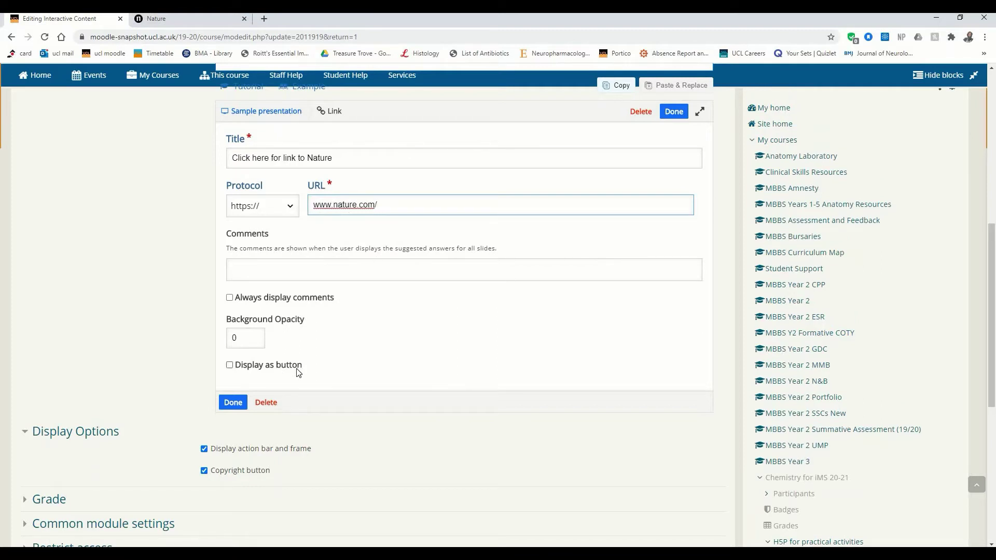
pyautogui.scroll(1, 331, 339)
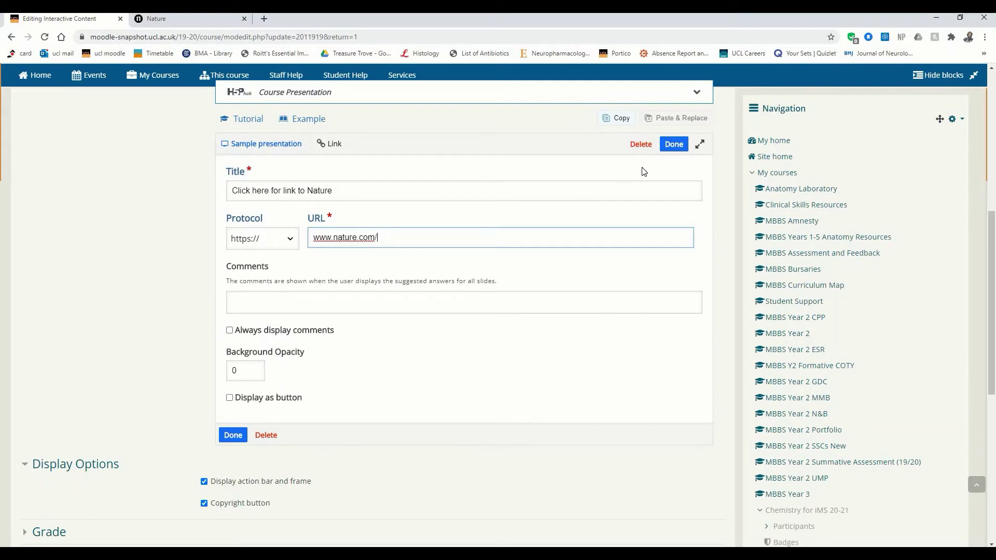
# Step: Save the link element, shrink its box to about 40 high around its text at slide 1's upper right, and move the info button level with "Title"
pyautogui.click(675, 144)
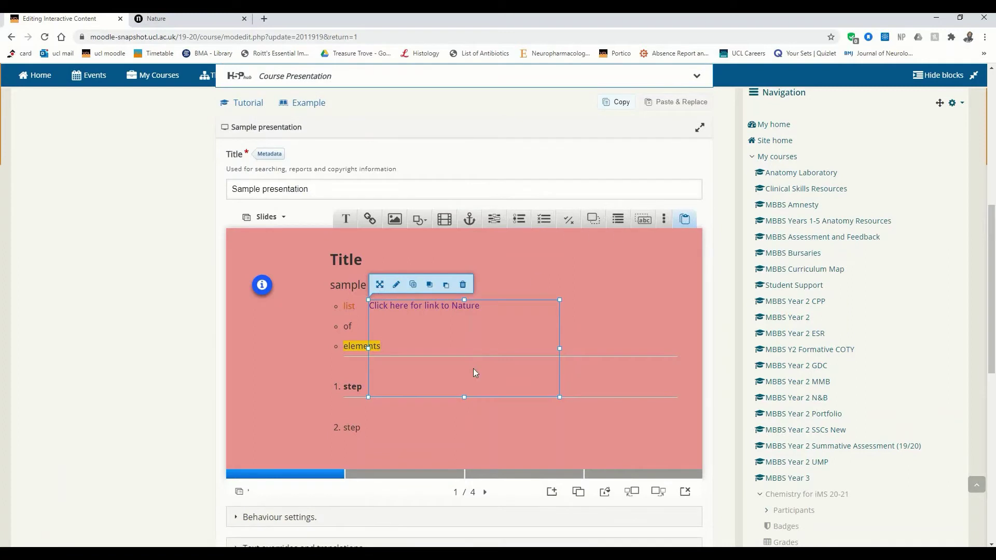
pyautogui.moveTo(464, 398); pyautogui.dragTo(466, 318)
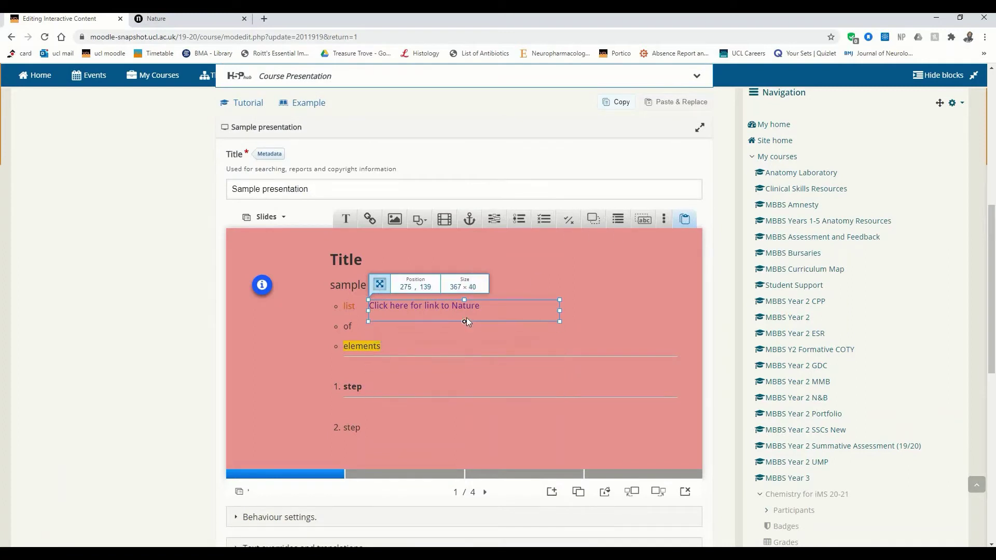
pyautogui.moveTo(558, 310); pyautogui.dragTo(668, 264)
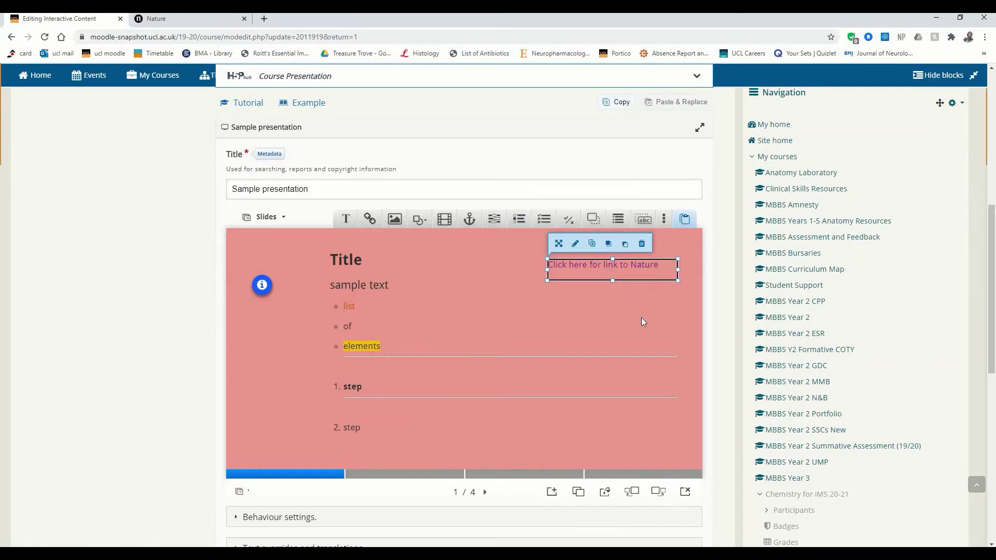
pyautogui.click(693, 326)
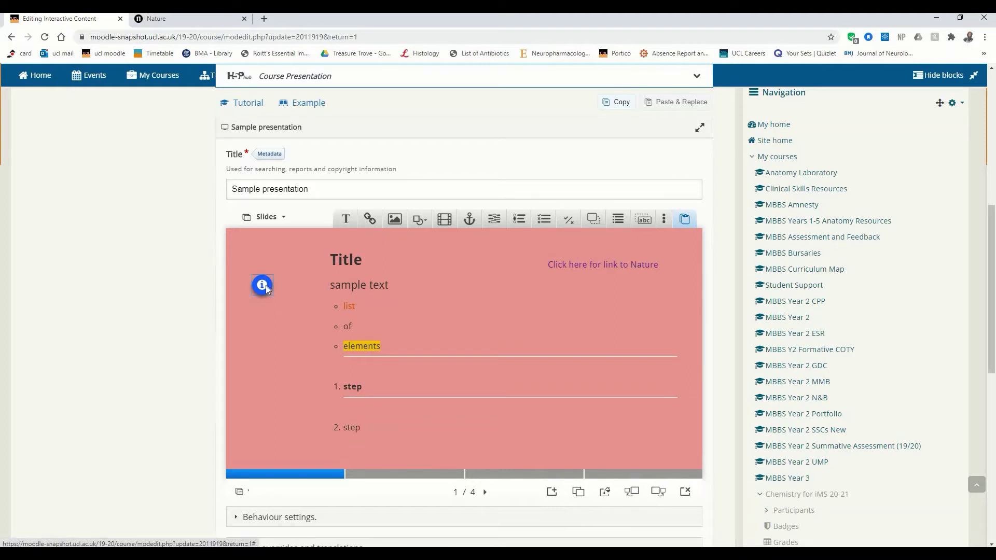
pyautogui.moveTo(265, 285); pyautogui.dragTo(260, 265)
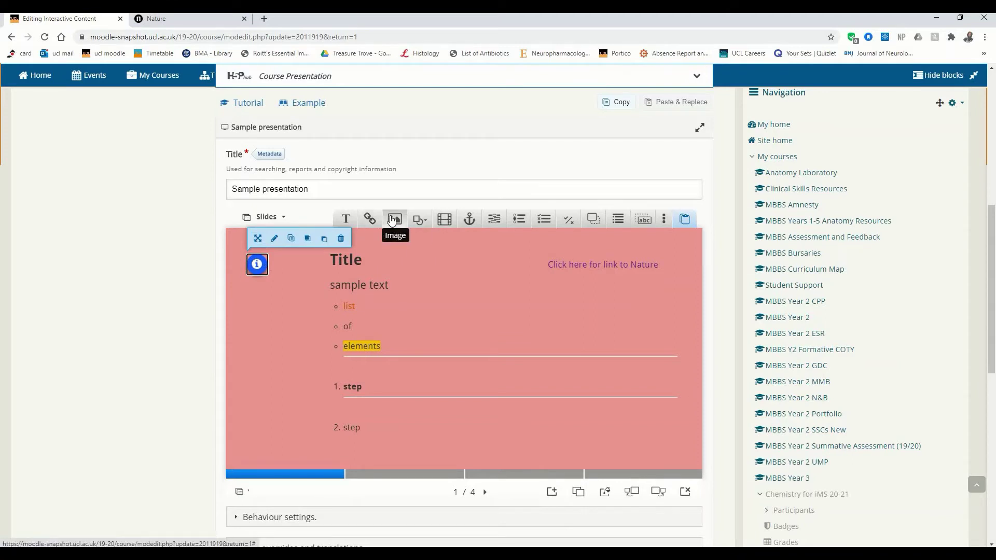
# Step: Add an image element to slide 1 using the desktop file "image for background"
pyautogui.click(413, 474)
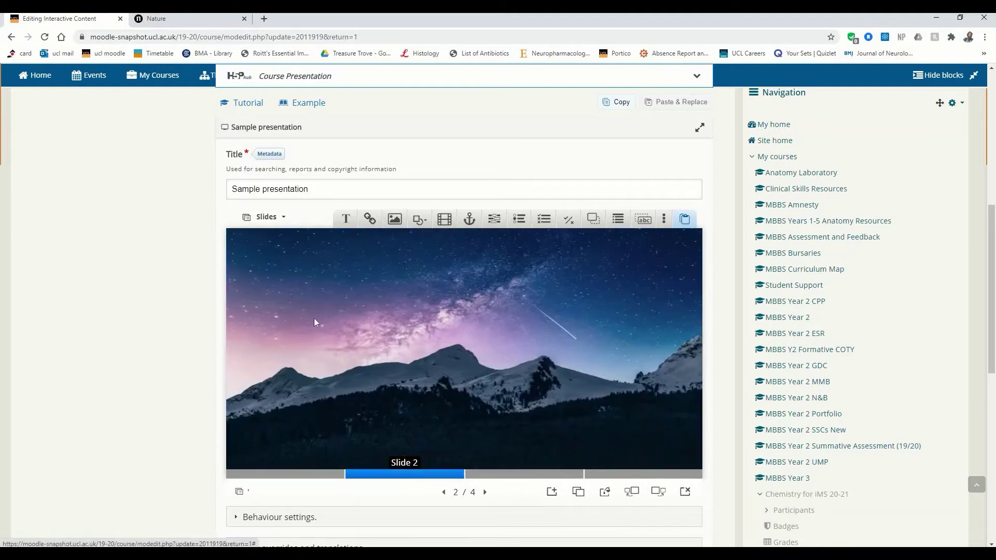
pyautogui.click(320, 473)
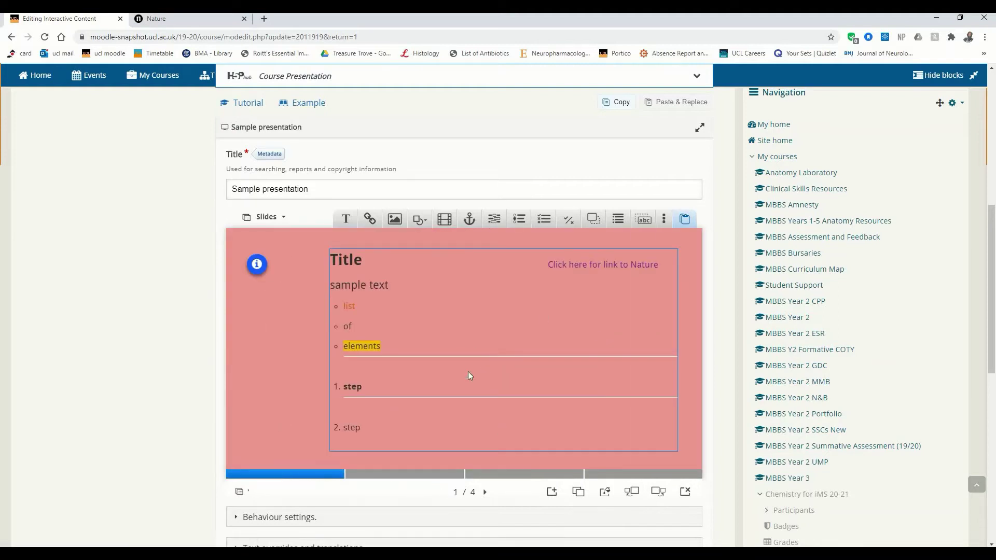
pyautogui.click(396, 221)
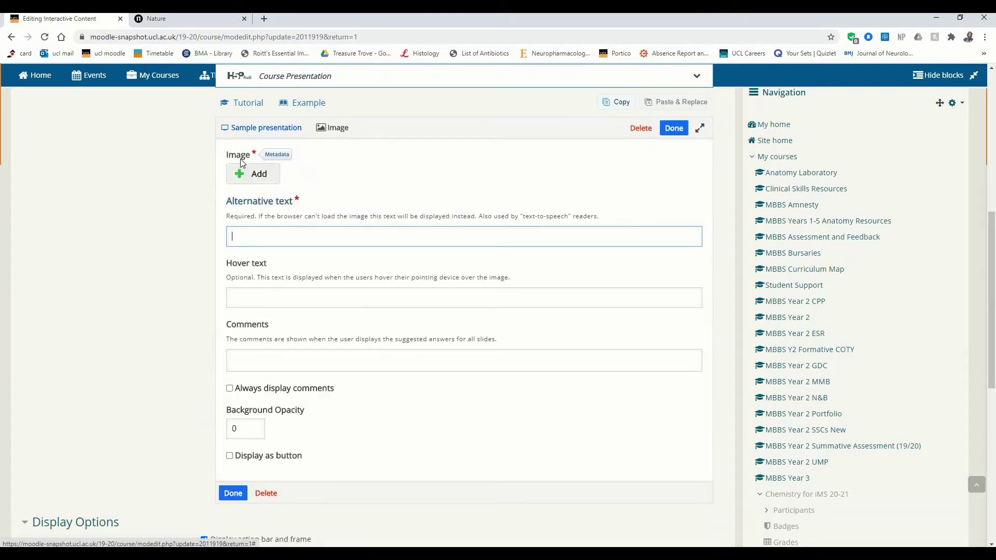
pyautogui.click(248, 176)
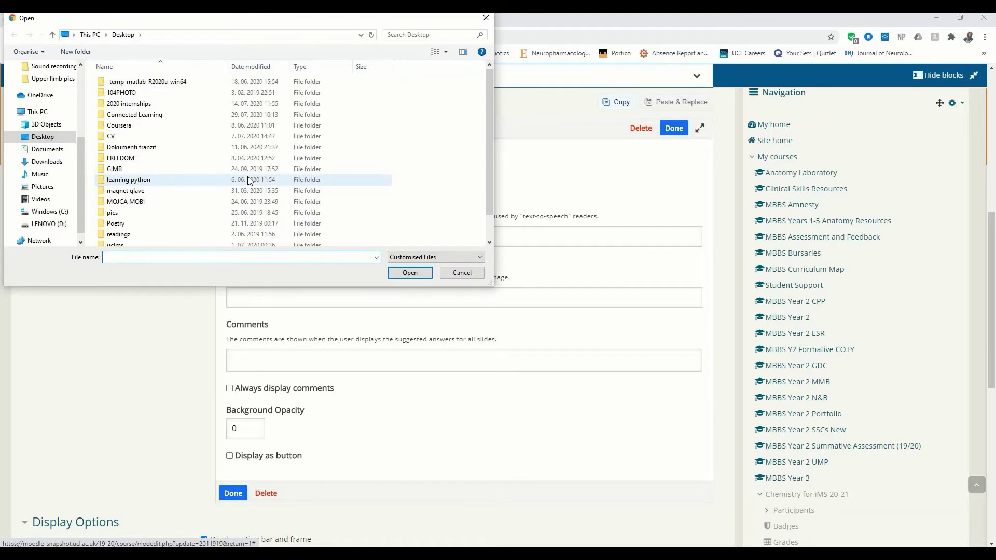
pyautogui.scroll(-1, 247, 180)
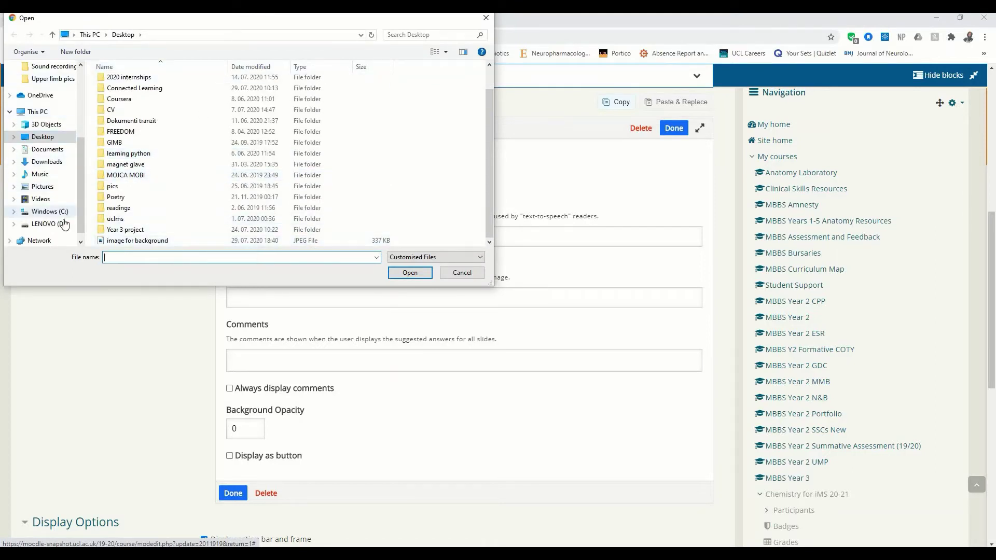
pyautogui.doubleClick(119, 242)
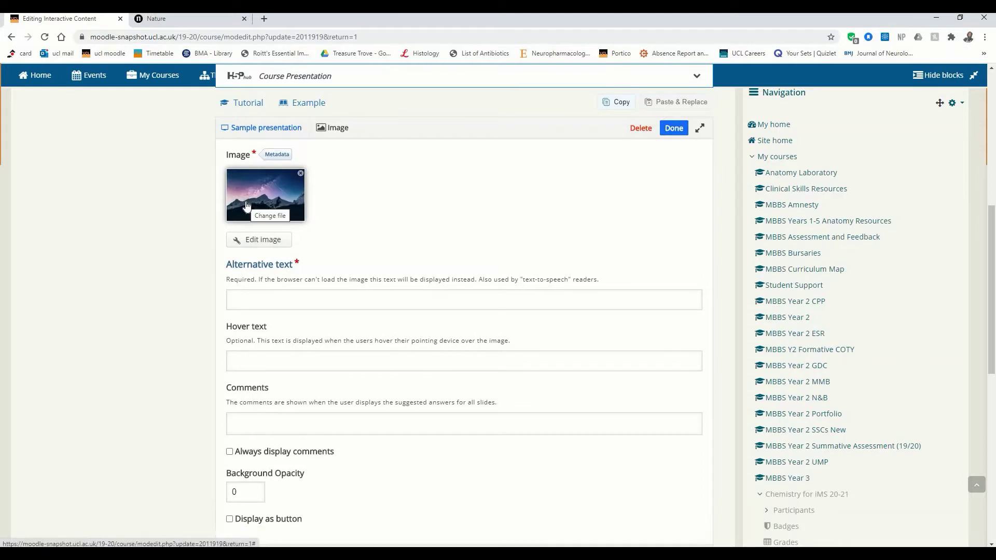
# Step: Give the image the alternative text "Image of mountains with the milkyway" and the hover text "Hover text"
pyautogui.scroll(-2, 369, 236)
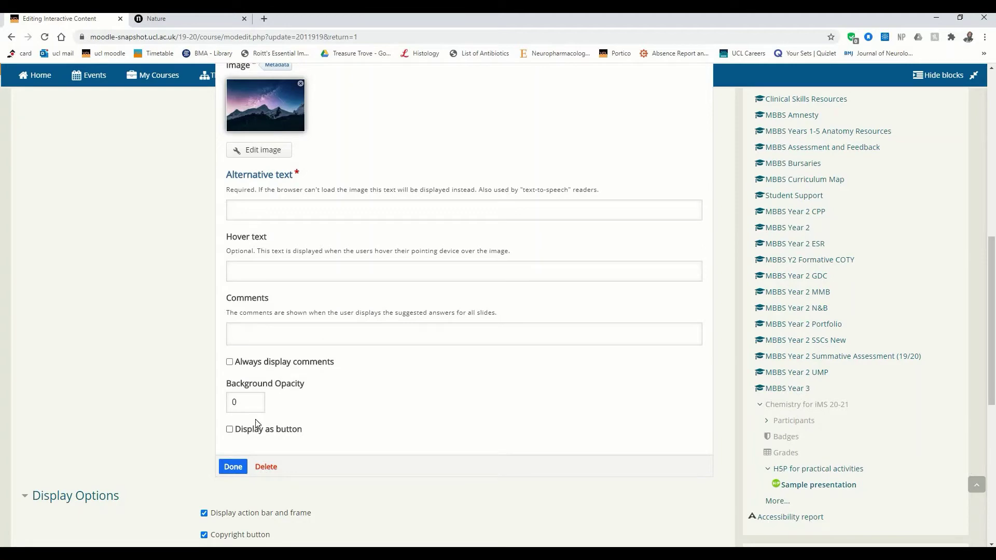
pyautogui.scroll(1, 257, 422)
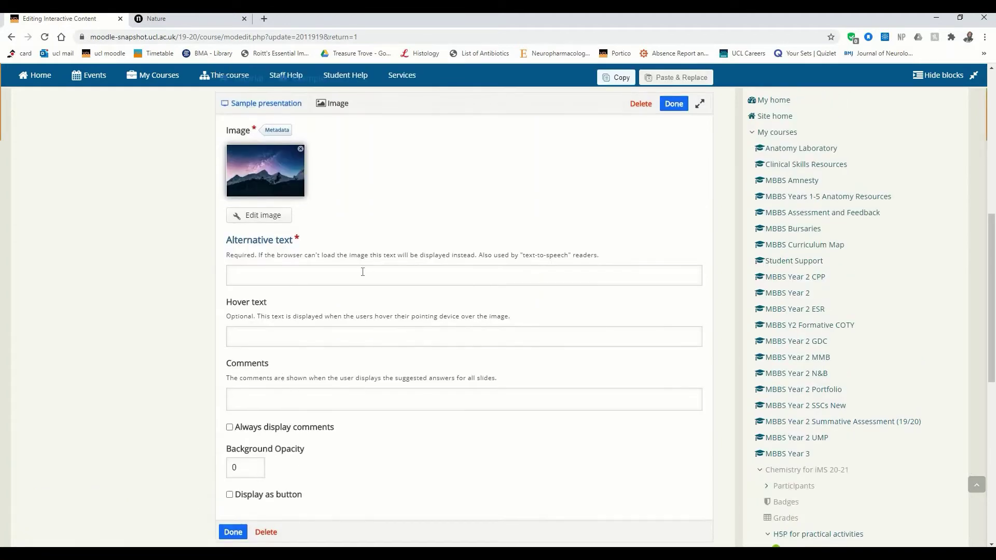
pyautogui.scroll(-1, 272, 470)
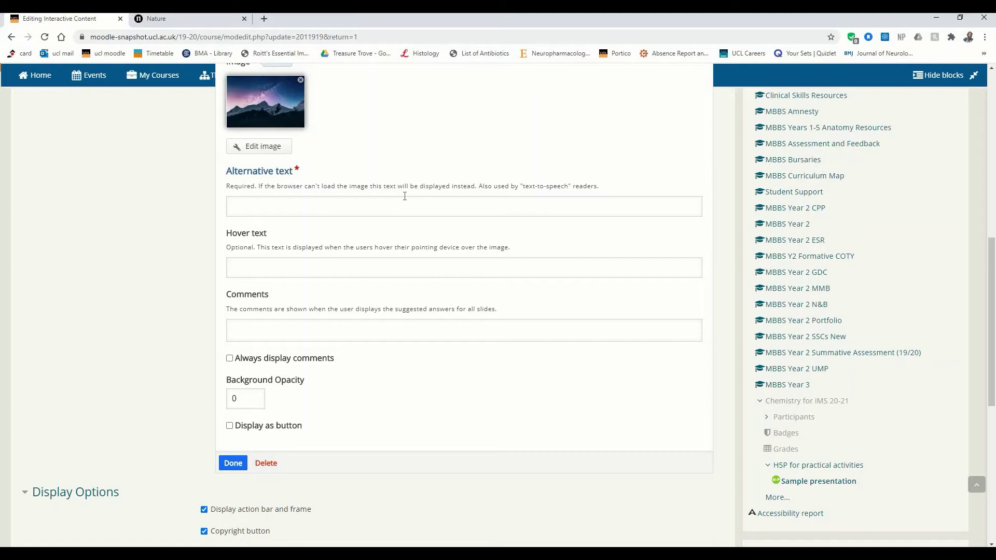
pyautogui.scroll(1, 404, 196)
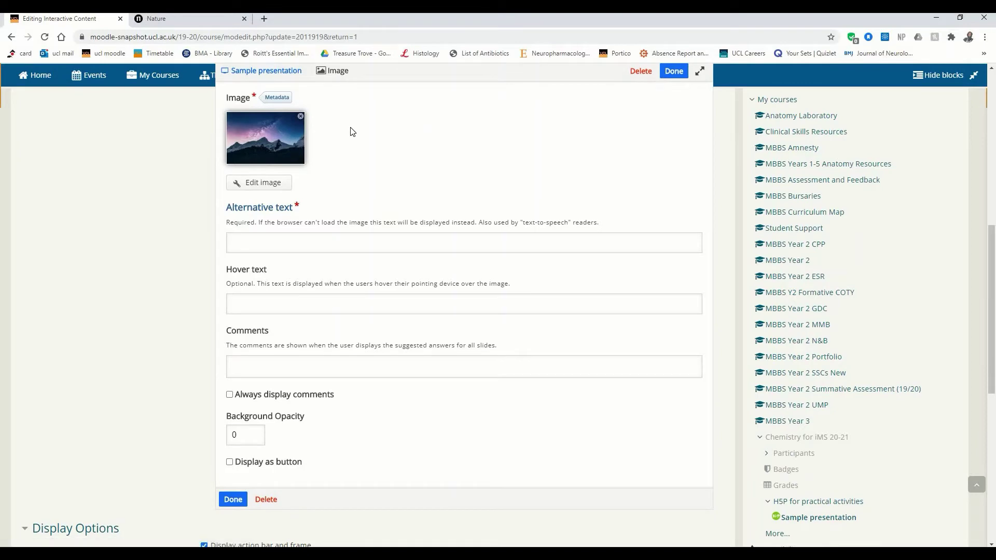
pyautogui.scroll(2, 351, 132)
pyautogui.scroll(-3, 352, 131)
pyautogui.scroll(1, 352, 131)
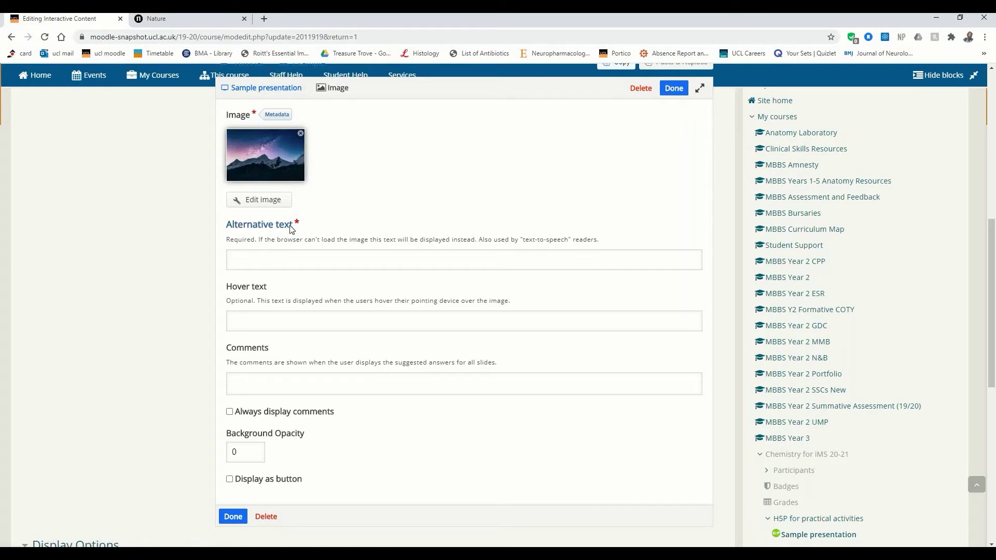
pyautogui.click(280, 262)
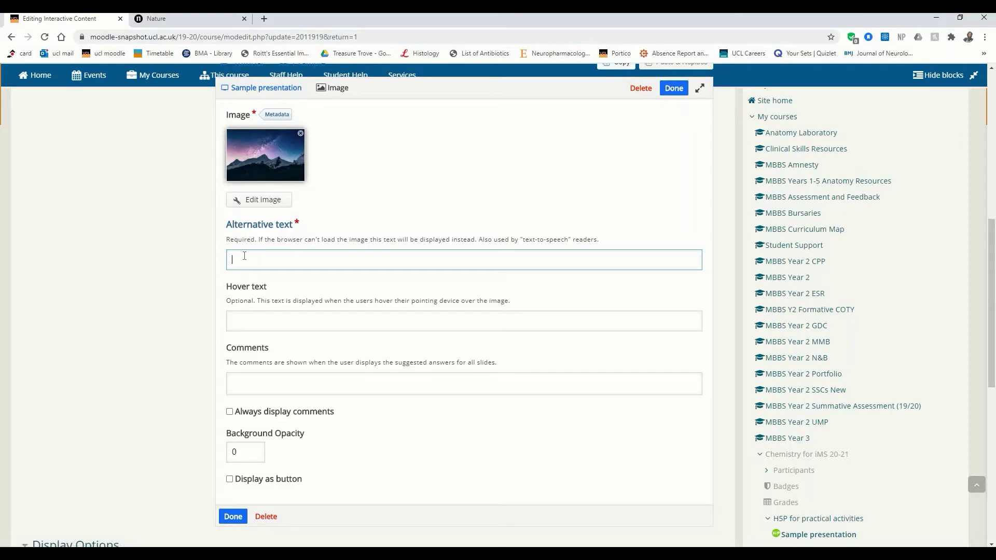
pyautogui.click(288, 255)
pyautogui.write('Image of mountains wi')
pyautogui.write('t')
pyautogui.press('BackSpace')
pyautogui.write('s with the milkyway')
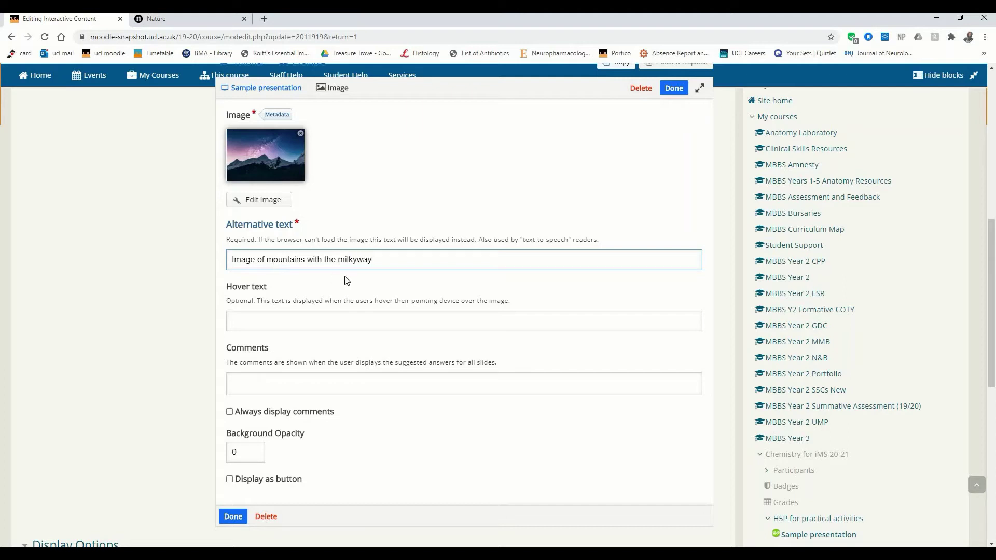
pyautogui.press('Tab')
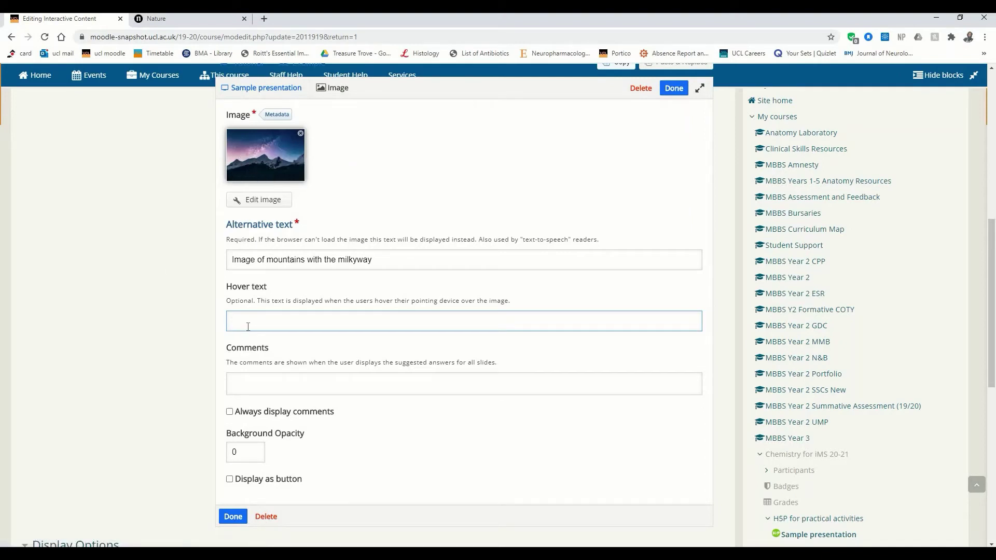
pyautogui.write('Hover text')
# Step: Save the image element and position the picture in the lower right corner of slide 1, leaving nothing selected
pyautogui.scroll(2, 504, 403)
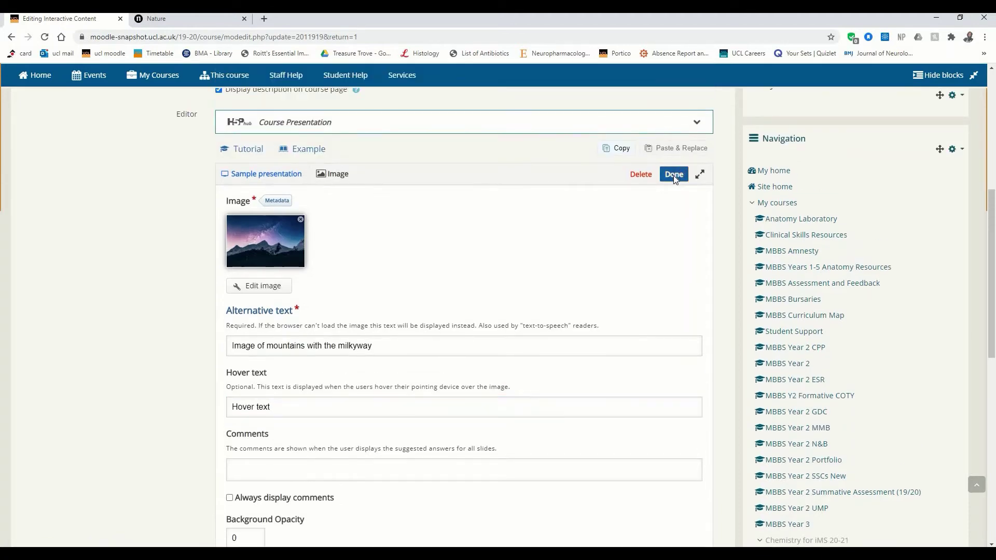
pyautogui.click(673, 175)
pyautogui.moveTo(613, 366); pyautogui.dragTo(642, 361)
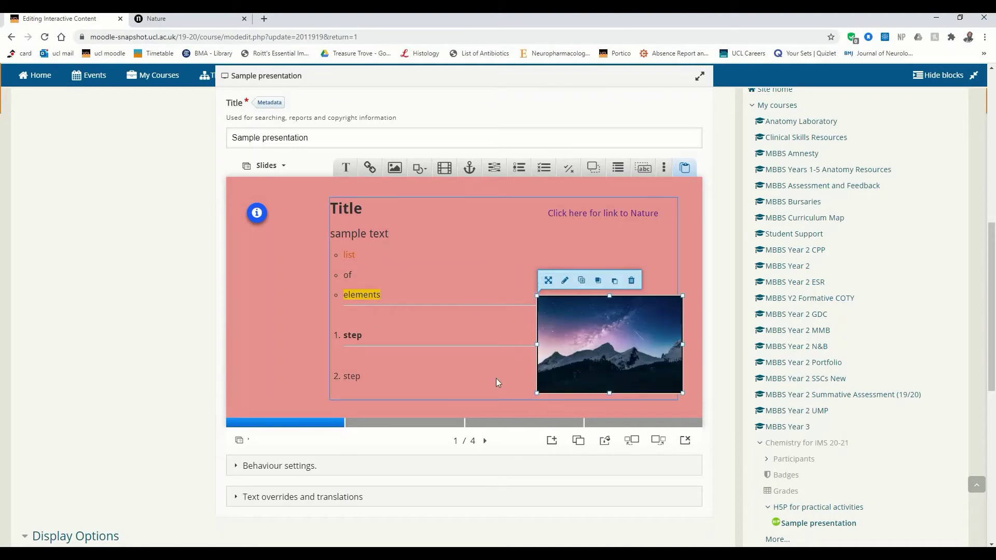
pyautogui.click(496, 379)
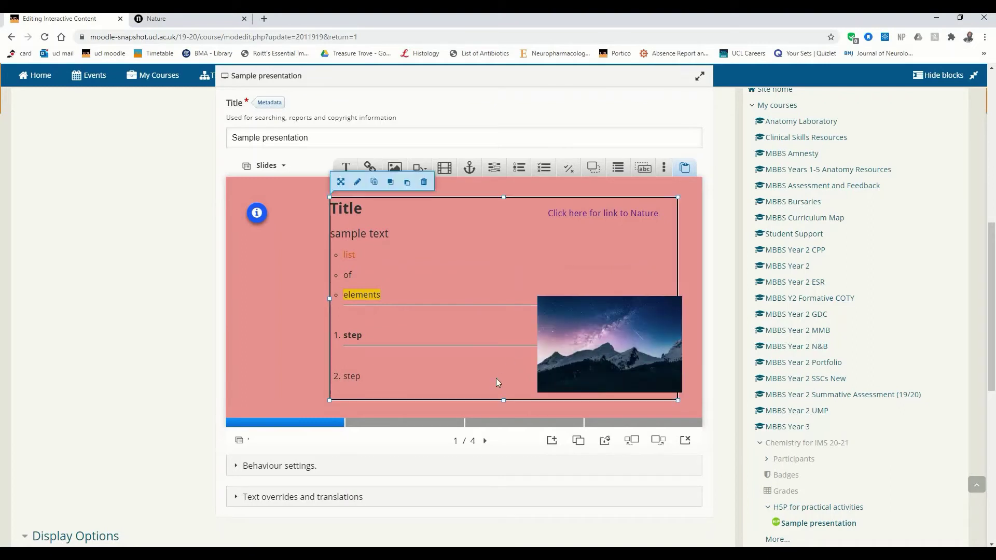
pyautogui.click(247, 343)
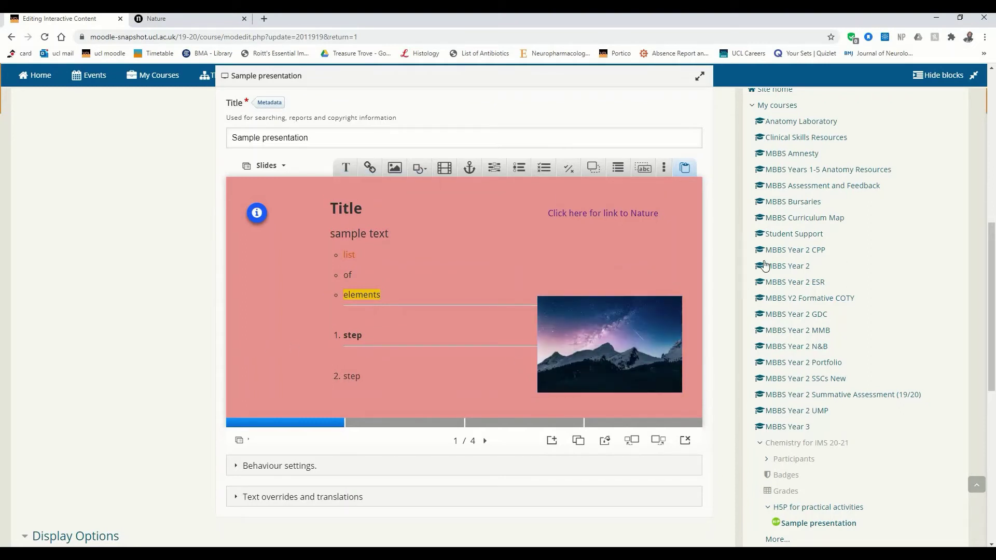
# Step: Reopen the mountain image's settings, set it to display as a button and open the button size choices
pyautogui.click(642, 363)
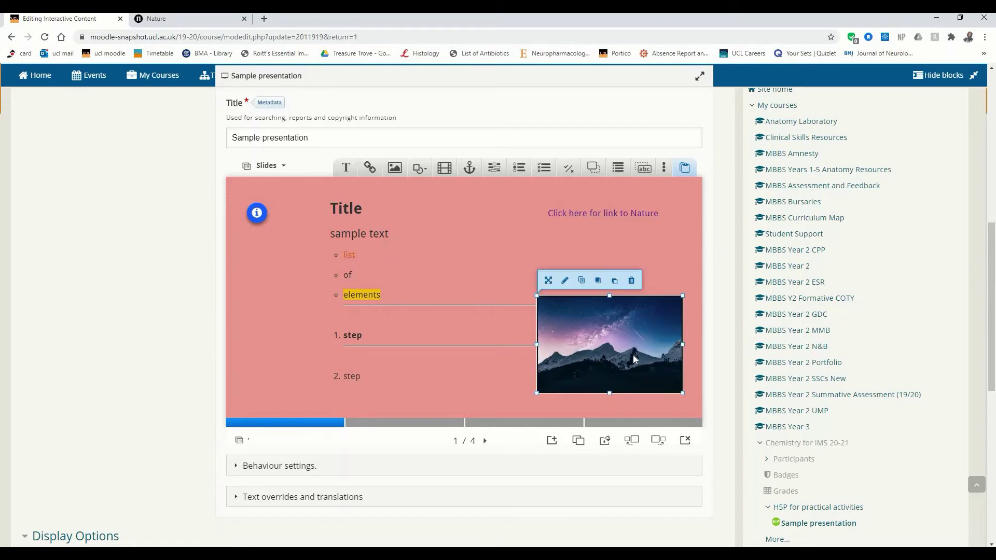
pyautogui.click(565, 280)
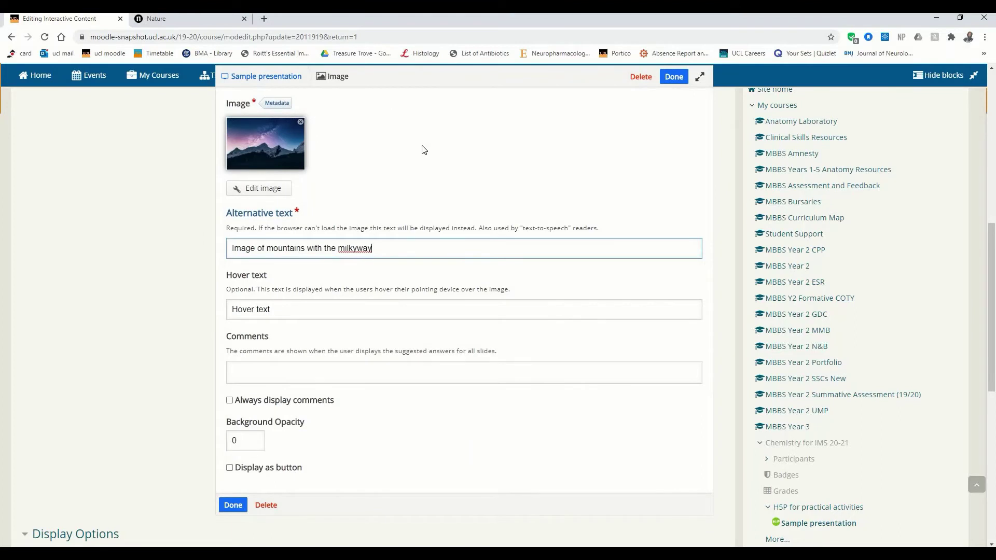
pyautogui.scroll(1, 423, 150)
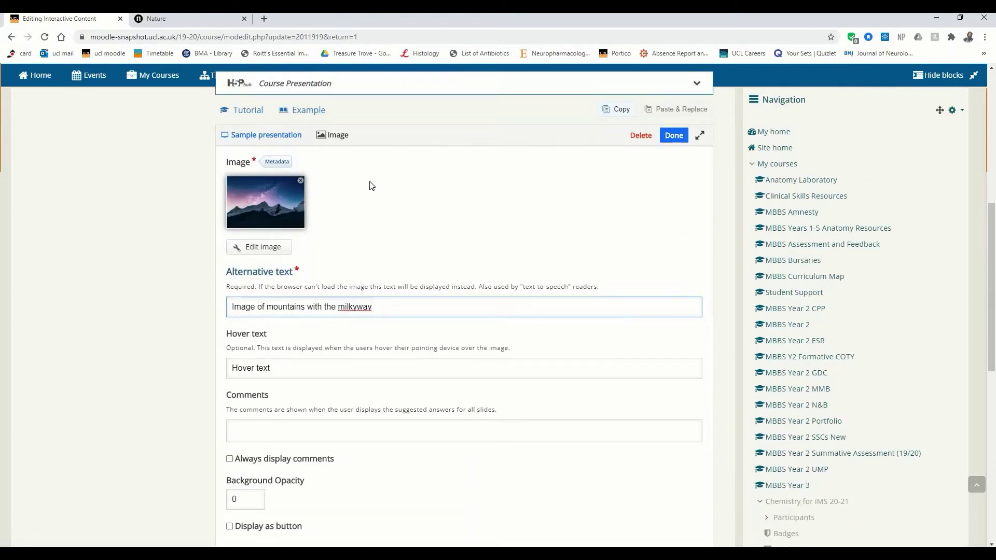
pyautogui.scroll(-2, 371, 187)
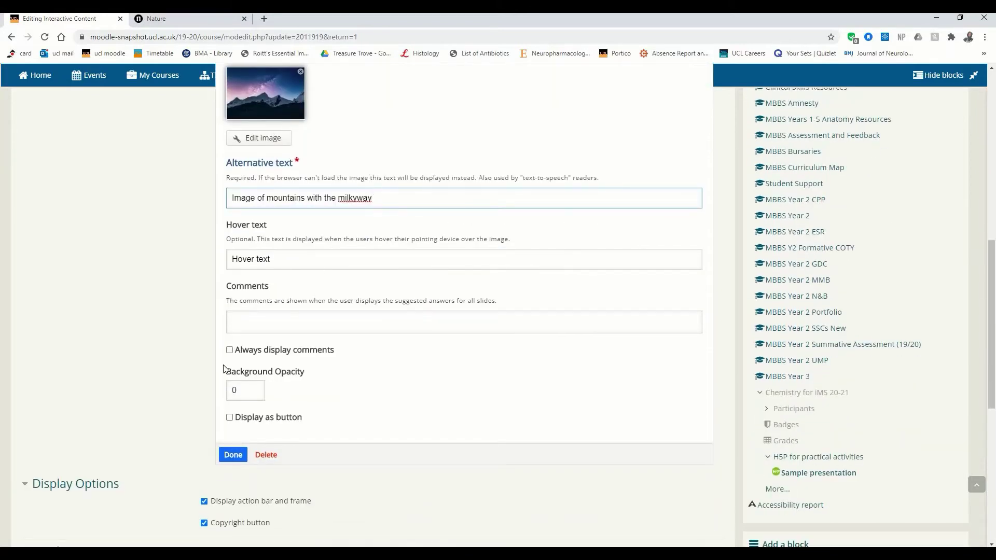
pyautogui.click(236, 419)
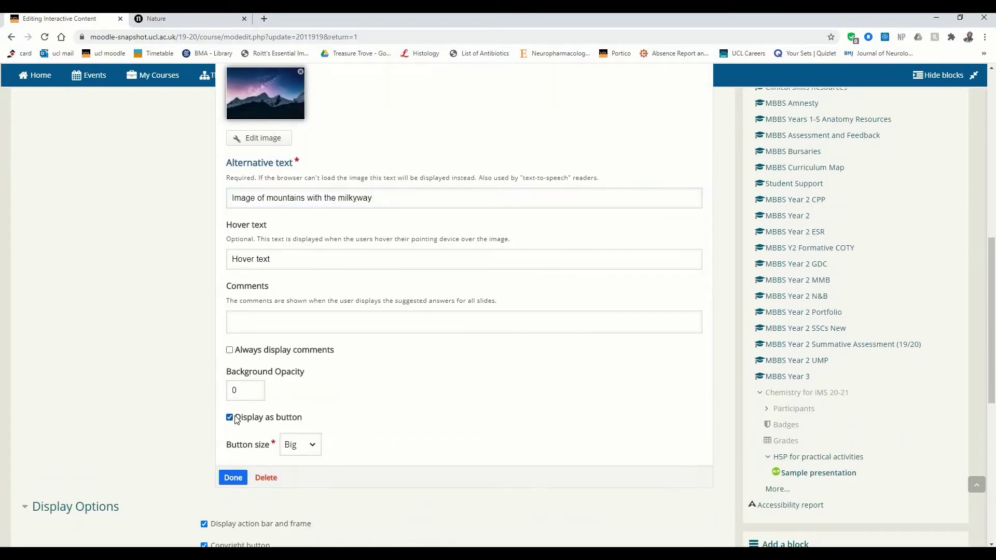
pyautogui.click(313, 442)
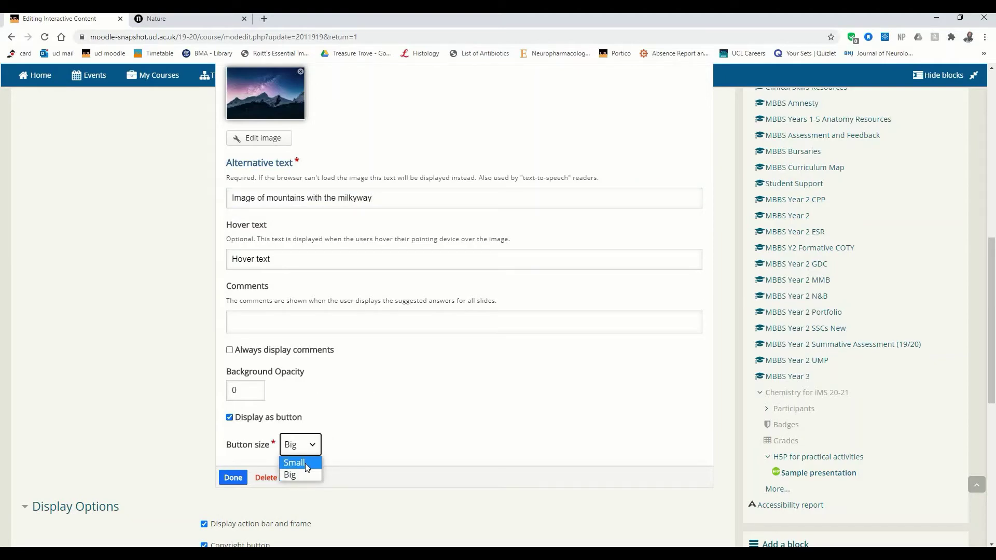
# Step: Set the mountain image's button size to Small and finish editing the image element
pyautogui.click(306, 467)
pyautogui.scroll(2, 394, 378)
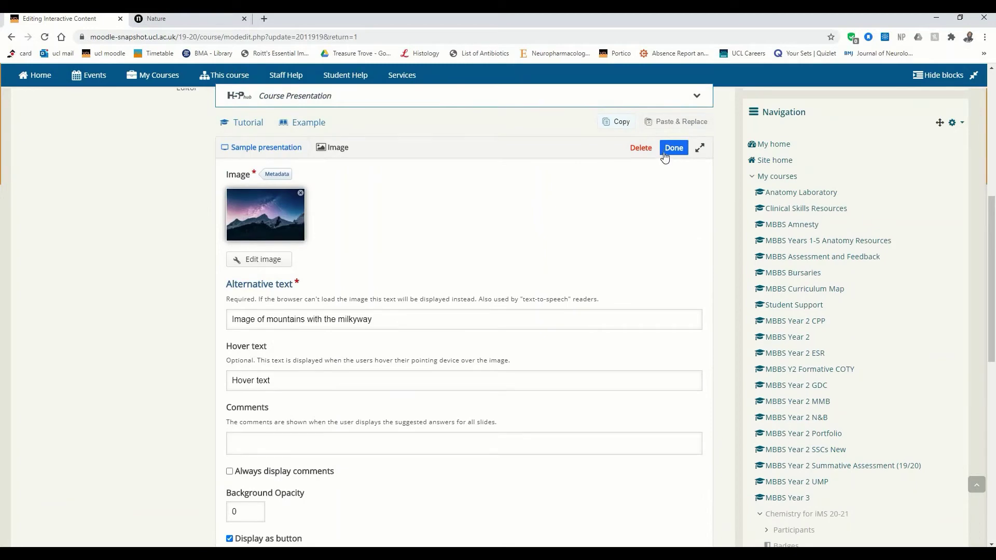
pyautogui.click(674, 148)
# Step: Move the image button to the far side of the text block, below the link to Nature, and deselect it
pyautogui.moveTo(556, 295); pyautogui.dragTo(238, 222)
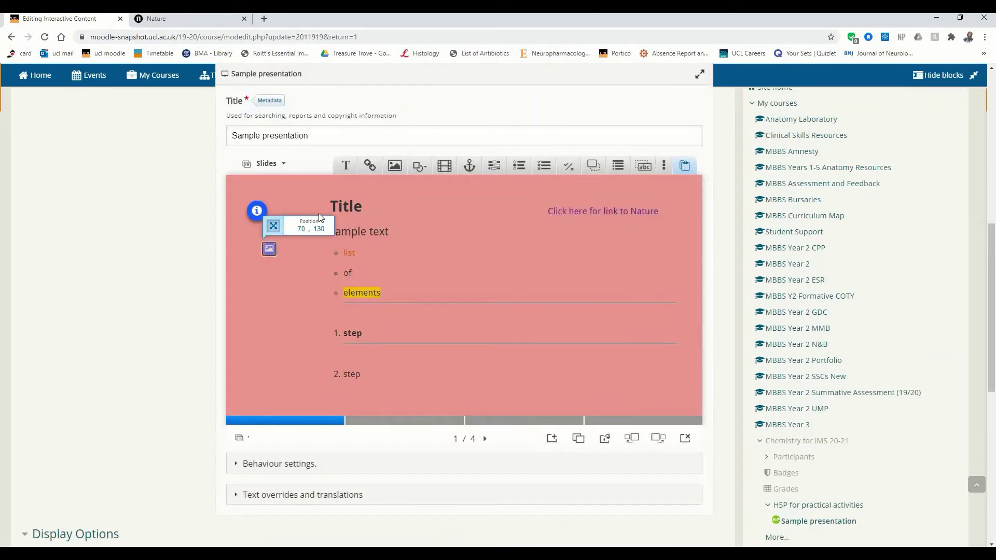
pyautogui.moveTo(320, 219); pyautogui.dragTo(319, 218)
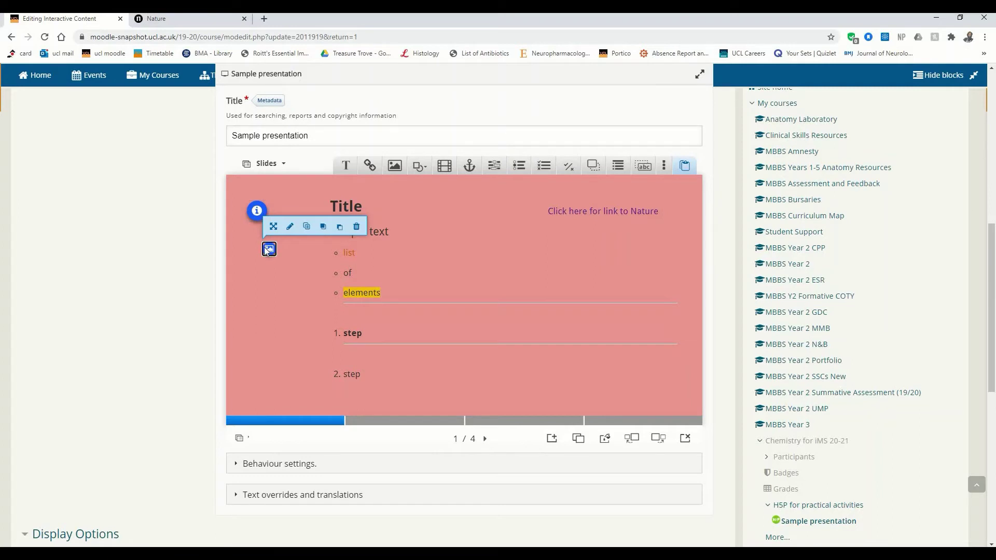
pyautogui.click(257, 310)
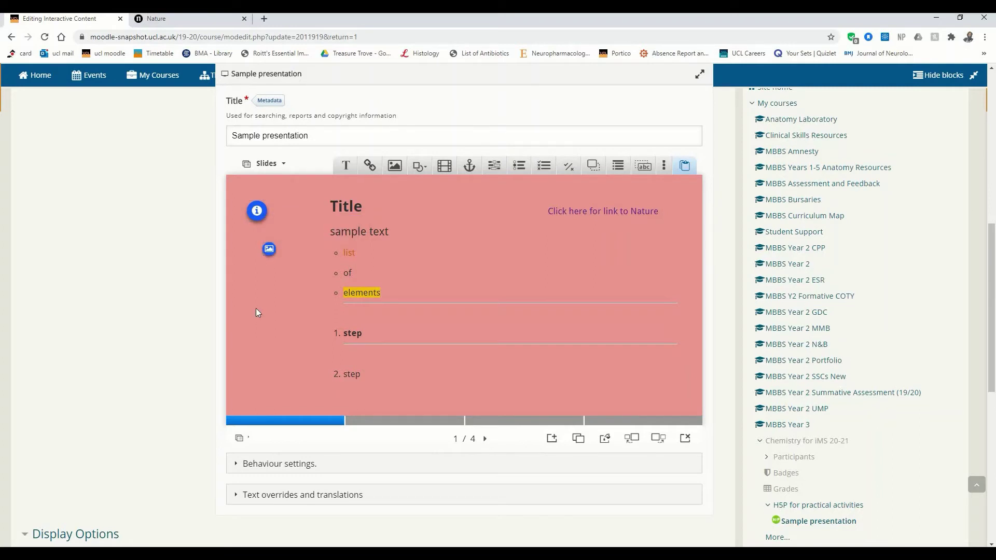
pyautogui.moveTo(269, 247); pyautogui.dragTo(665, 275)
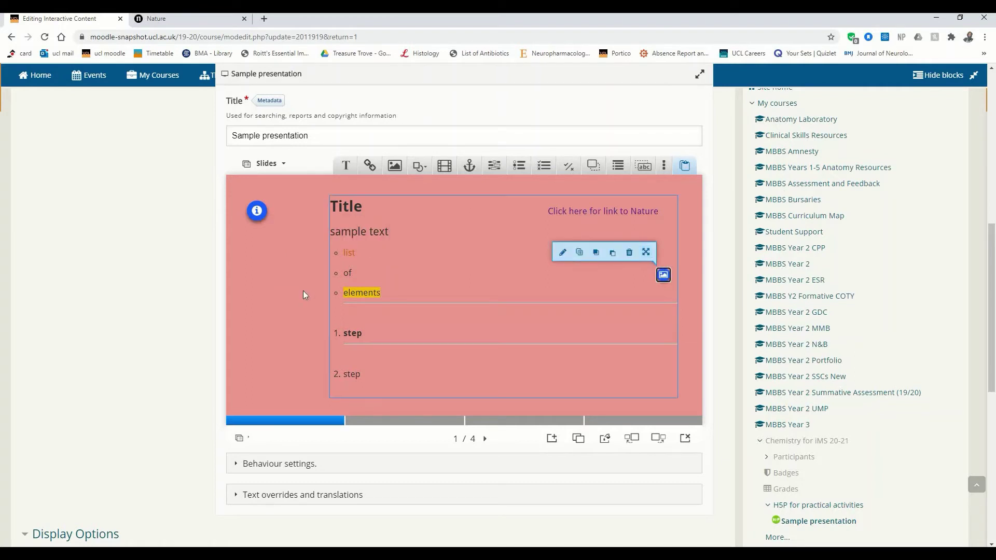
pyautogui.click(288, 297)
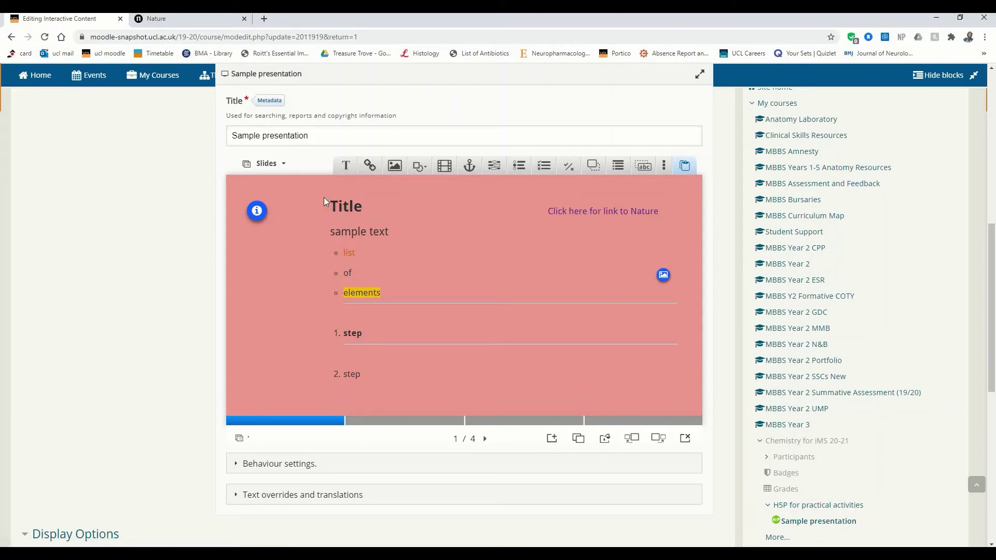
# Step: Add a circle shape to the slide and give it a light green fill, rgb(112, 230, 121)
pyautogui.click(426, 167)
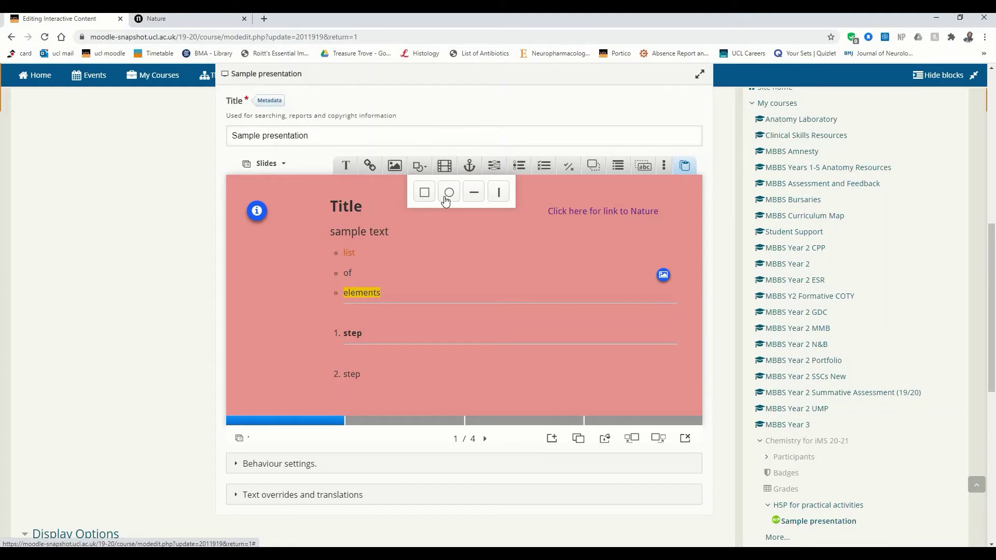
pyautogui.click(448, 193)
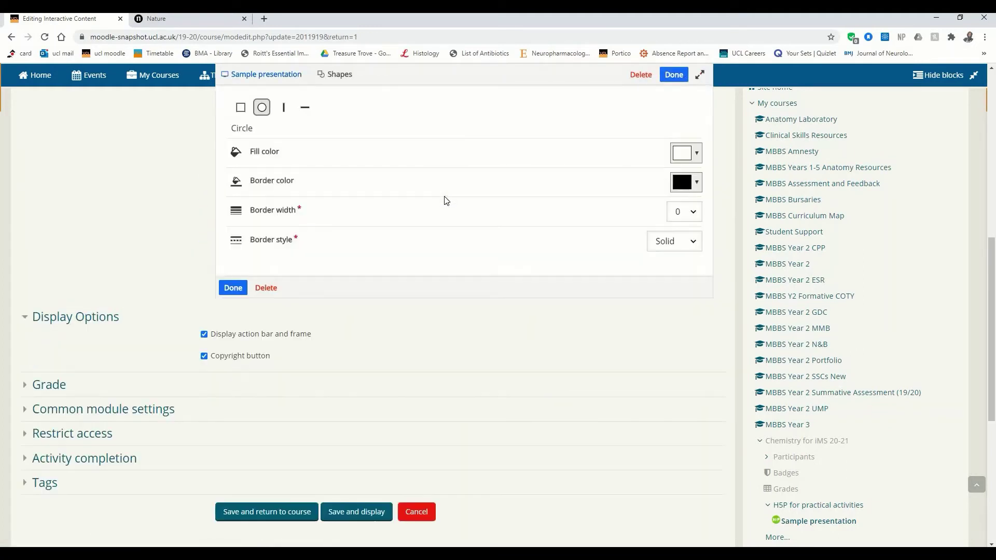
pyautogui.scroll(1, 444, 200)
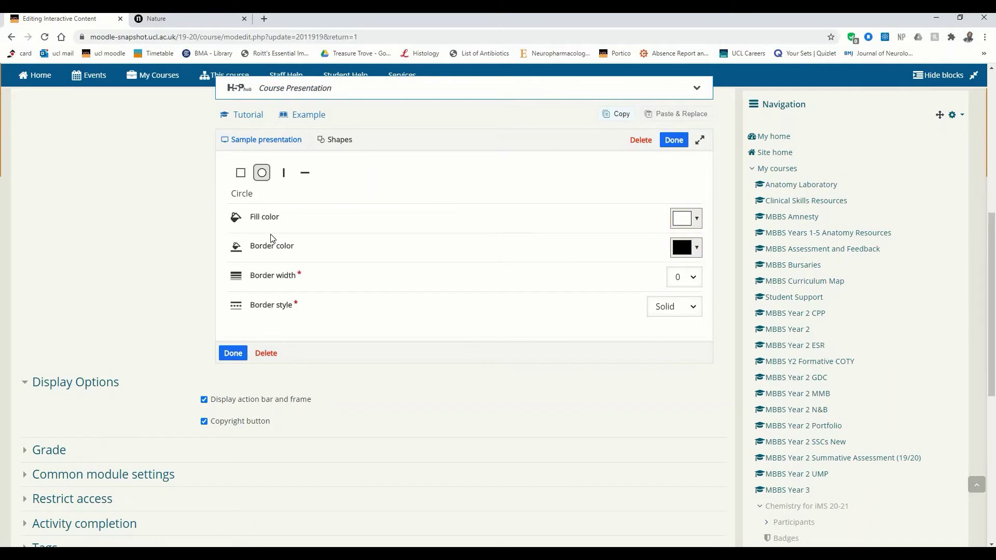
pyautogui.click(695, 217)
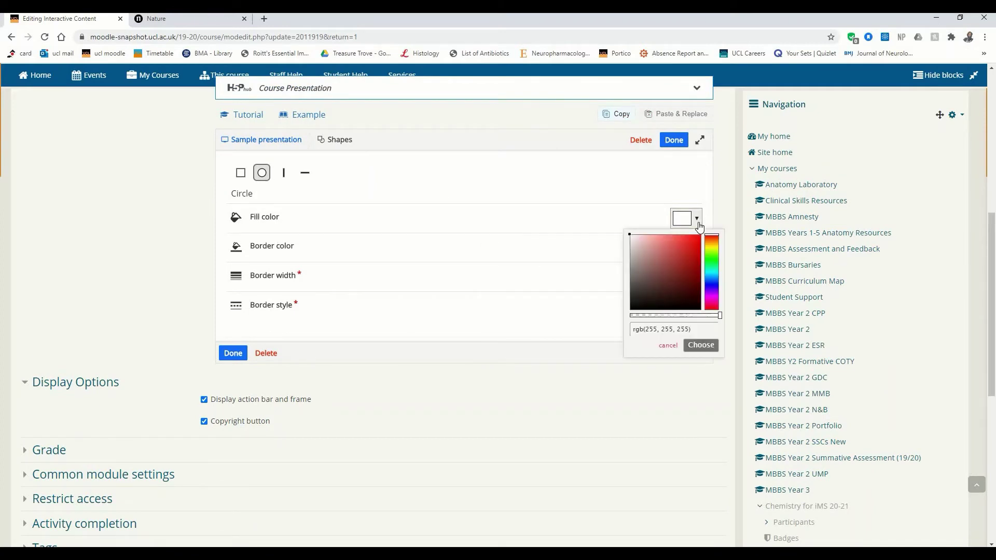
pyautogui.click(711, 260)
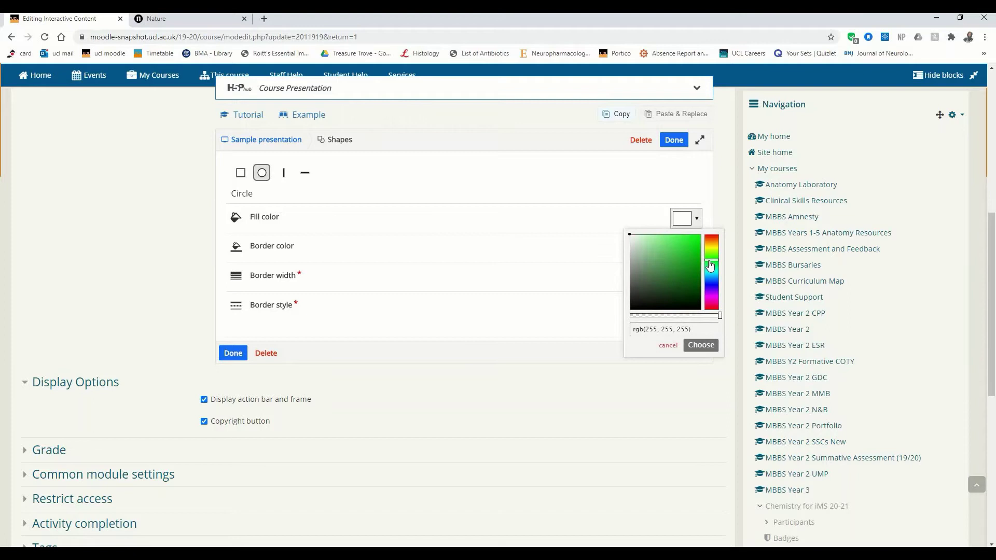
pyautogui.click(680, 253)
pyautogui.moveTo(681, 257)
pyautogui.mouseDown()
pyautogui.moveTo(670, 252)
pyautogui.moveTo(712, 254)
pyautogui.moveTo(712, 244)
pyautogui.moveTo(710, 263)
pyautogui.moveTo(666, 241)
pyautogui.mouseUp()
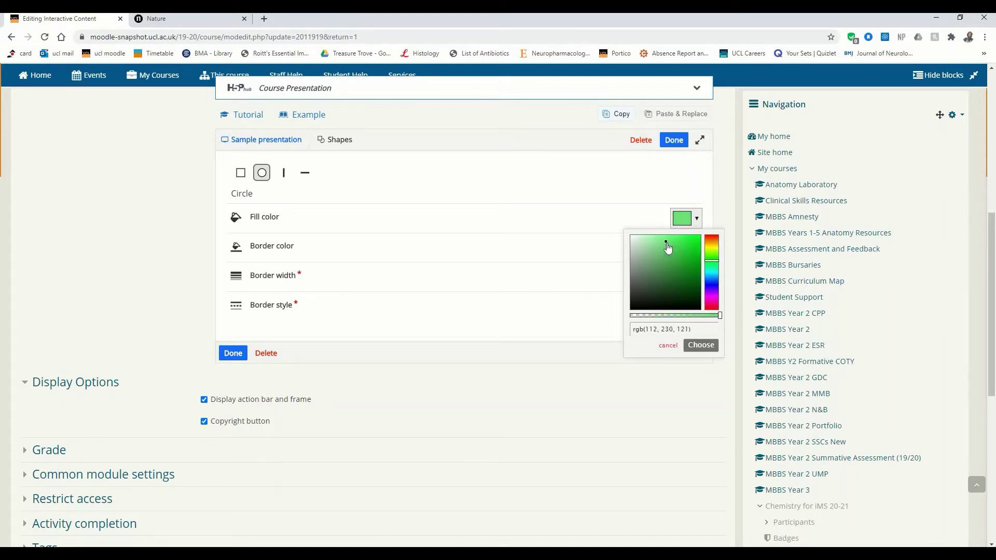
pyautogui.click(701, 345)
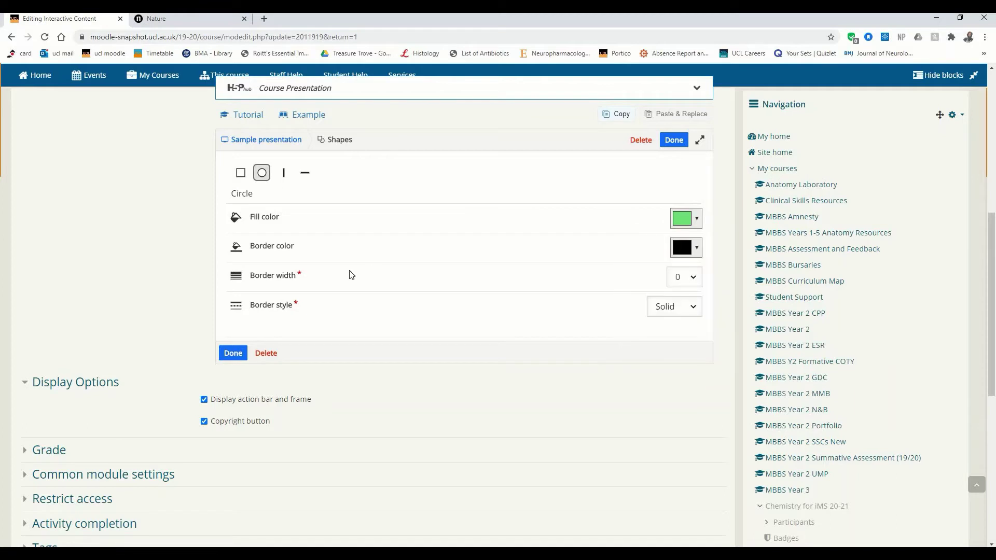
# Step: Give the circle a Dotted border with a width of 2 and insert it on the slide
pyautogui.click(682, 253)
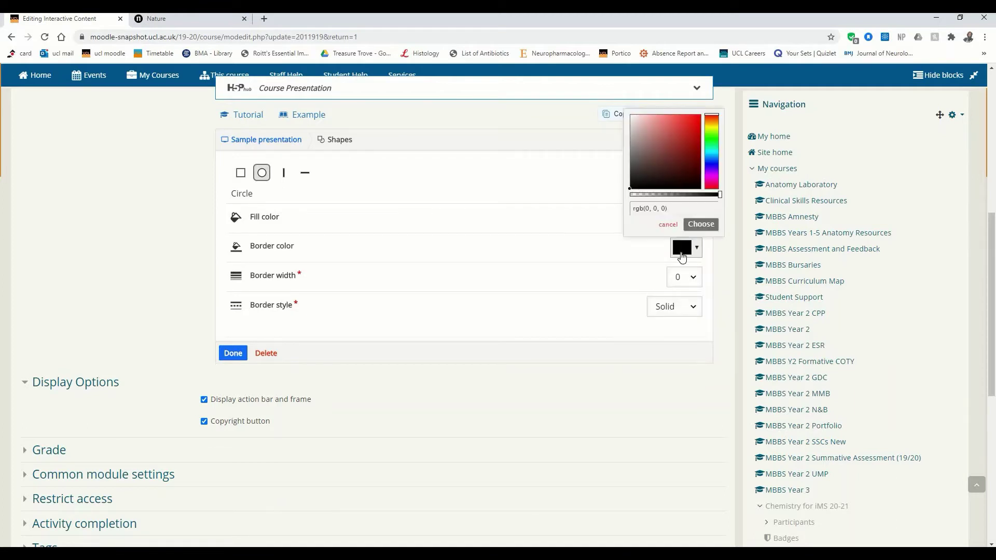
pyautogui.click(682, 258)
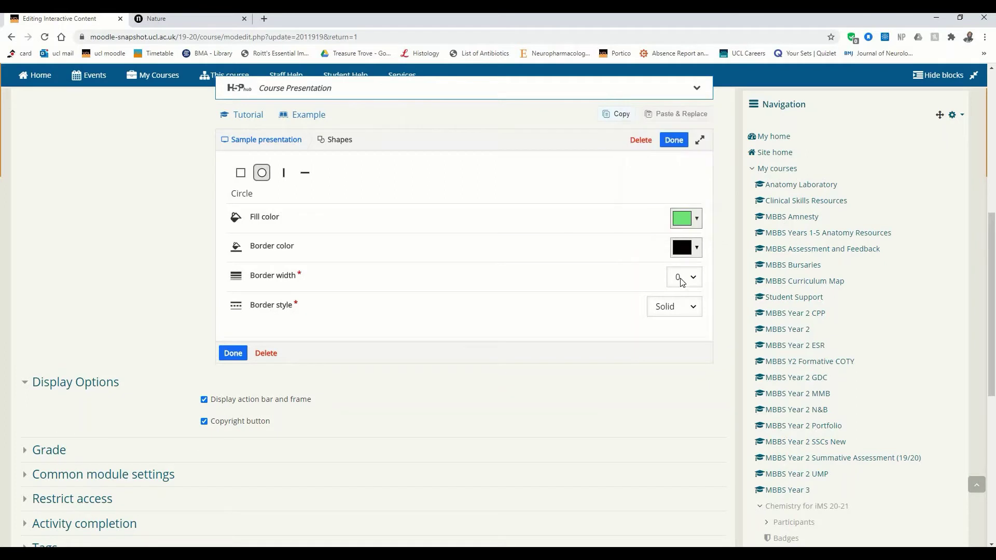
pyautogui.click(683, 280)
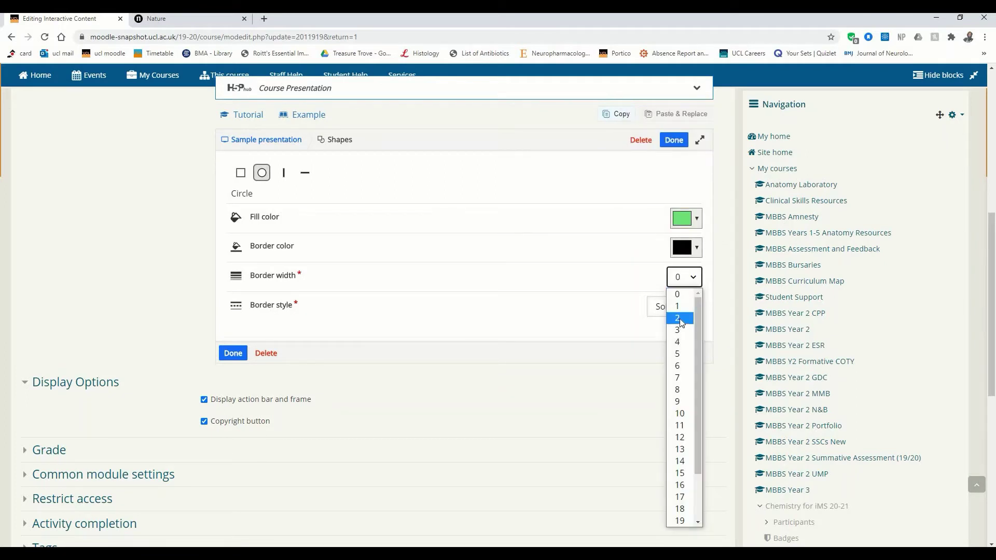
pyautogui.click(681, 320)
pyautogui.click(684, 308)
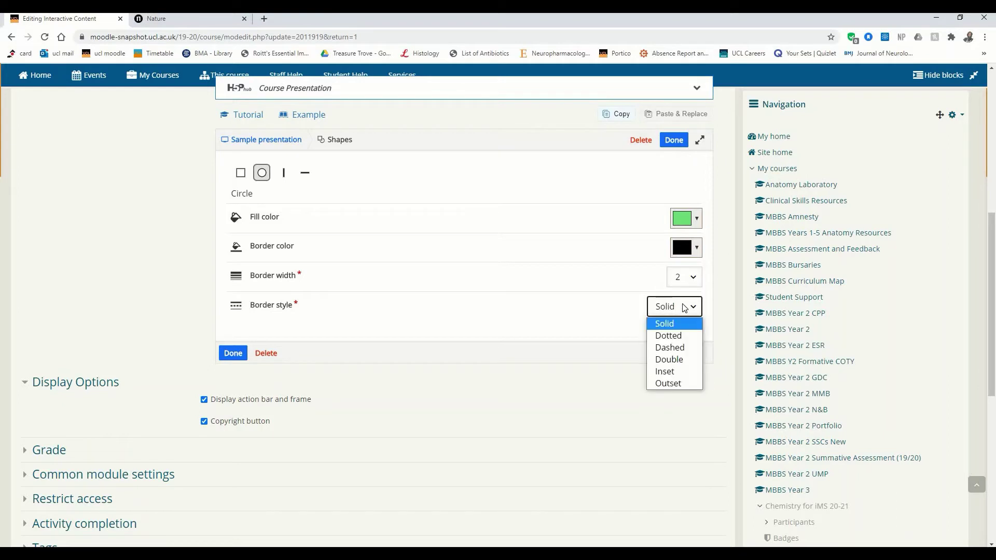
pyautogui.click(677, 336)
pyautogui.scroll(1, 567, 306)
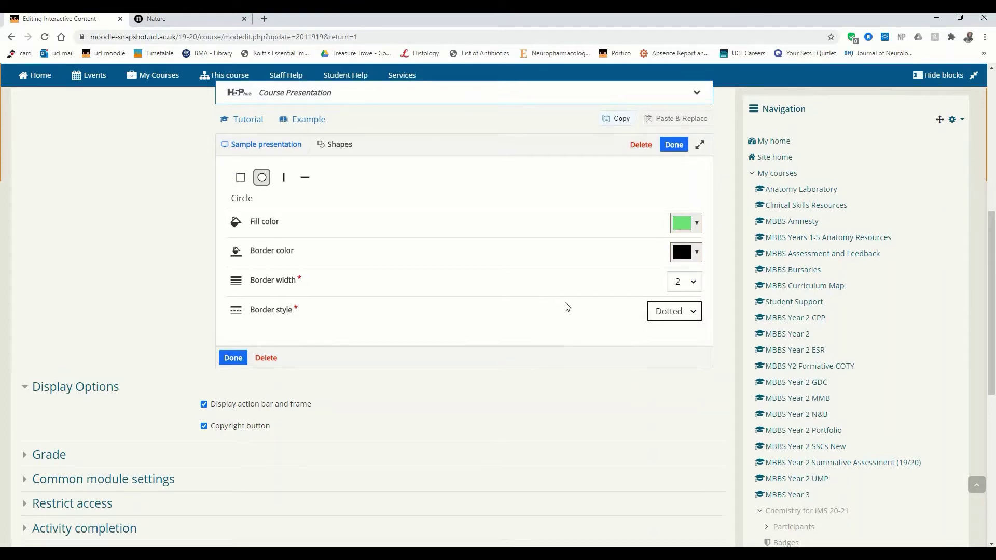
pyautogui.click(674, 183)
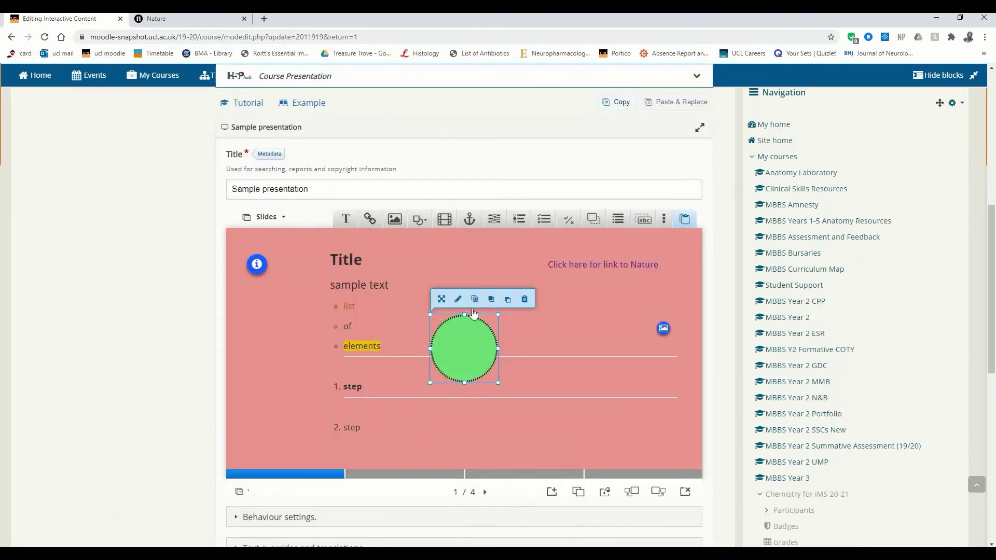
# Step: Shrink the green circle and place it behind the Title text as a backdrop
pyautogui.moveTo(496, 369); pyautogui.dragTo(464, 290)
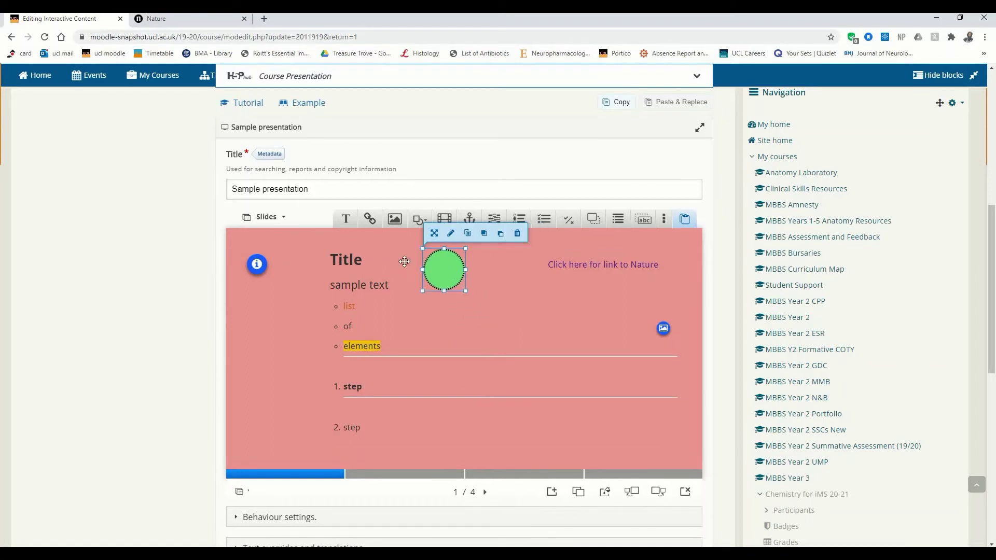
pyautogui.moveTo(418, 260); pyautogui.dragTo(355, 258)
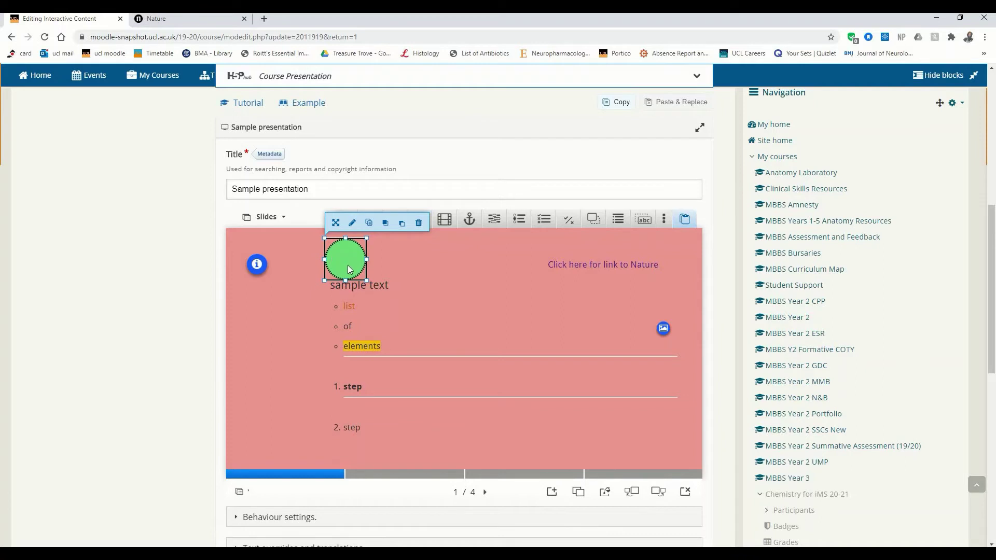
pyautogui.click(401, 226)
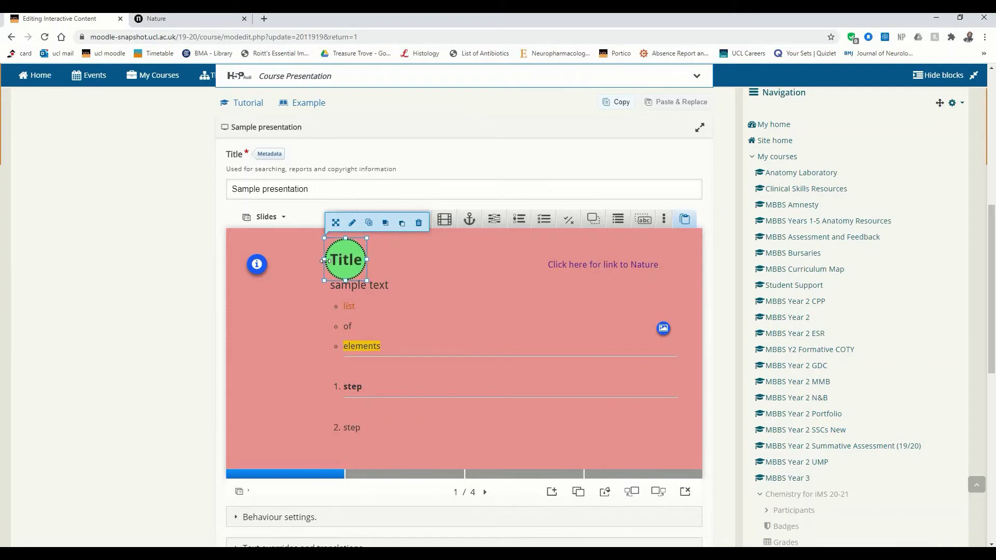
pyautogui.click(247, 346)
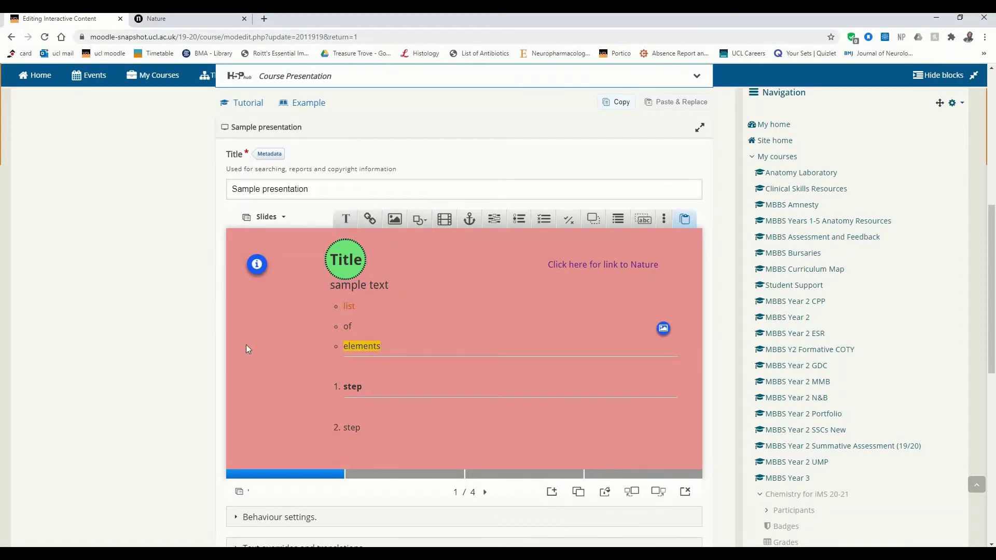
# Step: Add a video element titled "Video 1" and open its video source entry
pyautogui.click(441, 220)
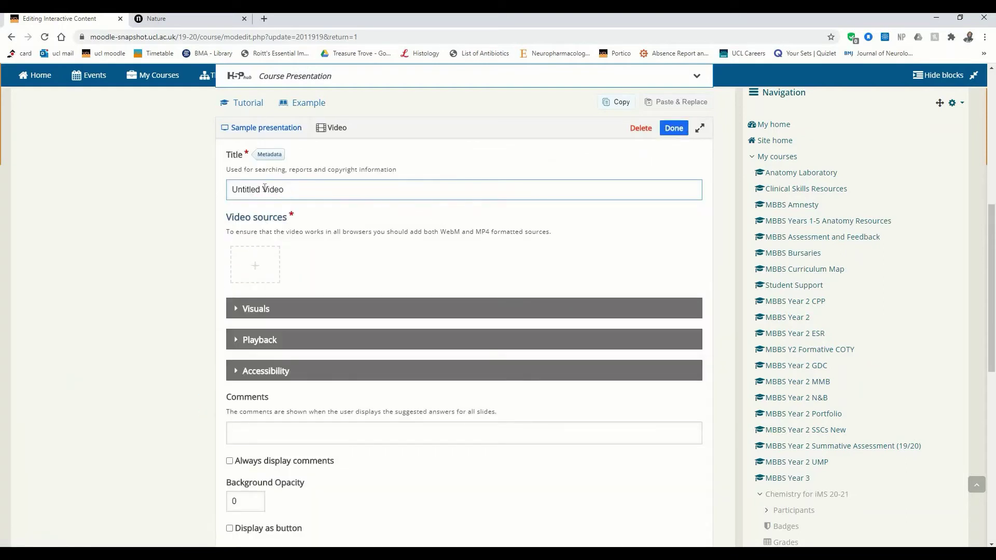
pyautogui.moveTo(285, 189); pyautogui.dragTo(223, 190)
pyautogui.write('Video 1')
pyautogui.scroll(-1, 410, 272)
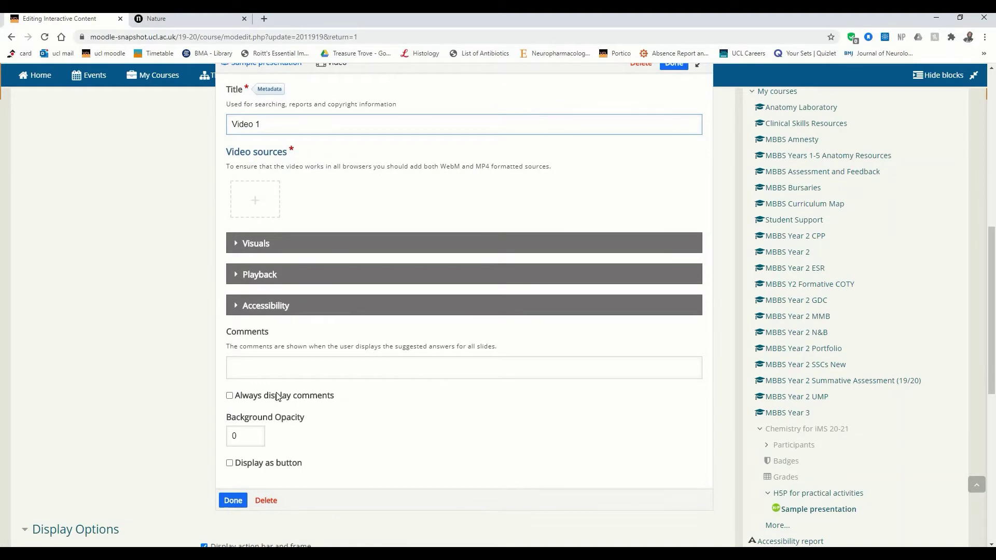
pyautogui.scroll(2, 350, 398)
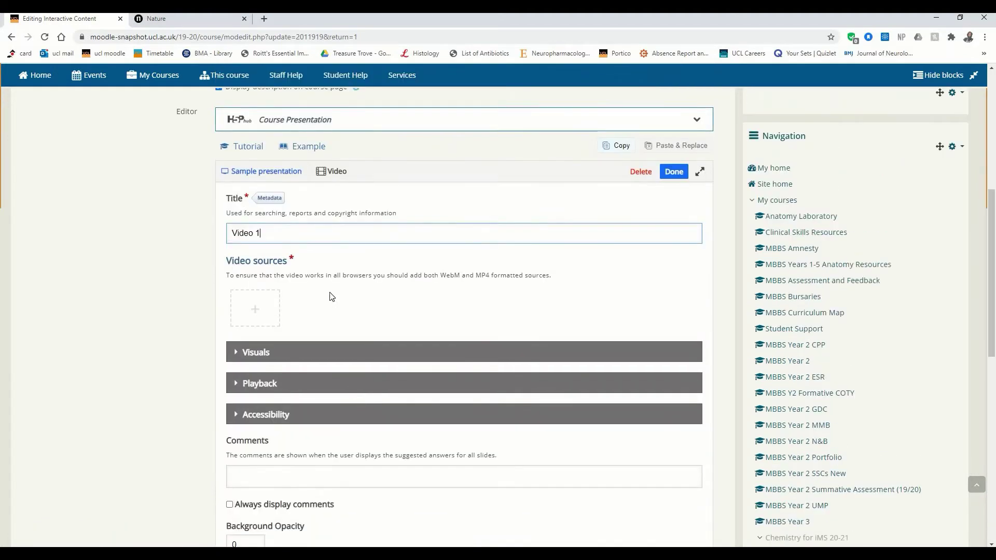
pyautogui.click(254, 312)
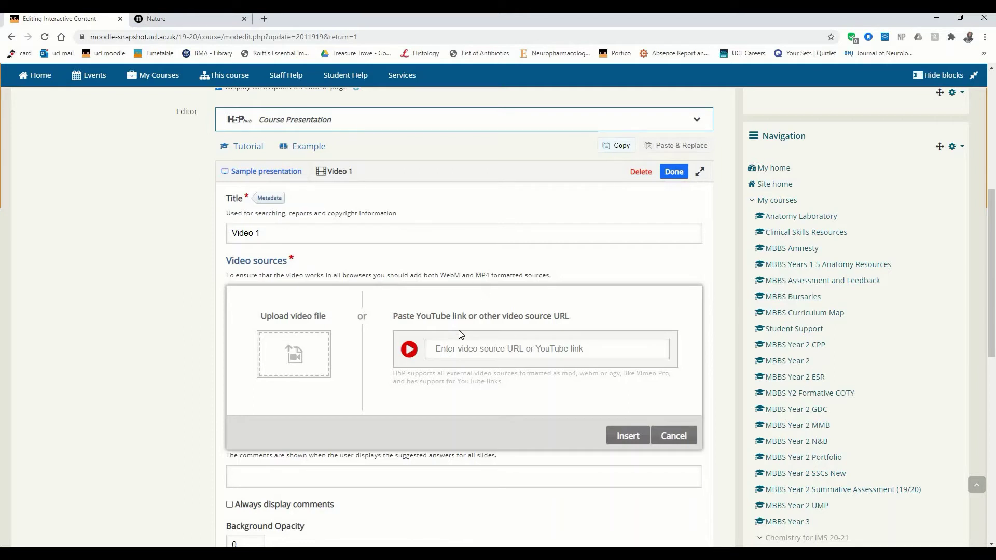
# Step: Switch to YouTube in a new tab, search for gel electrophoresis, and open the Amoeba Sisters video "Gel Electrophoresis"
pyautogui.click(266, 18)
pyautogui.write('youtube.com/?gl=GB&hl=en-GB')
pyautogui.press('Return')
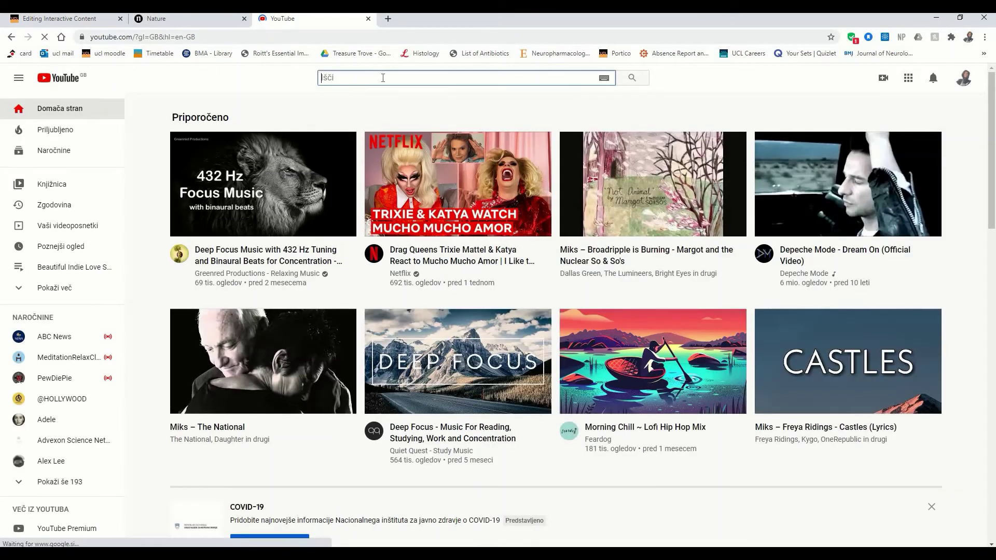
pyautogui.click(383, 78)
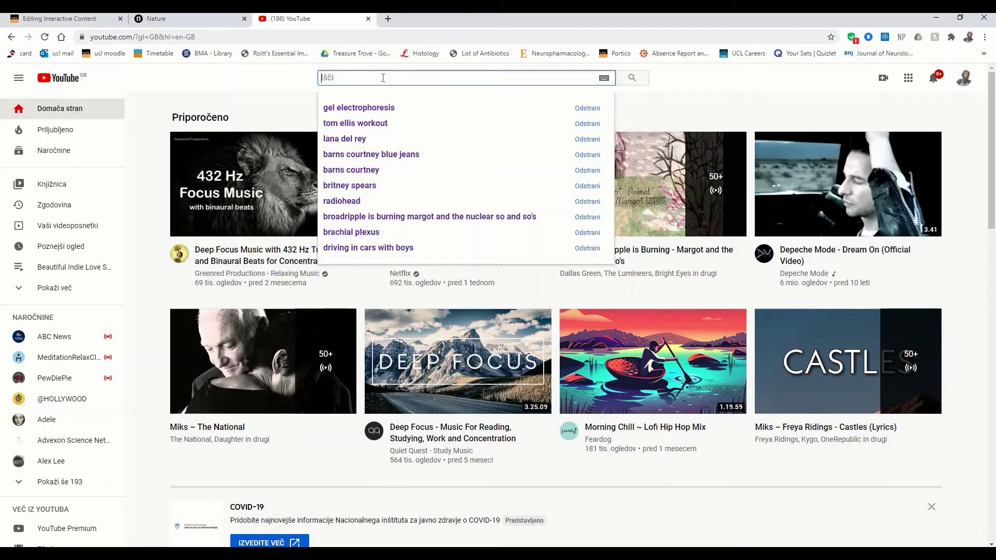
pyautogui.click(372, 113)
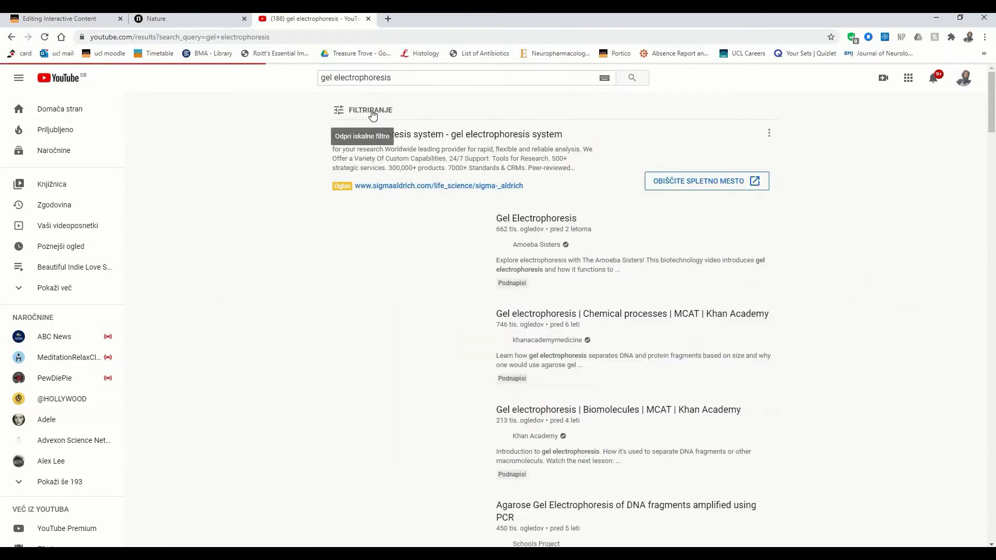
pyautogui.moveTo(441, 226)
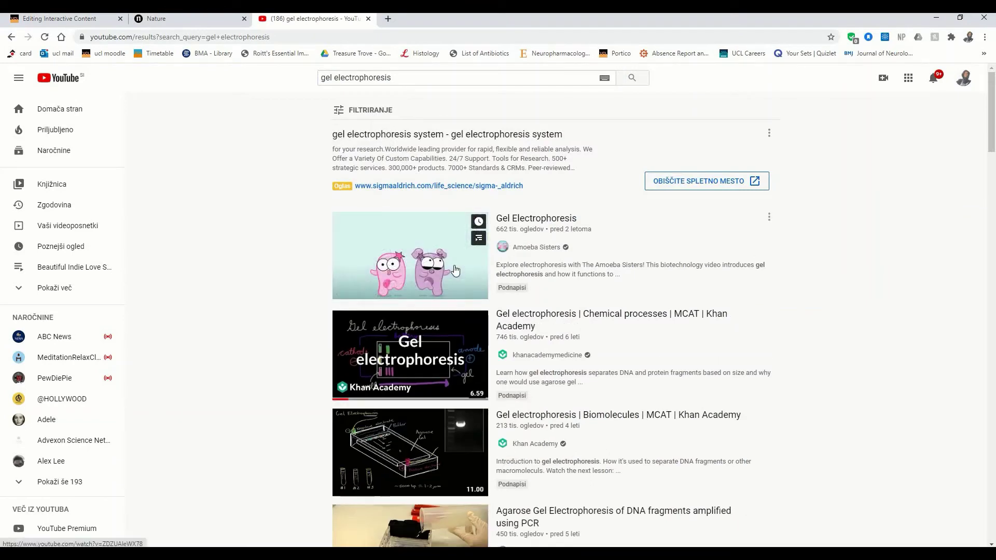
pyautogui.click(423, 275)
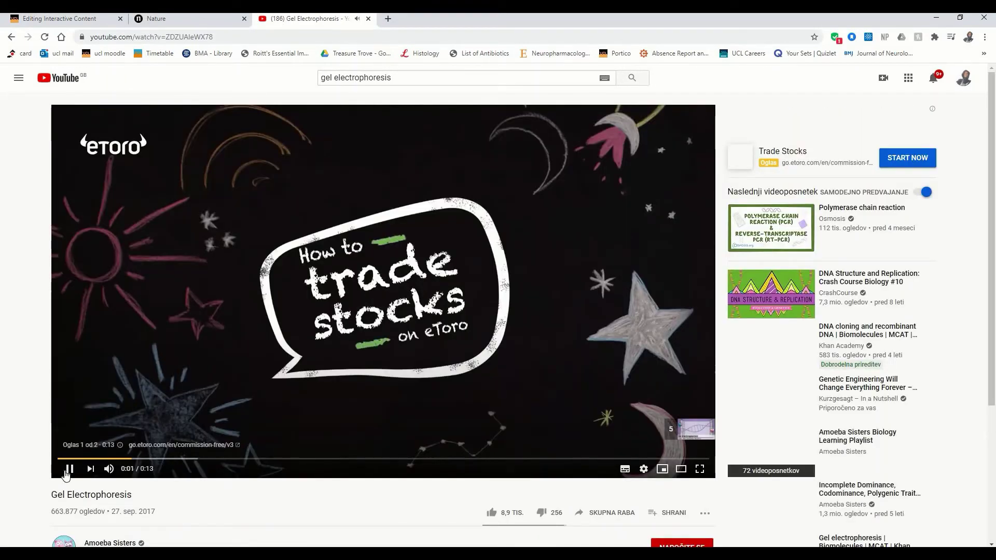
# Step: Copy the web address of the Gel Electrophoresis video
pyautogui.click(206, 36)
pyautogui.hotkey('ctrl', 'c')
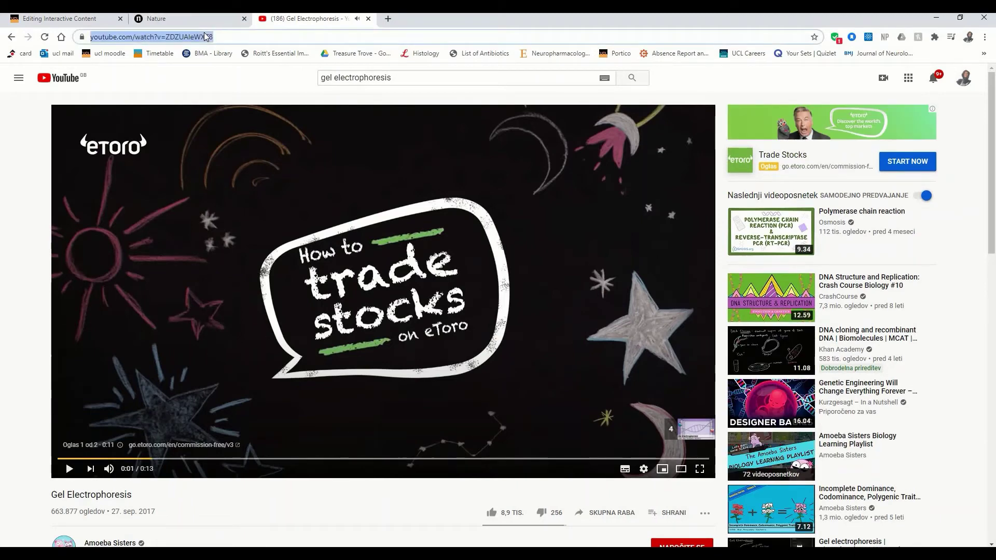
pyautogui.rightClick(119, 39)
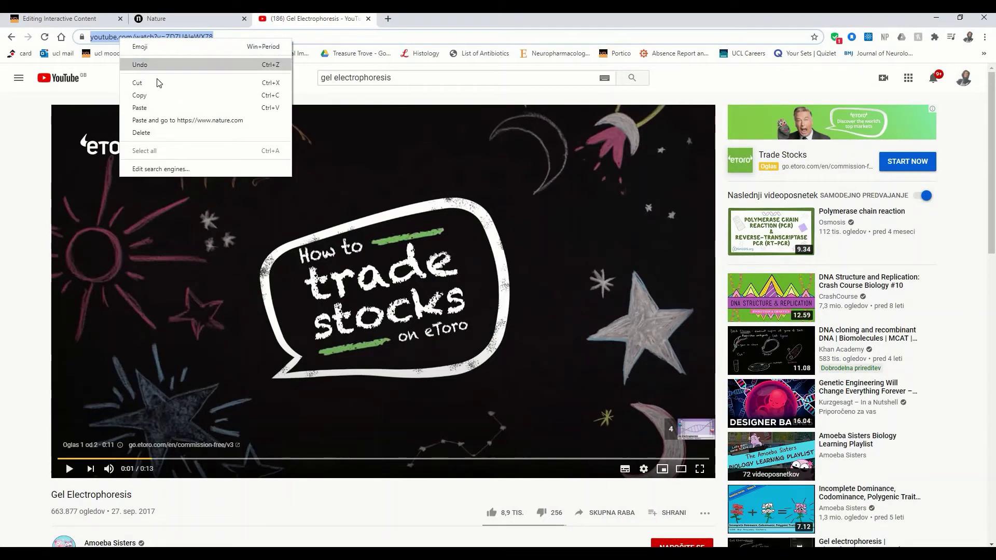
pyautogui.click(150, 97)
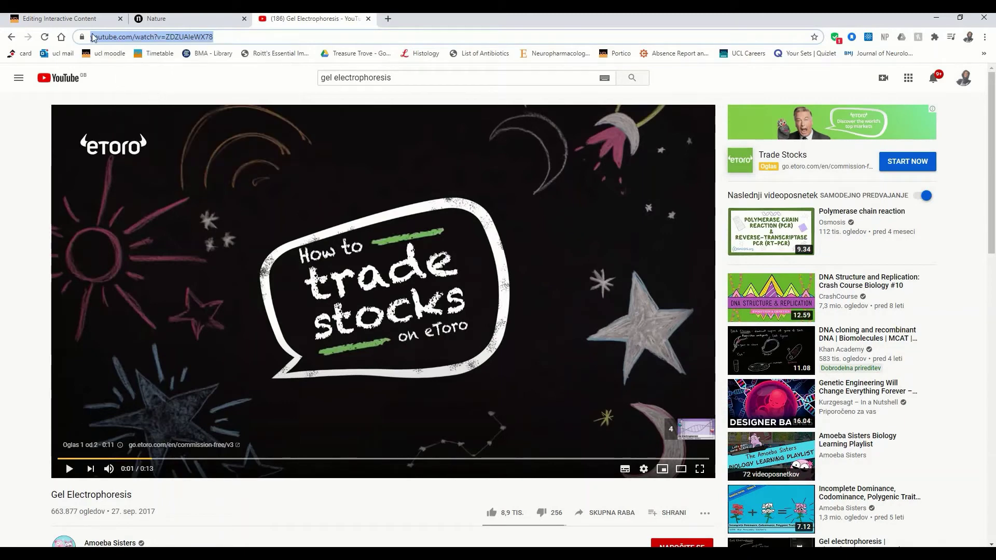
# Step: Return to the Moodle editor and insert the copied YouTube link as the video source of "Video 1"
pyautogui.click(83, 19)
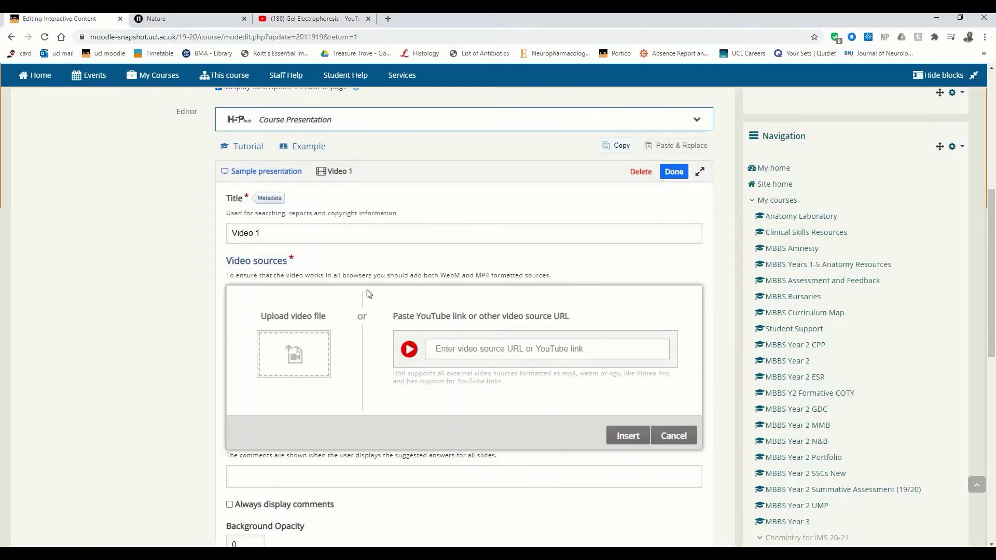
pyautogui.scroll(-1, 350, 274)
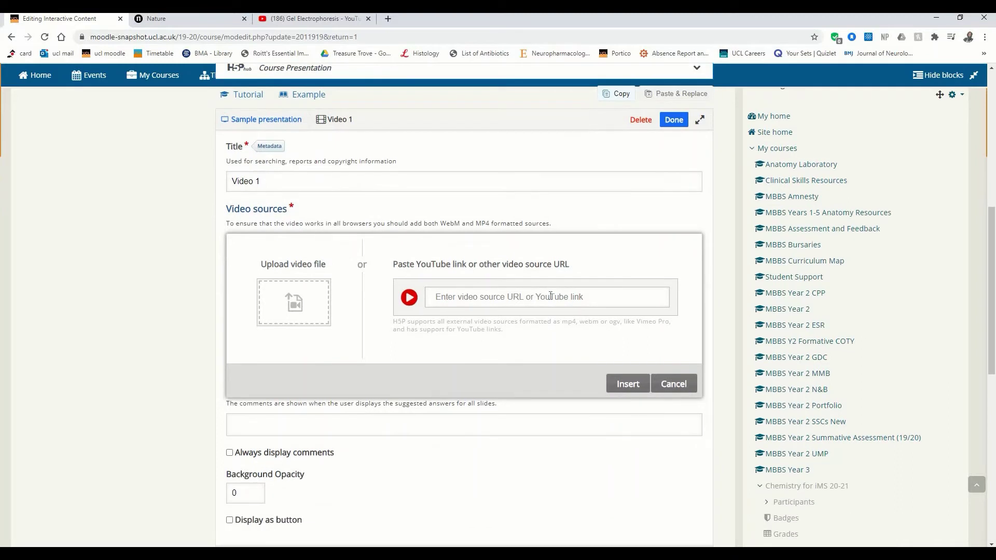
pyautogui.click(501, 297)
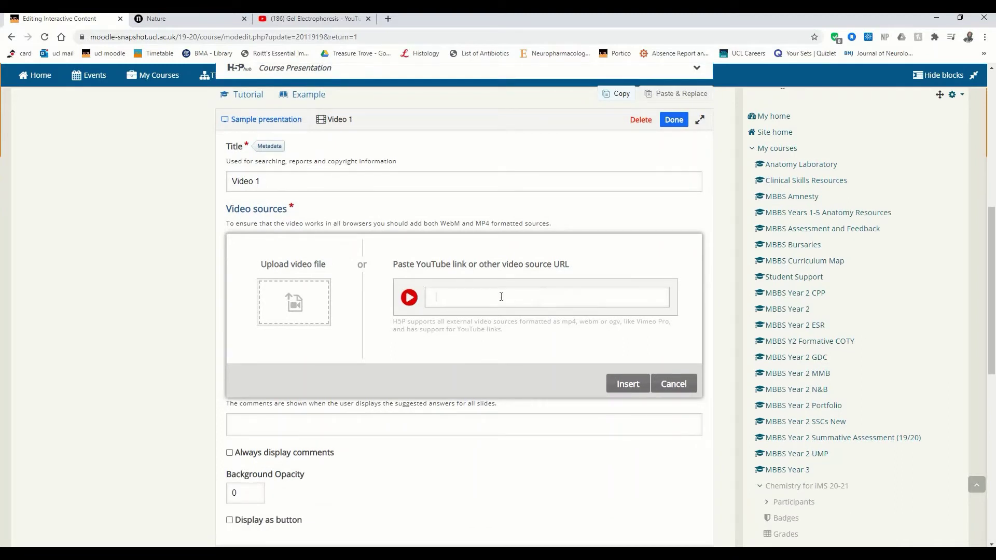
pyautogui.rightClick(449, 307)
pyautogui.click(471, 383)
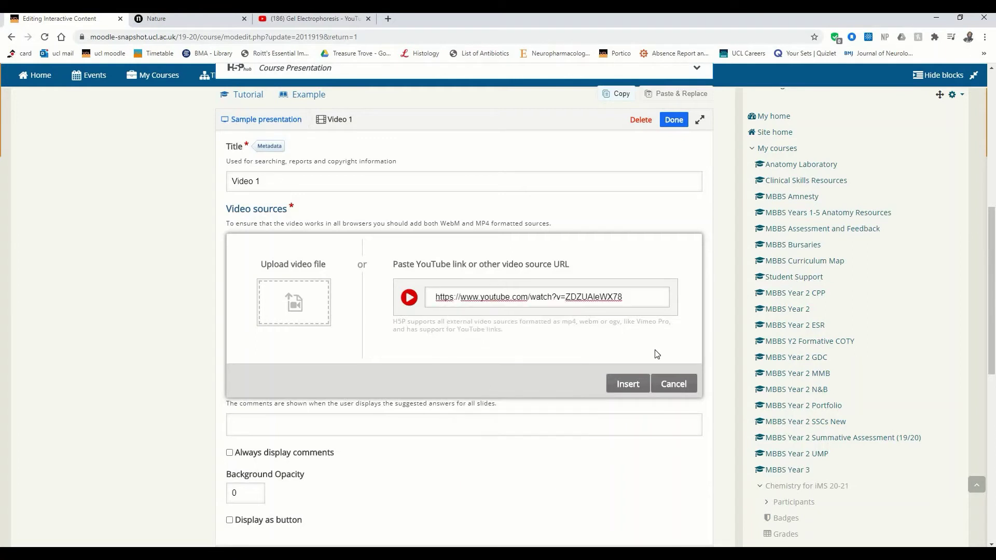
pyautogui.click(628, 384)
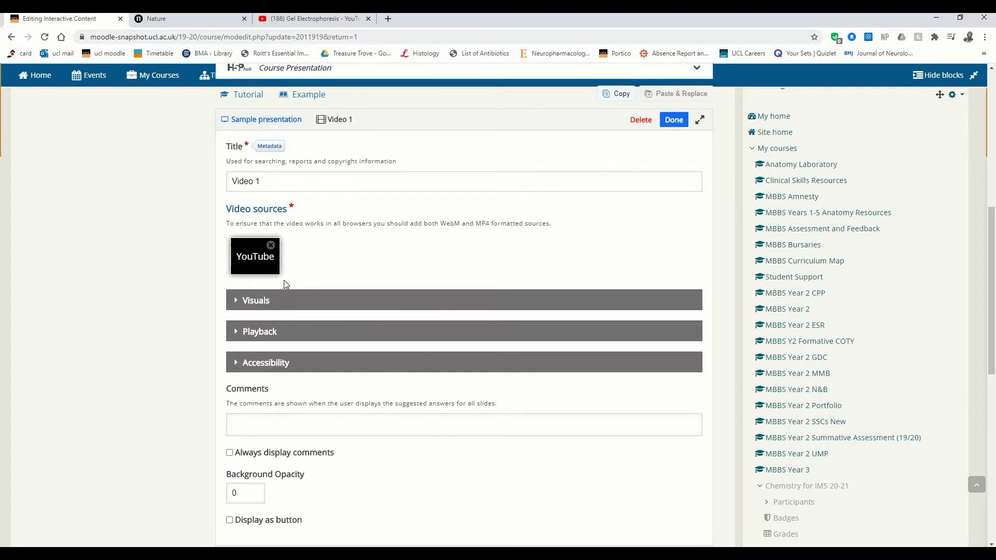
# Step: Examine the video's Visuals, Playback and Accessibility settings, including the poster image, auto-play, loop and video track options
pyautogui.click(261, 303)
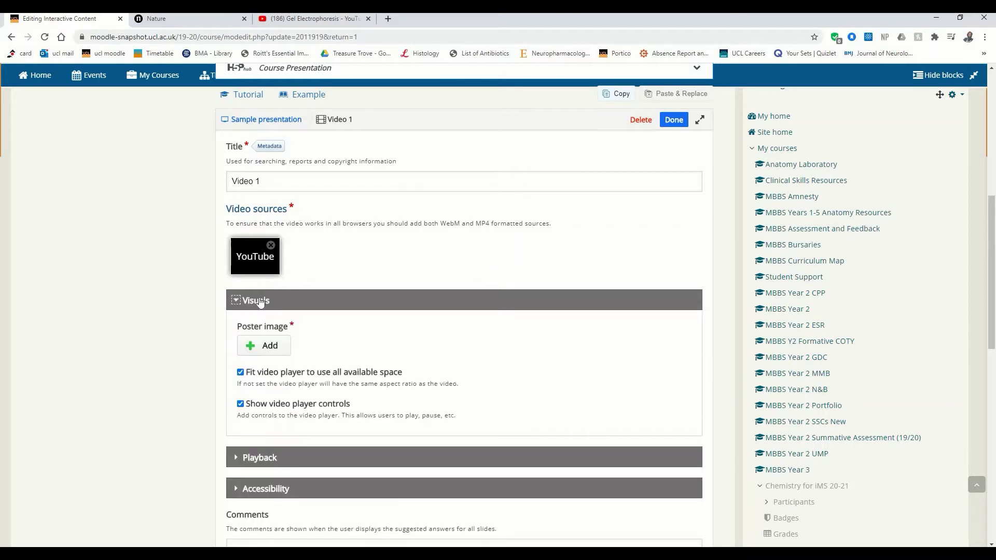
pyautogui.click(265, 346)
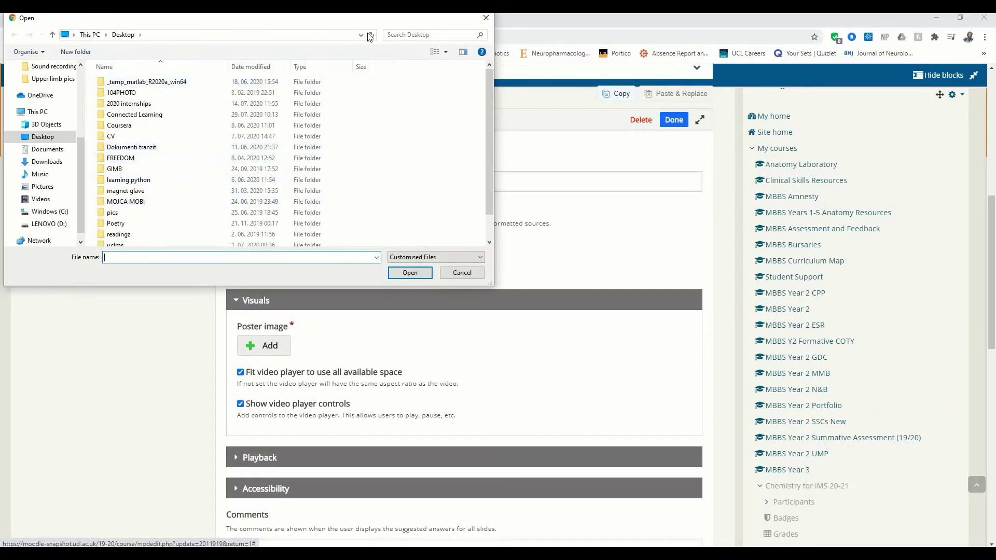
pyautogui.click(462, 273)
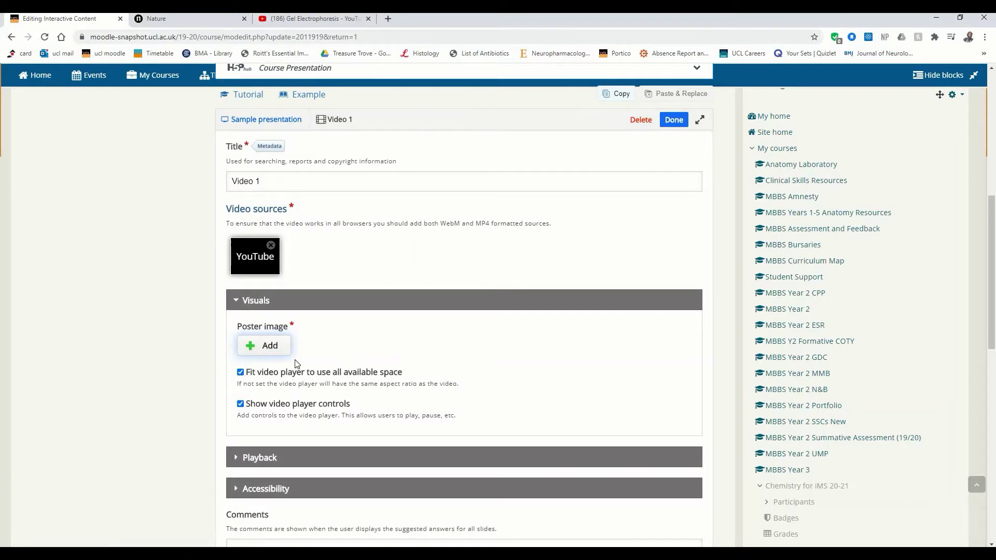
pyautogui.click(258, 307)
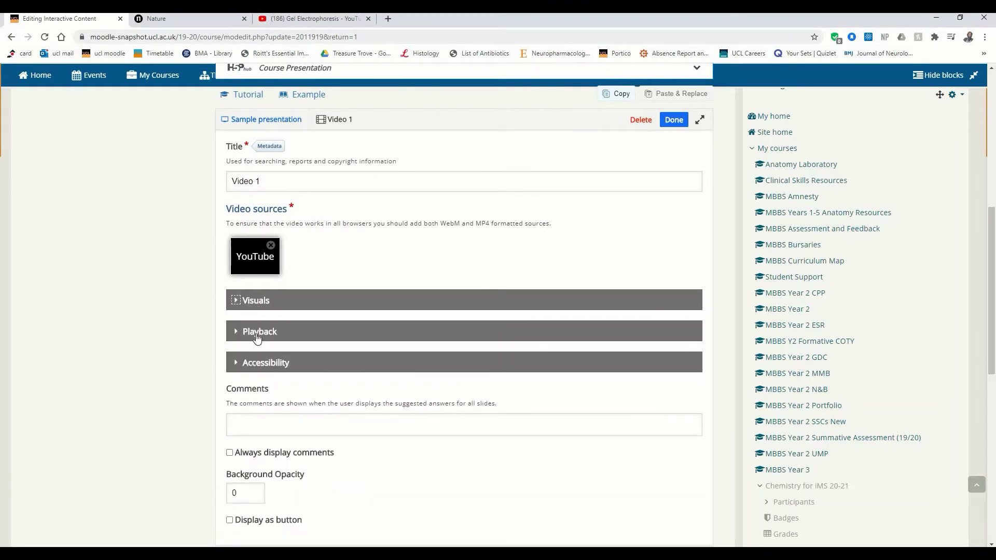
pyautogui.click(258, 336)
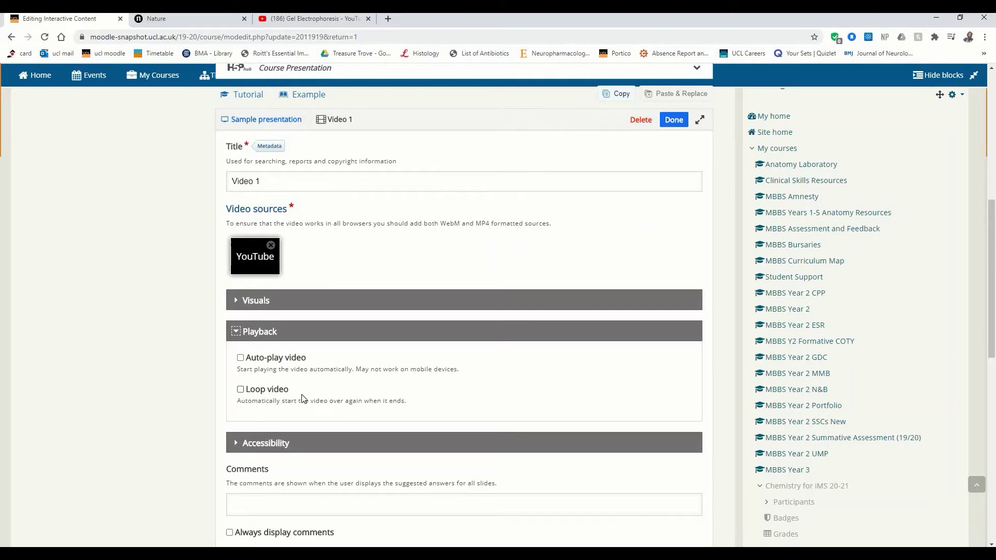
pyautogui.scroll(-2, 259, 358)
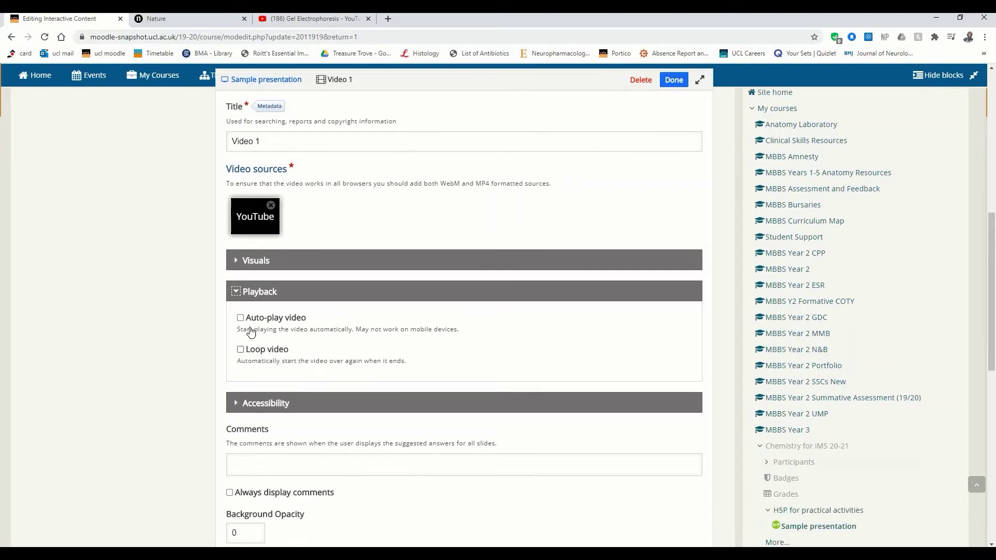
pyautogui.click(233, 248)
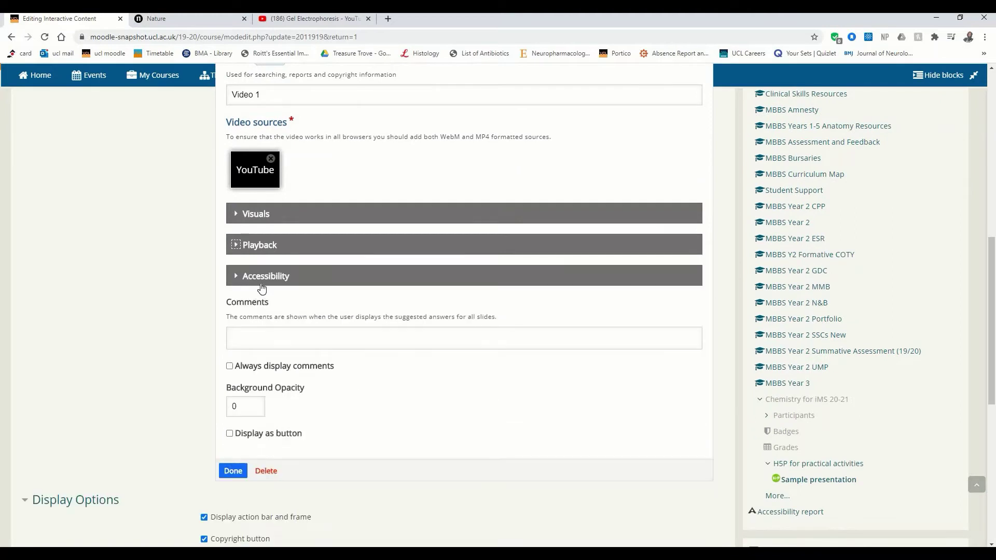
pyautogui.click(259, 281)
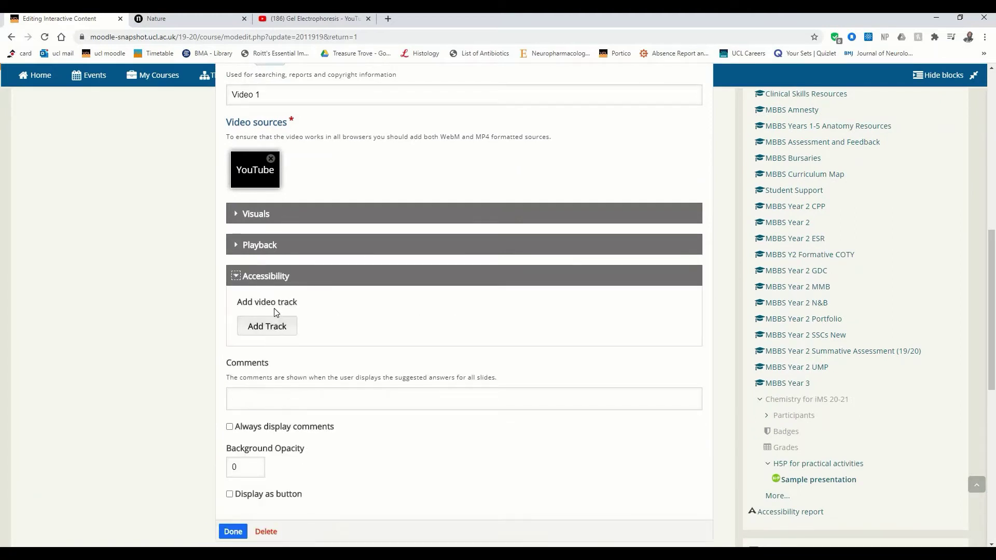
pyautogui.click(251, 283)
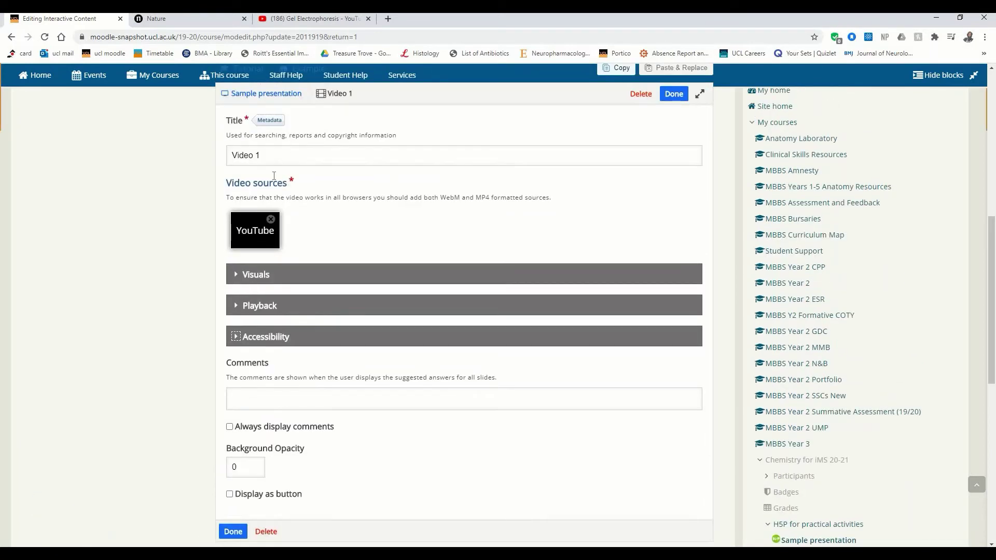
pyautogui.click(261, 308)
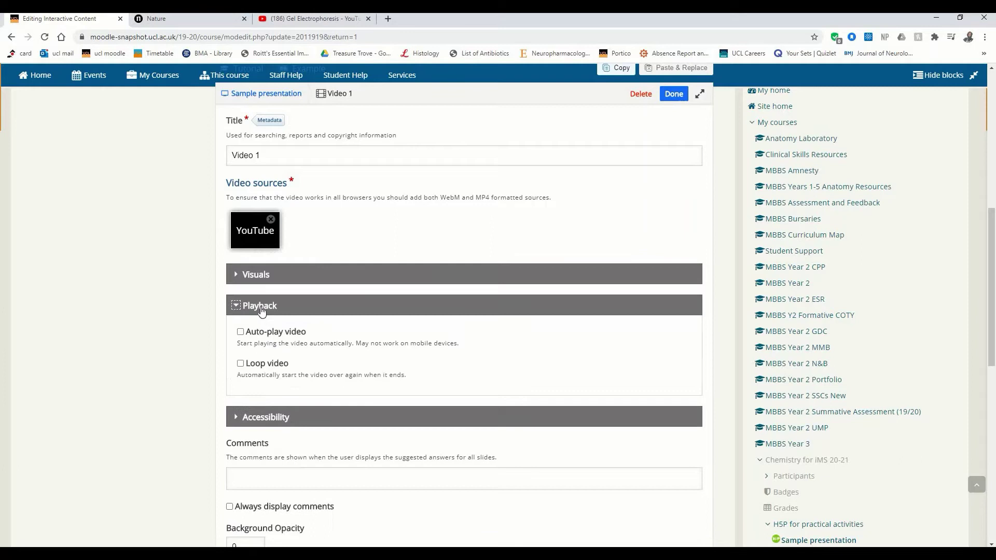
pyautogui.click(261, 274)
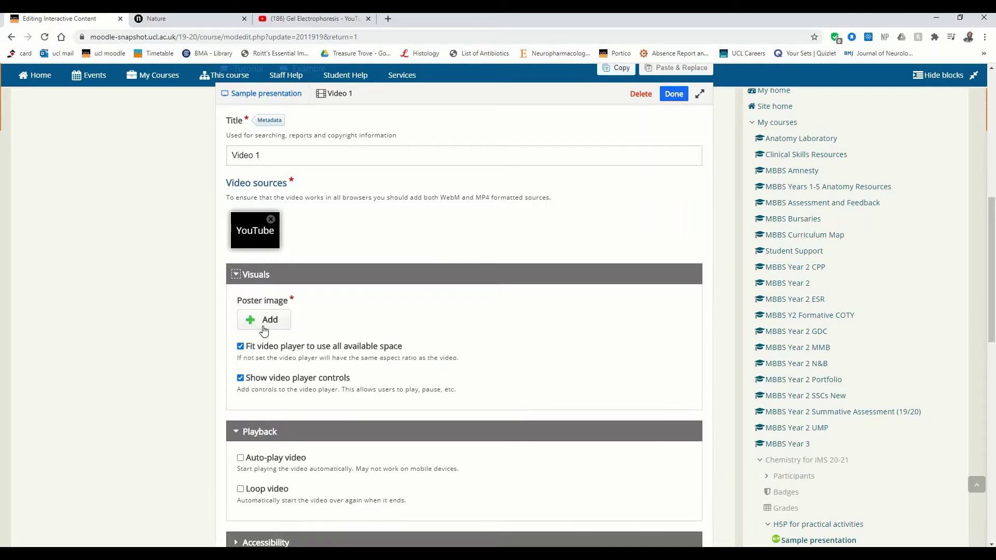
pyautogui.click(258, 276)
pyautogui.click(261, 307)
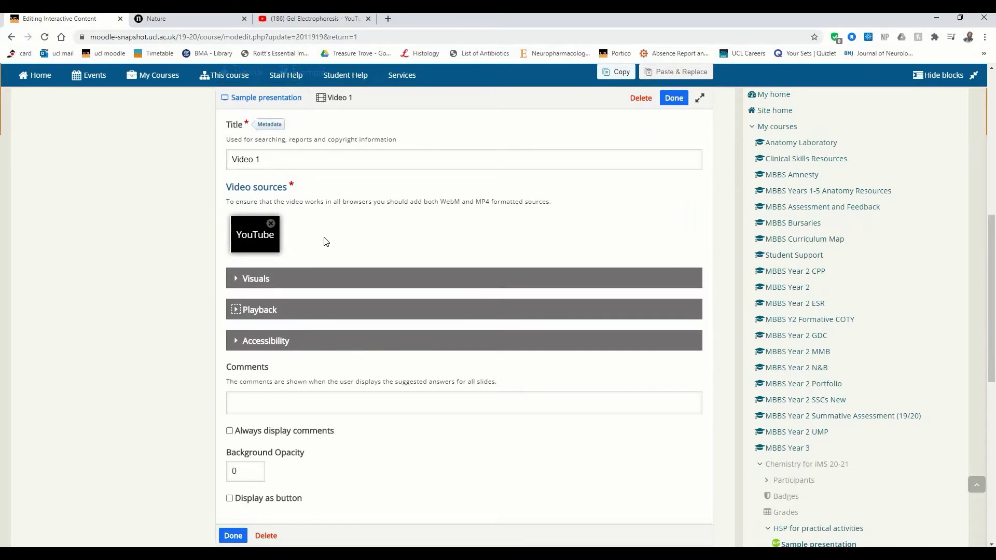
pyautogui.scroll(2, 325, 242)
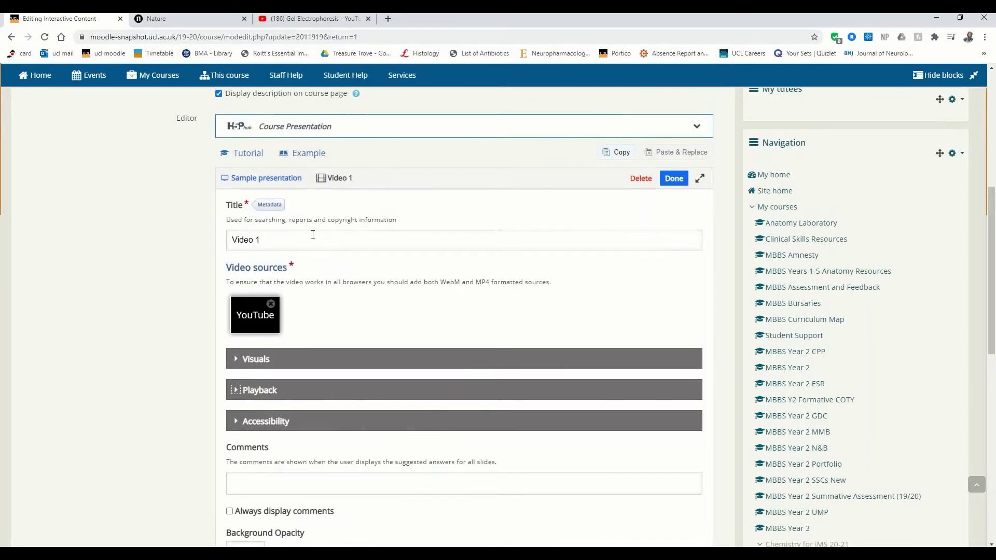
pyautogui.scroll(-2, 311, 249)
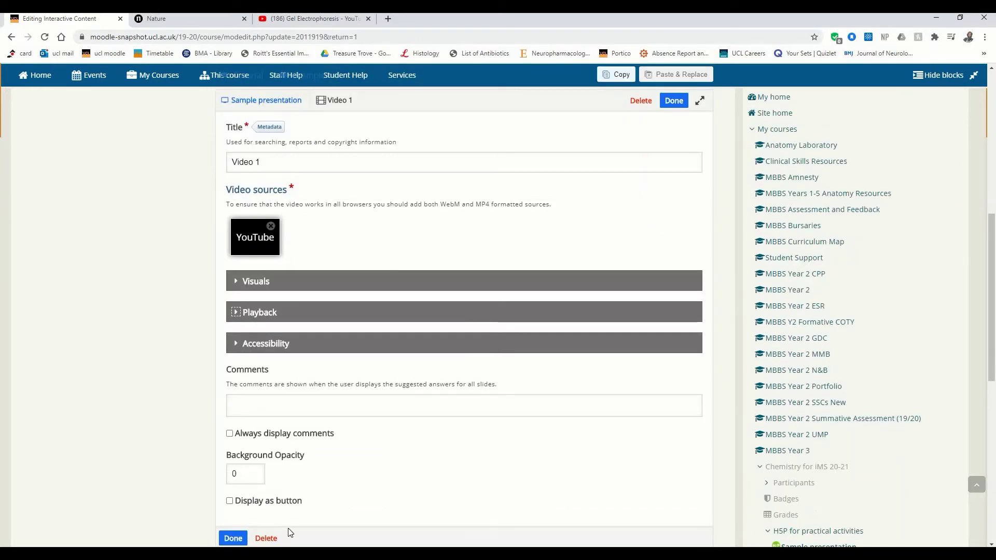
pyautogui.scroll(3, 602, 337)
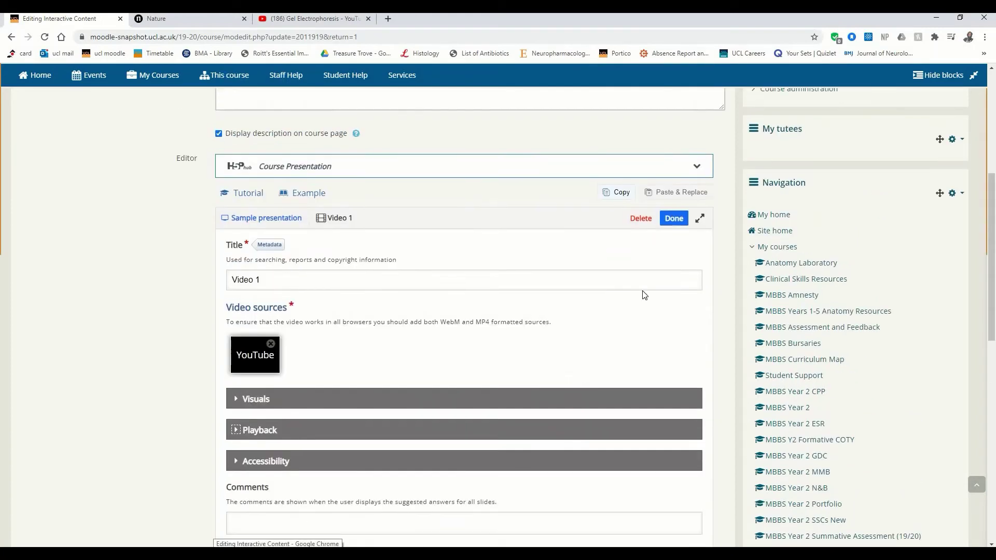
# Step: Finish the video element, shrink it on the first slide and place it in the lower-right area beside the numbered steps
pyautogui.click(675, 221)
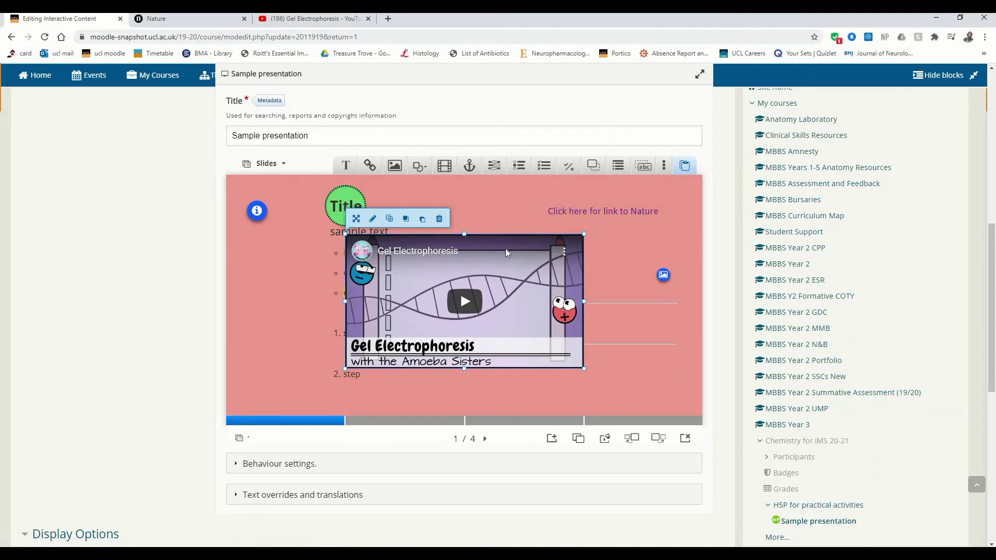
pyautogui.moveTo(346, 235); pyautogui.dragTo(387, 252)
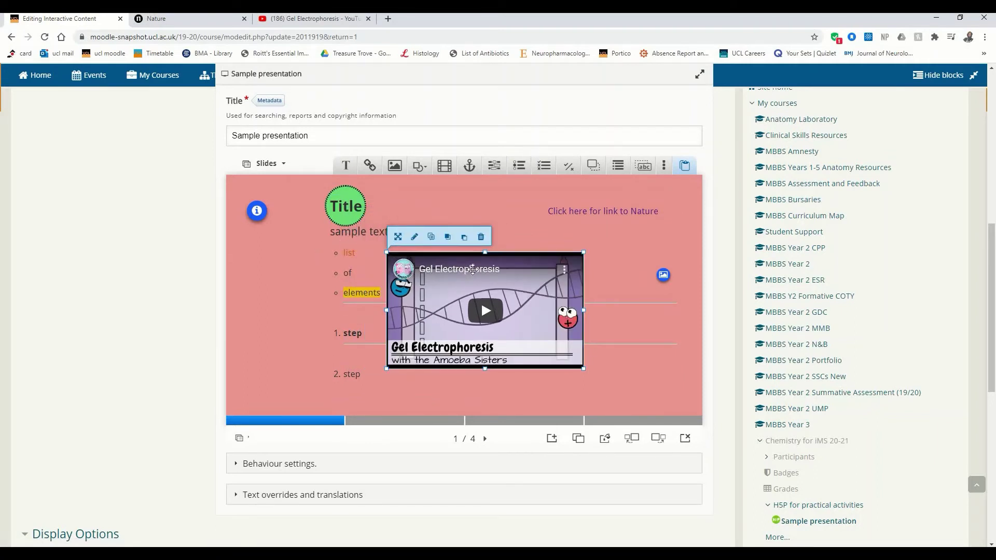
pyautogui.moveTo(471, 269); pyautogui.dragTo(525, 308)
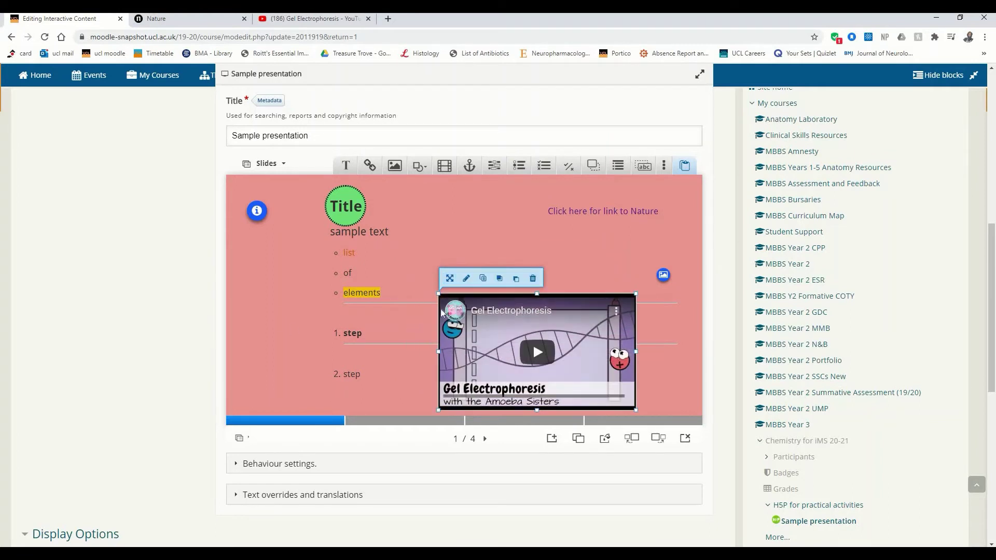
pyautogui.click(284, 328)
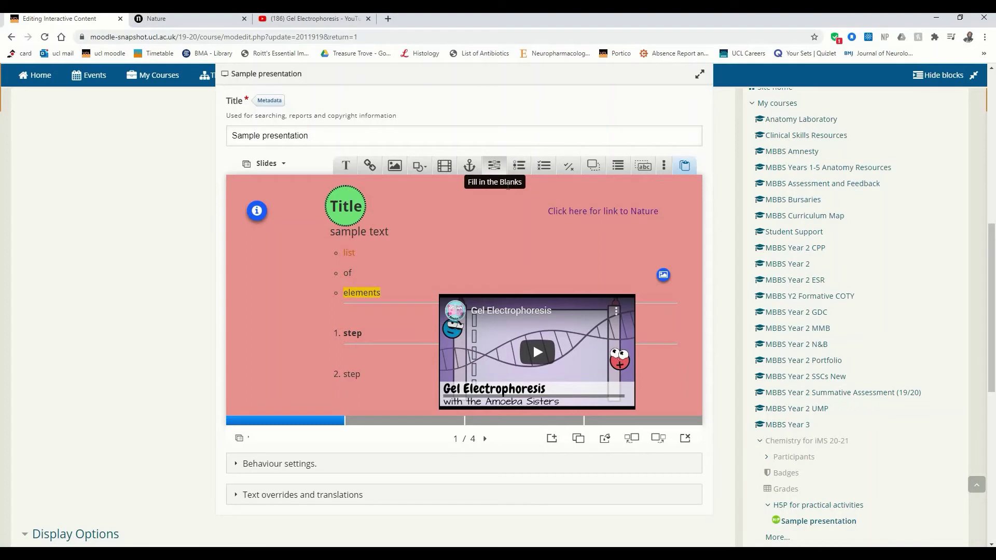
# Step: Add a Fill in the Blanks question titled "Question 1" to the second slide
pyautogui.click(405, 424)
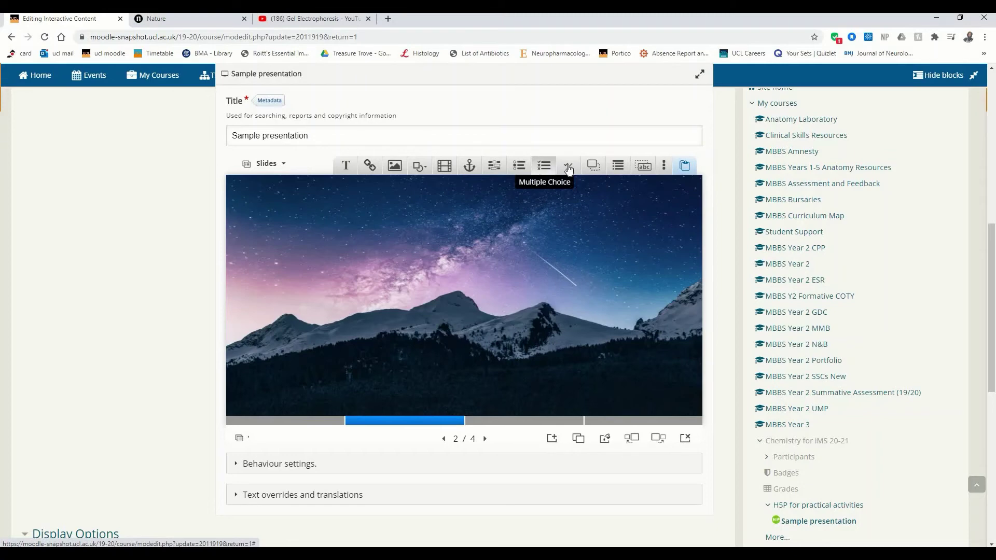
pyautogui.click(664, 165)
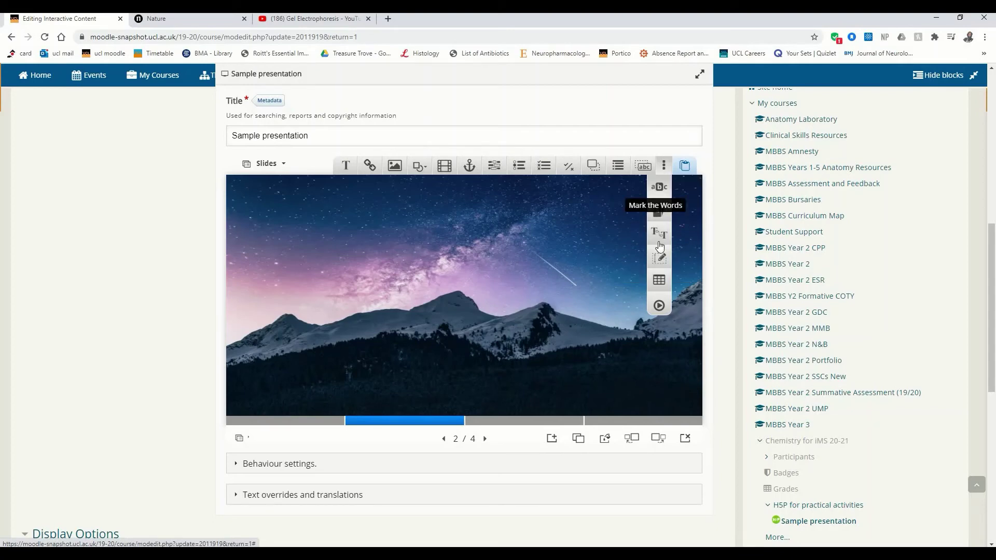
pyautogui.click(664, 165)
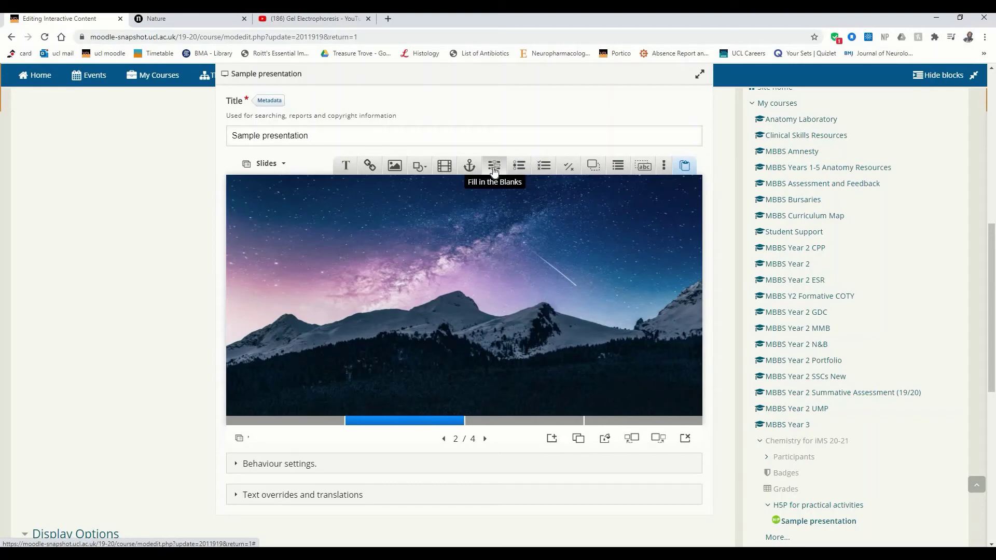
pyautogui.moveTo(485, 171); pyautogui.dragTo(415, 297)
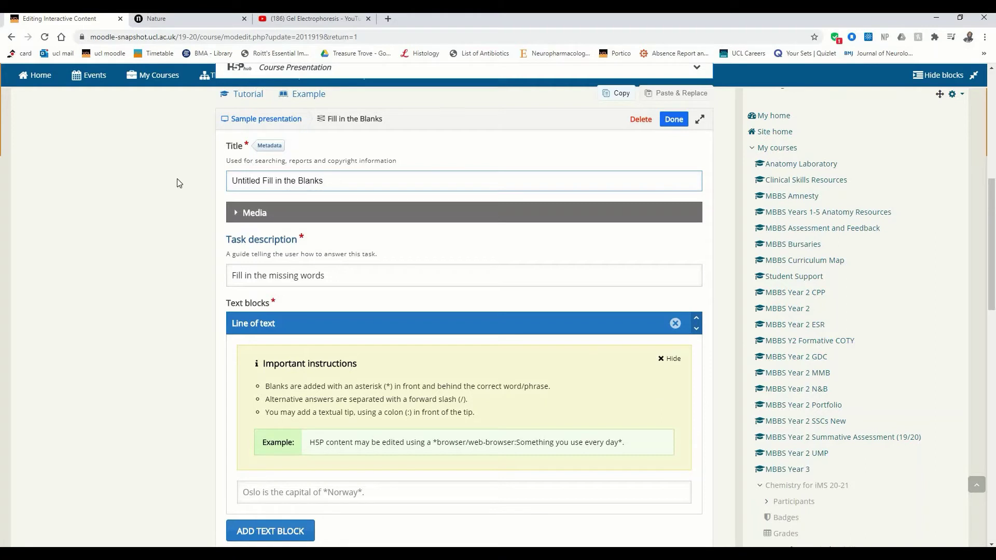
pyautogui.hotkey('ctrl', 'a')
pyautogui.write('Question 1')
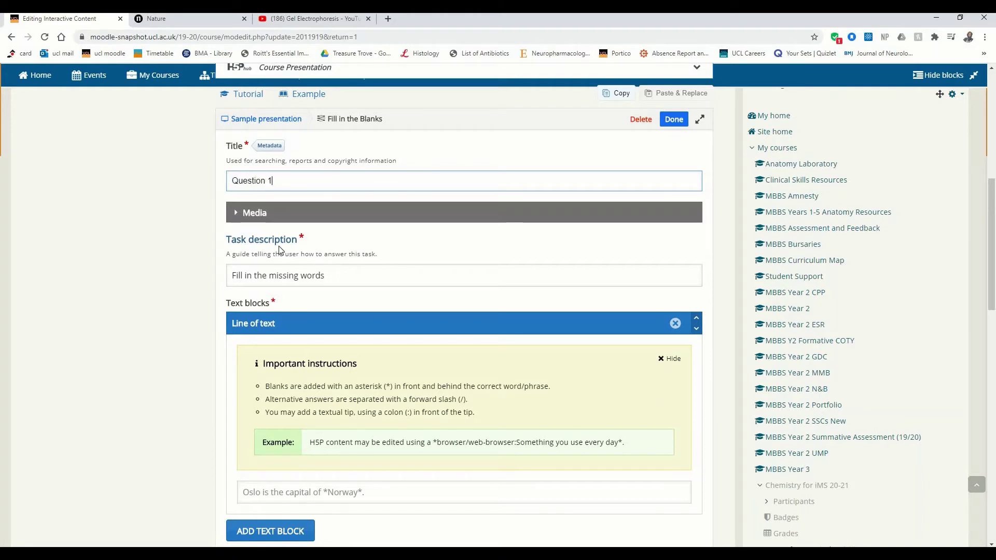
# Step: Enter the text block "*Mandible* is the strongest bone of the body." so that Mandible is the blank
pyautogui.scroll(-1, 270, 197)
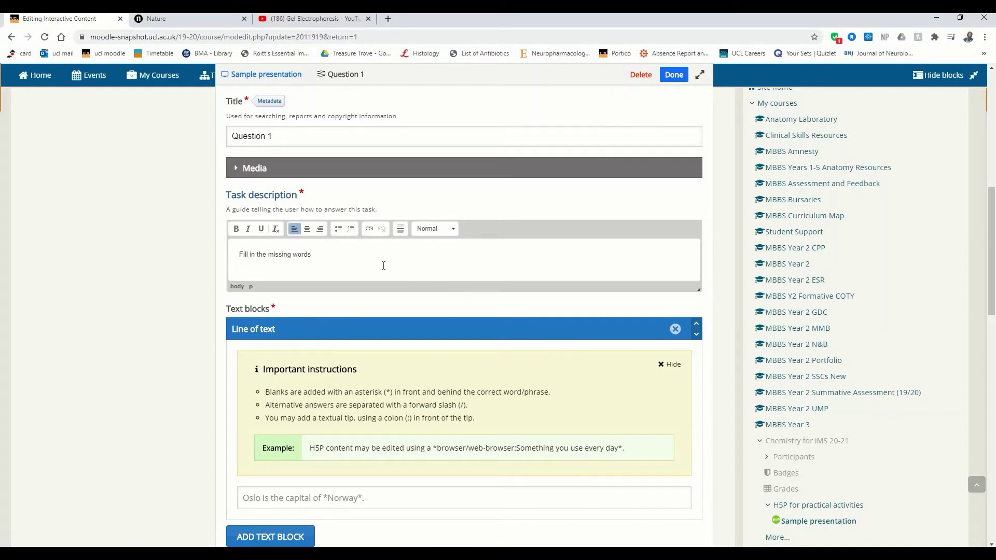
pyautogui.scroll(-1, 381, 265)
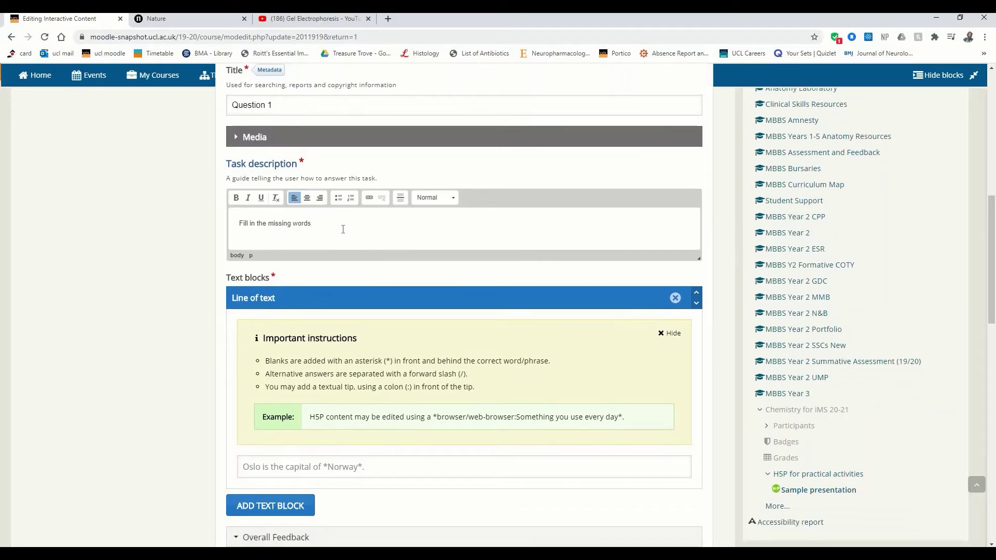
pyautogui.scroll(-3, 364, 311)
pyautogui.scroll(2, 379, 411)
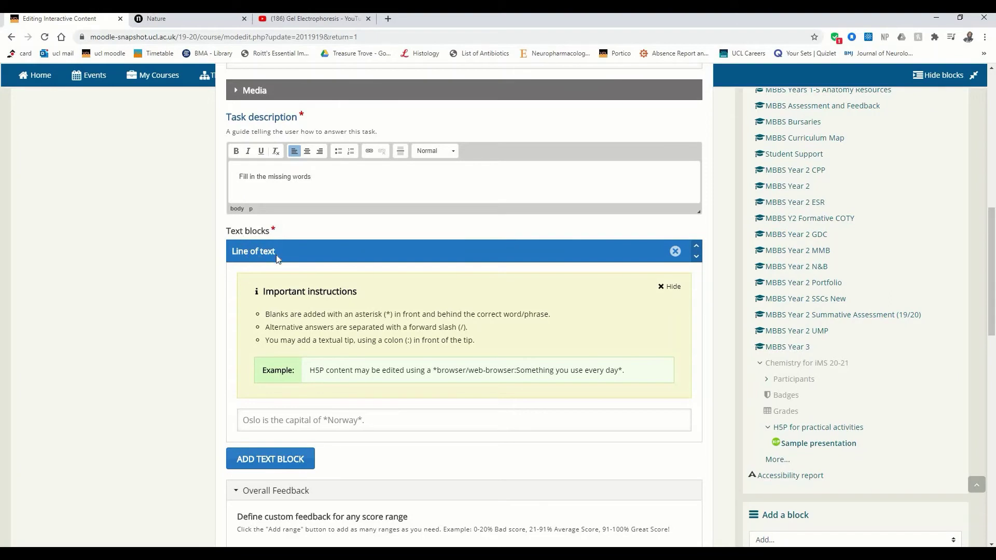
pyautogui.click(288, 421)
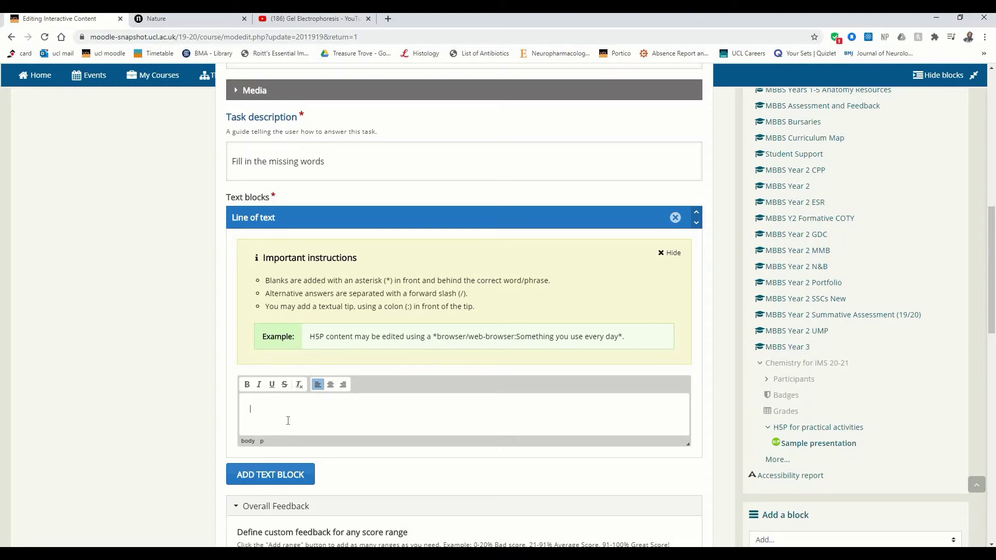
pyautogui.write('M')
pyautogui.write('andible')
pyautogui.write('e is the stronge')
pyautogui.write('st bone of the ')
pyautogui.write('body')
pyautogui.write('*')
pyautogui.write('*')
# Step: Review and finish the Fill in the Blanks question, then move it toward the left side of the second slide
pyautogui.scroll(-3, 296, 419)
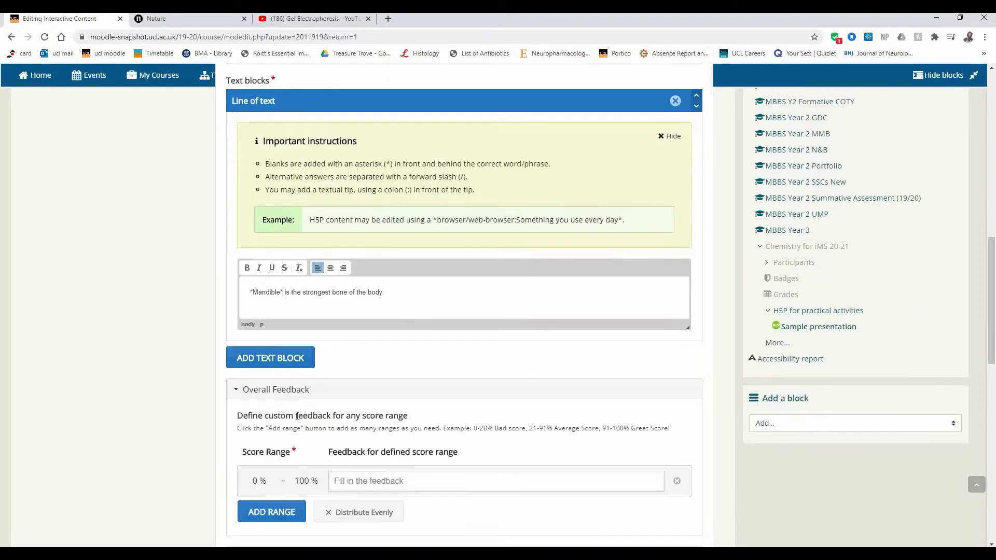
pyautogui.scroll(-9, 381, 421)
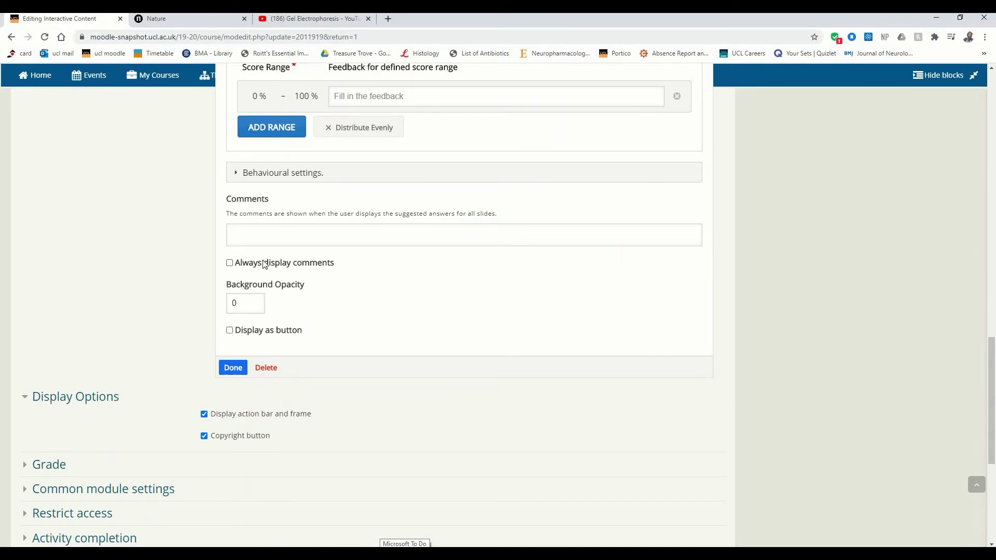
pyautogui.scroll(10, 262, 262)
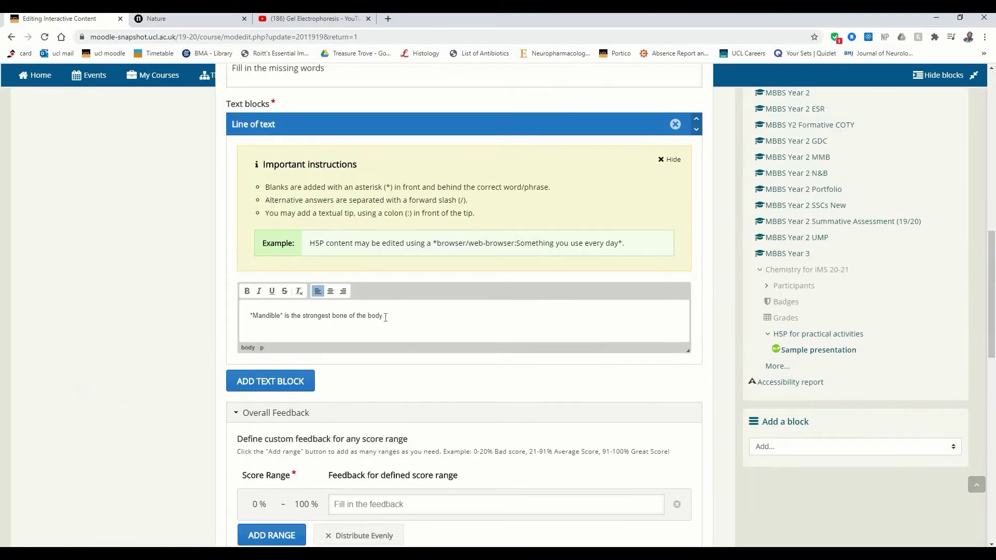
pyautogui.scroll(1, 387, 319)
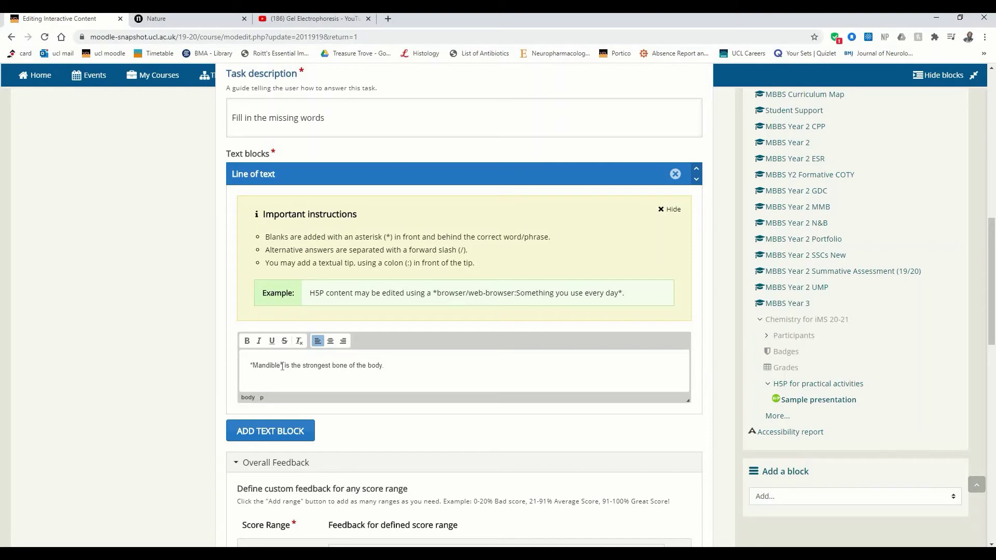
pyautogui.scroll(4, 282, 366)
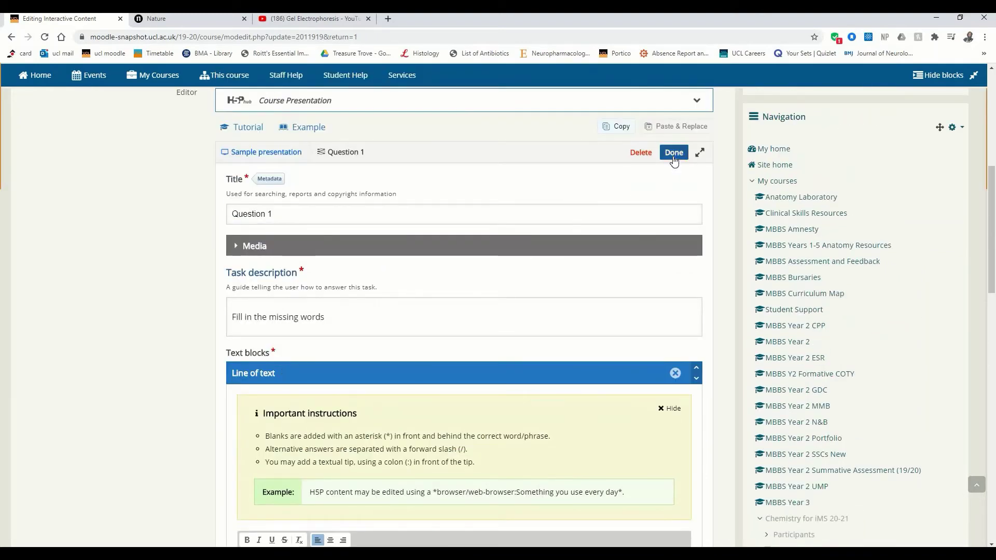
pyautogui.click(674, 153)
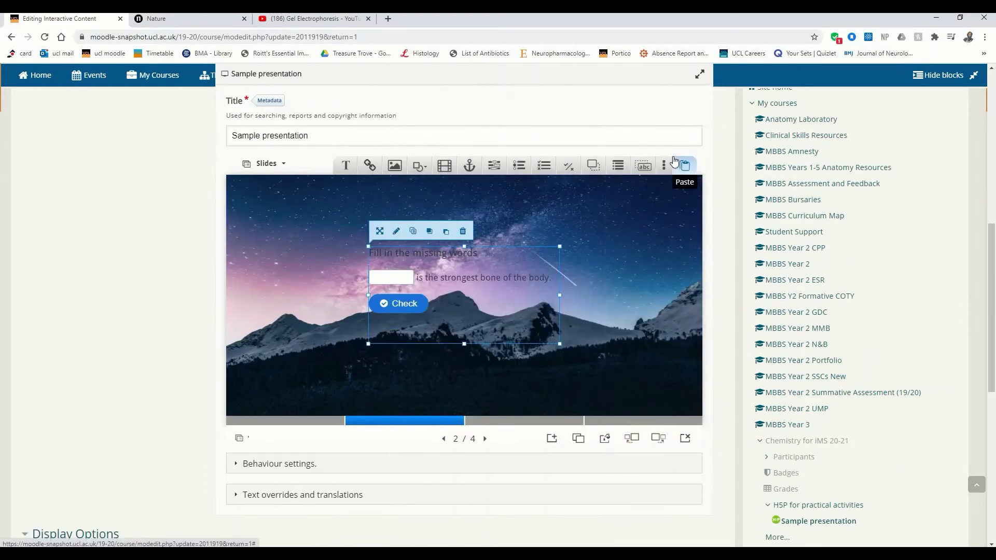
pyautogui.moveTo(406, 254); pyautogui.dragTo(372, 285)
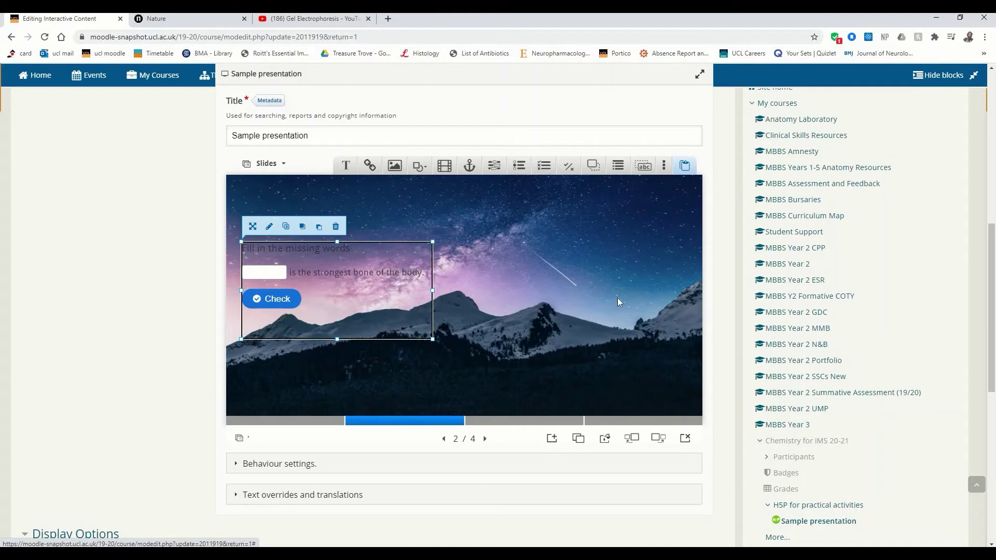
# Step: Set the second slide's own background colour fill to white, #ffffff
pyautogui.click(605, 438)
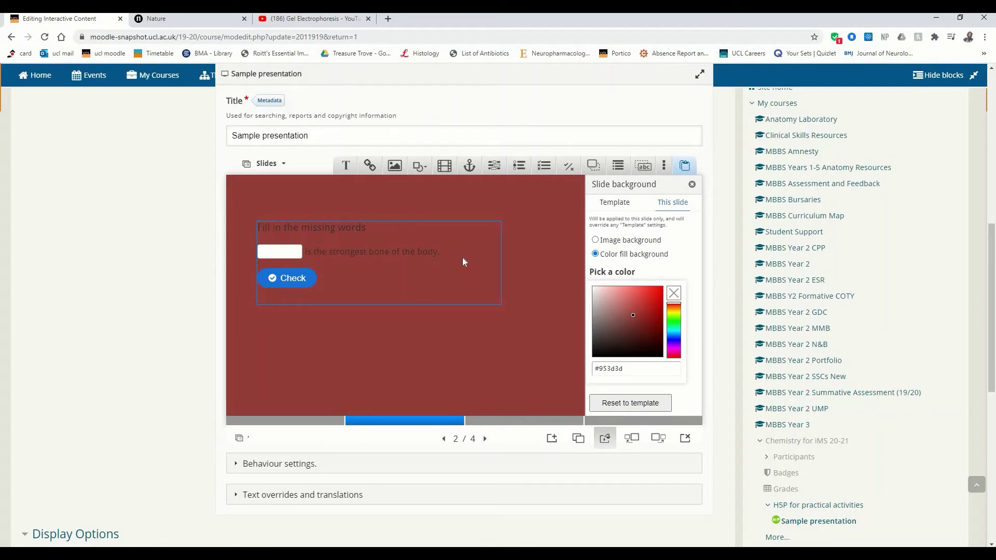
pyautogui.click(630, 310)
pyautogui.moveTo(595, 291); pyautogui.dragTo(586, 282)
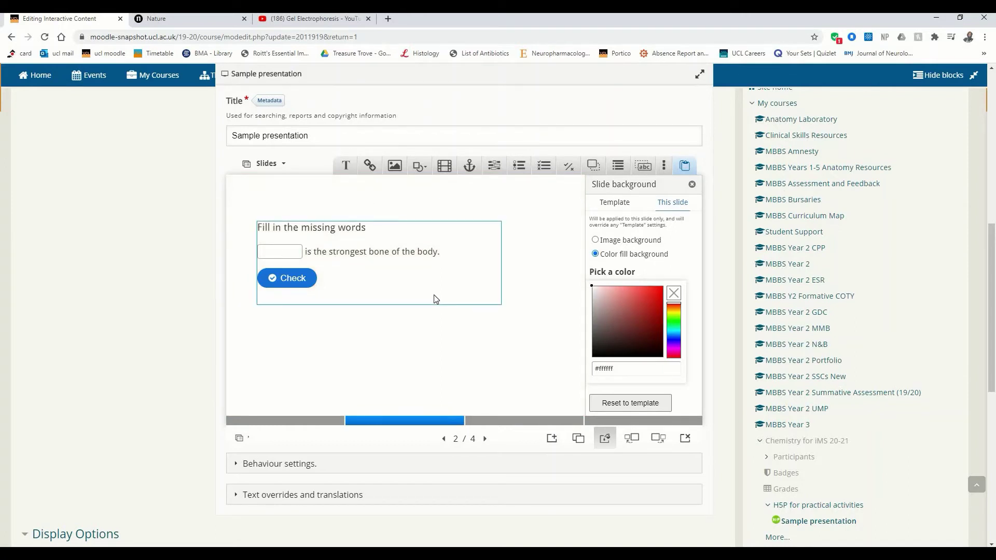
pyautogui.click(692, 185)
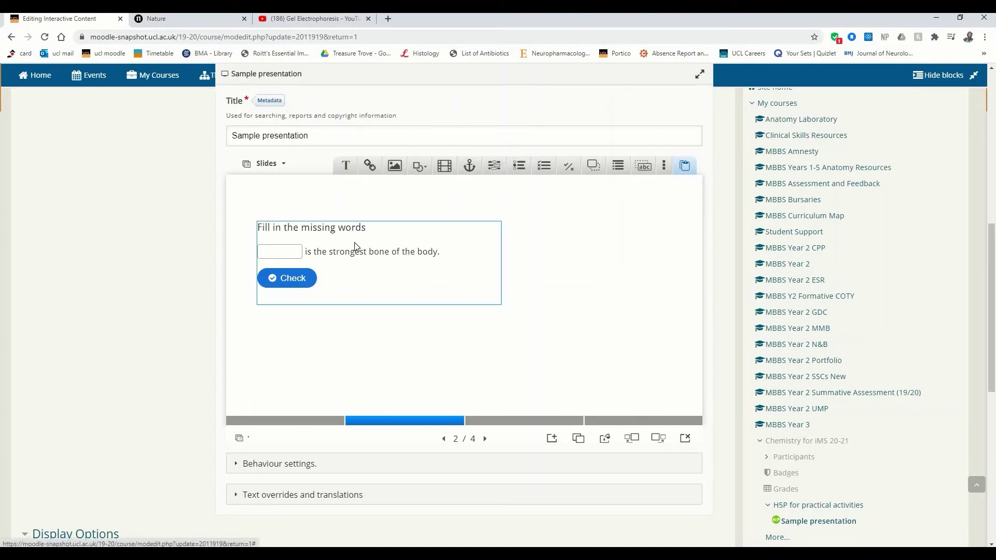
# Step: Move the Fill in the Blanks question into the upper-left corner of the second slide
pyautogui.click(333, 224)
pyautogui.moveTo(334, 224); pyautogui.dragTo(308, 193)
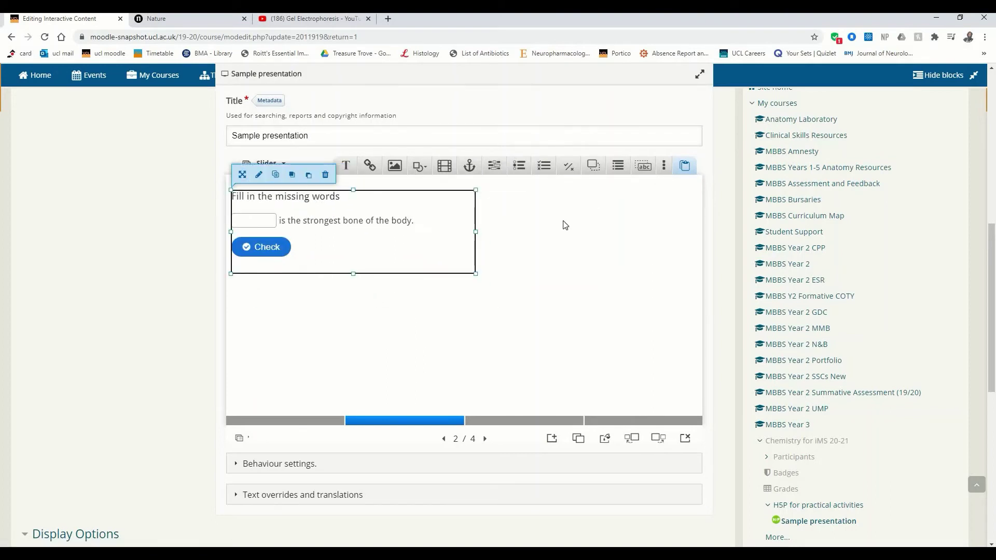
pyautogui.click(565, 225)
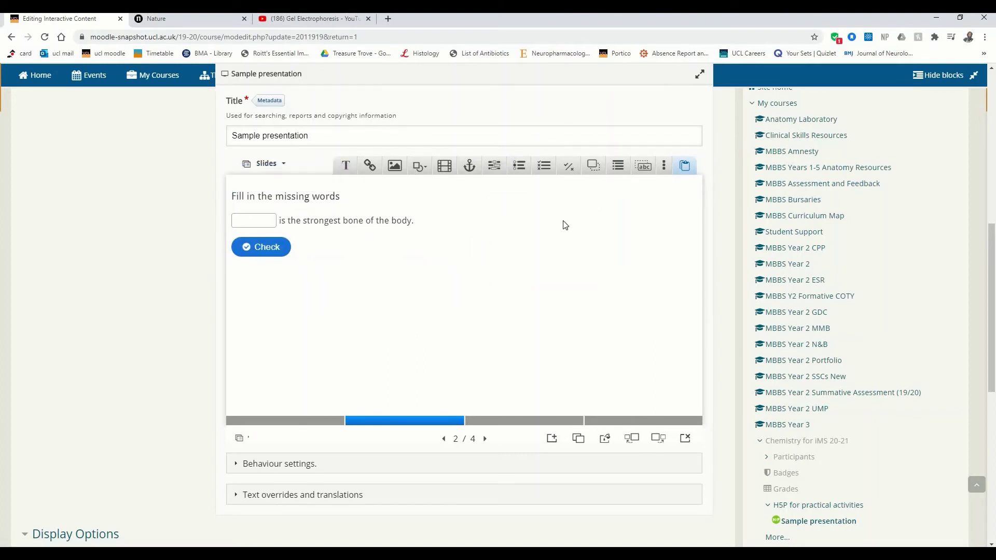
# Step: Add a Single Choice Set titled "Question 2" to the second slide
pyautogui.click(519, 165)
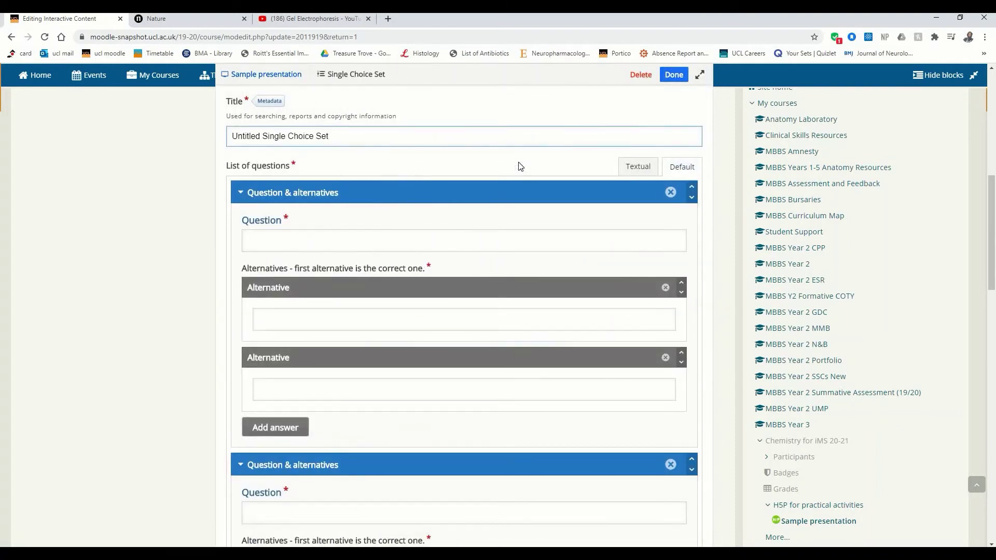
pyautogui.scroll(1, 441, 182)
pyautogui.moveTo(354, 199); pyautogui.dragTo(208, 178)
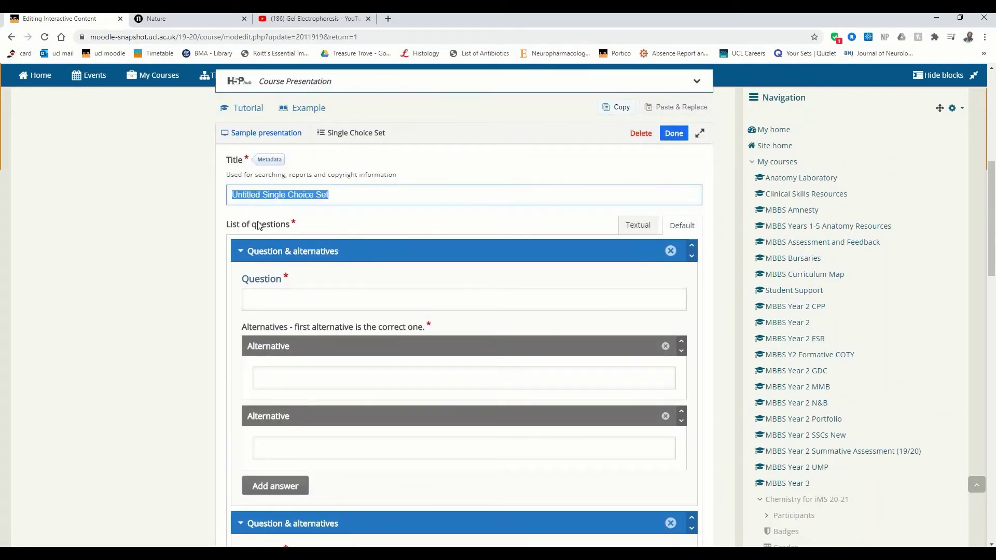
pyautogui.write('Question 2')
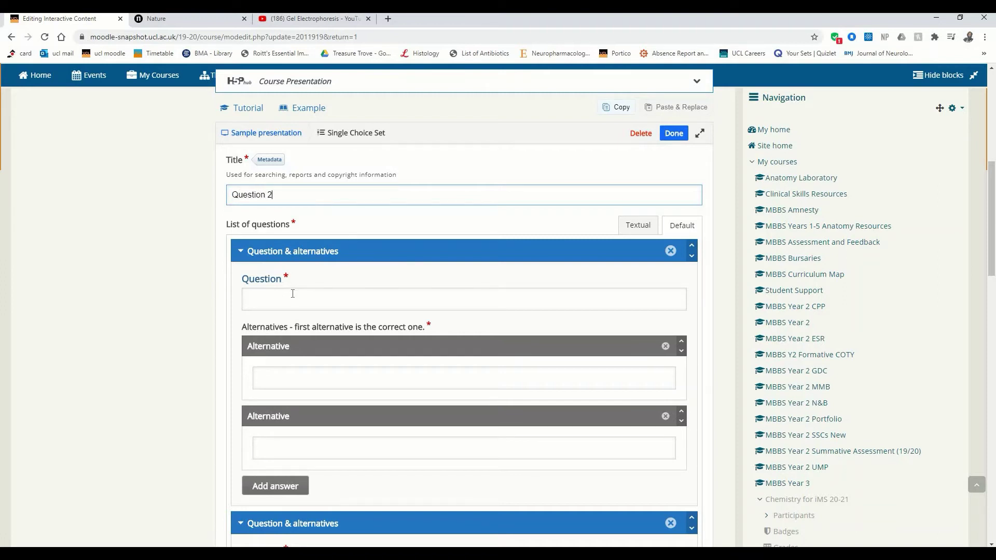
# Step: Add a third answer alternative to the first question of the Single Choice Set
pyautogui.click(292, 295)
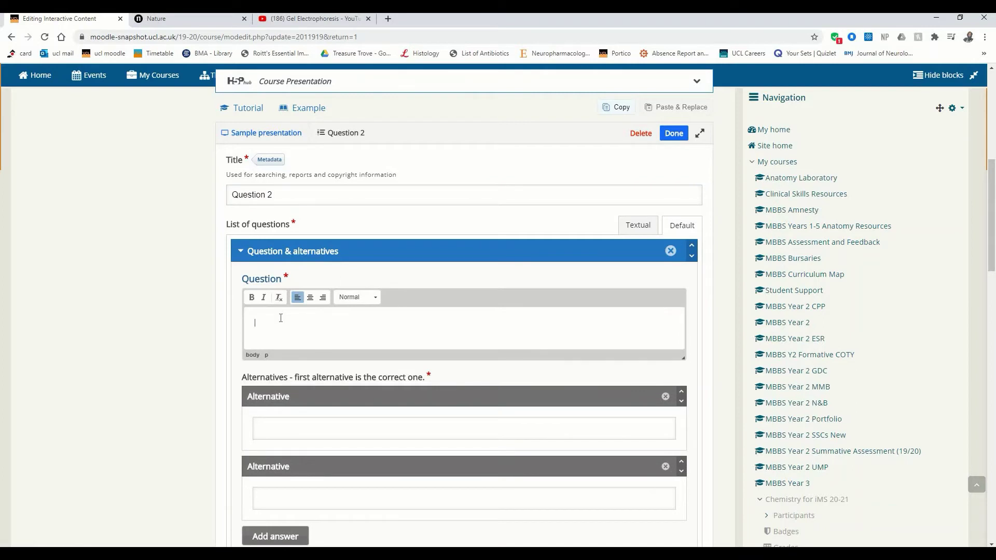
pyautogui.scroll(-1, 340, 289)
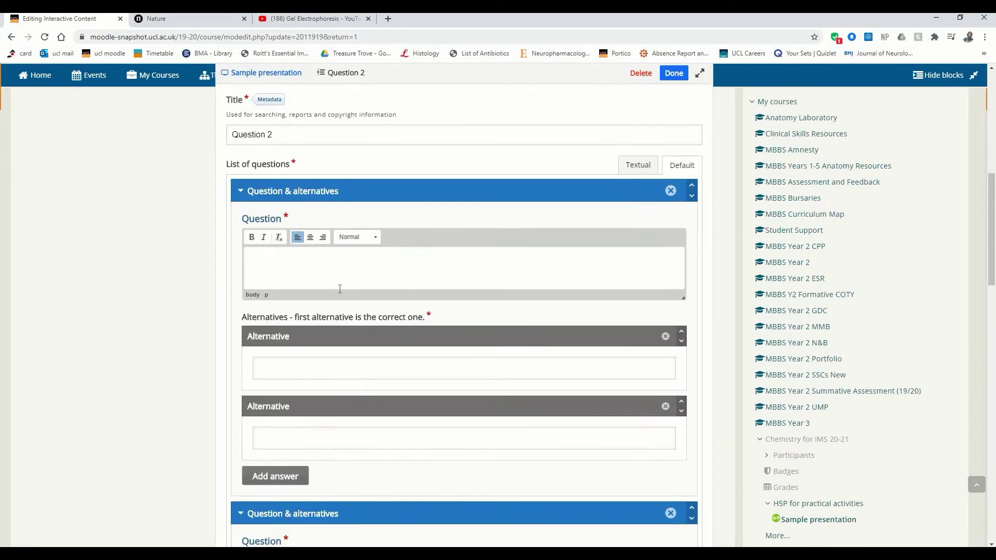
pyautogui.click(285, 480)
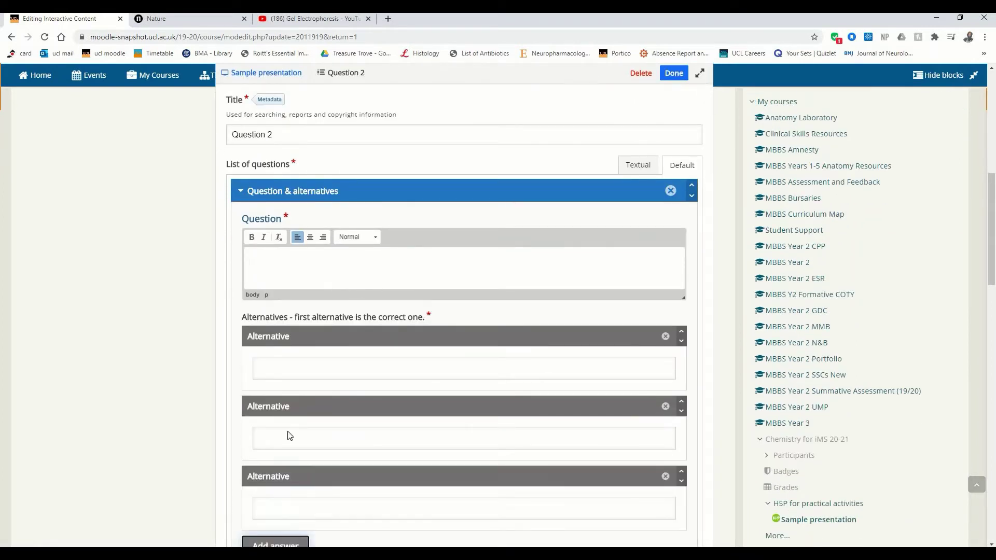
pyautogui.scroll(-1, 318, 314)
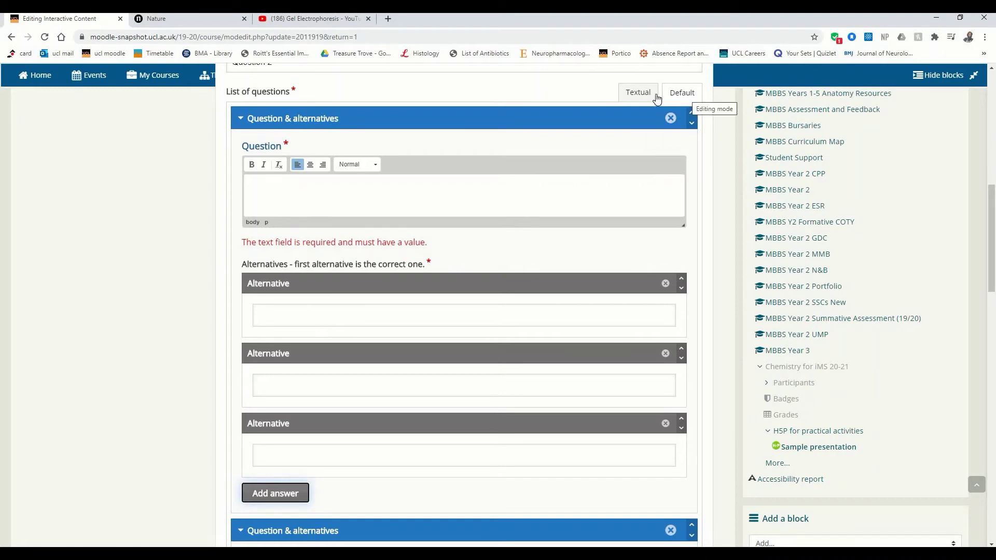
# Step: Remove the empty second question from the Single Choice Set
pyautogui.scroll(-5, 594, 198)
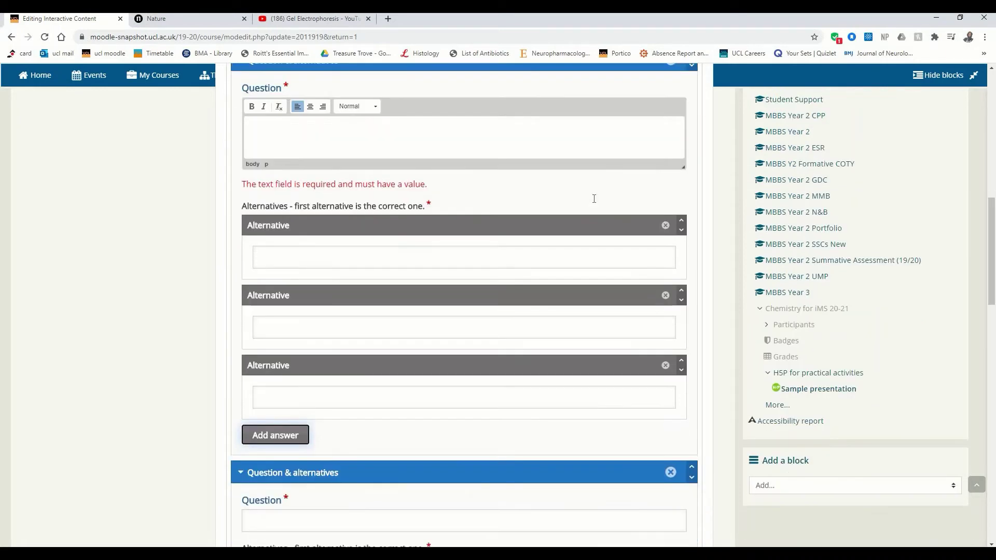
pyautogui.scroll(2, 594, 198)
pyautogui.scroll(3, 594, 198)
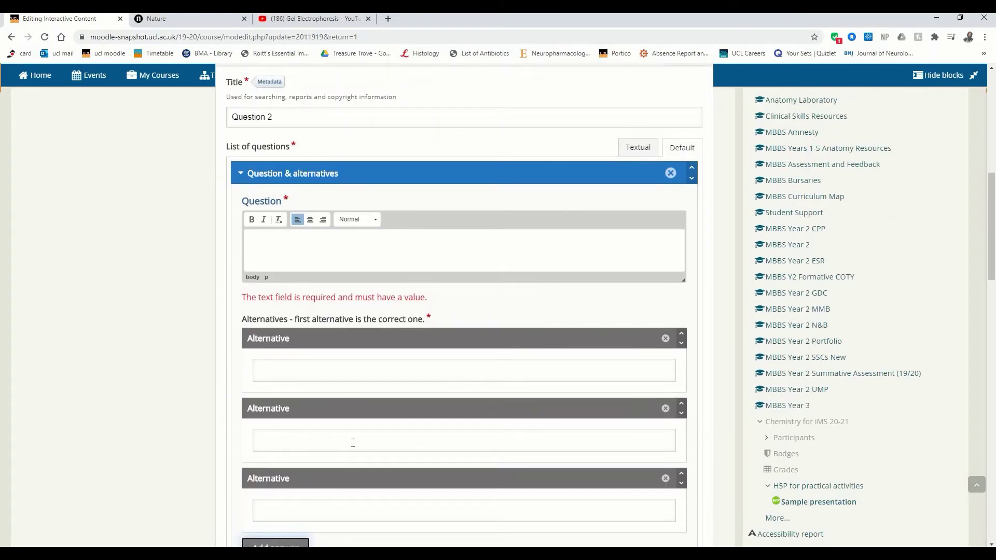
pyautogui.scroll(-1, 351, 446)
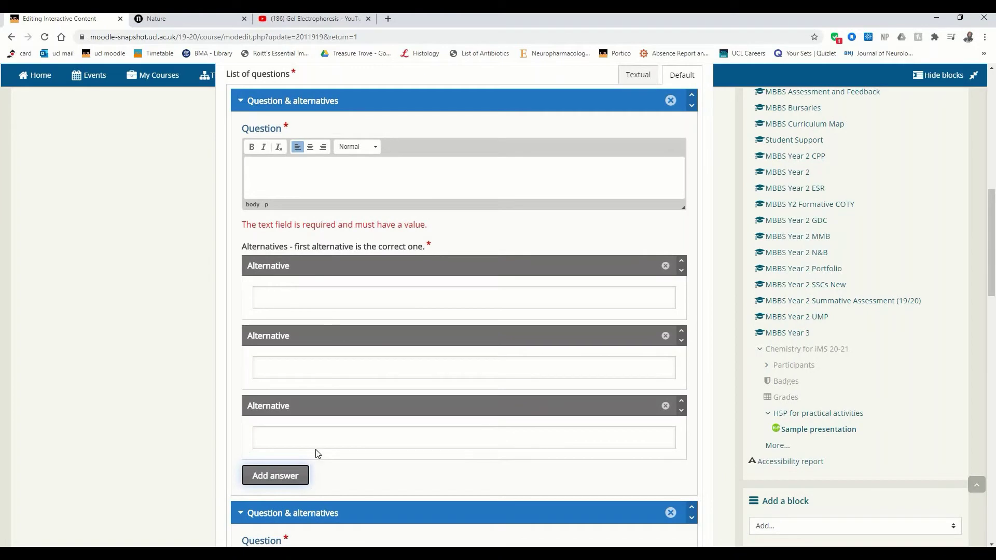
pyautogui.scroll(-3, 316, 451)
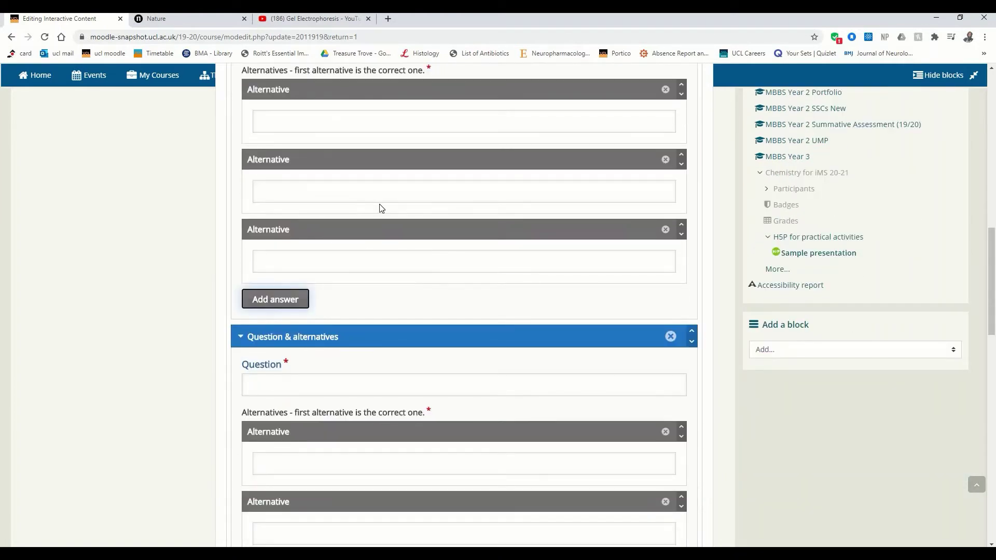
pyautogui.scroll(4, 381, 208)
pyautogui.scroll(-5, 380, 204)
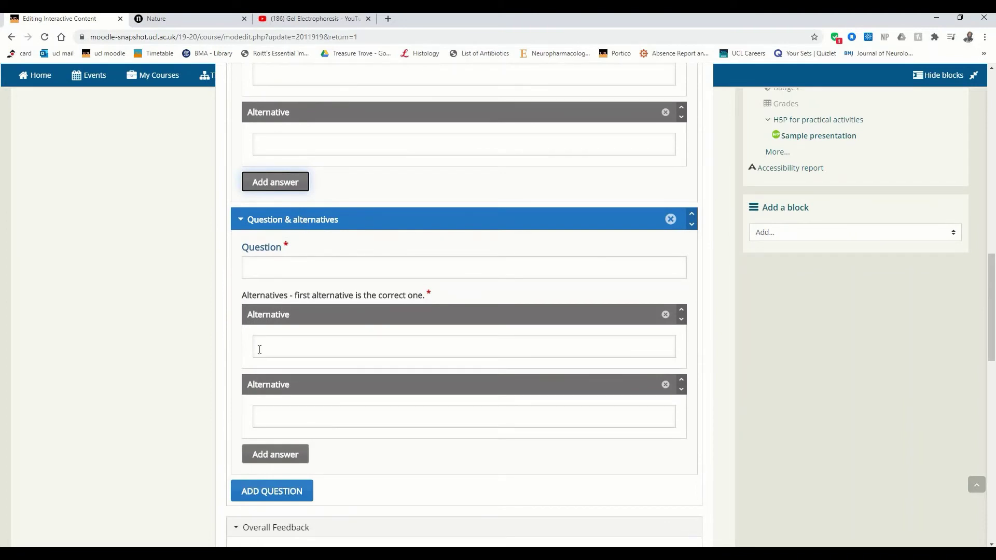
pyautogui.click(673, 222)
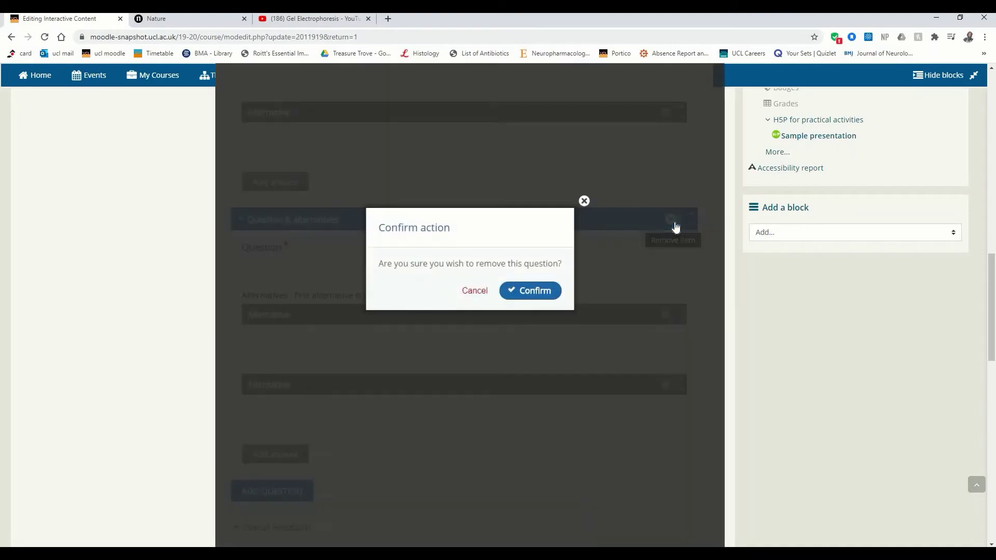
pyautogui.click(543, 290)
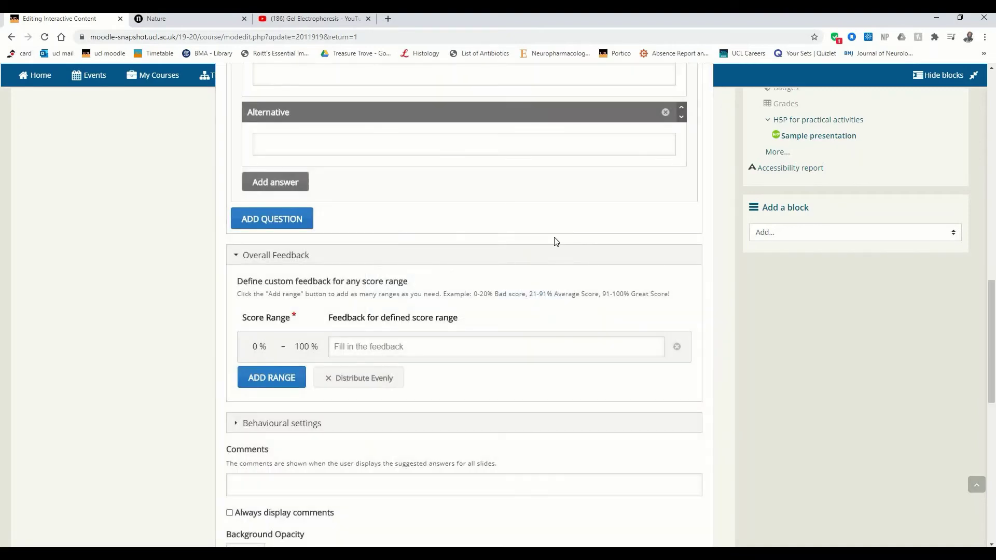
# Step: Enter the question "What is the thickest nerve in the human body?" and open its first alternative for editing
pyautogui.scroll(3, 380, 334)
pyautogui.scroll(1, 402, 305)
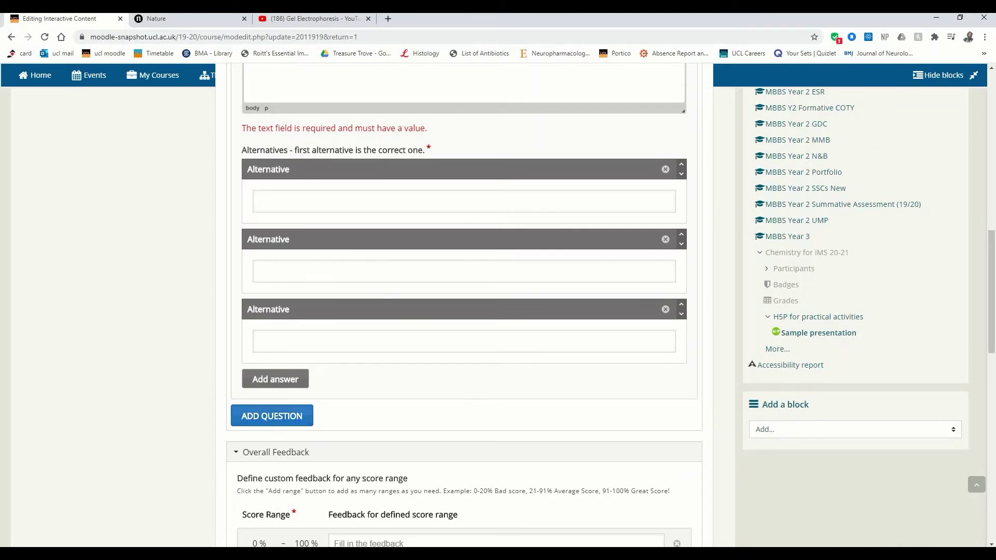
pyautogui.scroll(5, 436, 374)
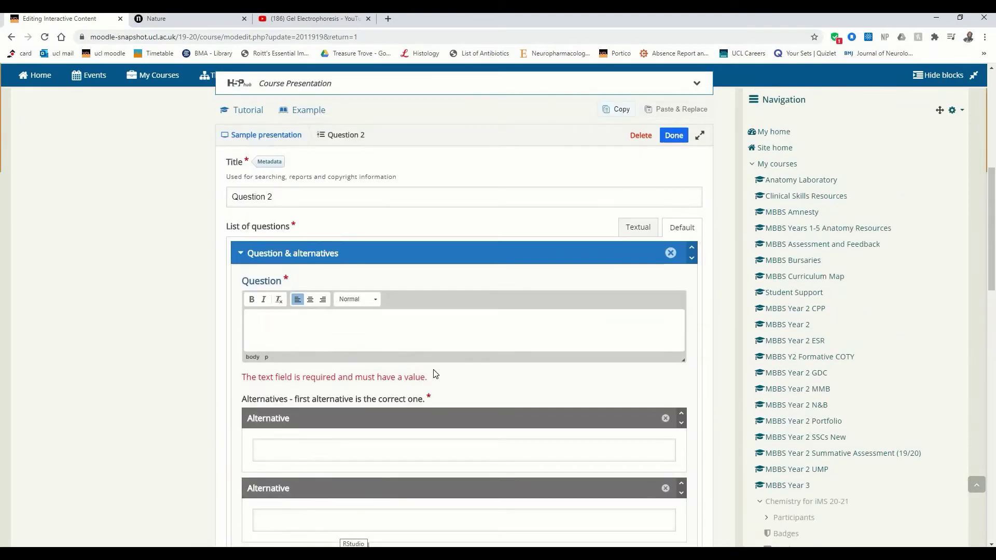
pyautogui.scroll(1, 322, 345)
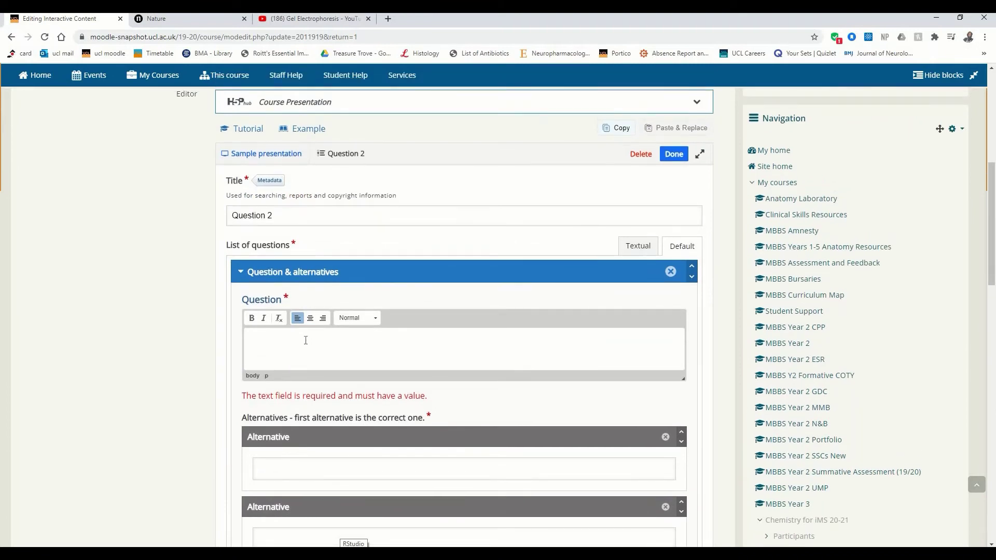
pyautogui.write('What is the thickest nerve in the human body?')
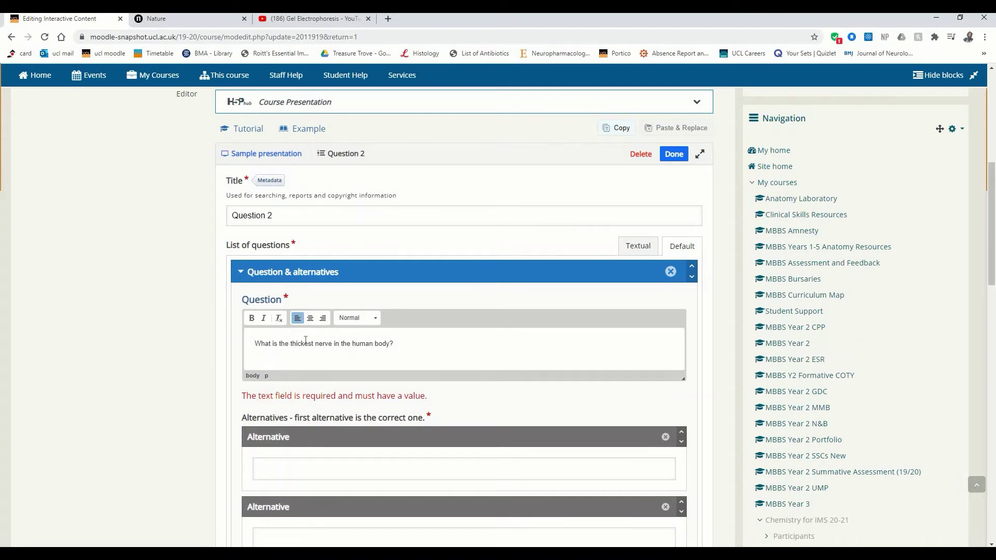
pyautogui.scroll(-2, 303, 347)
pyautogui.click(300, 355)
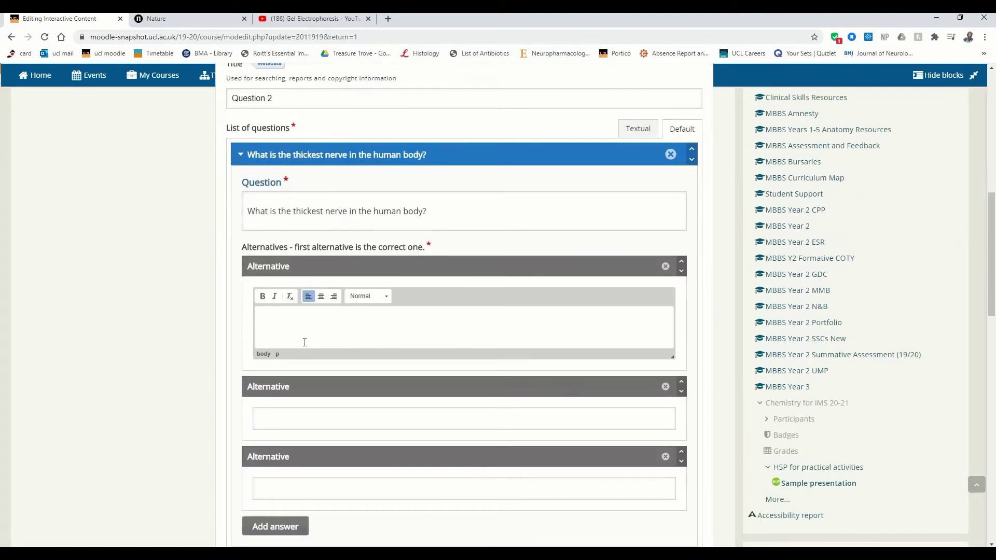
pyautogui.write('Radi')
pyautogui.press('BackSpace')
pyautogui.press('BackSpace')
pyautogui.press('BackSpace')
pyautogui.press('BackSpace')
pyautogui.press('BackSpace')
pyautogui.press('BackSpace')
# Step: Fill the three alternatives with "The sciatic nerve", "The radial nerve" and "The femoral nerve", keeping the correct answer first
pyautogui.scroll(-1, 284, 313)
pyautogui.scroll(4, 278, 291)
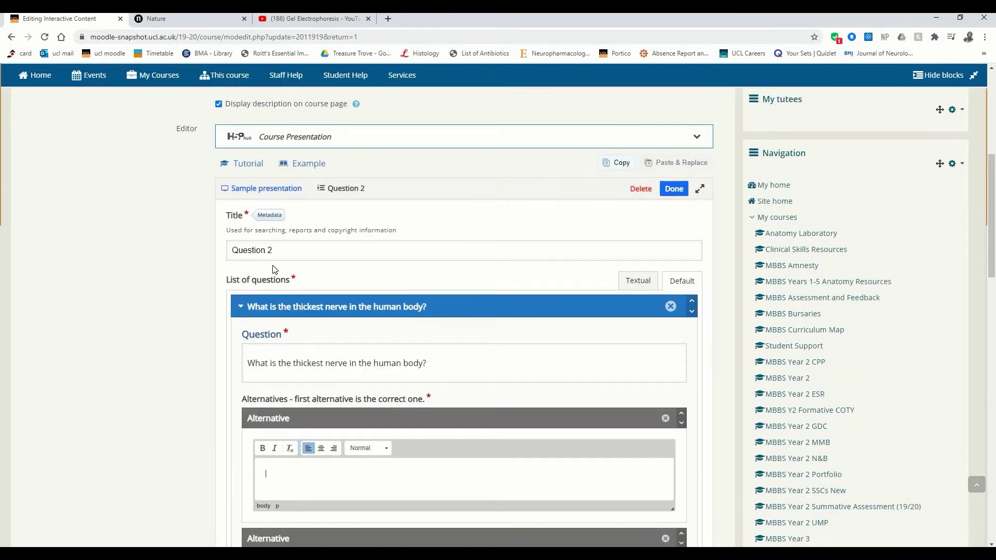
pyautogui.scroll(-2, 275, 269)
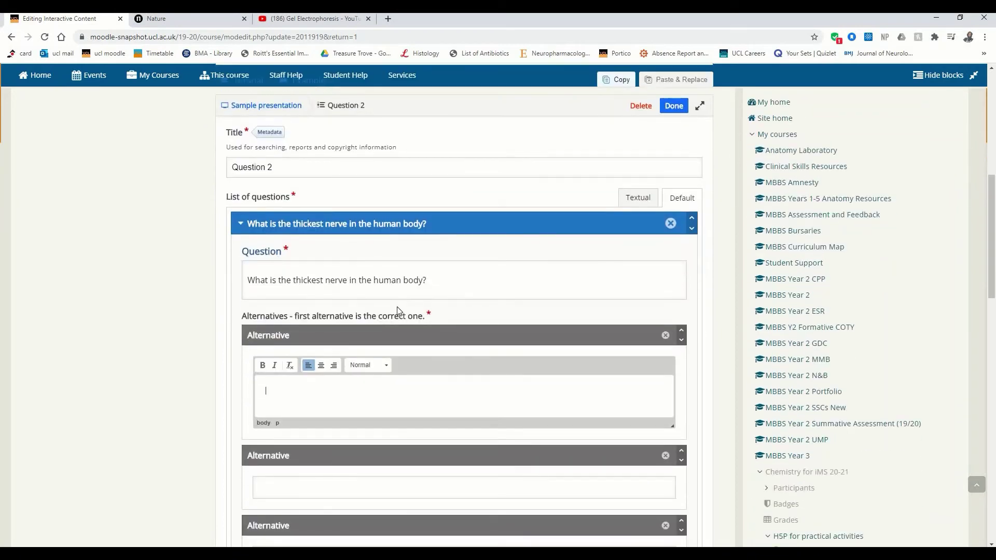
pyautogui.scroll(-2, 335, 157)
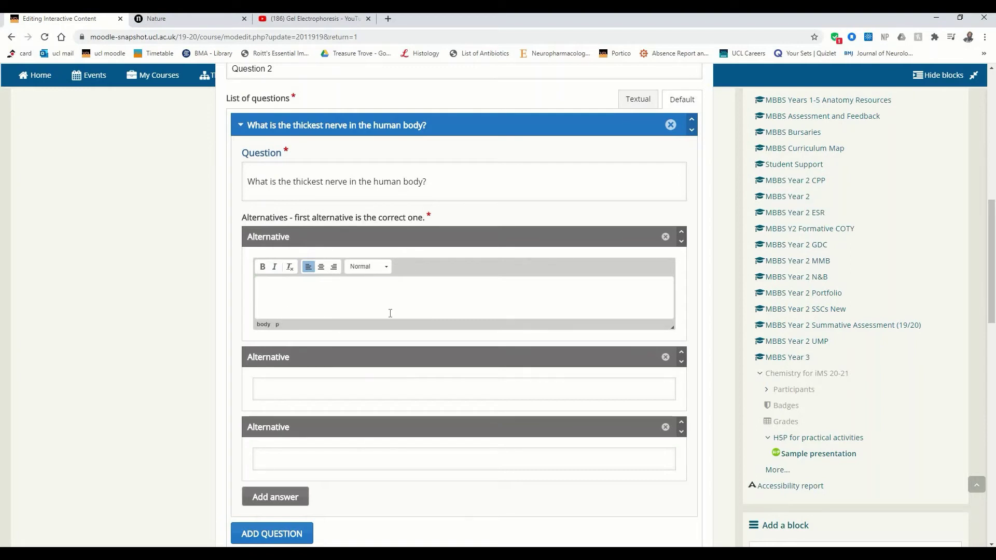
pyautogui.write('The sciatic ner')
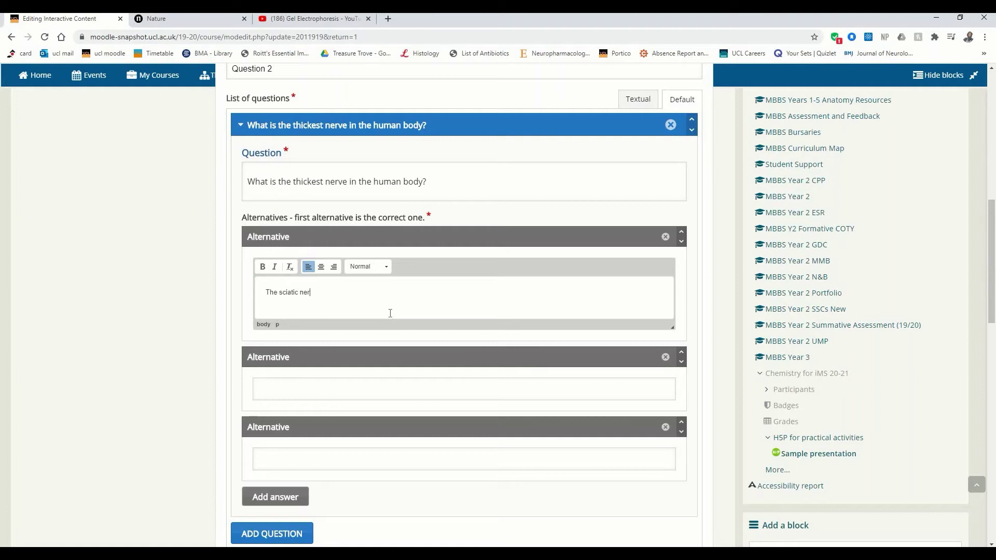
pyautogui.write('ve')
pyautogui.click(332, 388)
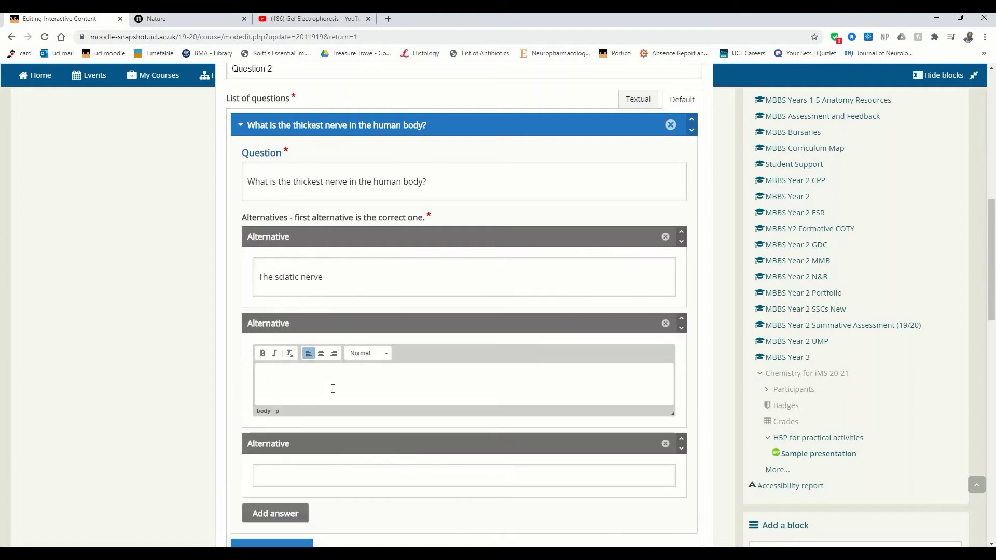
pyautogui.write('The radial nerve')
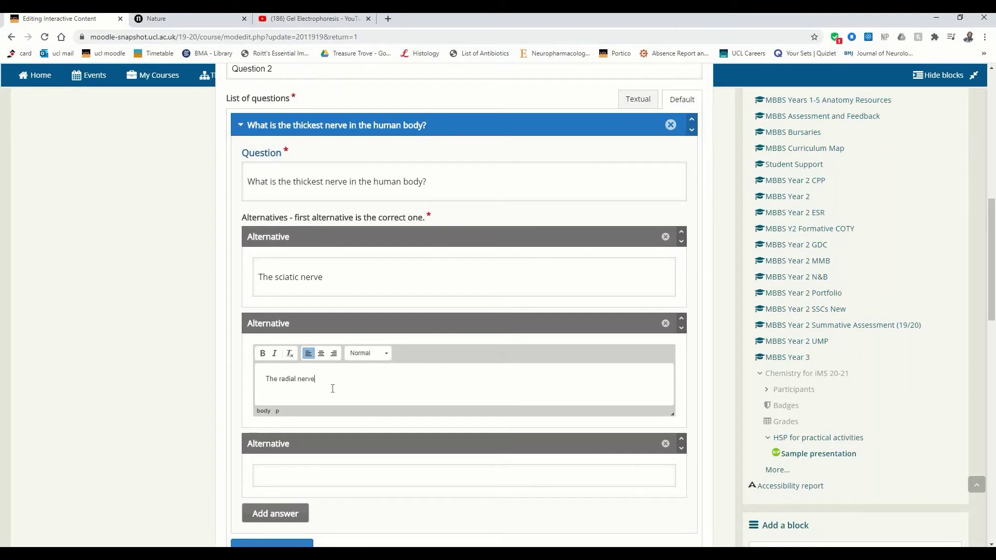
pyautogui.scroll(-1, 333, 388)
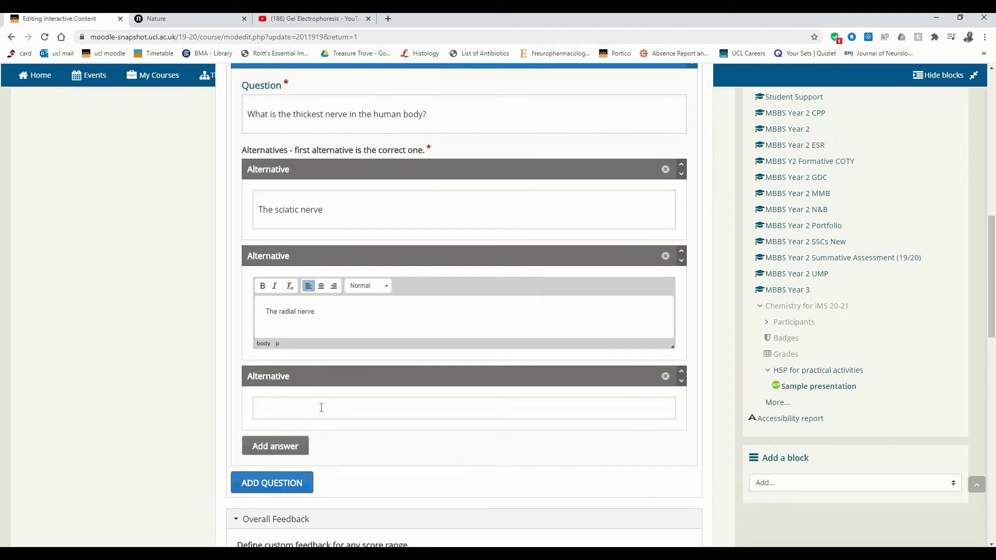
pyautogui.click(323, 407)
pyautogui.write('The femoral nerve')
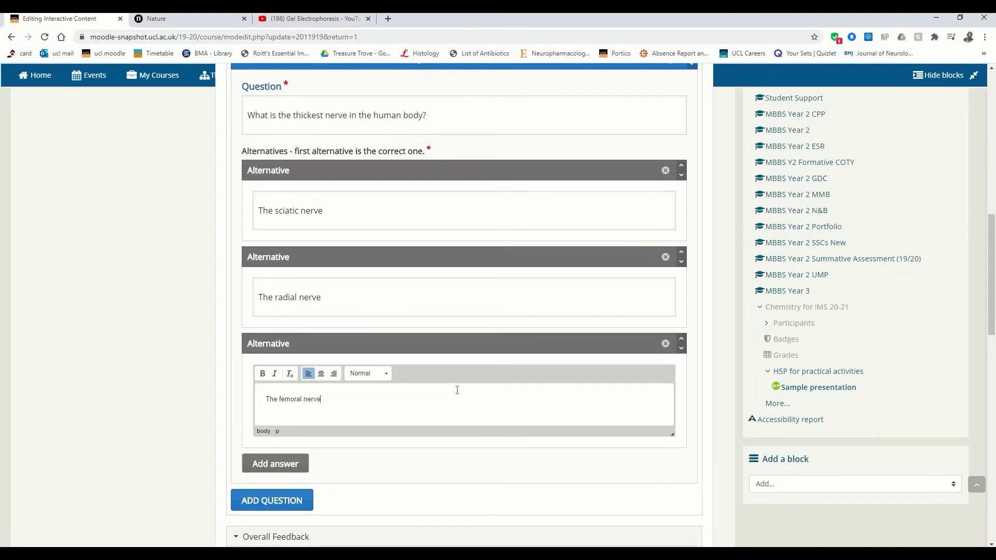
# Step: Review the Single Choice Set's remaining settings and insert the finished question on the second slide
pyautogui.scroll(1, 456, 392)
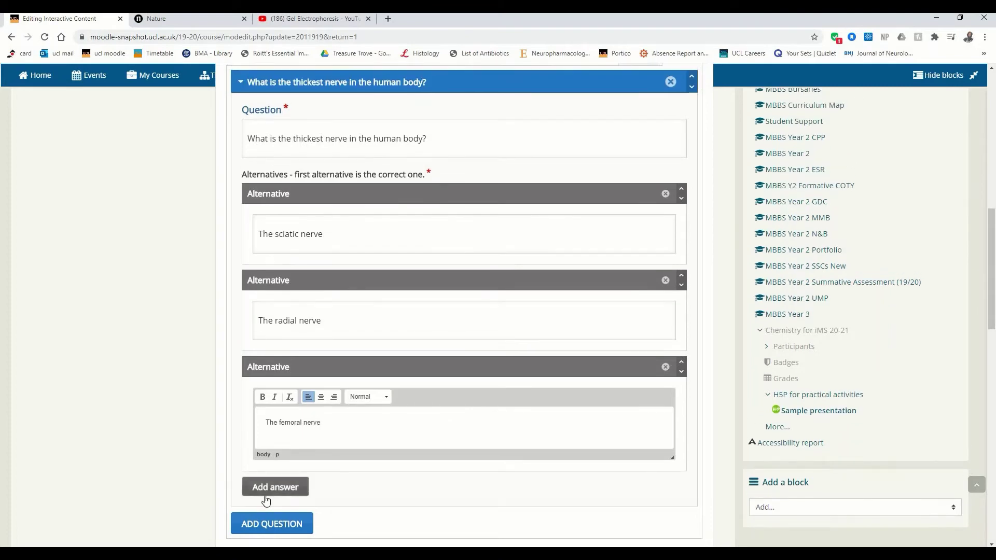
pyautogui.scroll(-5, 425, 328)
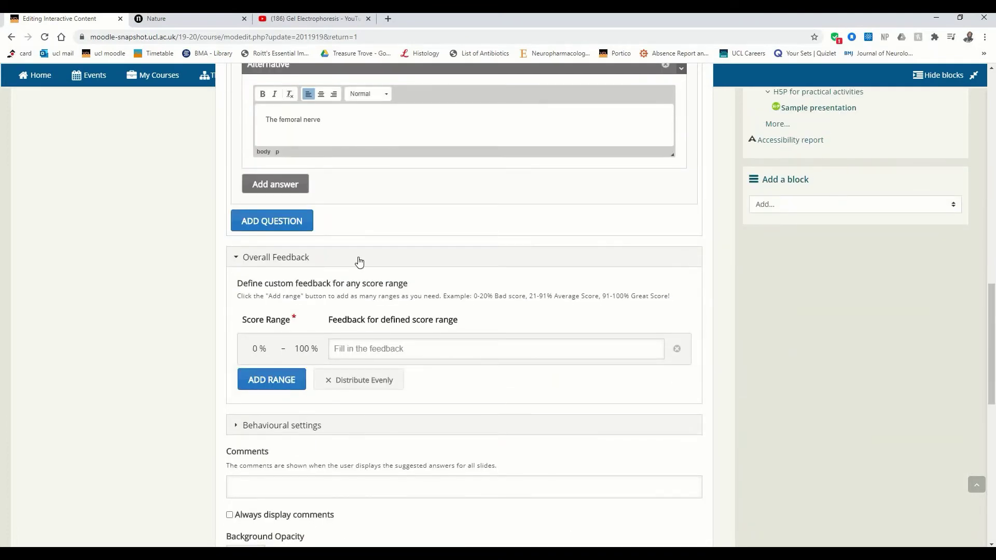
pyautogui.scroll(-3, 270, 337)
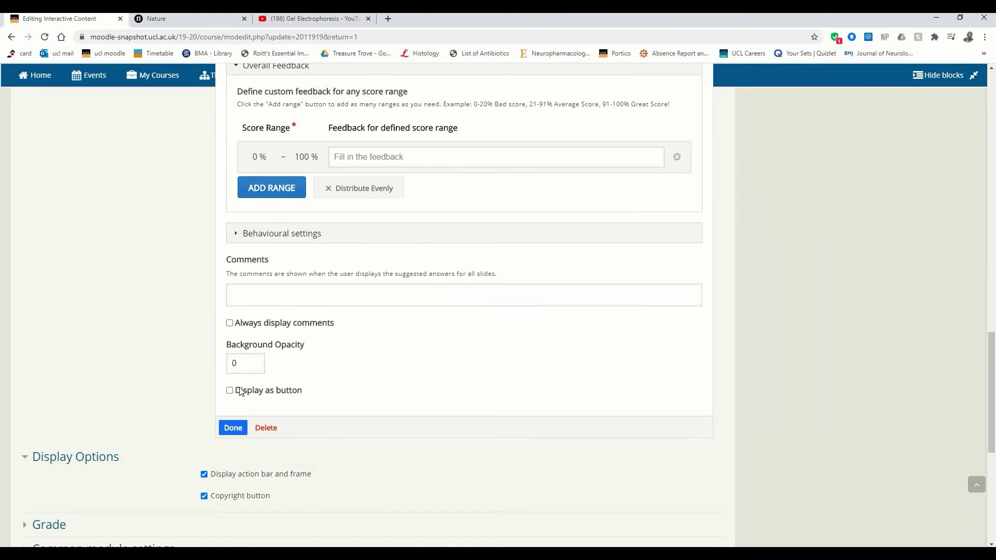
pyautogui.scroll(8, 352, 356)
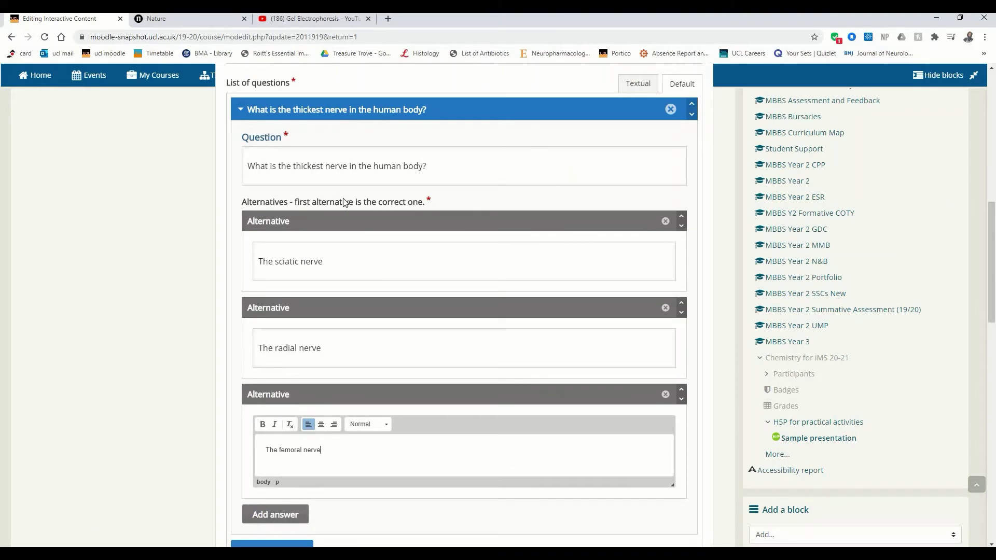
pyautogui.scroll(1, 461, 342)
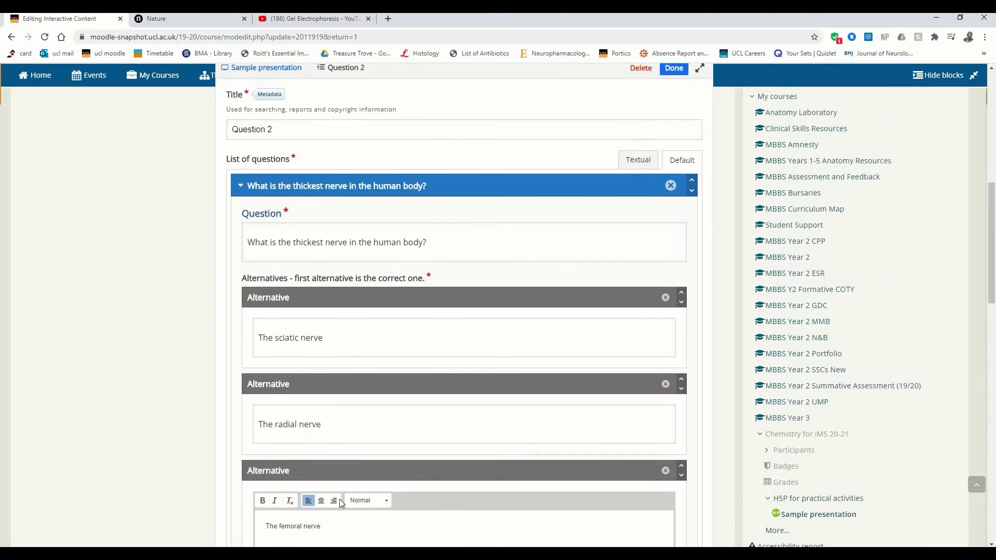
pyautogui.scroll(1, 331, 337)
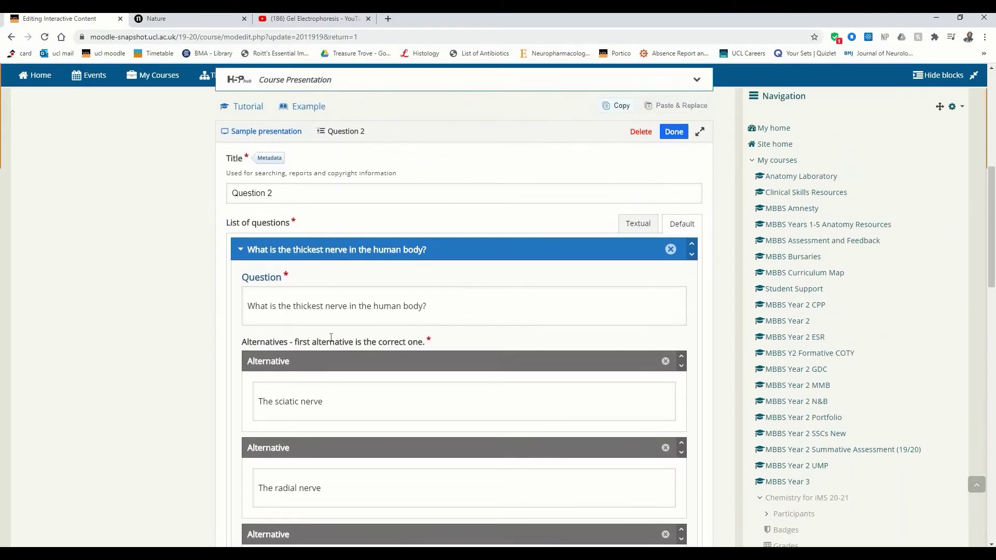
pyautogui.click(674, 132)
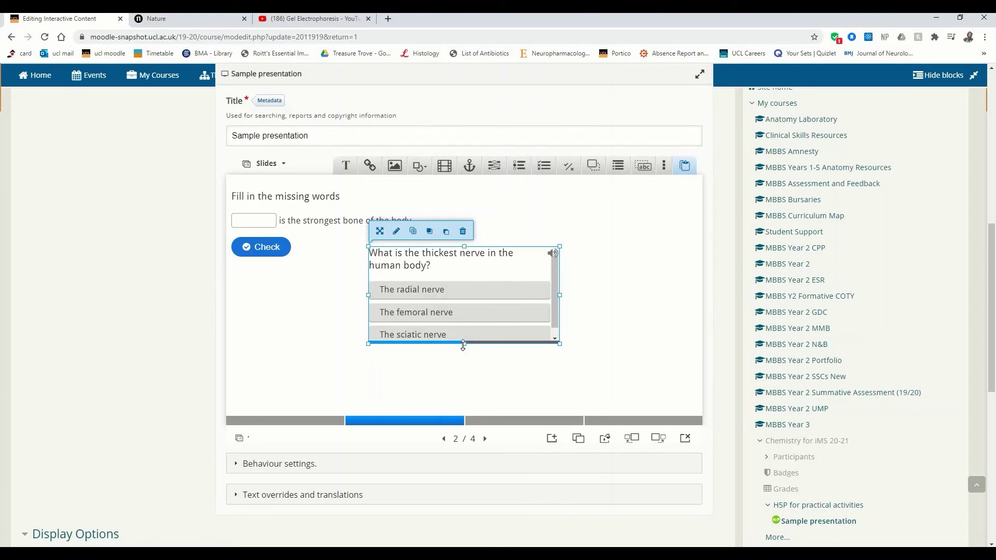
# Step: Make the single choice question slightly taller to fit all three answers and place it directly below the fill-in-the-blanks question
pyautogui.moveTo(464, 345); pyautogui.dragTo(462, 356)
pyautogui.moveTo(505, 312); pyautogui.dragTo(368, 334)
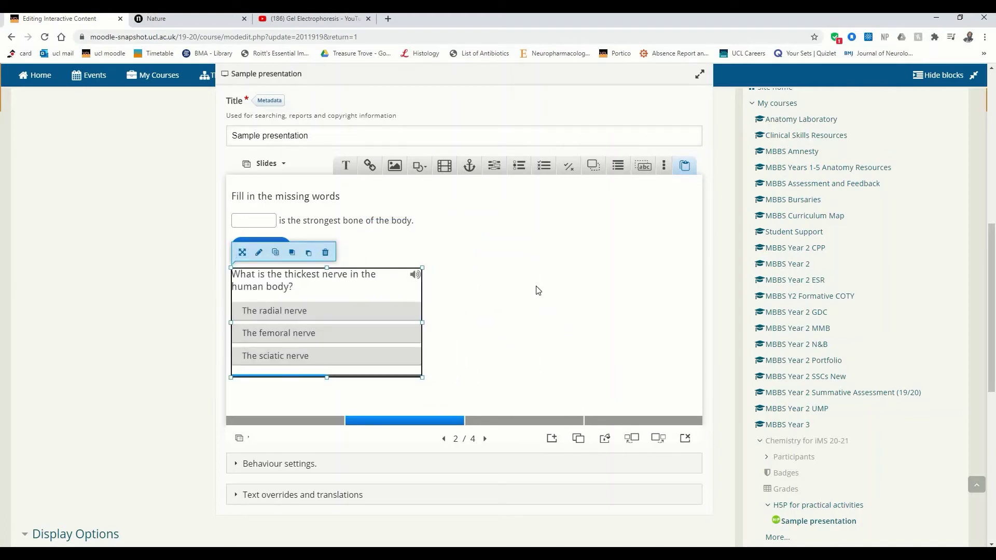
pyautogui.click(537, 290)
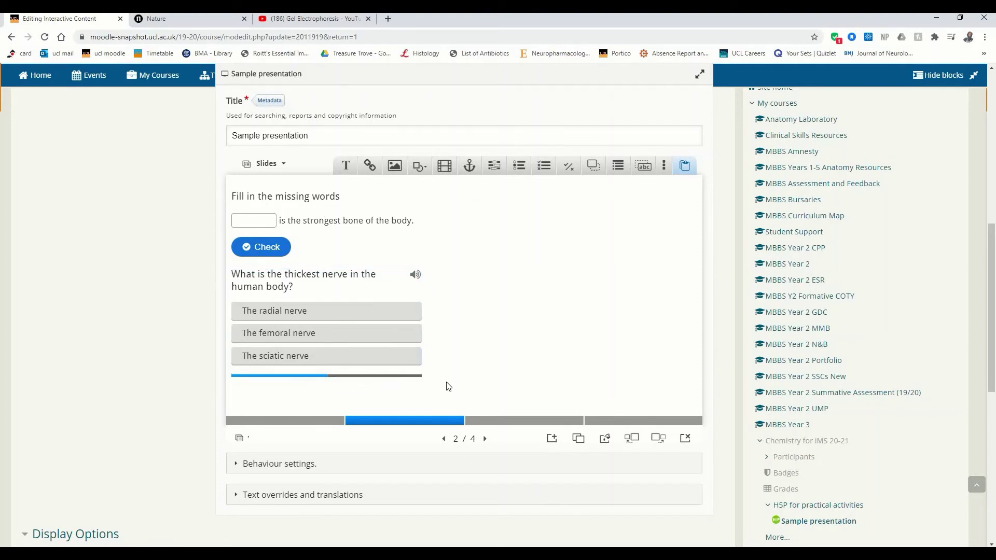
# Step: Add a Multiple Choice question asking "What is the procedure used to seperate strands of DNA according to their length?"
pyautogui.click(544, 166)
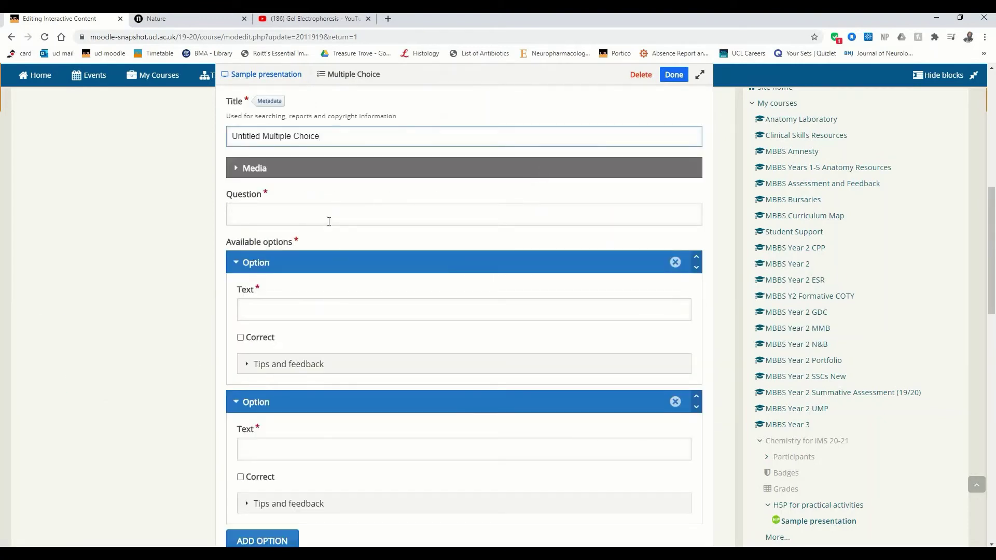
pyautogui.click(329, 222)
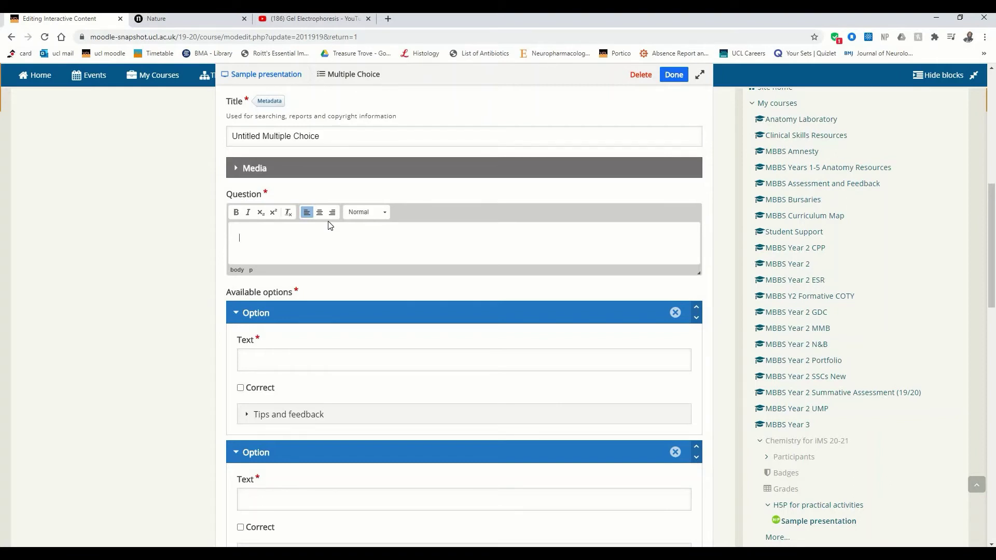
pyautogui.write('What is the procedure used to seperate strands of DNA ')
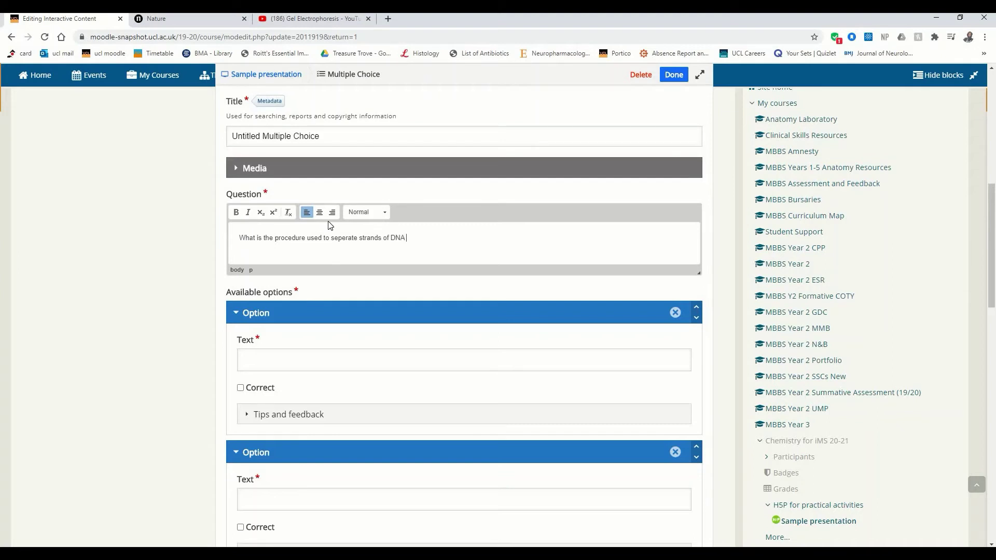
pyautogui.write('according to their length?')
# Step: Enter "PCR" and "Cell culture" as the first two options of the Multiple Choice question
pyautogui.scroll(-1, 402, 251)
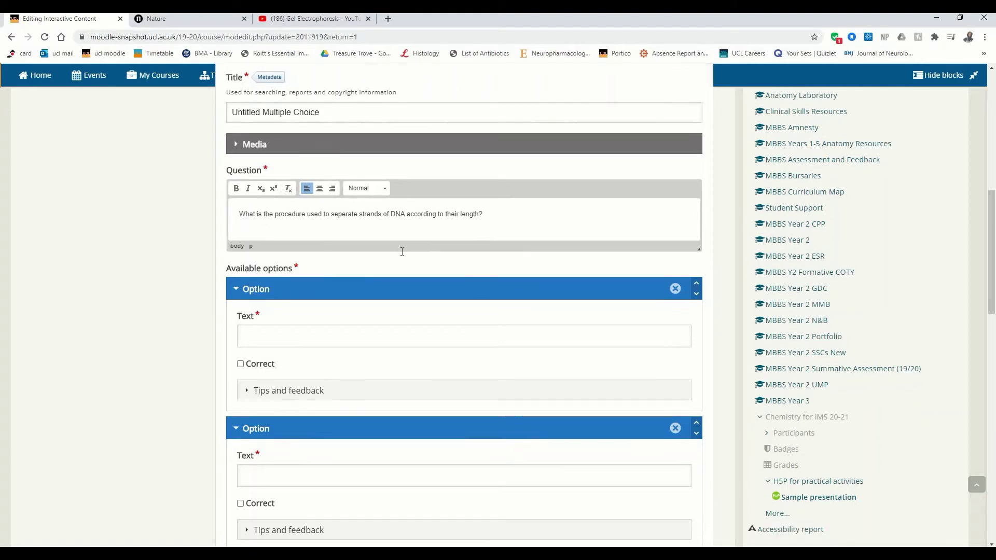
pyautogui.click(284, 336)
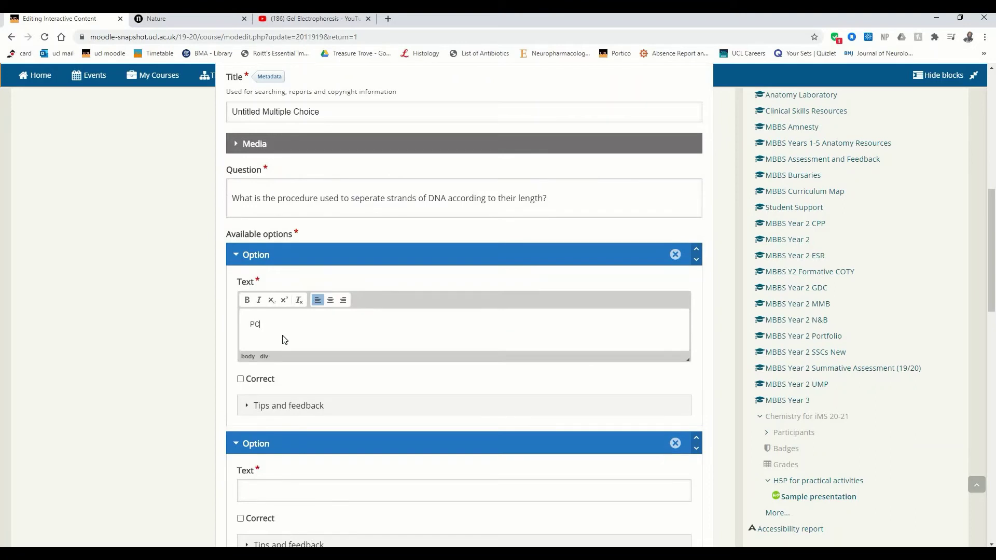
pyautogui.scroll(-2, 284, 340)
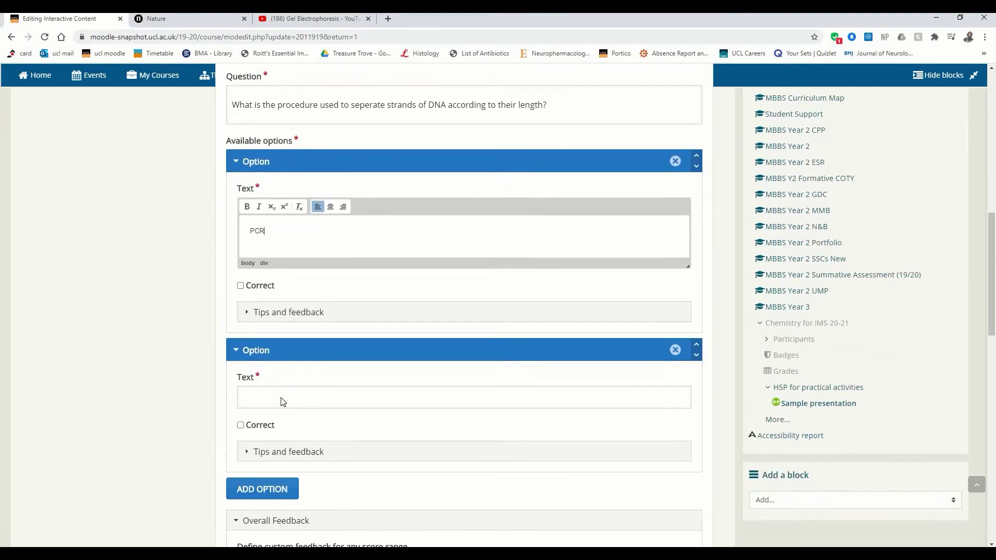
pyautogui.click(281, 397)
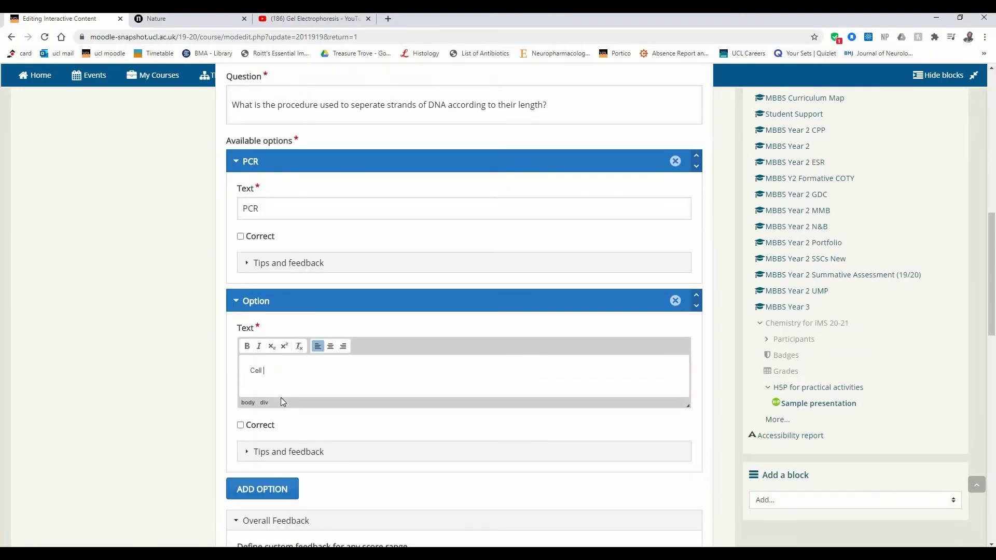
pyautogui.write('Cell culture')
# Step: Add a third option "Gel electrophoresis" and mark it as correct
pyautogui.scroll(-4, 281, 373)
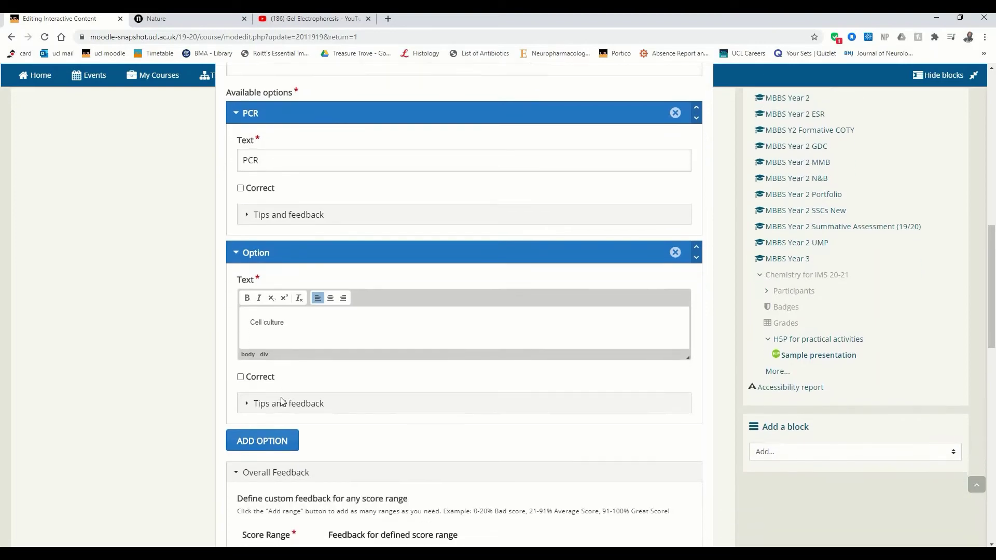
pyautogui.click(267, 311)
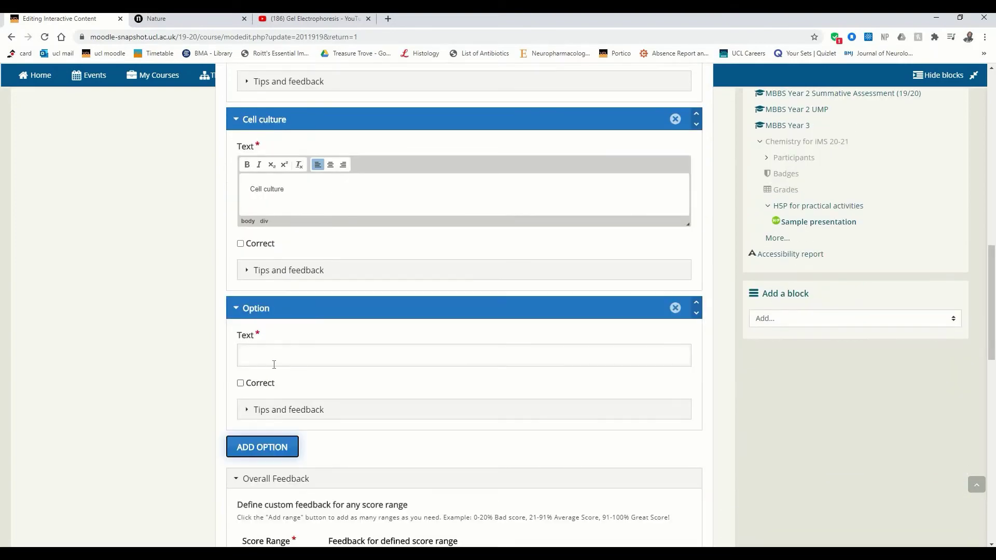
pyautogui.click(273, 363)
pyautogui.write('Ge')
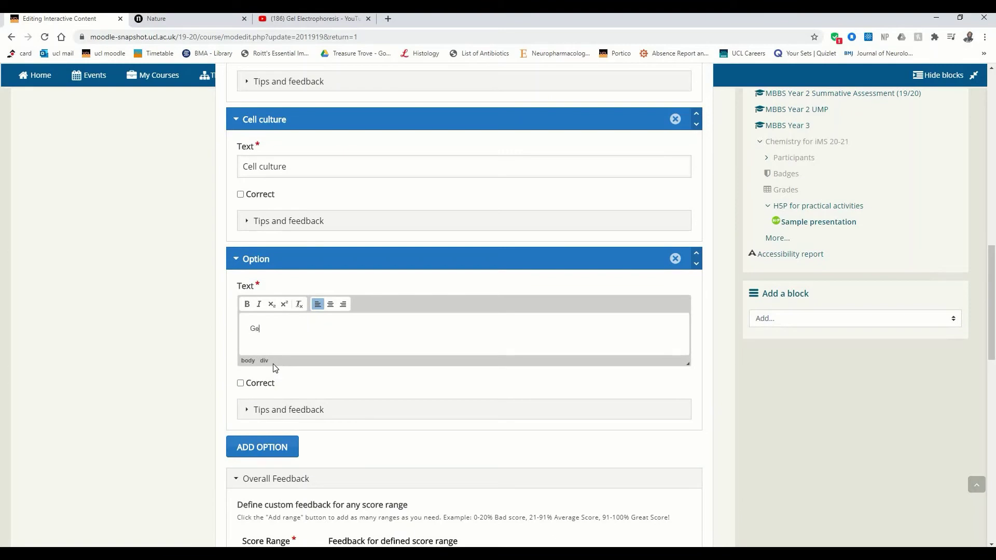
pyautogui.write('l electrophoresis')
pyautogui.scroll(3, 275, 368)
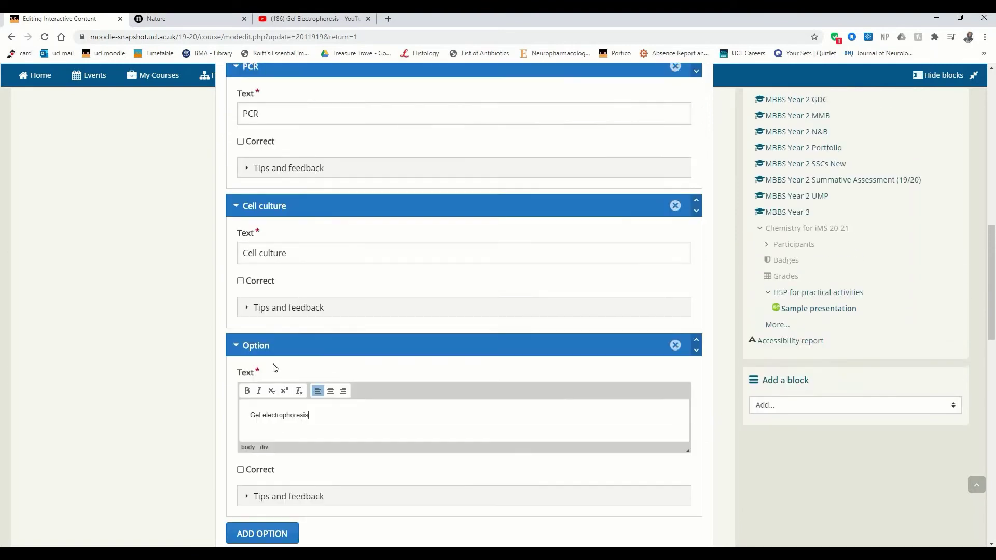
pyautogui.scroll(-2, 310, 191)
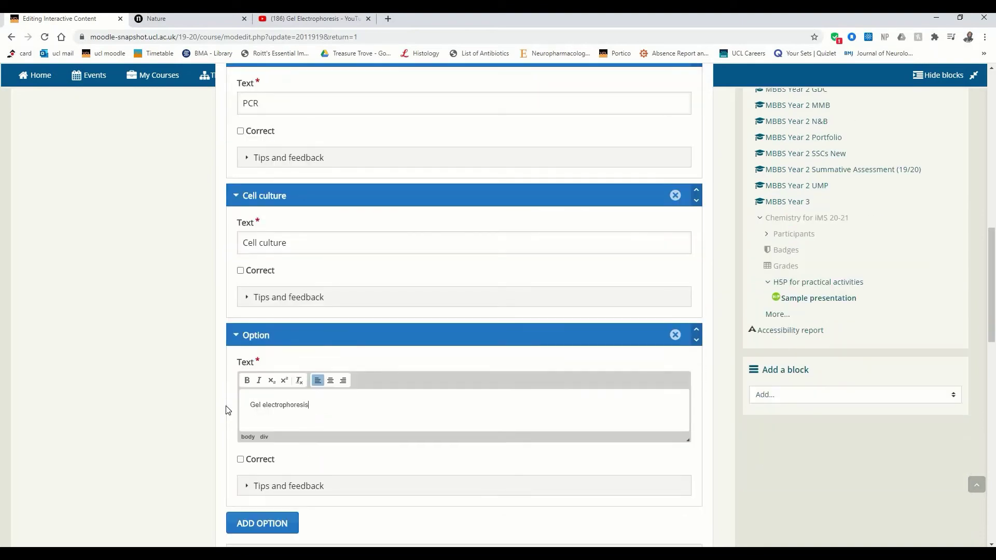
pyautogui.click(241, 460)
# Step: Review the Multiple Choice options and insert the finished question on the second slide
pyautogui.scroll(4, 342, 421)
pyautogui.scroll(-6, 342, 422)
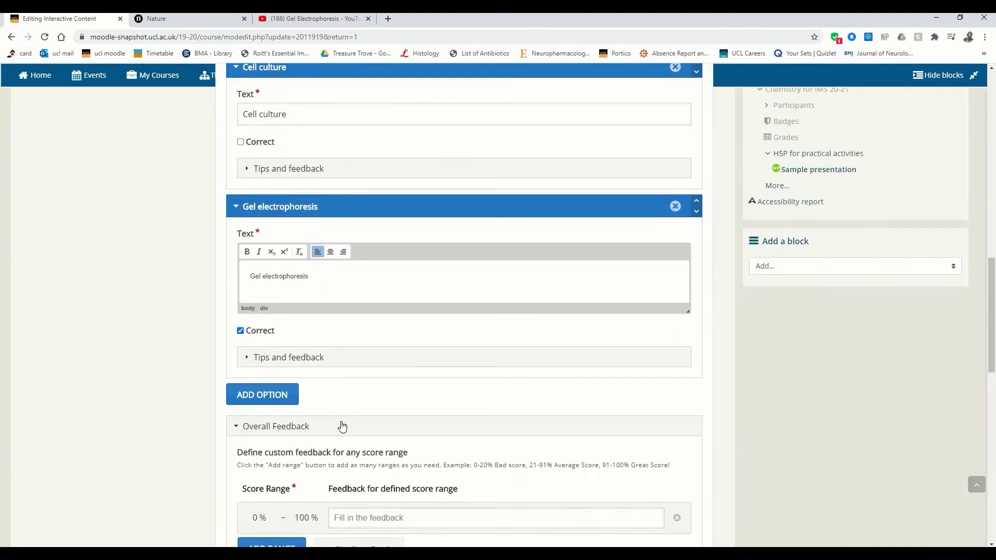
pyautogui.scroll(3, 342, 426)
pyautogui.scroll(-3, 332, 395)
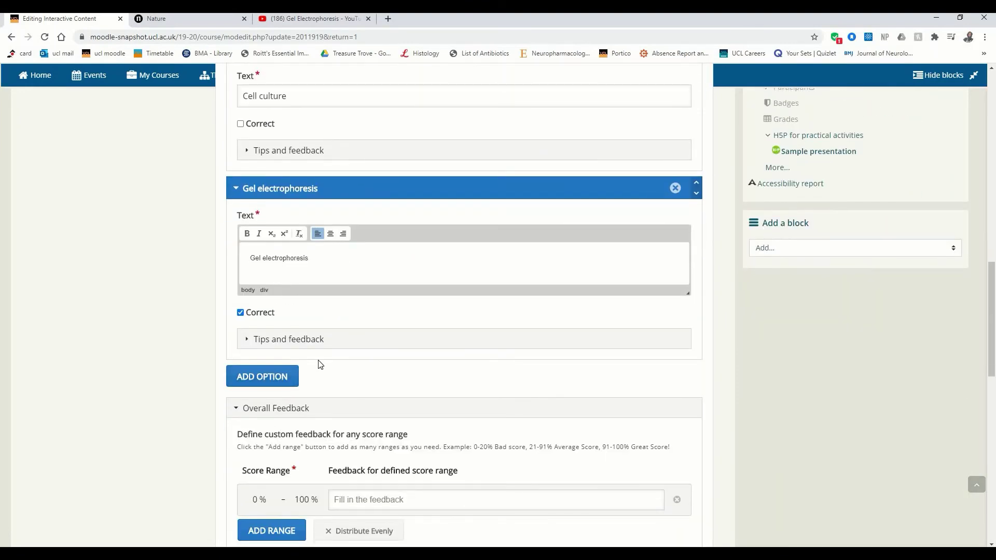
pyautogui.scroll(1, 319, 363)
pyautogui.scroll(8, 318, 363)
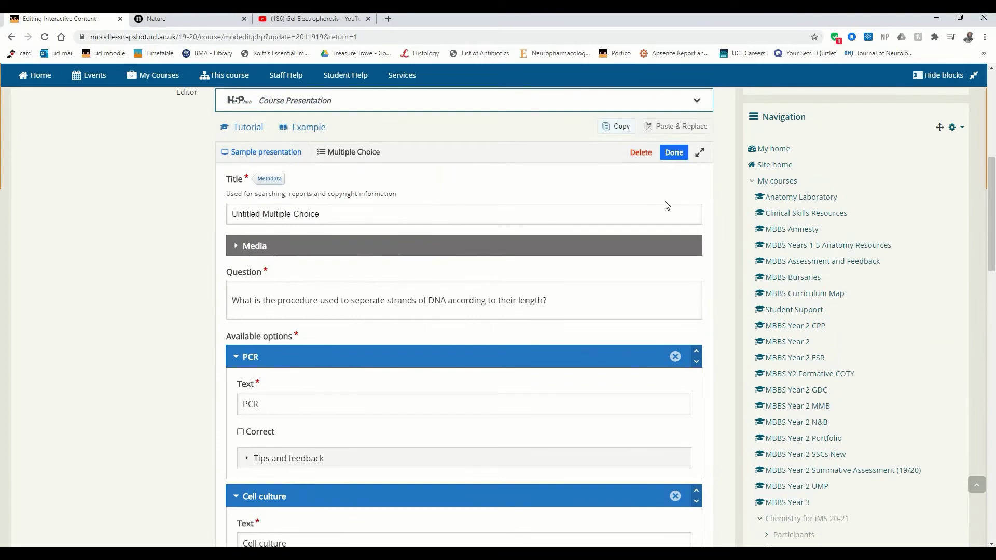
pyautogui.click(674, 152)
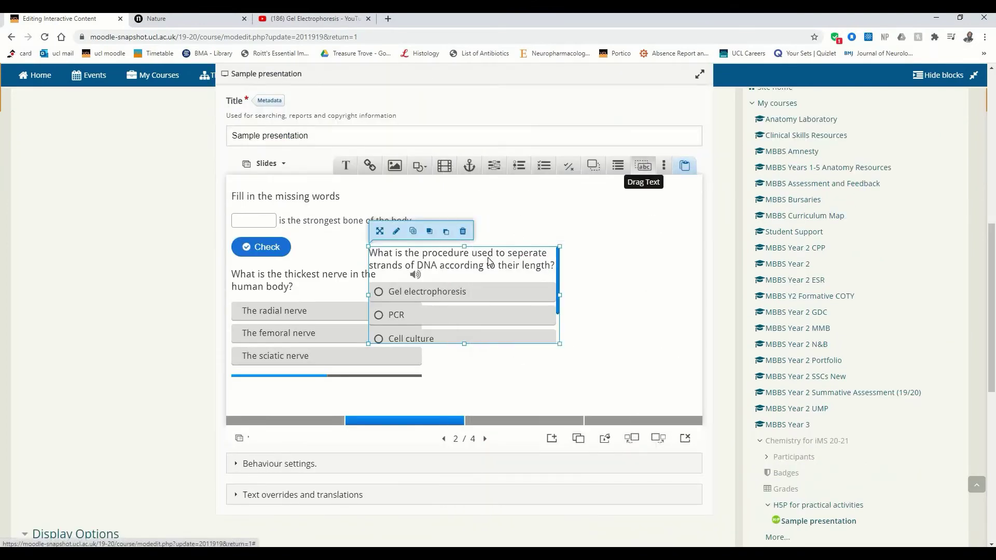
# Step: Move the multiple choice question to the slide's empty upper-right area and make it taller to fit all options and its Check button
pyautogui.moveTo(495, 260); pyautogui.dragTo(575, 190)
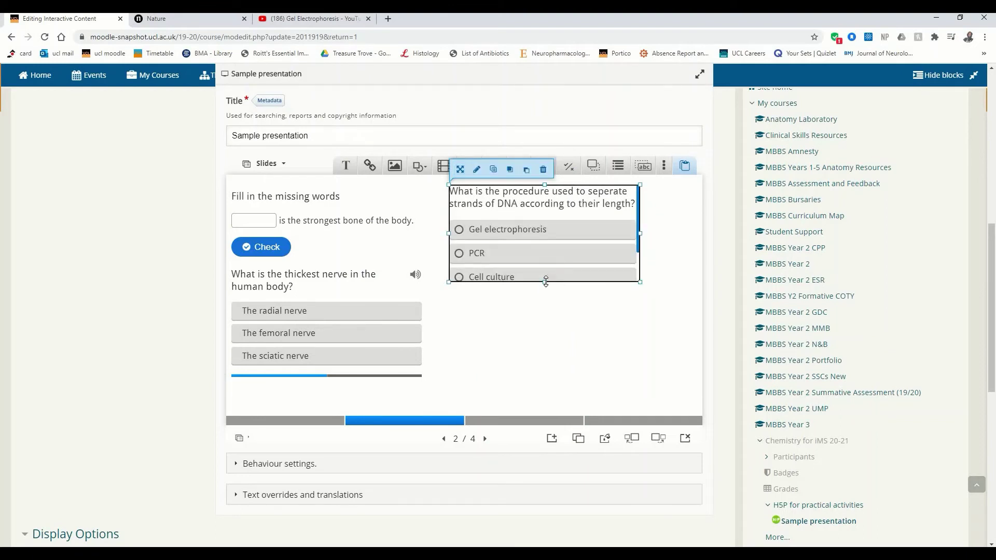
pyautogui.moveTo(546, 282); pyautogui.dragTo(543, 327)
pyautogui.click(401, 343)
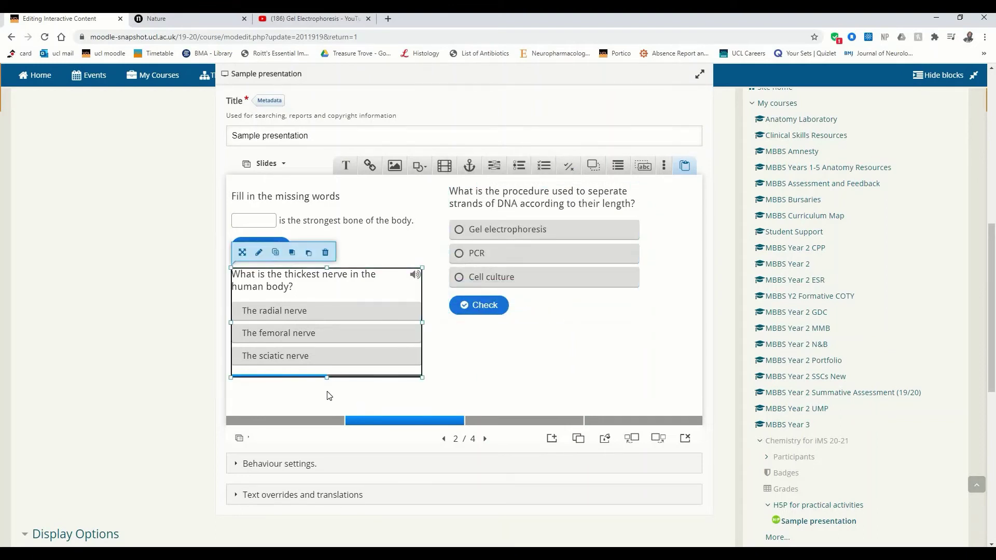
# Step: Make the Single Choice question about the thickest nerve slightly taller on the second slide
pyautogui.moveTo(327, 378)
pyautogui.mouseDown()
pyautogui.moveTo(325, 407)
pyautogui.moveTo(327, 383)
pyautogui.mouseUp()
pyautogui.click(460, 380)
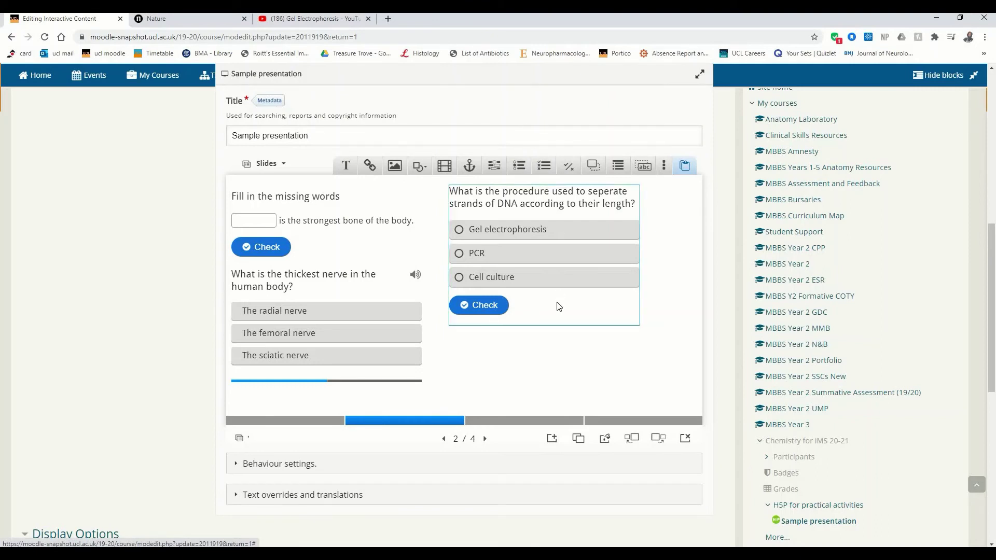
# Step: Insert a True/False question "Biguanides are used to treat type 1 diabetes mellitus." with False as the correct answer
pyautogui.click(569, 164)
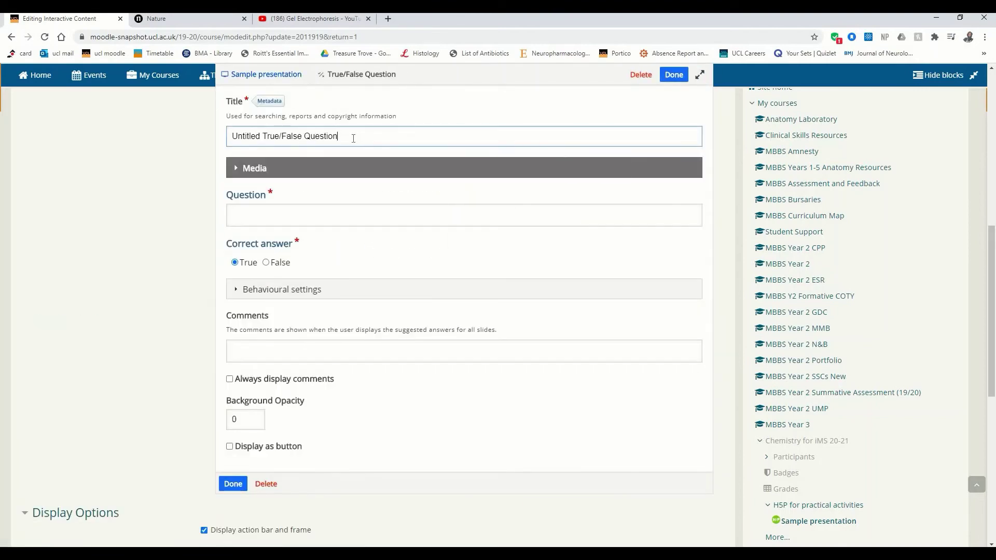
pyautogui.click(279, 221)
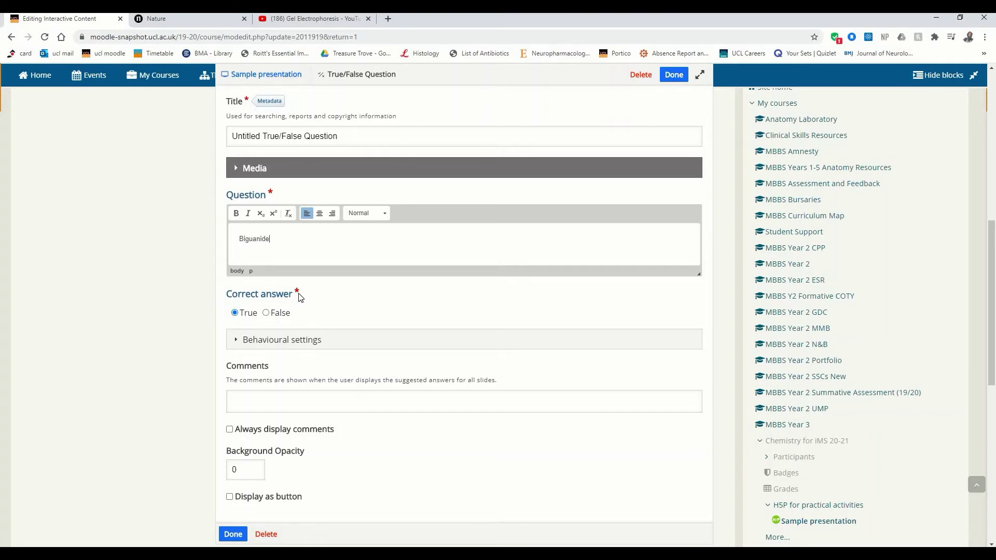
pyautogui.write('used to treat type 1 diabetes mellitus.')
pyautogui.click(279, 313)
pyautogui.scroll(-2, 378, 242)
pyautogui.scroll(1, 376, 240)
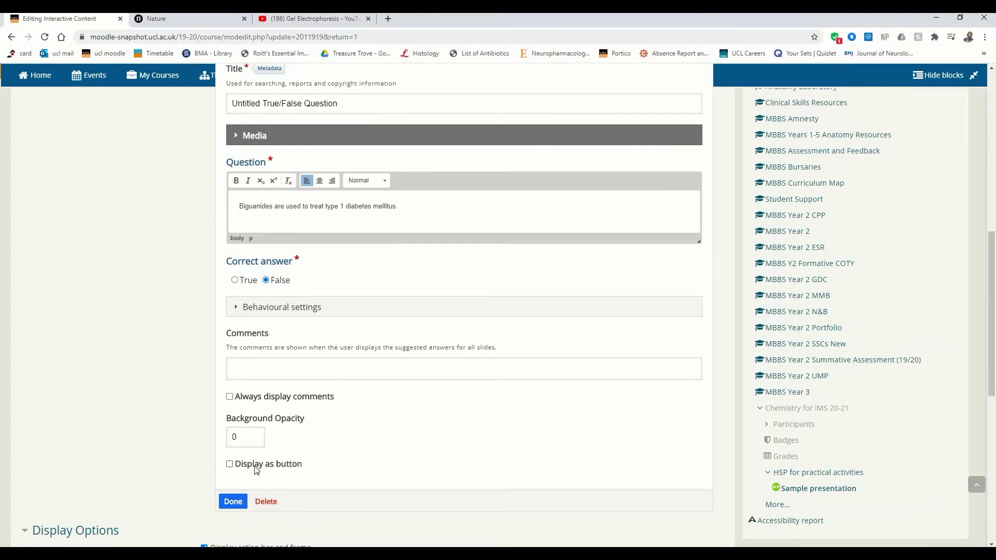
pyautogui.scroll(2, 255, 470)
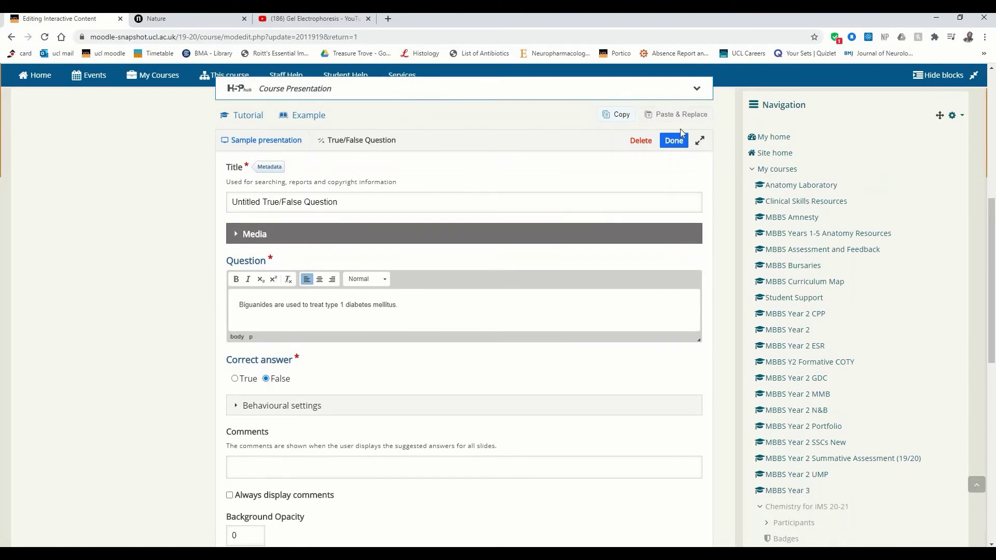
pyautogui.click(675, 141)
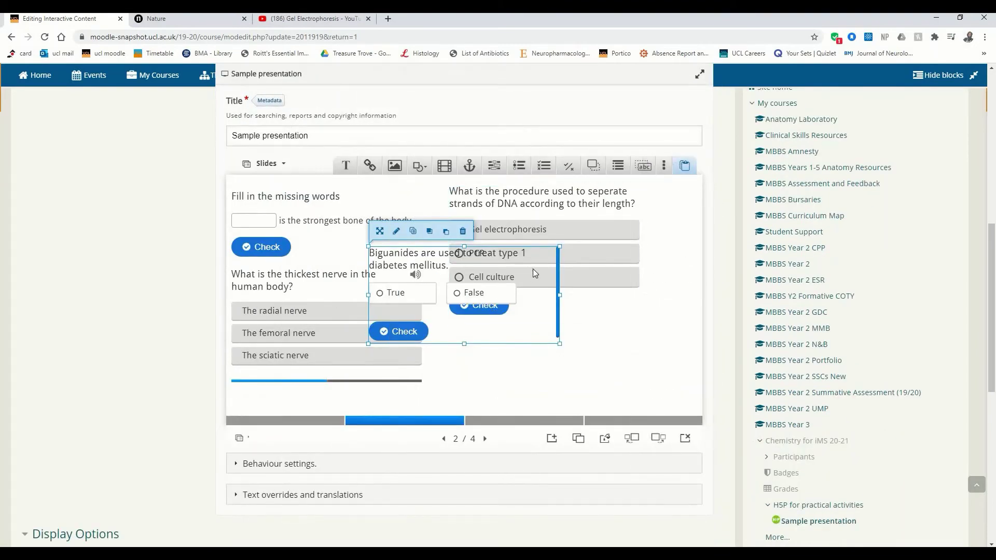
# Step: Move the True/False question to the slide's lower-right corner and set it to display as a button
pyautogui.moveTo(533, 269); pyautogui.dragTo(676, 331)
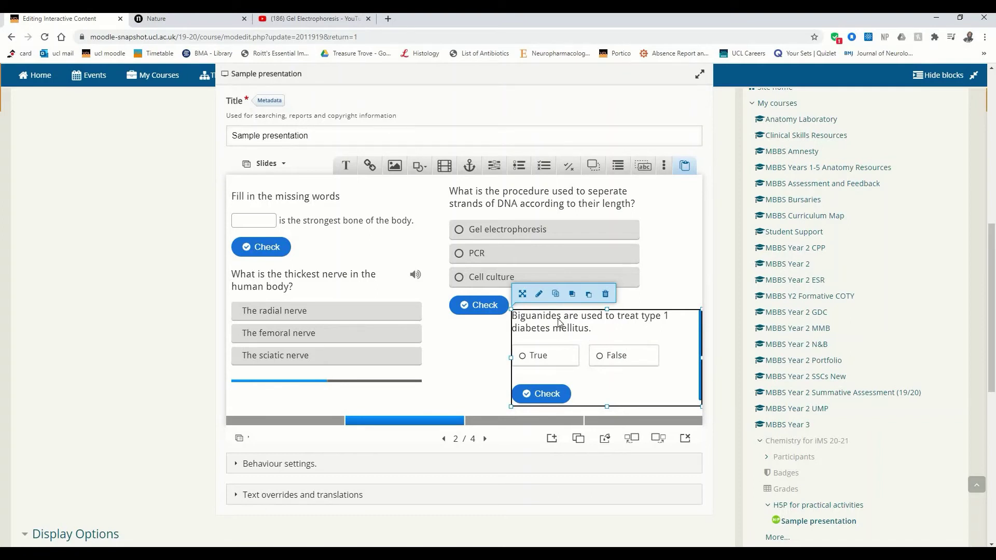
pyautogui.click(540, 296)
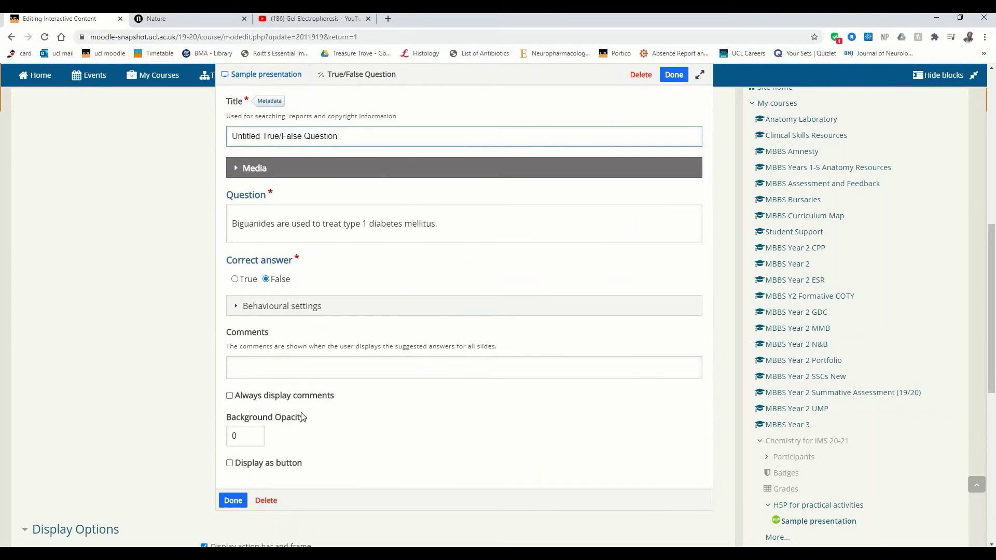
pyautogui.click(268, 464)
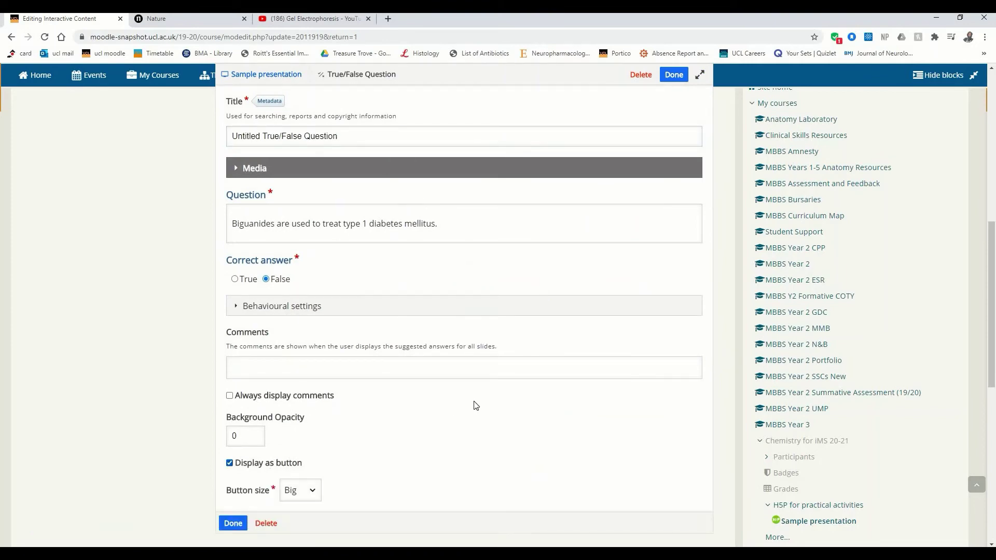
pyautogui.scroll(1, 476, 405)
pyautogui.scroll(2, 476, 406)
pyautogui.click(675, 199)
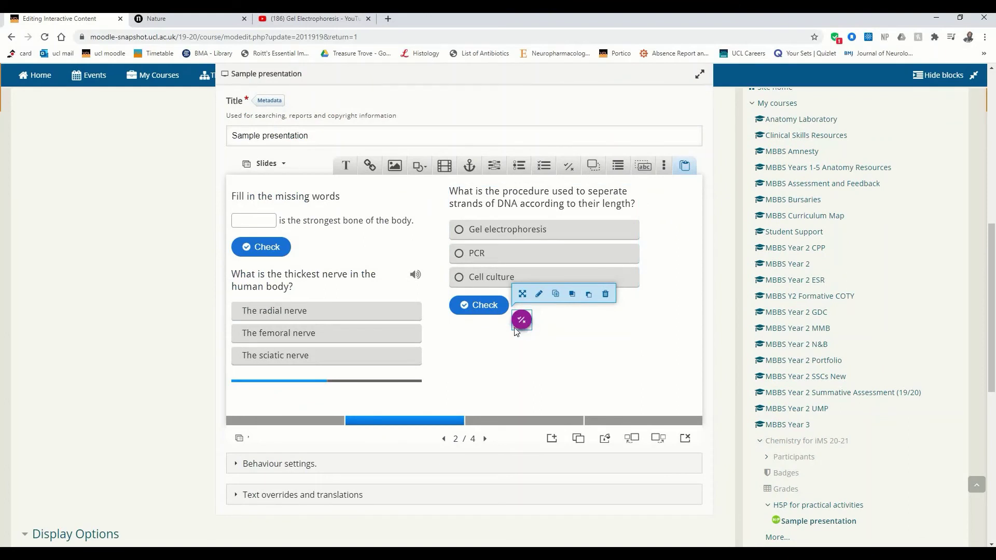
# Step: Place the True/False question button in the slide's upper-right area, beside the Multiple Choice question
pyautogui.moveTo(521, 322); pyautogui.dragTo(677, 256)
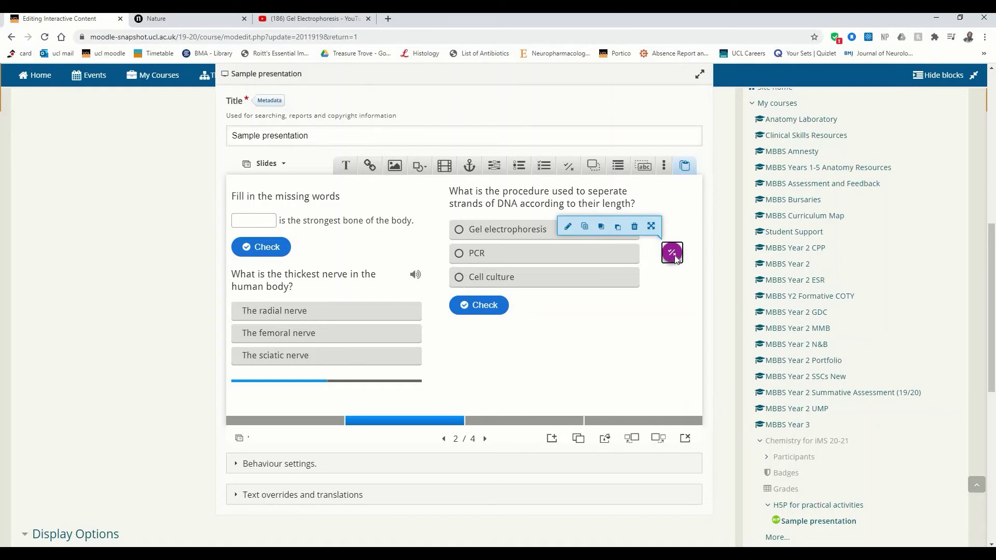
pyautogui.moveTo(674, 257); pyautogui.dragTo(677, 231)
pyautogui.click(684, 266)
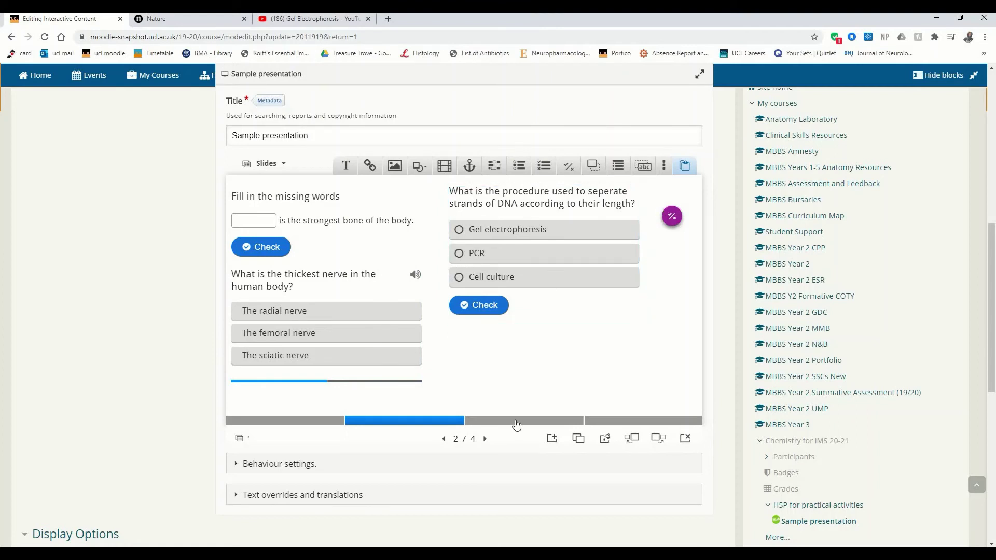
# Step: Add a Drag Text question with the sentence "The humerus is a larger bone than the lunate."
pyautogui.click(643, 169)
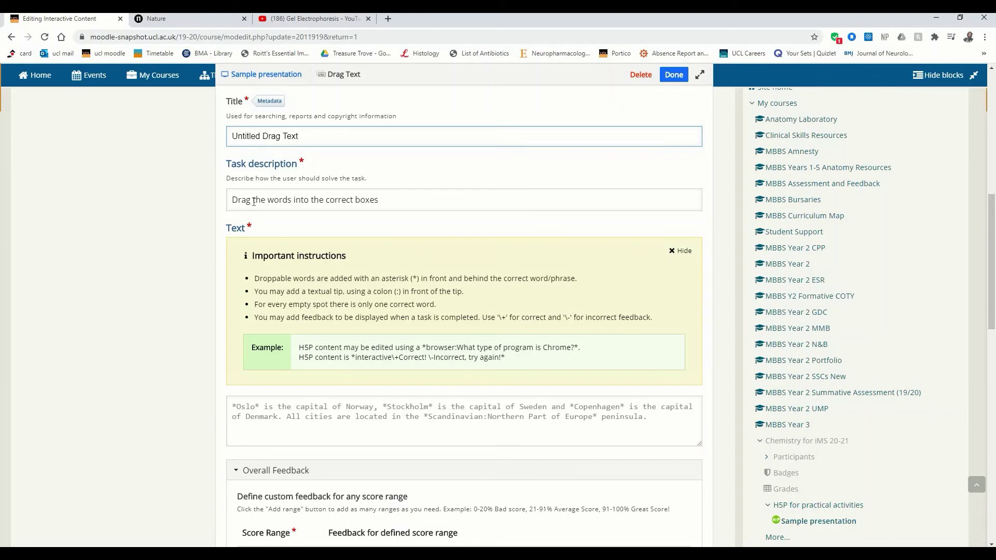
pyautogui.click(291, 202)
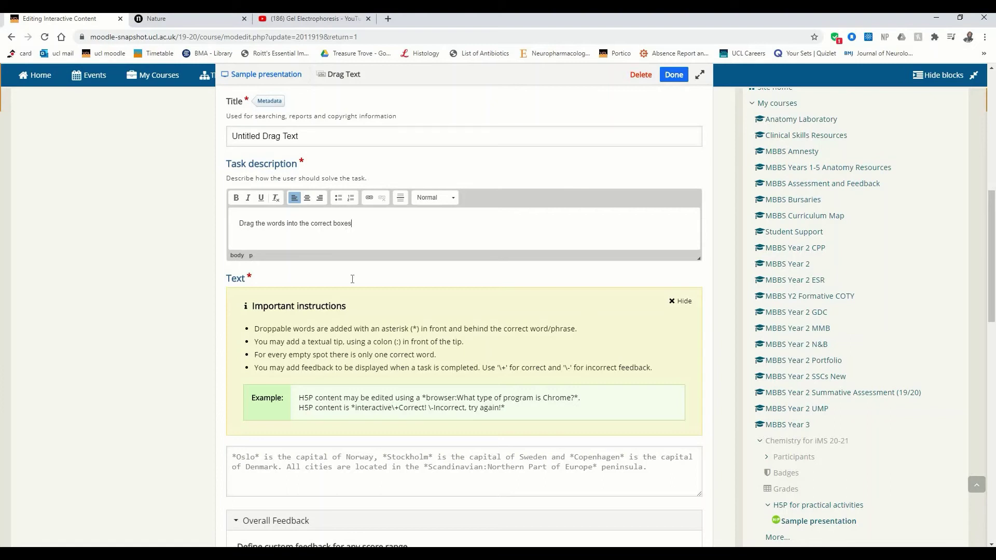
pyautogui.click(347, 463)
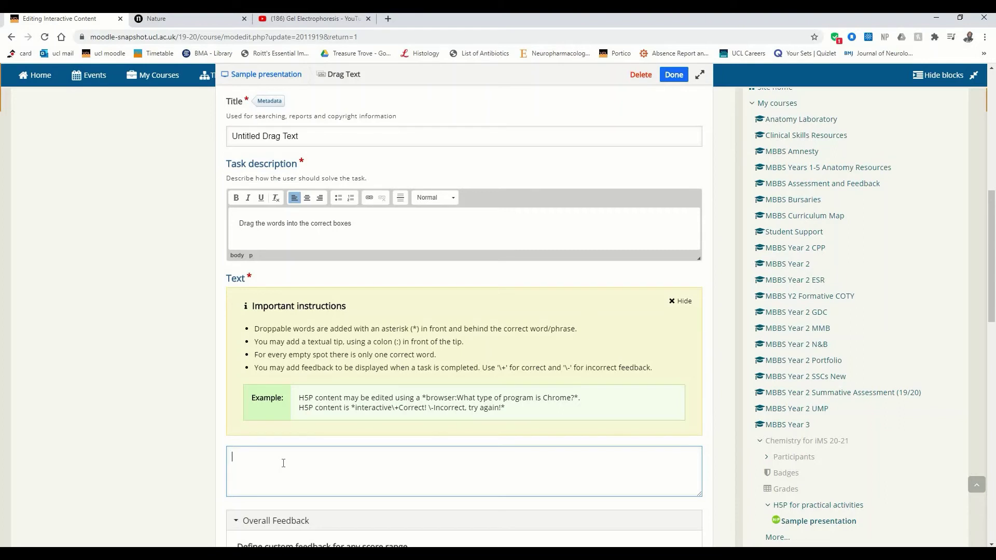
pyautogui.write('The humerus is a larger bone than the L')
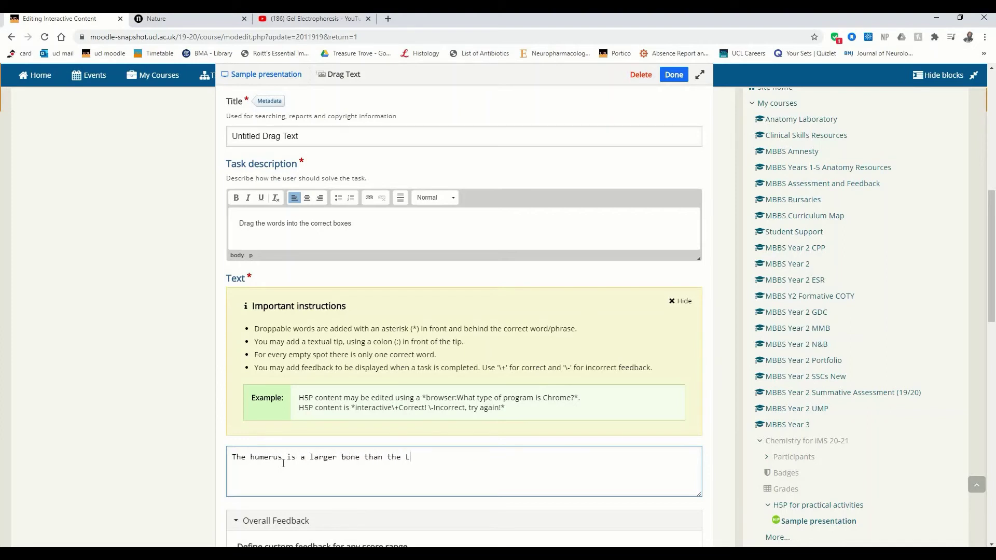
pyautogui.write('unate.')
pyautogui.doubleClick(412, 458)
pyautogui.write('lunate')
pyautogui.doubleClick(415, 457)
pyautogui.write('Iunate')
# Step: Mark "humerus" and "lunate" as droppable words by enclosing each in asterisks
pyautogui.click(252, 456)
pyautogui.write('*')
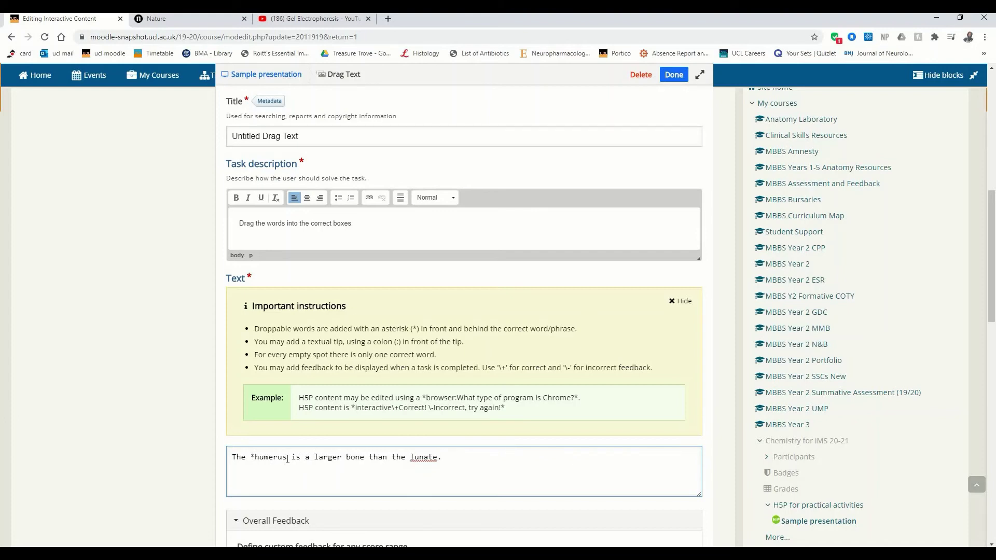
pyautogui.click(288, 457)
pyautogui.write('*')
pyautogui.moveTo(415, 457); pyautogui.dragTo(442, 457)
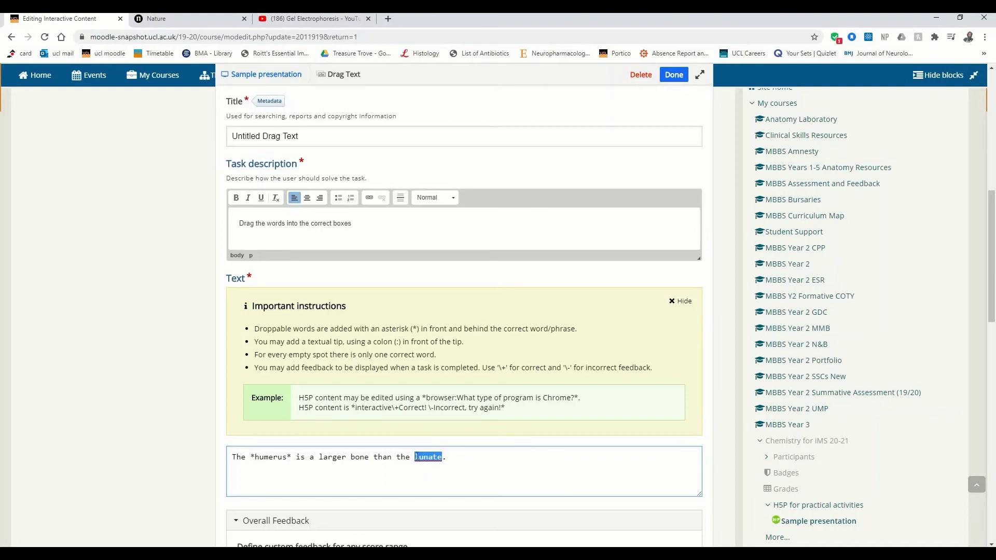
pyautogui.press('Left')
pyautogui.write('*')
pyautogui.press('Right')
pyautogui.press('Right')
pyautogui.press('Right')
pyautogui.press('Right')
pyautogui.press('Right')
pyautogui.press('Right')
pyautogui.write('*')
# Step: Insert the finished Drag Text question and move it to the empty lower-right area of the second slide
pyautogui.scroll(-6, 465, 464)
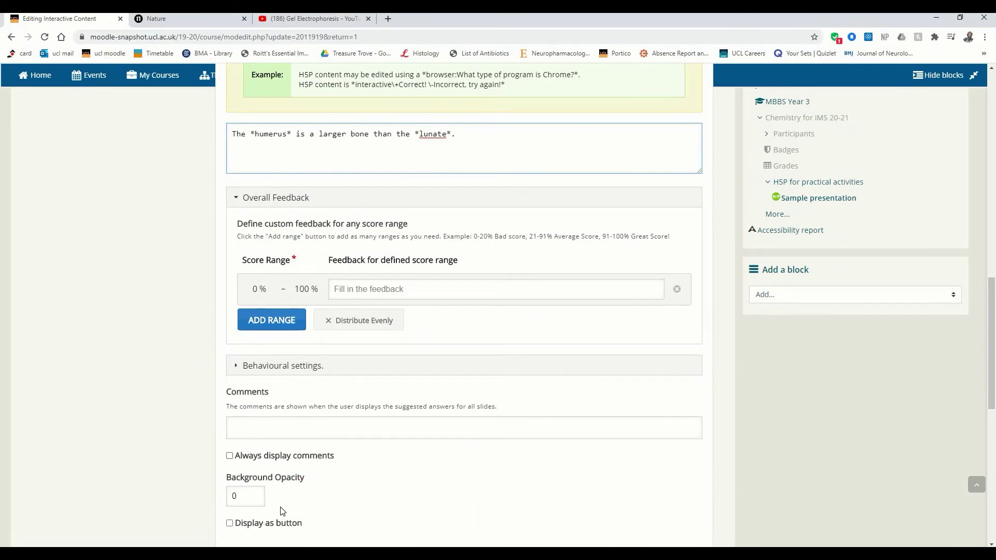
pyautogui.scroll(8, 281, 511)
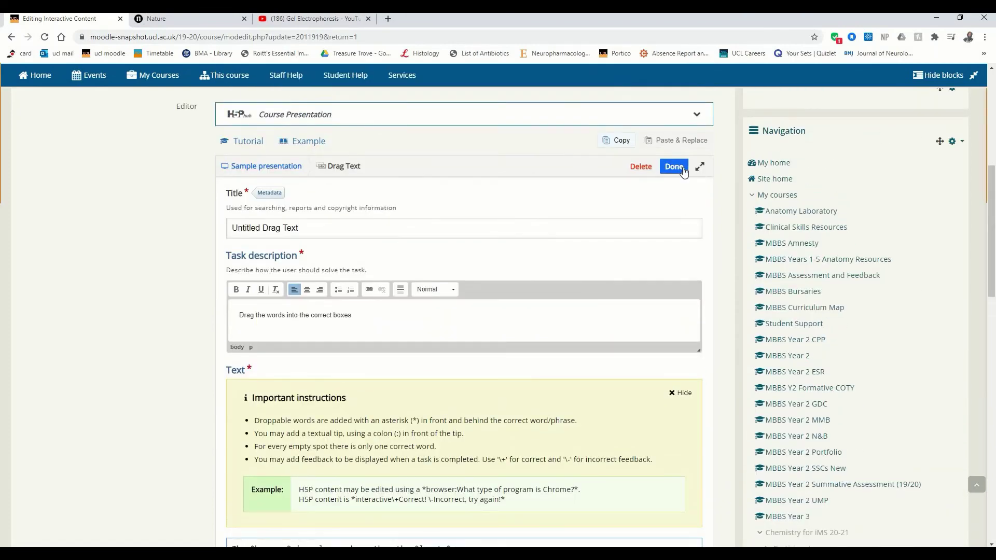
pyautogui.click(684, 167)
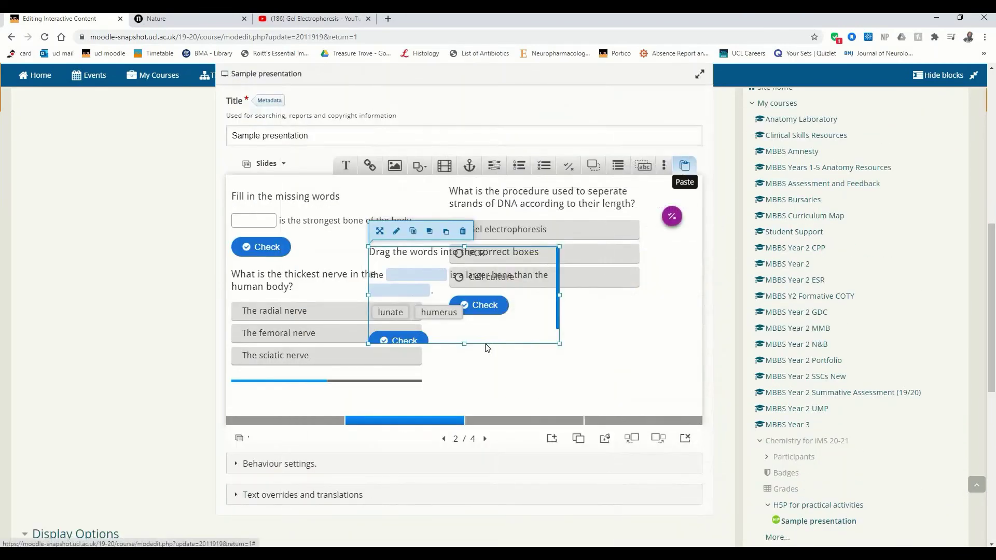
pyautogui.moveTo(543, 378); pyautogui.dragTo(606, 409)
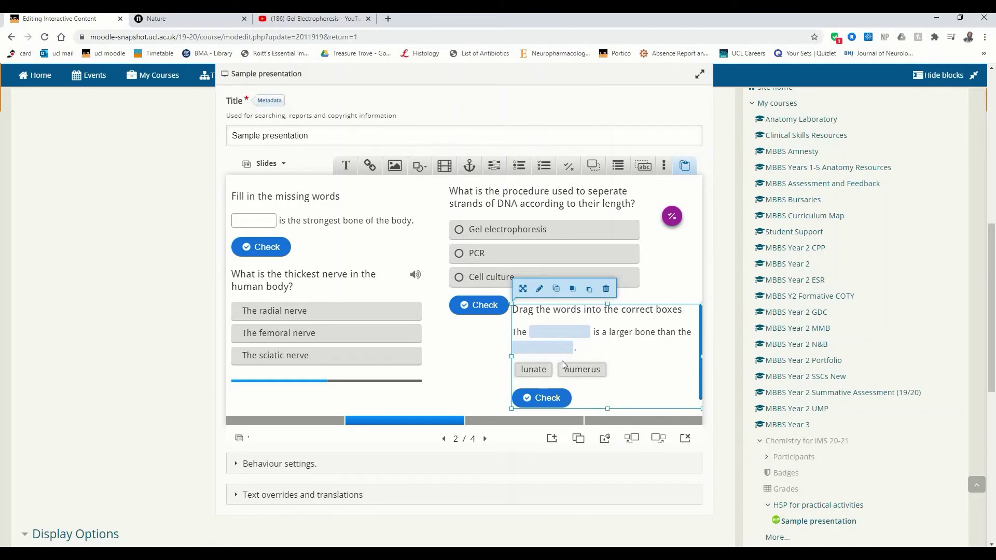
pyautogui.click(472, 374)
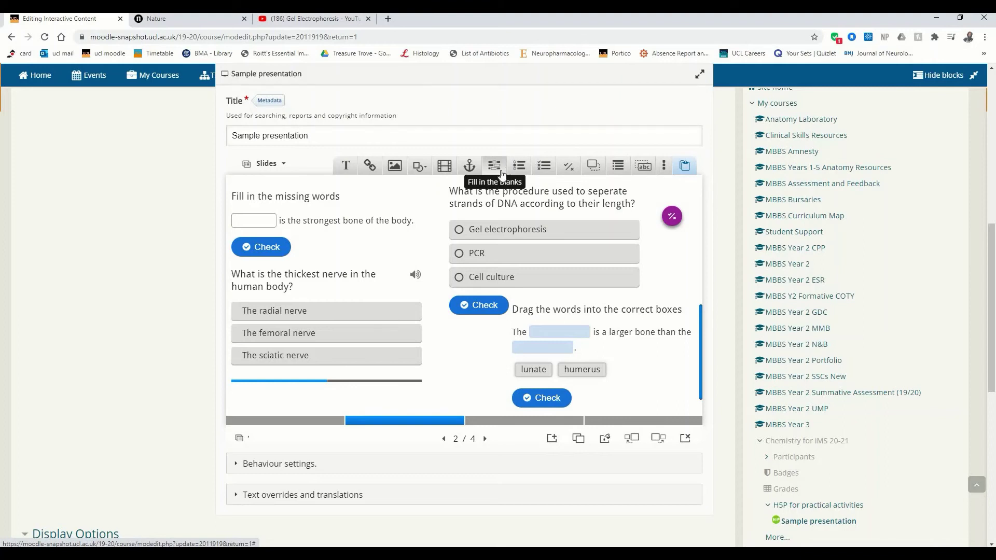
pyautogui.moveTo(501, 165); pyautogui.dragTo(269, 229)
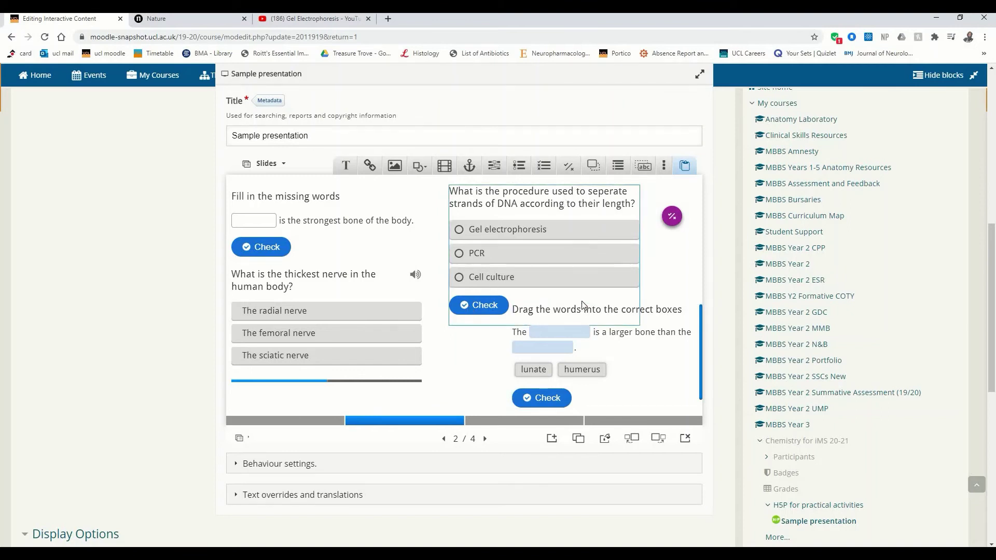
pyautogui.rightClick(666, 213)
pyautogui.click(645, 263)
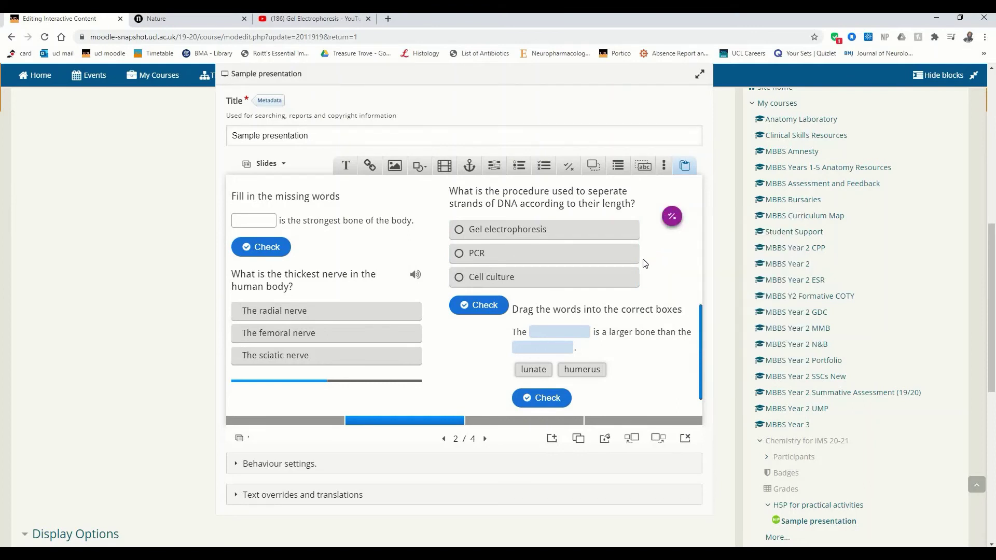
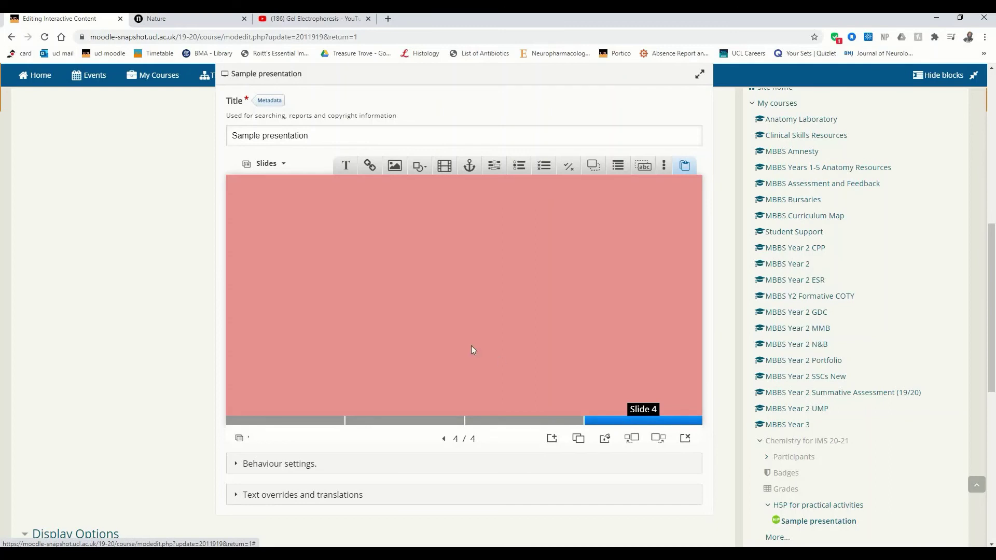
# Step: Add a text element reading "Thank you" to the fourth slide
pyautogui.click(353, 172)
pyautogui.write('T')
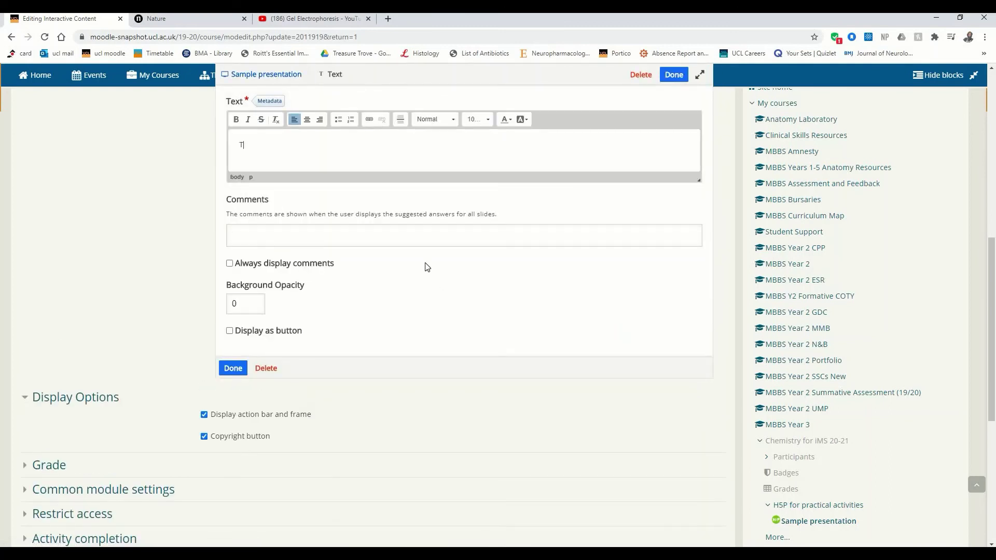
pyautogui.write('hank you')
pyautogui.scroll(2, 550, 182)
pyautogui.click(674, 149)
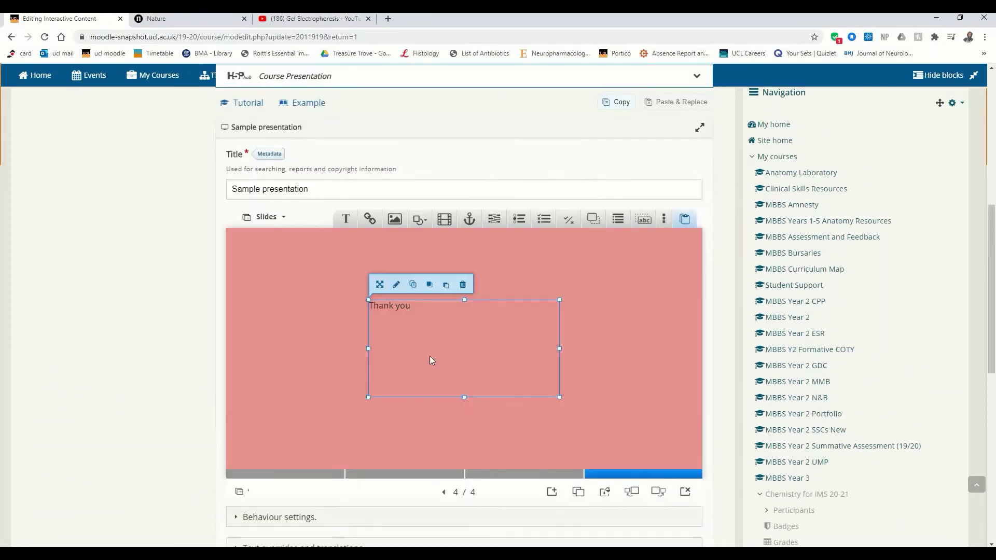
# Step: Shrink the "Thank you" text box and move it to the upper middle of the slide
pyautogui.moveTo(560, 397); pyautogui.dragTo(462, 293)
pyautogui.rightClick(450, 329)
pyautogui.click(513, 322)
pyautogui.rightClick(513, 322)
pyautogui.click(503, 397)
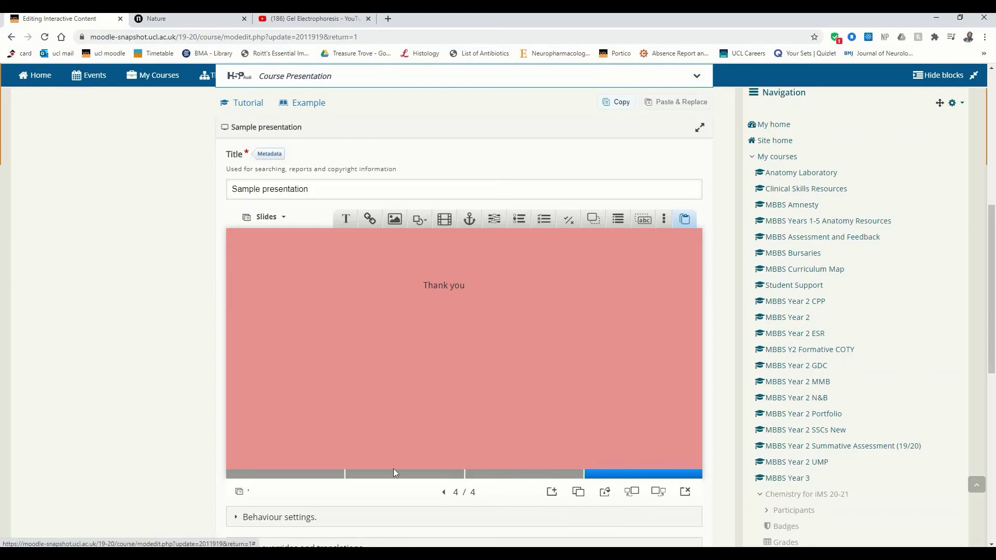
# Step: Insert a Go to slide element on the first slide that leads to specific slide number 4
pyautogui.click(316, 482)
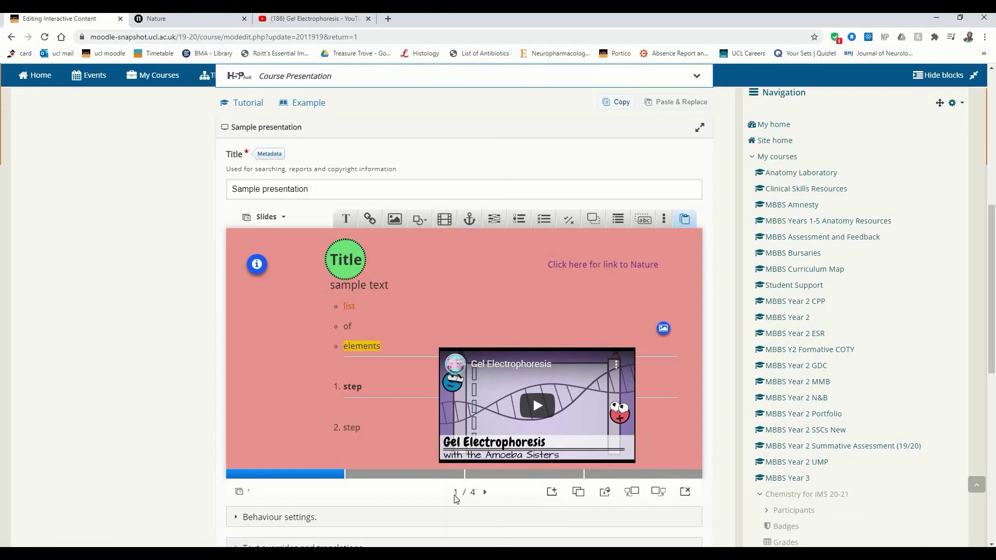
pyautogui.click(467, 217)
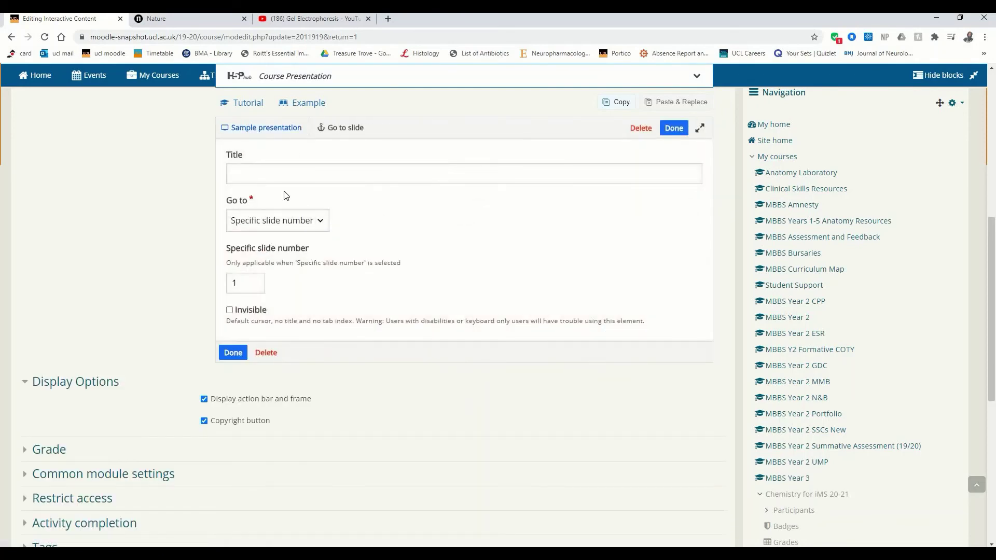
pyautogui.click(257, 221)
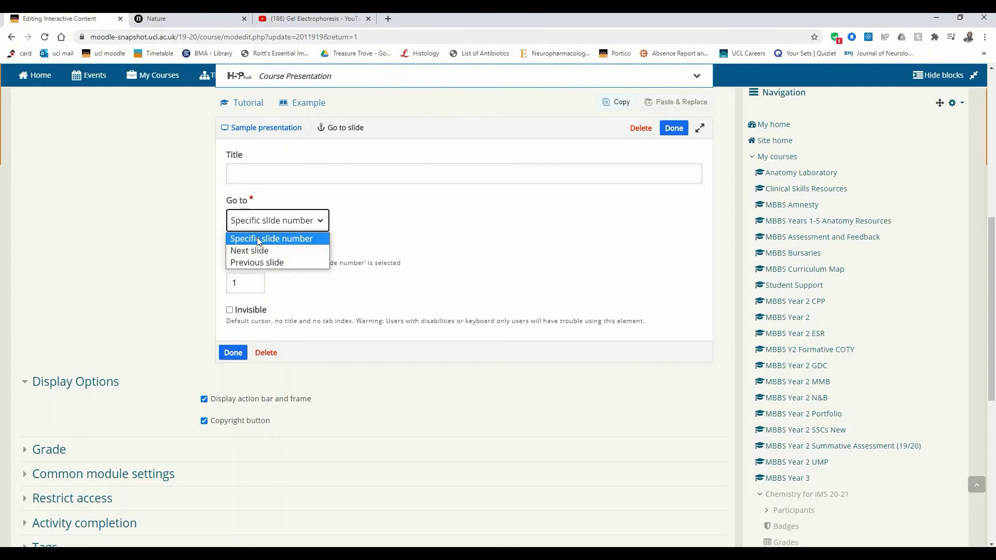
pyautogui.click(257, 239)
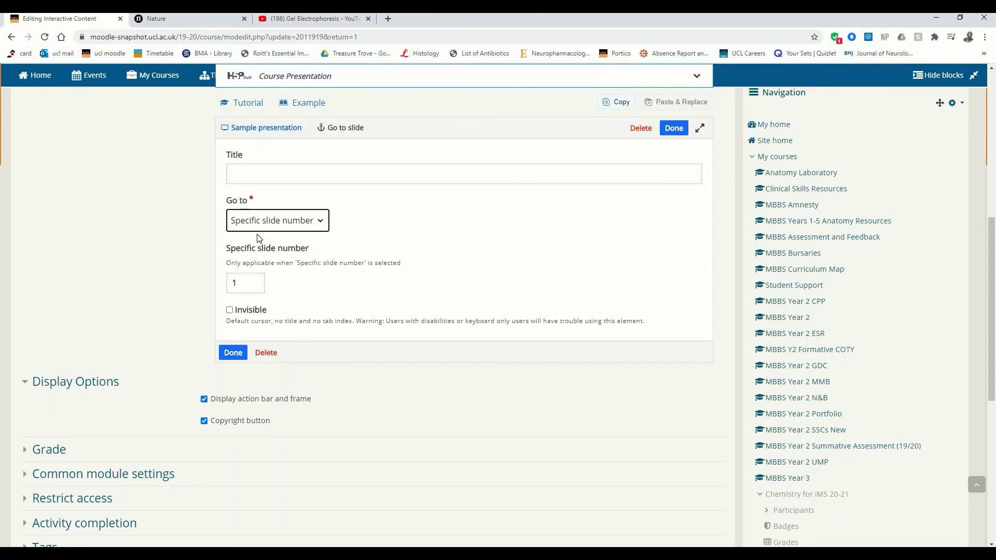
pyautogui.click(240, 280)
pyautogui.scroll(1, 550, 215)
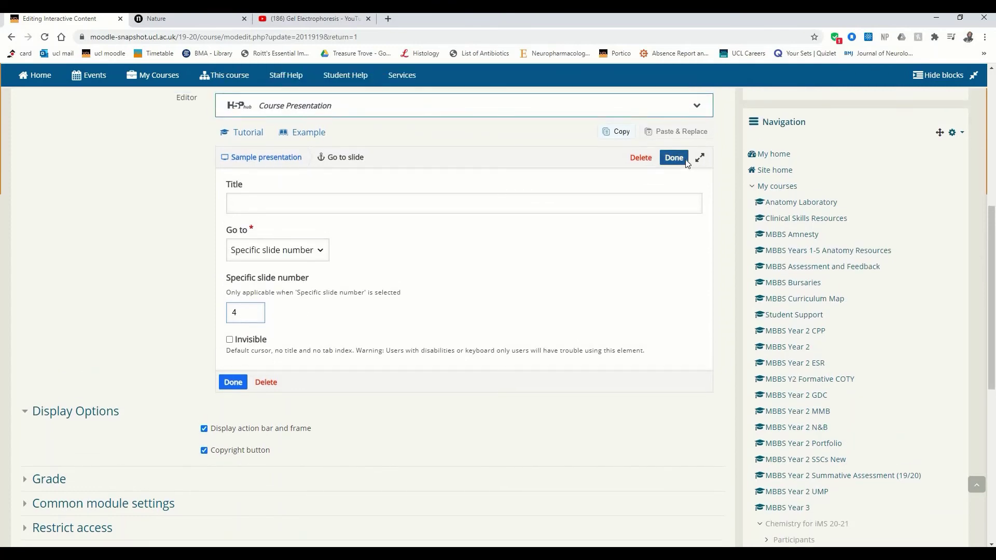
pyautogui.click(675, 158)
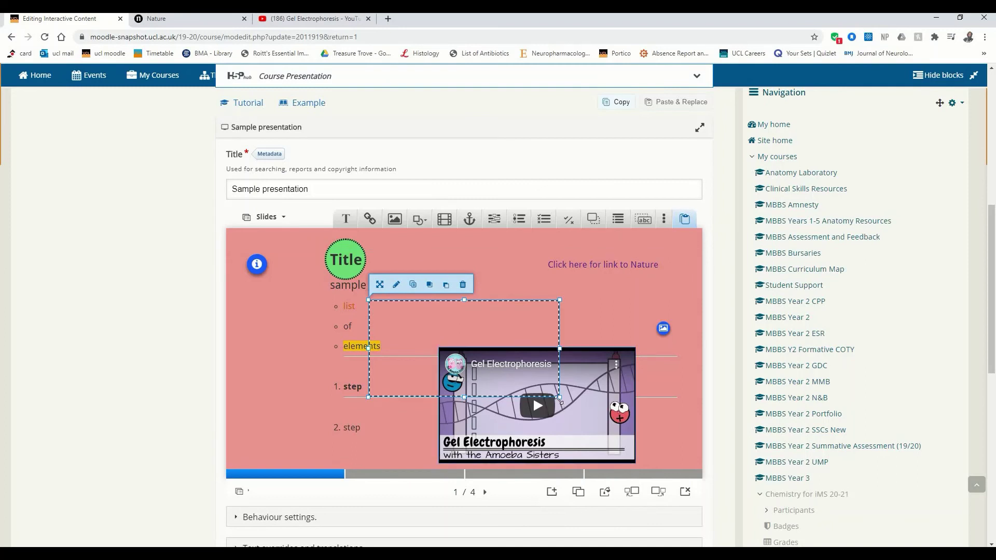
# Step: Shrink the Go to slide area on the first slide and move it to the slide's lower-left corner
pyautogui.moveTo(558, 395); pyautogui.dragTo(257, 450)
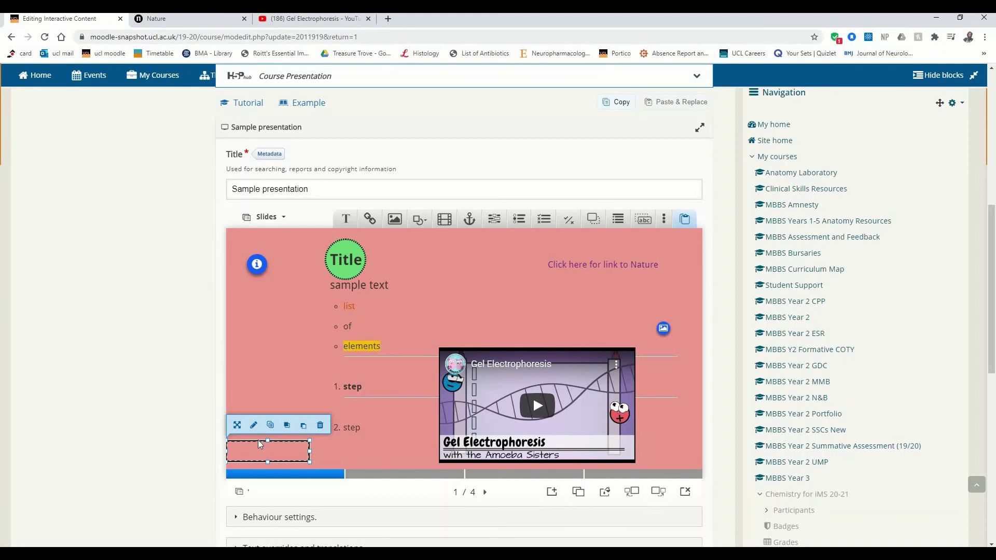
pyautogui.click(262, 394)
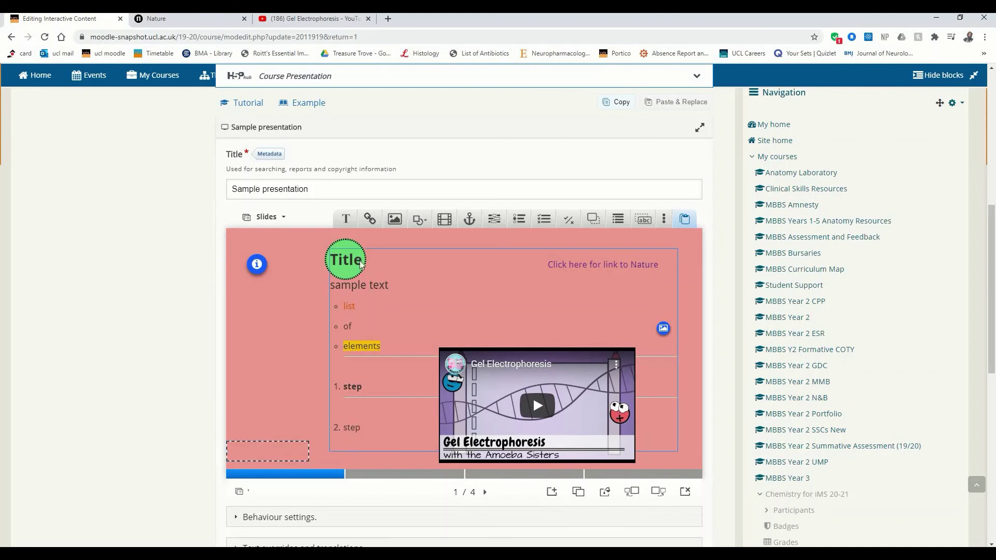
# Step: Add the text "Click here to skip the presentation" and place it, shrunk, over the Go to slide area in the slide's lower-left corner
pyautogui.click(346, 219)
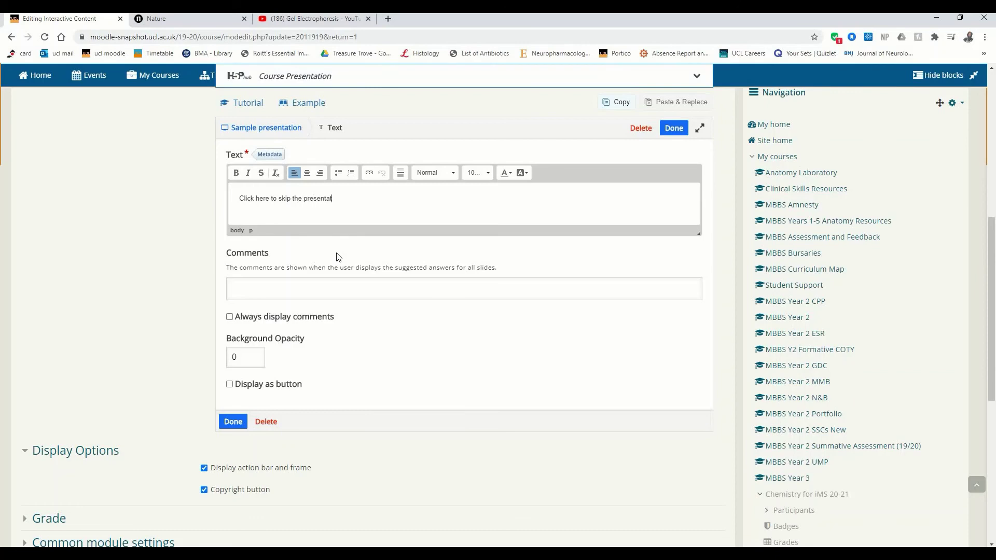
pyautogui.click(674, 130)
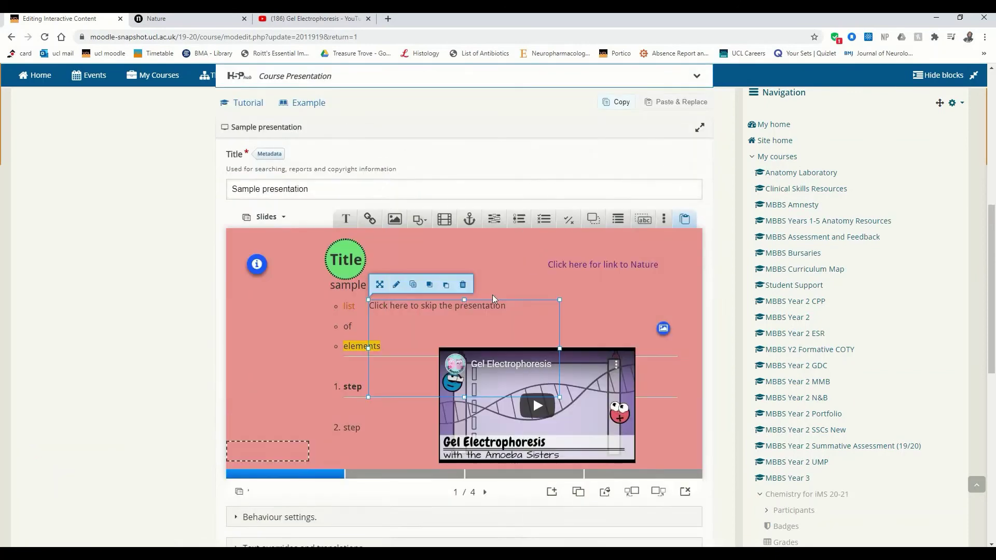
pyautogui.moveTo(560, 396); pyautogui.dragTo(354, 455)
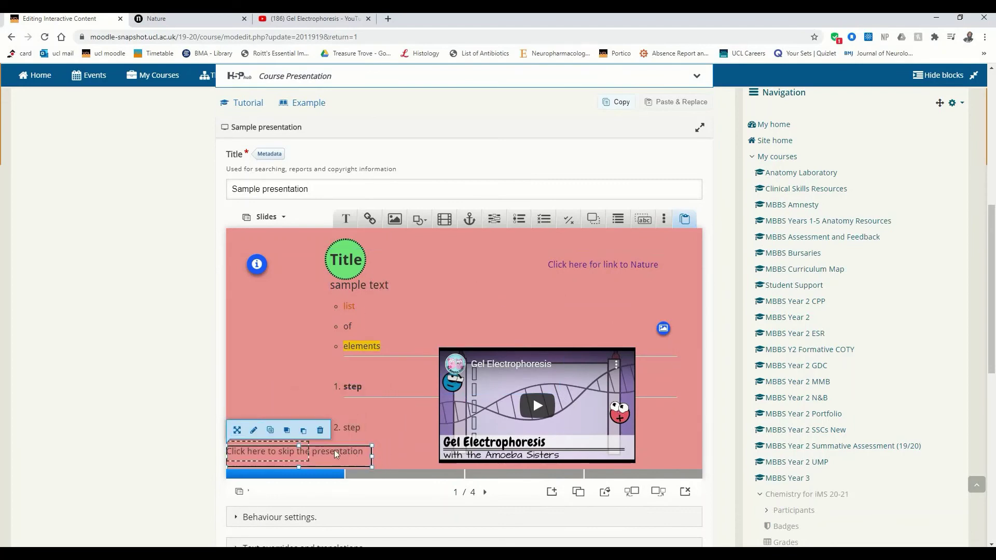
pyautogui.click(296, 393)
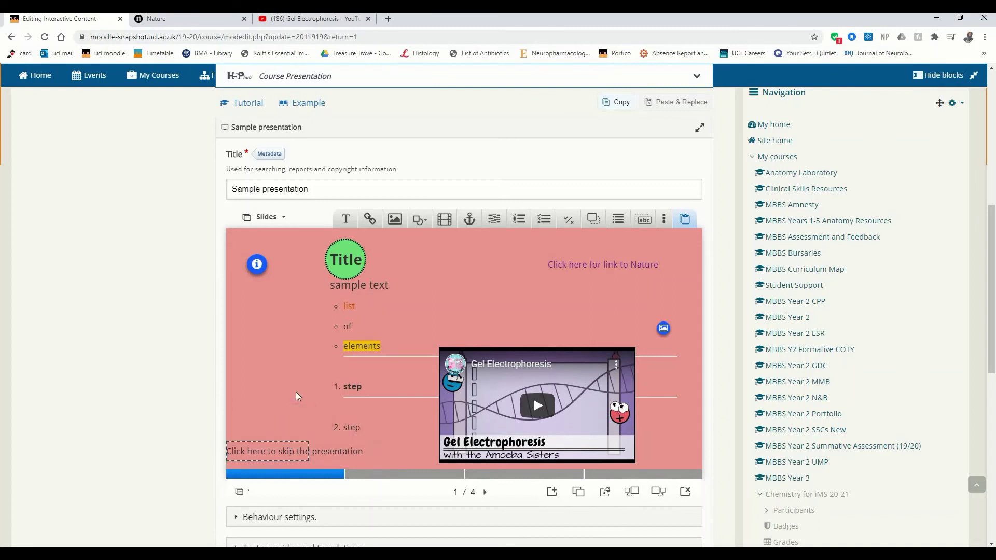
# Step: Widen the Go to slide area to about 270 × 40 so it covers the whole skip text
pyautogui.click(275, 445)
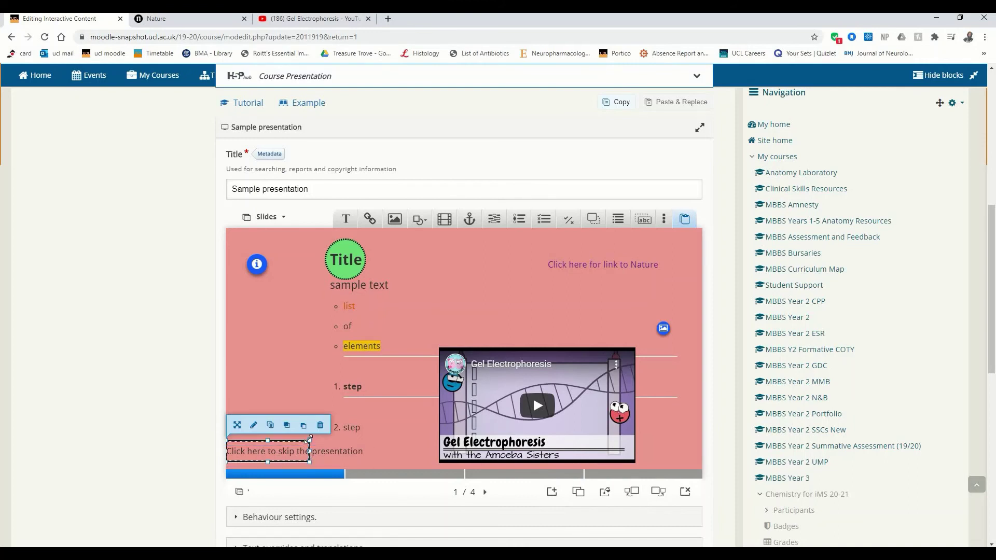
pyautogui.moveTo(309, 438); pyautogui.dragTo(367, 439)
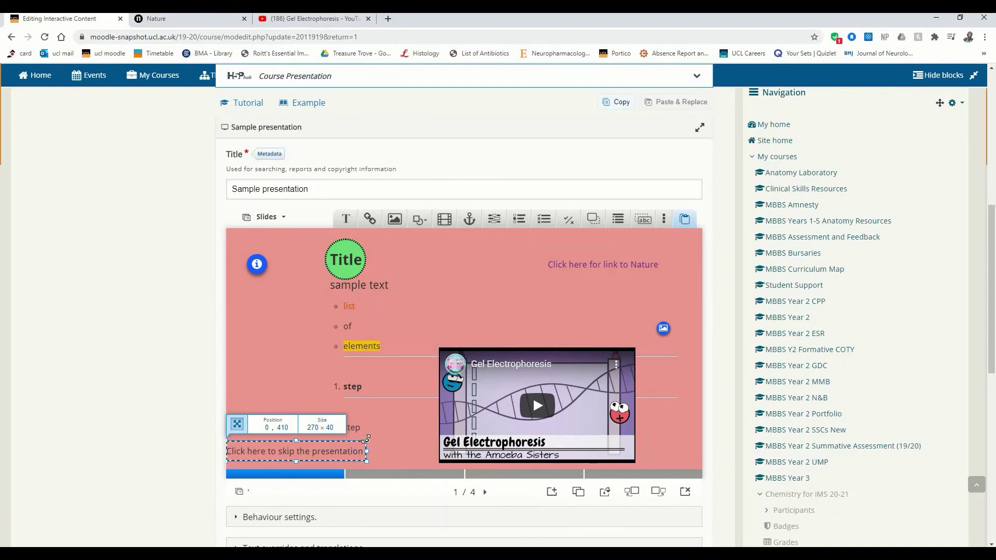
pyautogui.moveTo(366, 439); pyautogui.dragTo(366, 439)
pyautogui.click(254, 325)
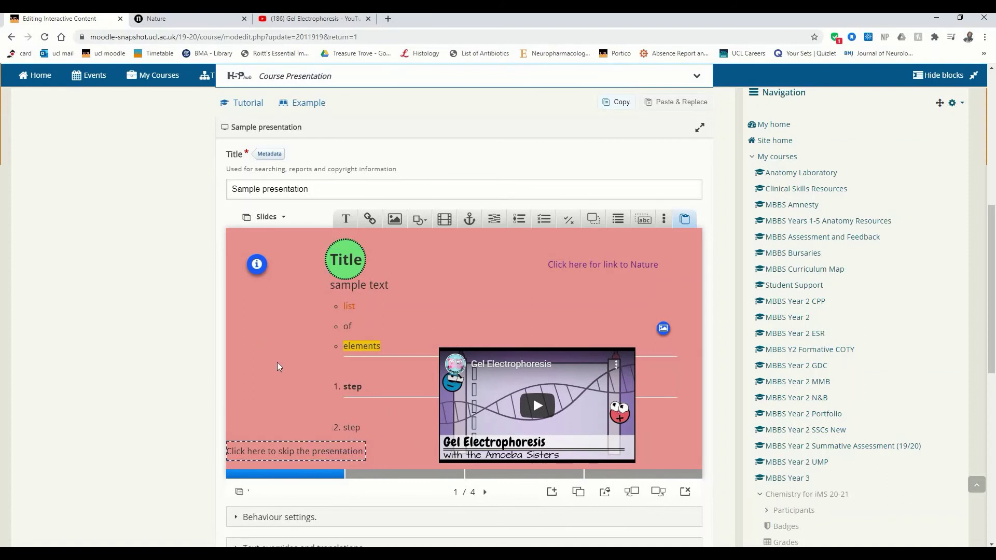
# Step: Save the activity and display the sample presentation, accepting the data reset notice
pyautogui.scroll(-2, 296, 435)
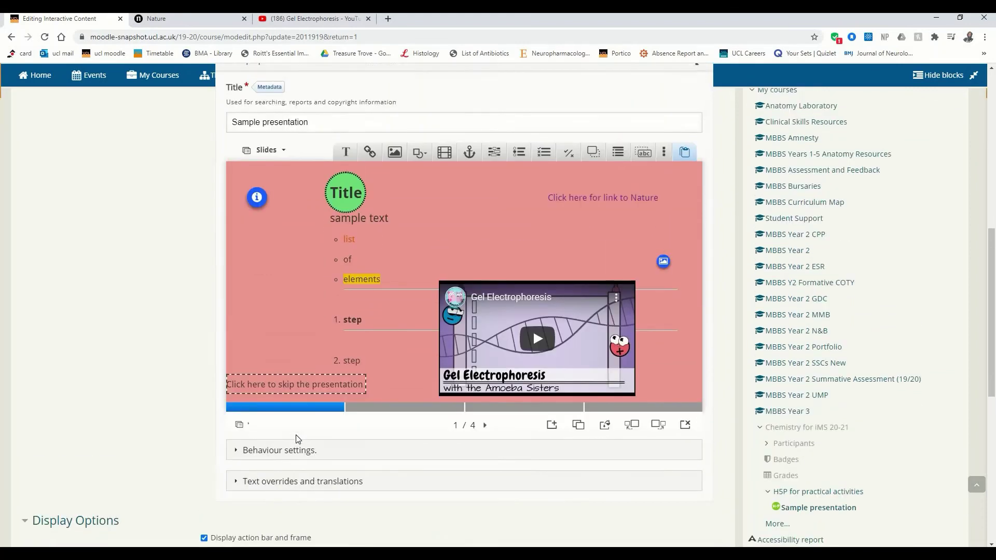
pyautogui.scroll(2, 296, 435)
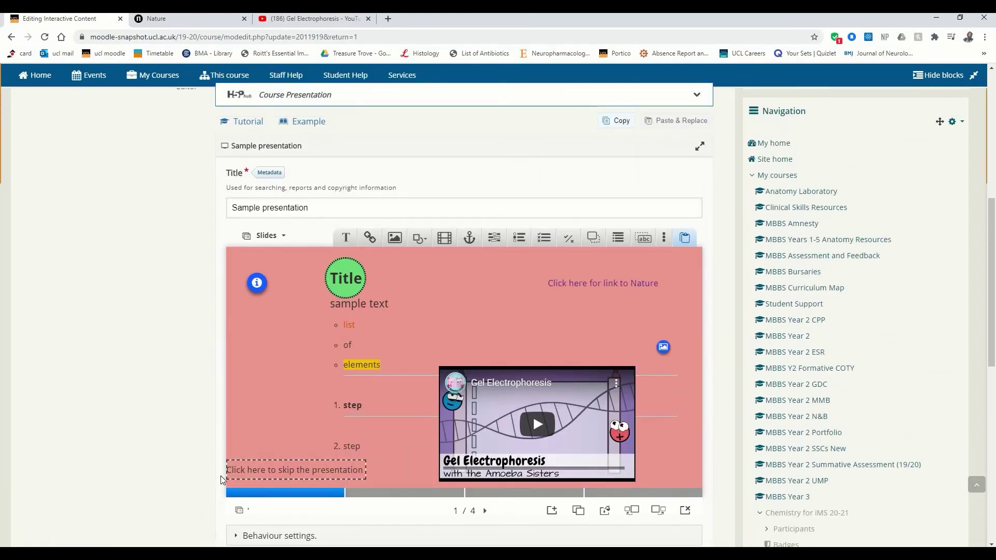
pyautogui.scroll(-7, 220, 475)
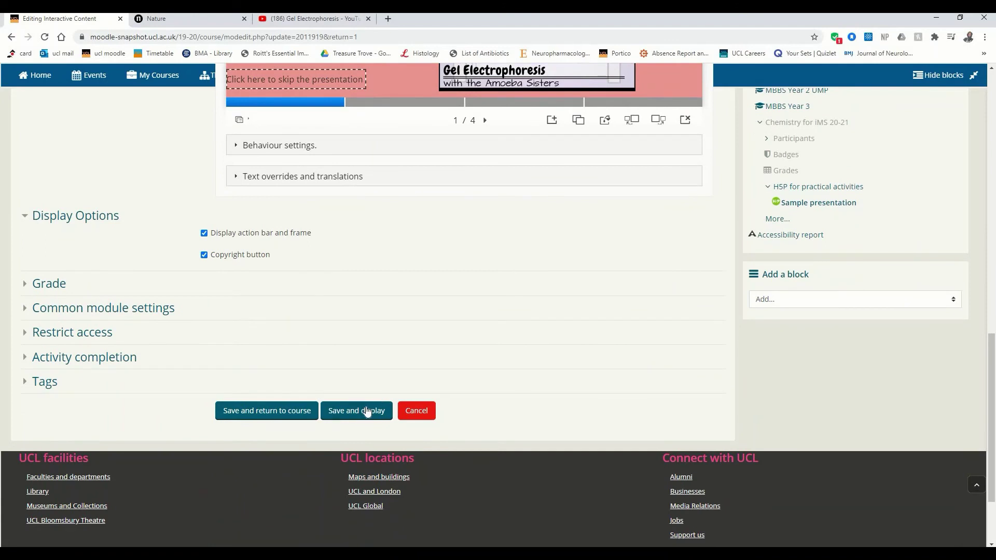
pyautogui.click(366, 411)
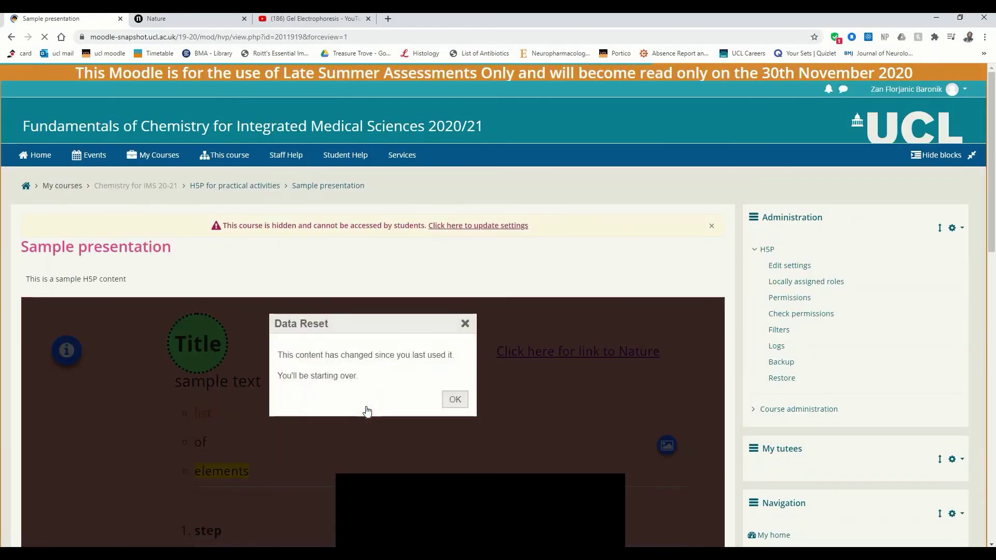
pyautogui.click(455, 399)
pyautogui.scroll(-3, 460, 400)
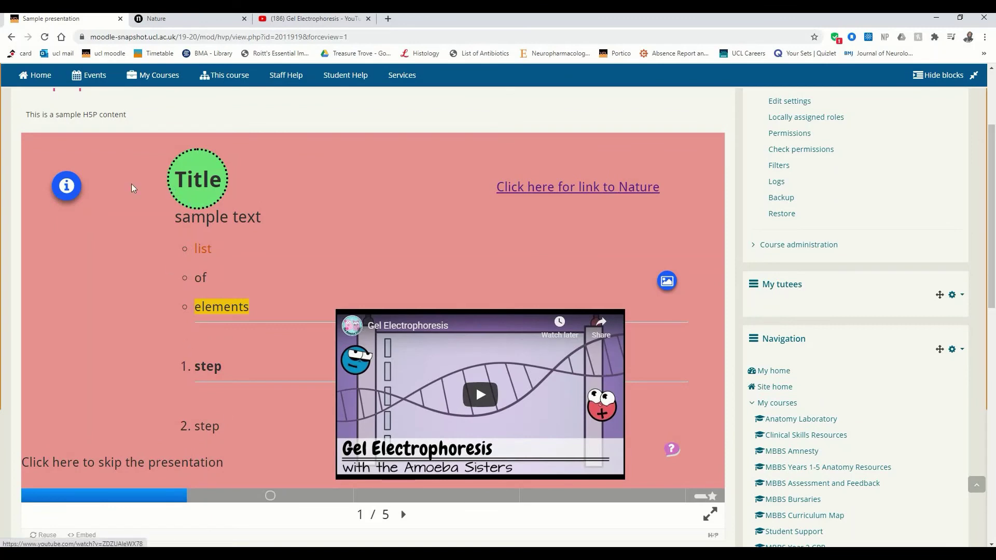
# Step: Preview the pop-up text and the pop-up image on the first slide, closing each one after viewing
pyautogui.click(69, 189)
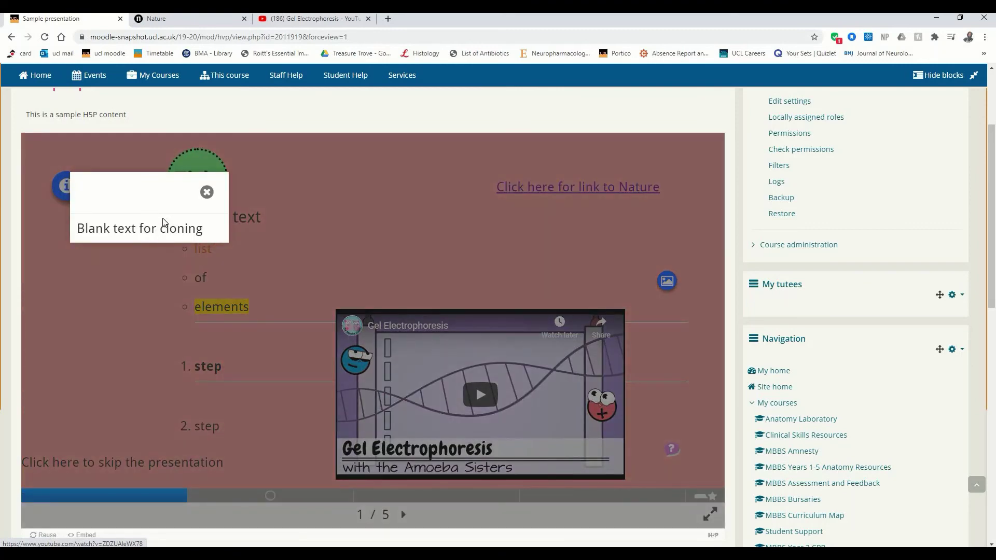
pyautogui.click(207, 192)
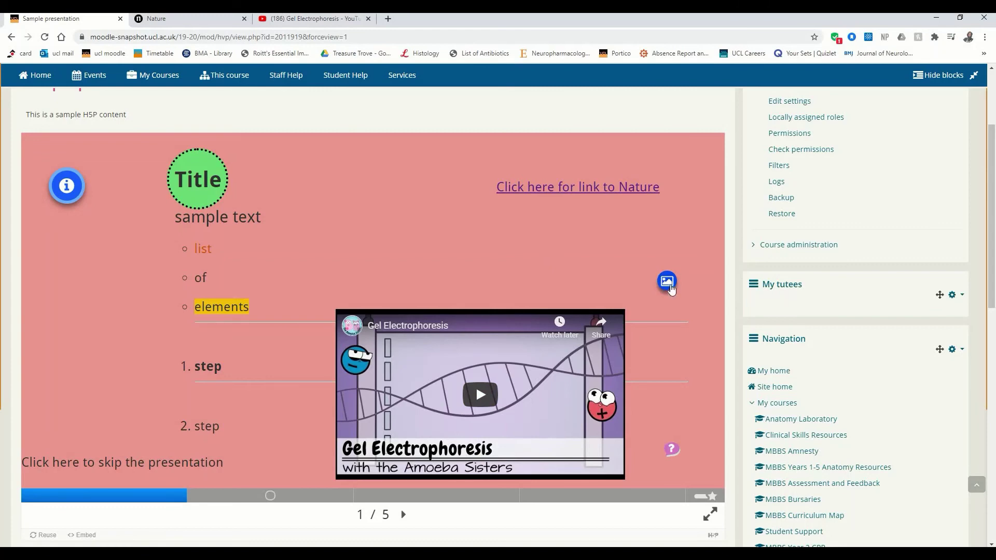
pyautogui.click(668, 282)
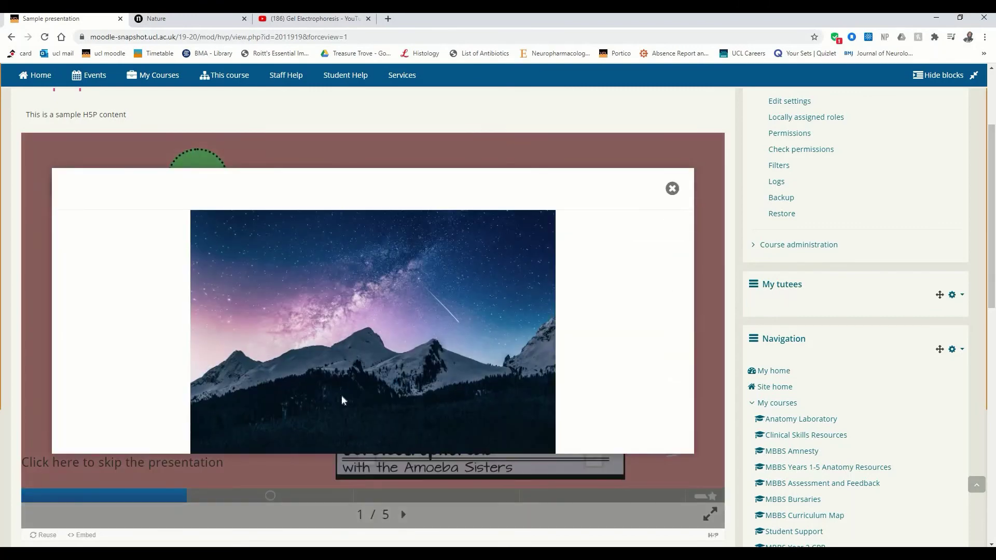
pyautogui.click(673, 189)
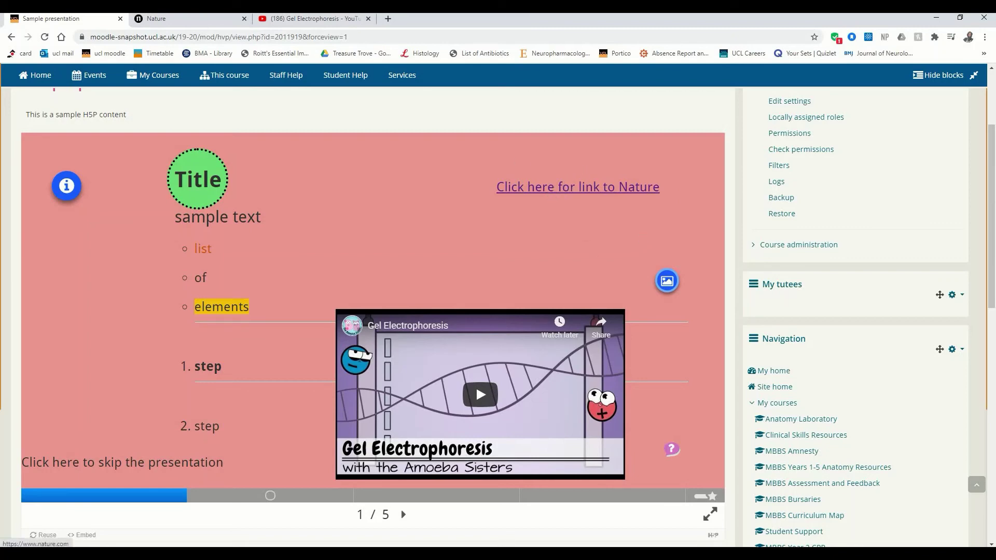
# Step: Test the "Click here for link to Nature" link and close the Nature page it opens
pyautogui.click(243, 19)
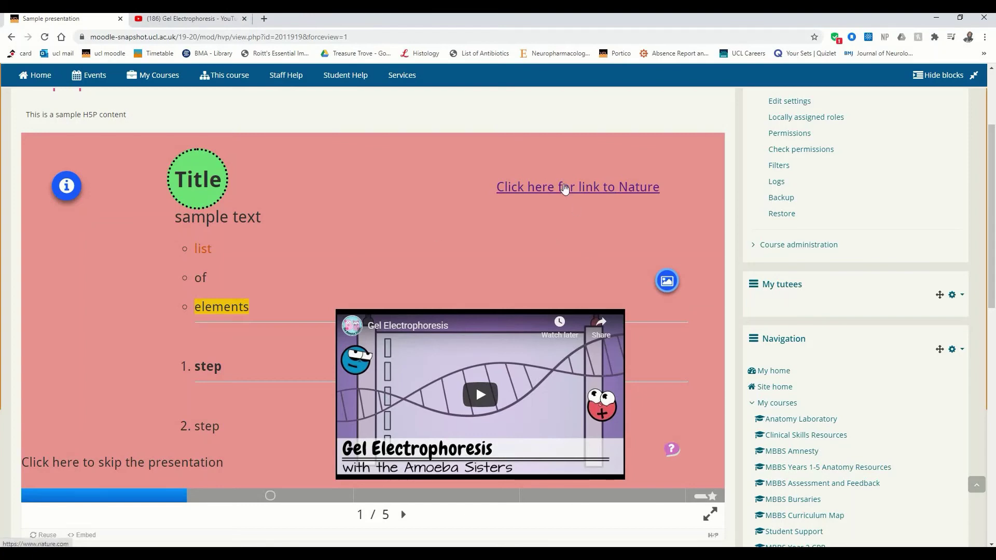
pyautogui.click(566, 188)
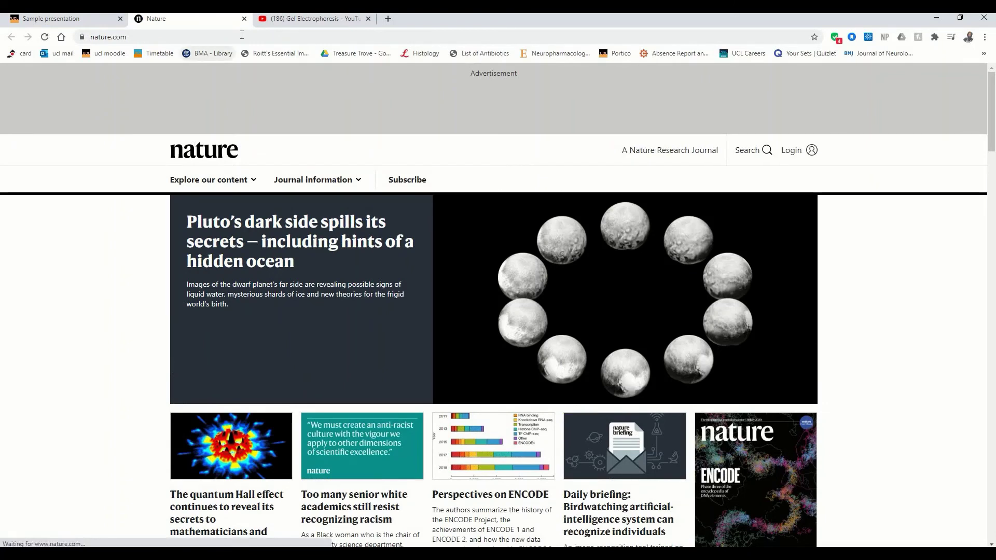
pyautogui.click(245, 19)
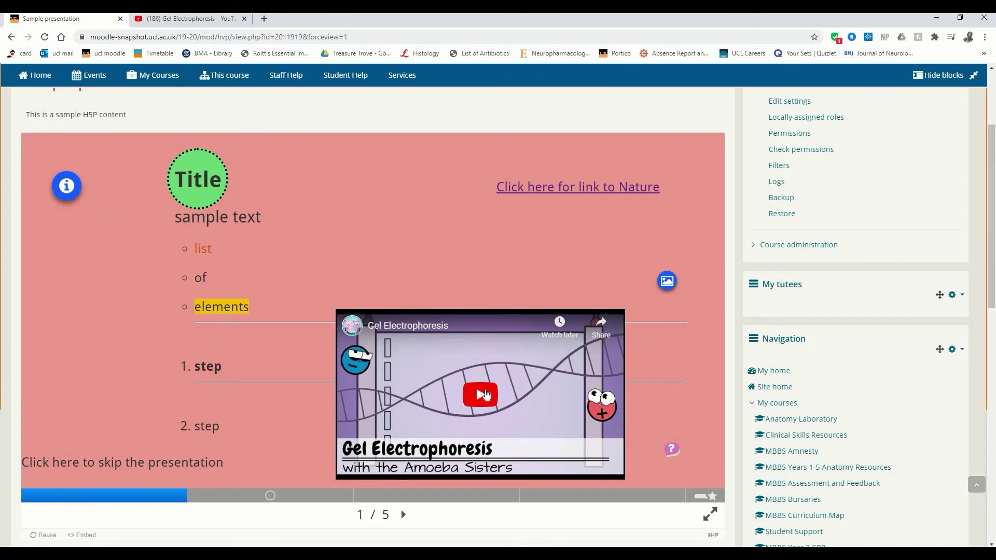
# Step: Play the embedded Gel Electrophoresis video briefly, pause it, and check the information pop-up once more
pyautogui.click(487, 397)
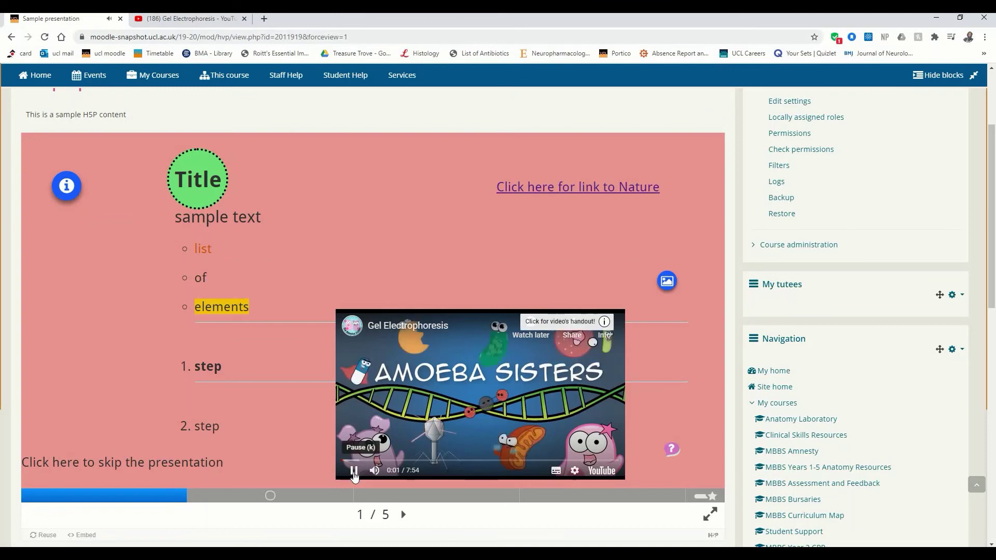
pyautogui.click(355, 471)
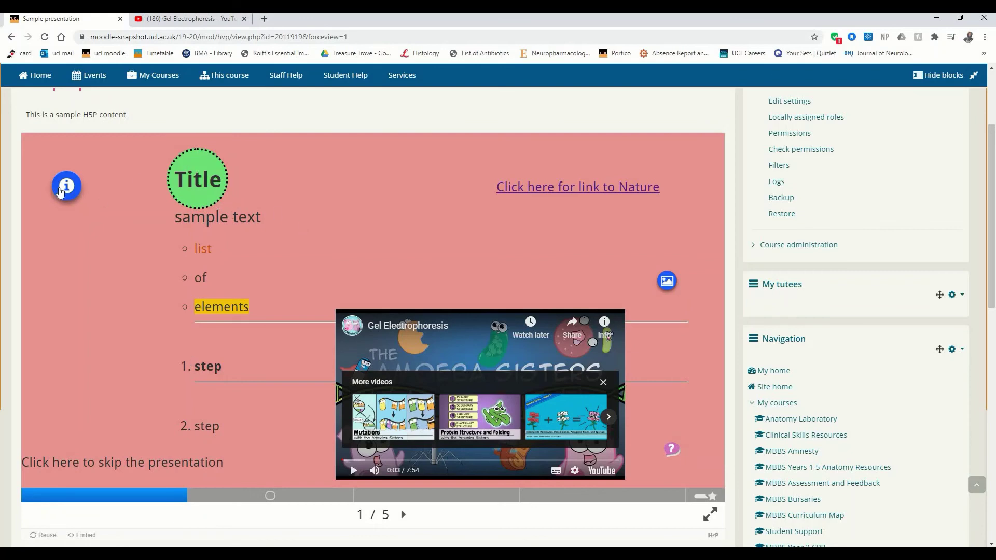
pyautogui.click(64, 189)
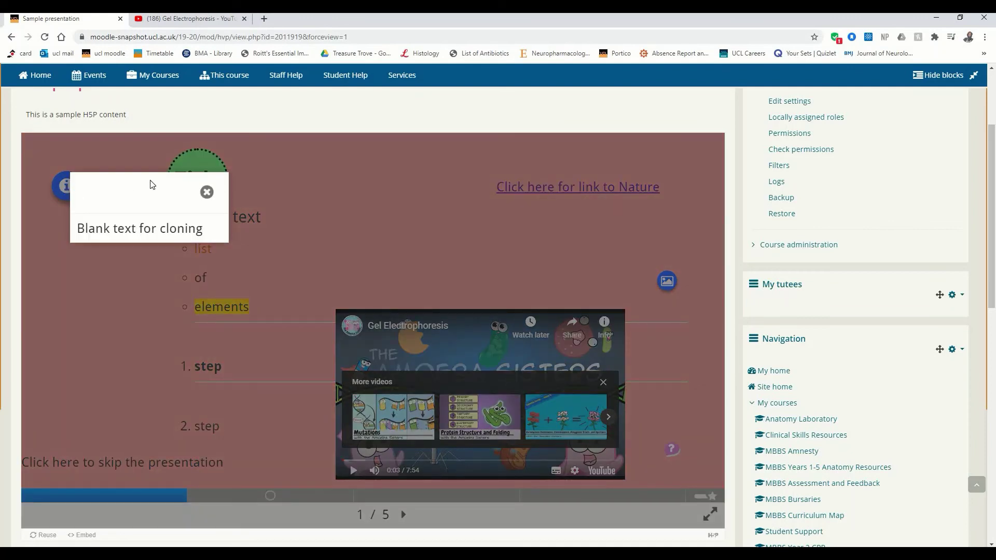
pyautogui.click(206, 194)
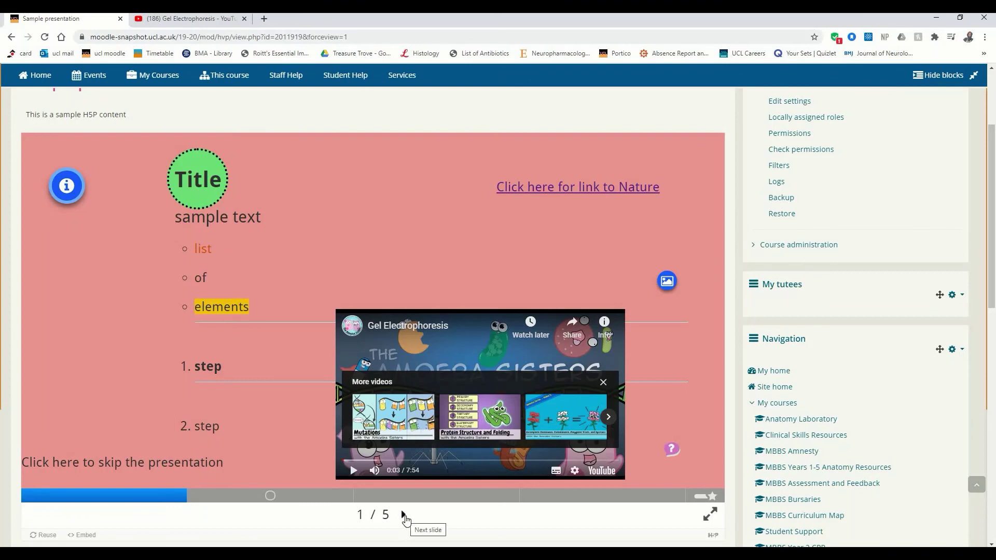
# Step: Go to the second slide, fill the missing-word blank with "Mandible" and check the answer
pyautogui.click(405, 516)
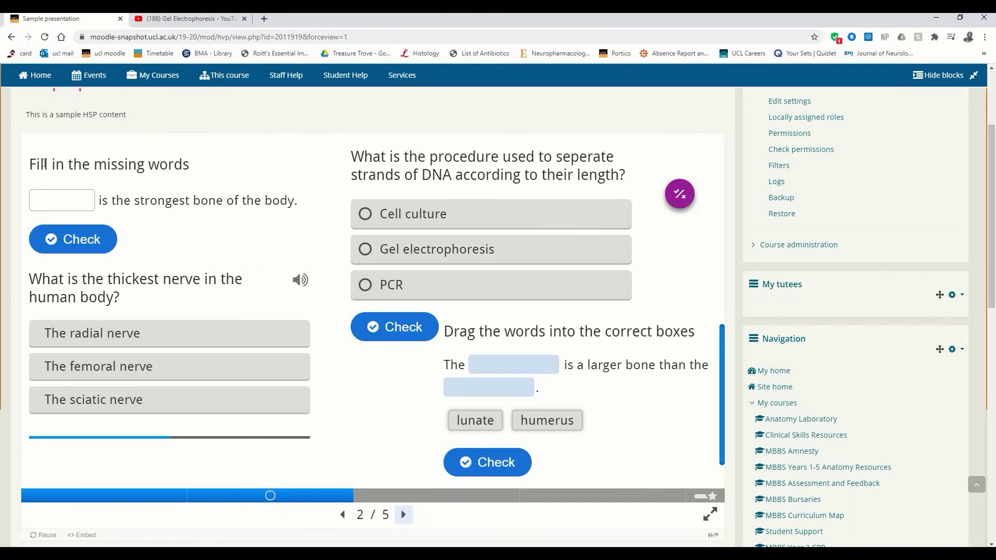
pyautogui.click(60, 198)
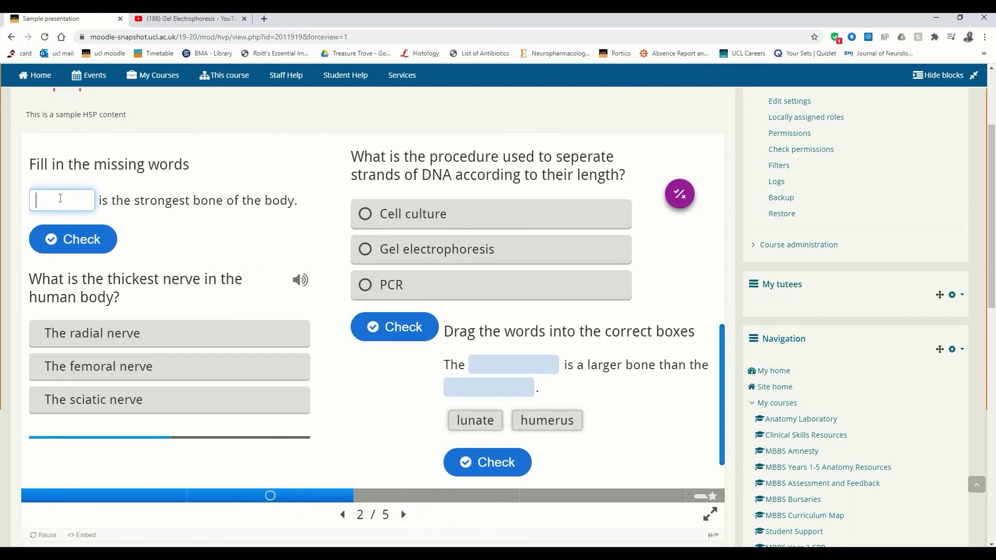
pyautogui.write('Mandible')
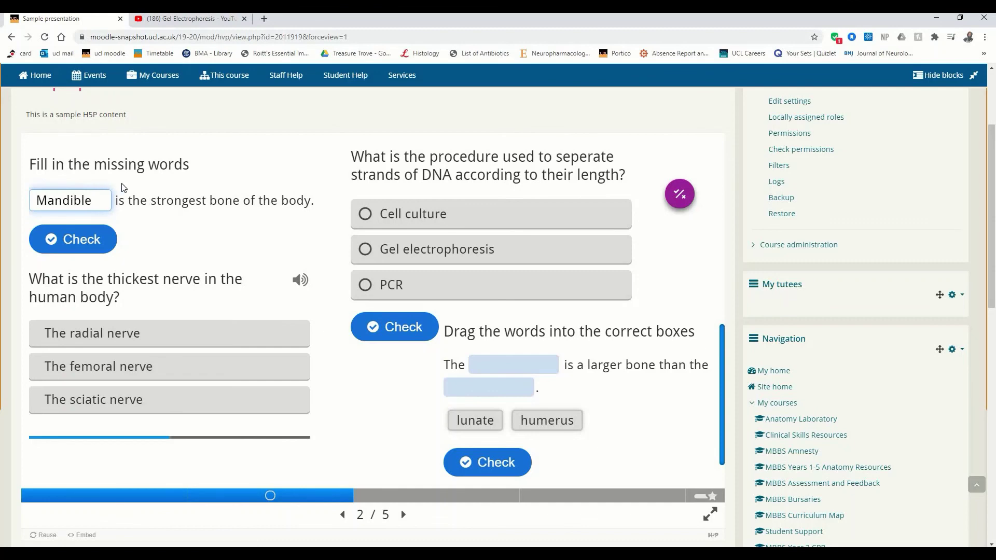
pyautogui.click(92, 241)
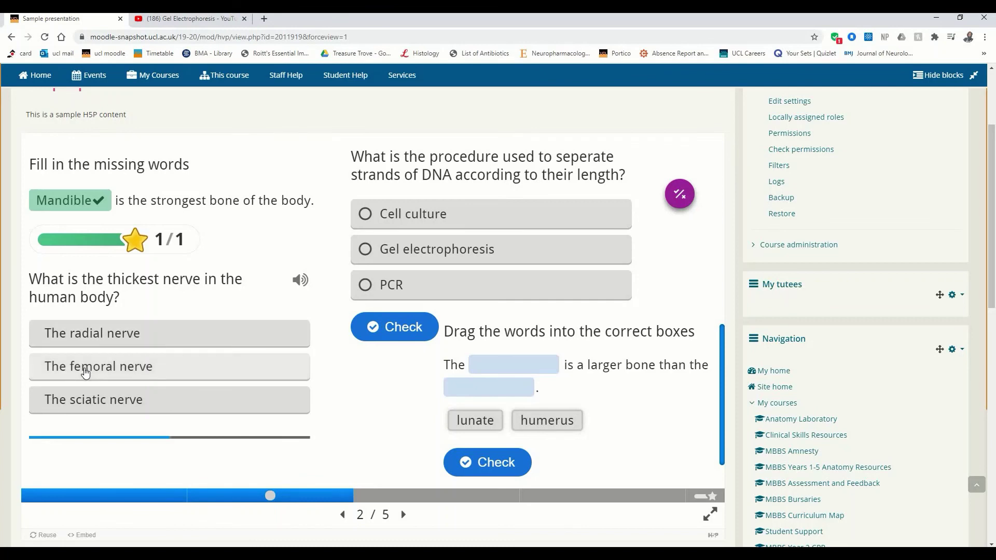
# Step: Answer the thickest-nerve question with "The femoral nerve", view the solution, and retry with "The sciatic nerve"
pyautogui.click(86, 372)
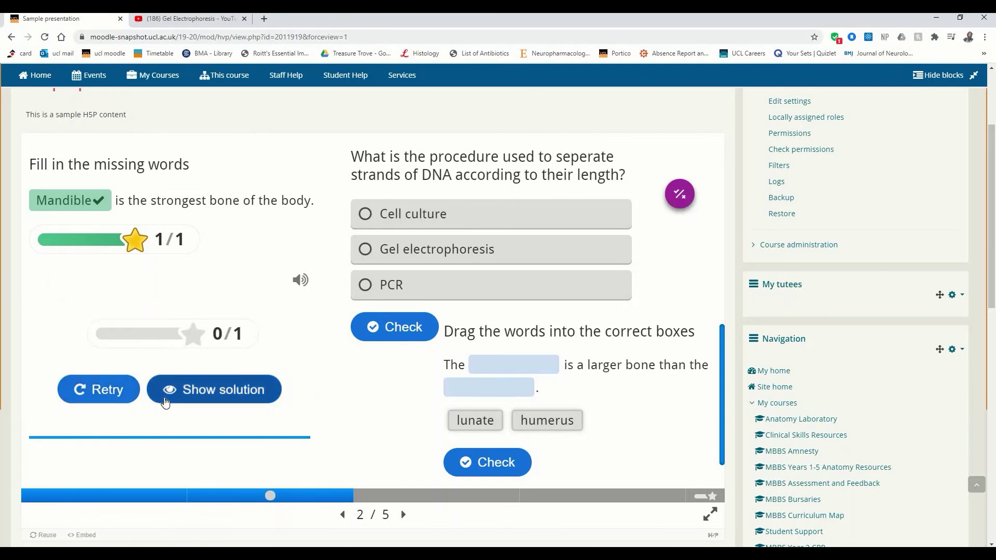
pyautogui.click(165, 402)
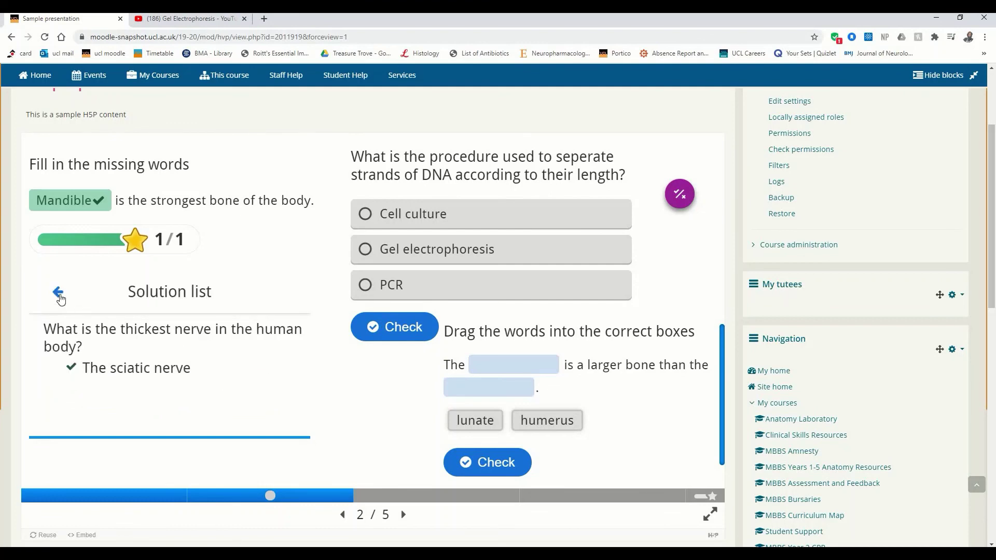
pyautogui.click(58, 293)
pyautogui.click(96, 391)
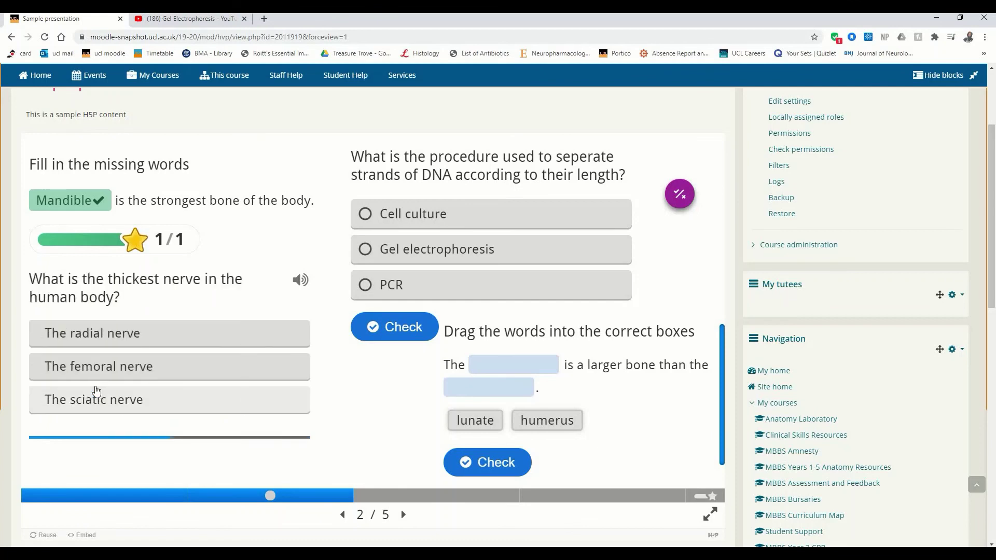
pyautogui.click(97, 407)
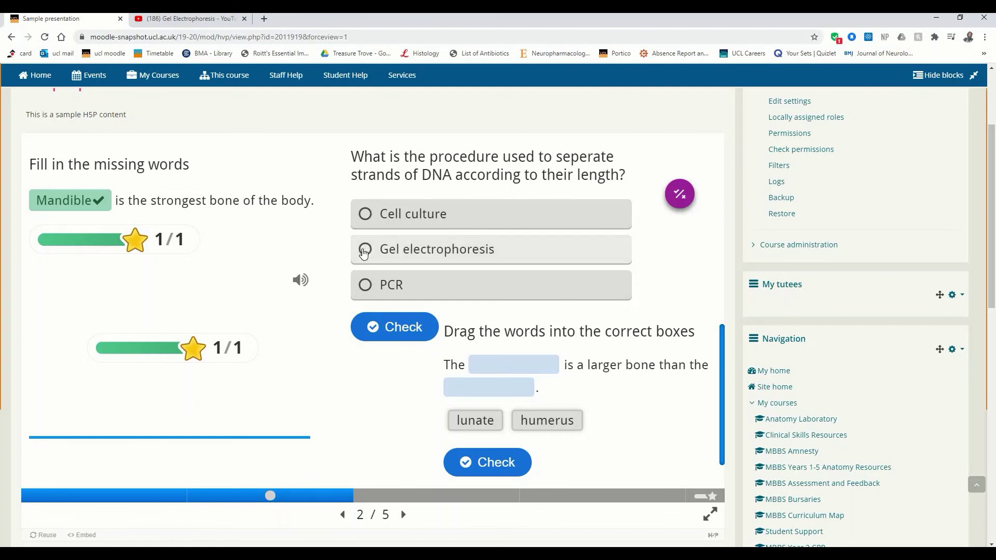
# Step: Answer the DNA strand separation question with "Gel electrophoresis" and check the answer
pyautogui.click(365, 251)
pyautogui.click(363, 225)
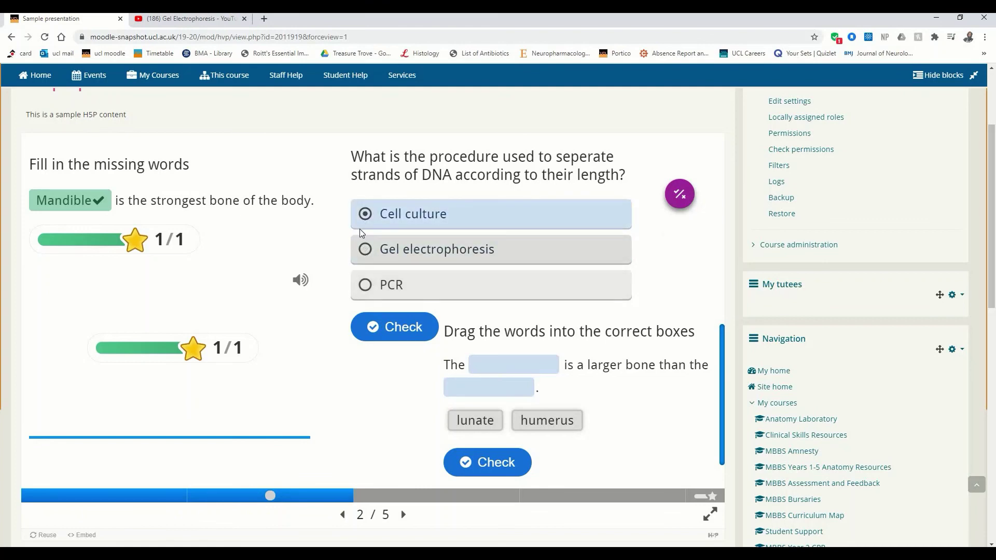
pyautogui.click(365, 250)
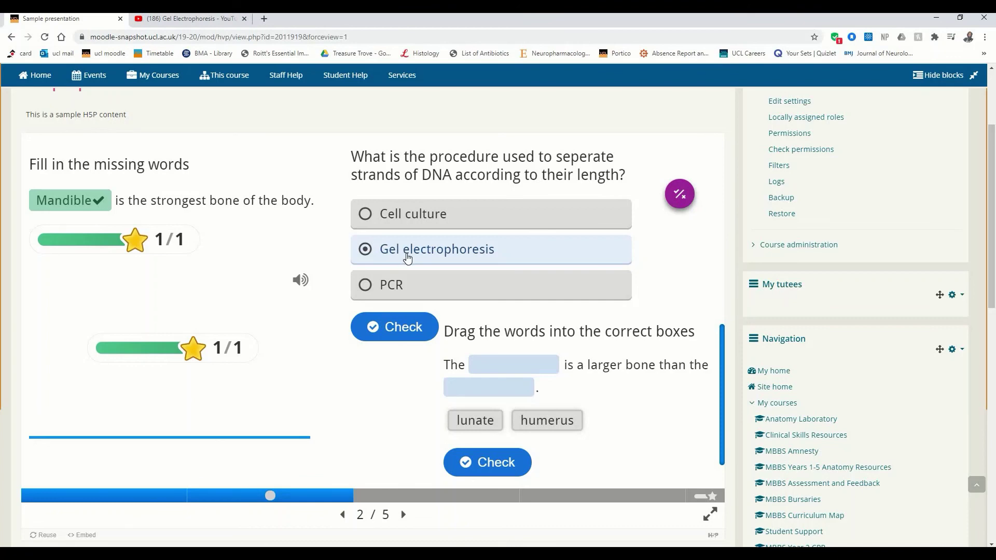
pyautogui.click(383, 329)
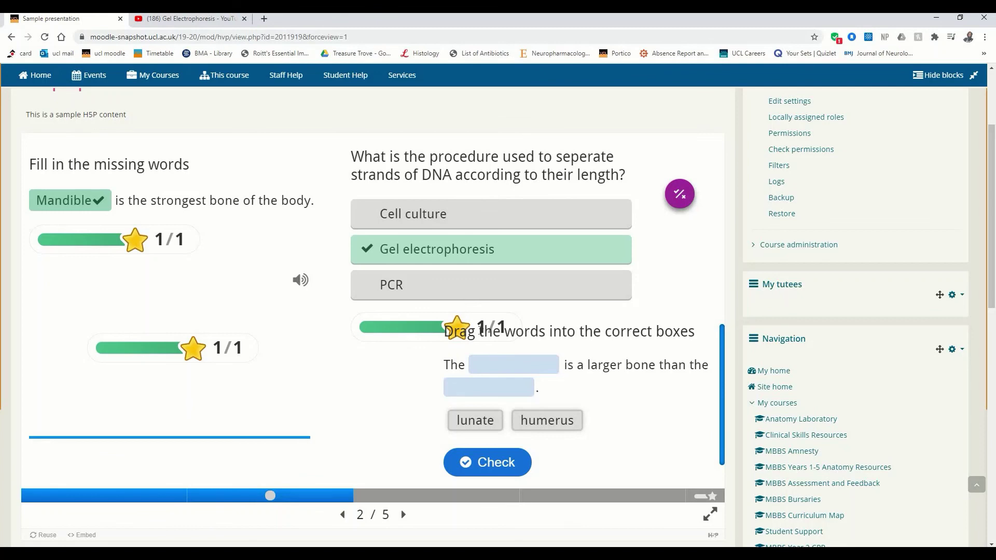
# Step: Open the pop-up question on biguanides and type 1 diabetes, answer "False", check it and close the pop-up
pyautogui.scroll(1, 784, 187)
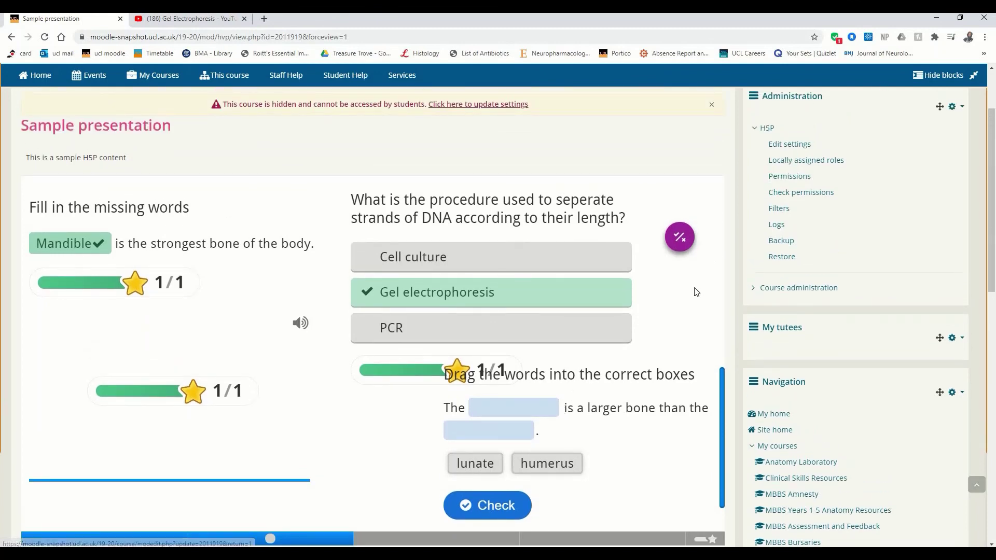
pyautogui.click(680, 239)
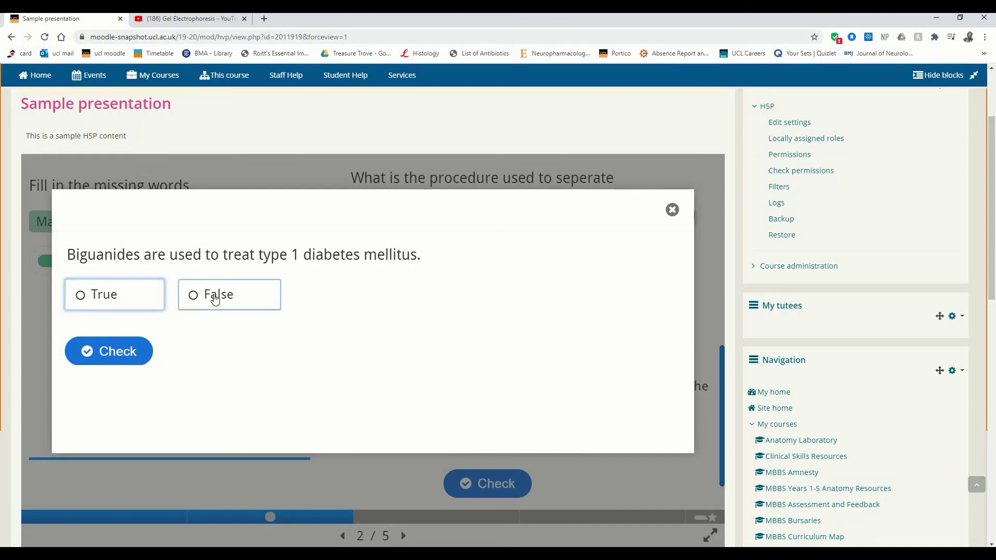
pyautogui.click(215, 300)
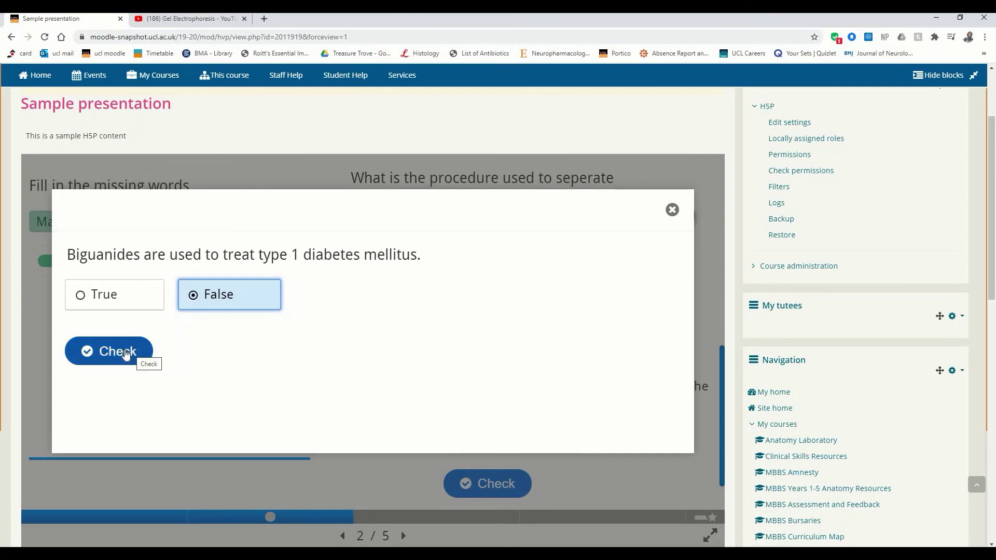
pyautogui.click(125, 354)
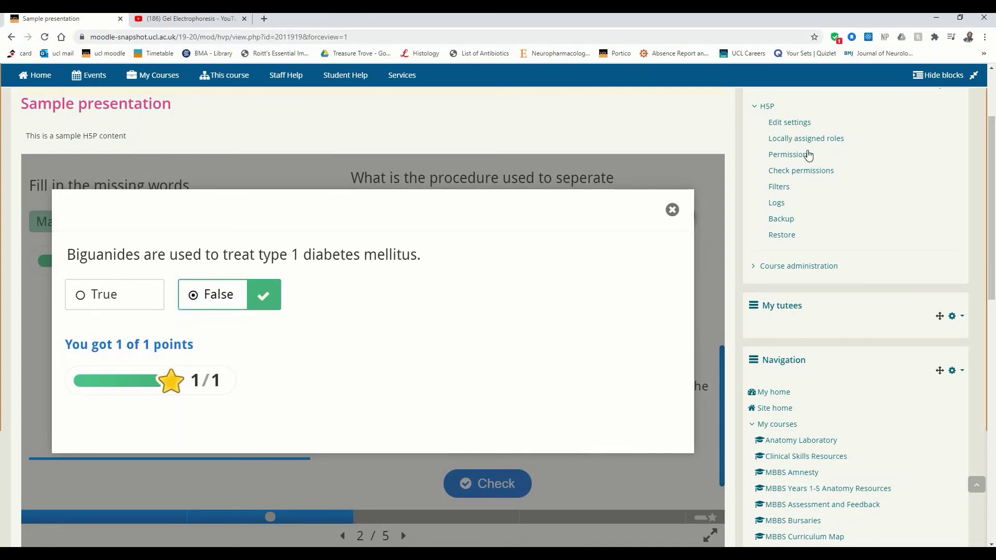
pyautogui.click(672, 210)
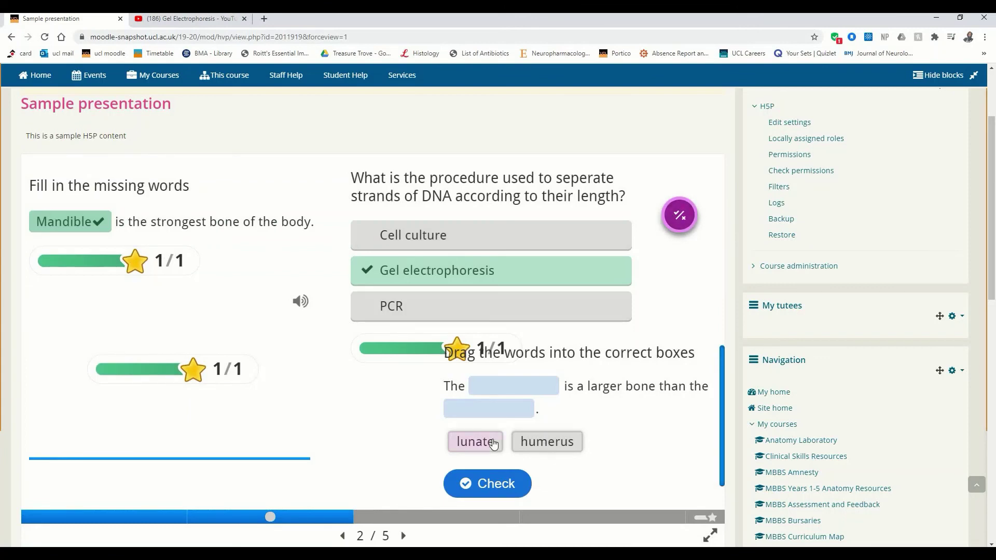
# Step: Fill the drag-the-words blanks with "lunate" and "humerus", check, and retry with "humerus" first and "lunate" second
pyautogui.click(518, 442)
pyautogui.moveTo(499, 447); pyautogui.dragTo(530, 391)
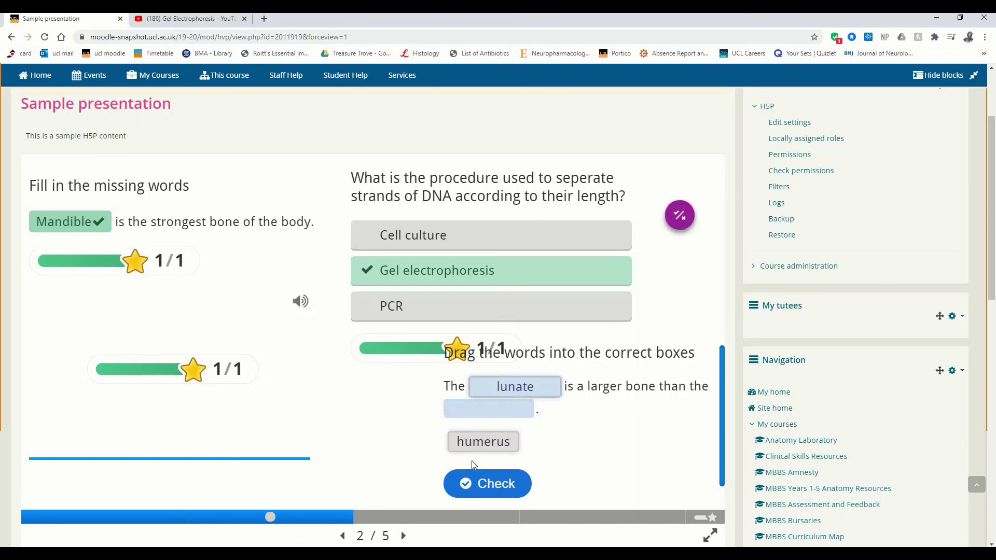
pyautogui.moveTo(462, 440); pyautogui.dragTo(469, 407)
pyautogui.click(468, 440)
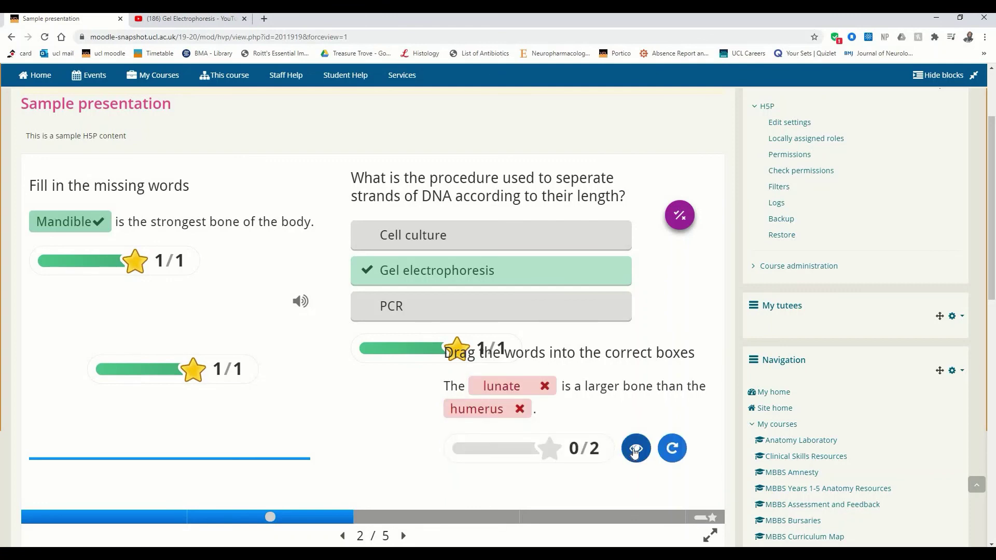
pyautogui.click(670, 448)
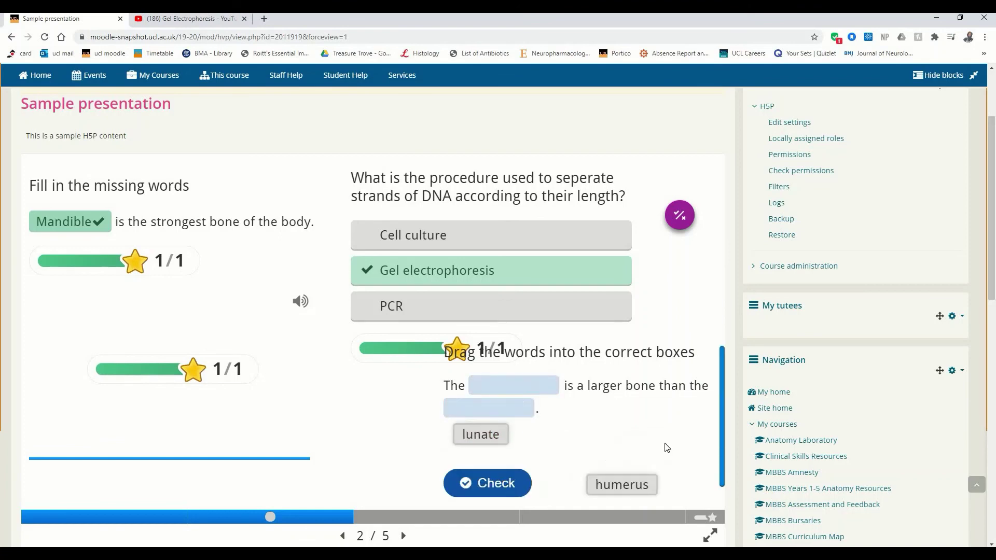
pyautogui.moveTo(524, 446); pyautogui.dragTo(489, 388)
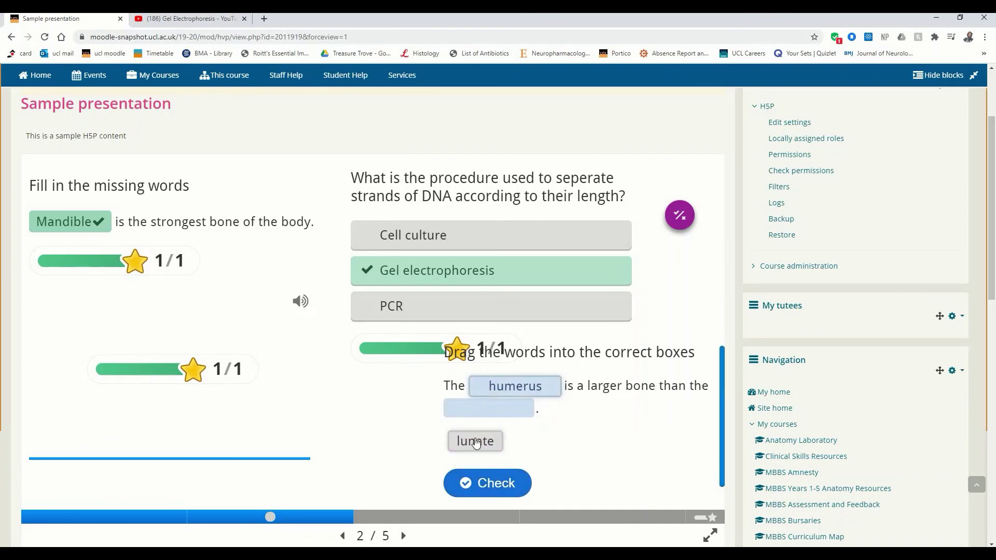
pyautogui.moveTo(474, 442); pyautogui.dragTo(475, 416)
pyautogui.click(481, 466)
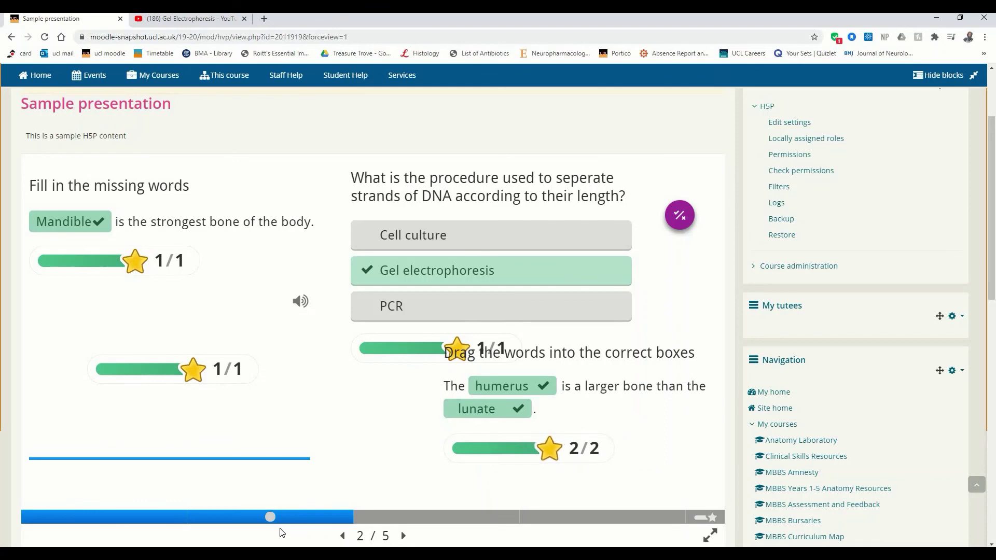
# Step: Test the first slide's "Click here to skip the presentation" link and advance to the score summary slide
pyautogui.click(185, 521)
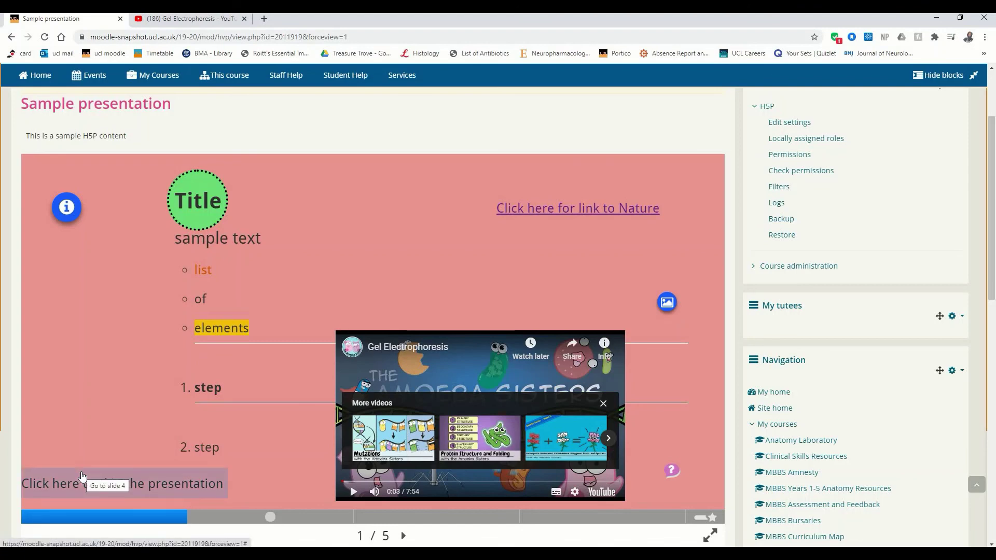
pyautogui.click(82, 477)
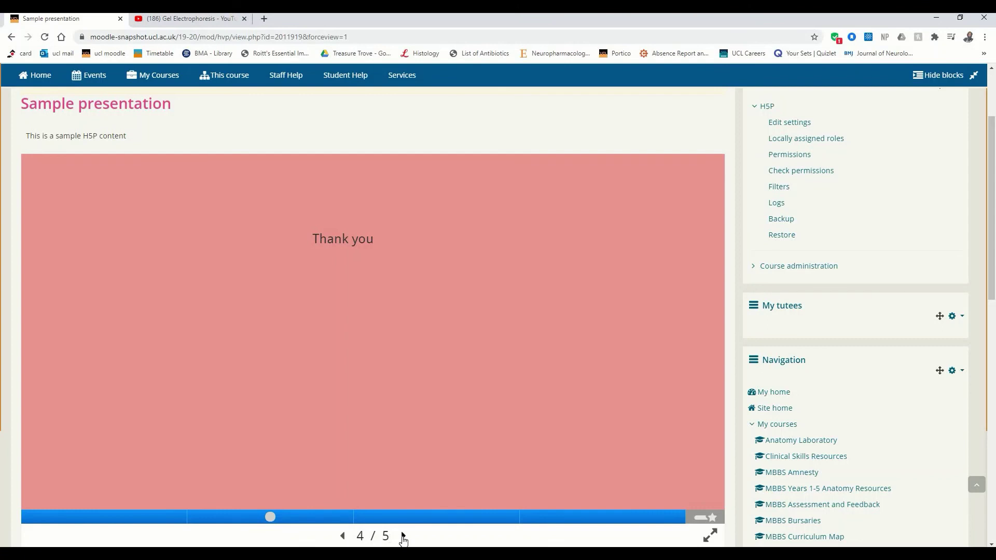
pyautogui.click(403, 538)
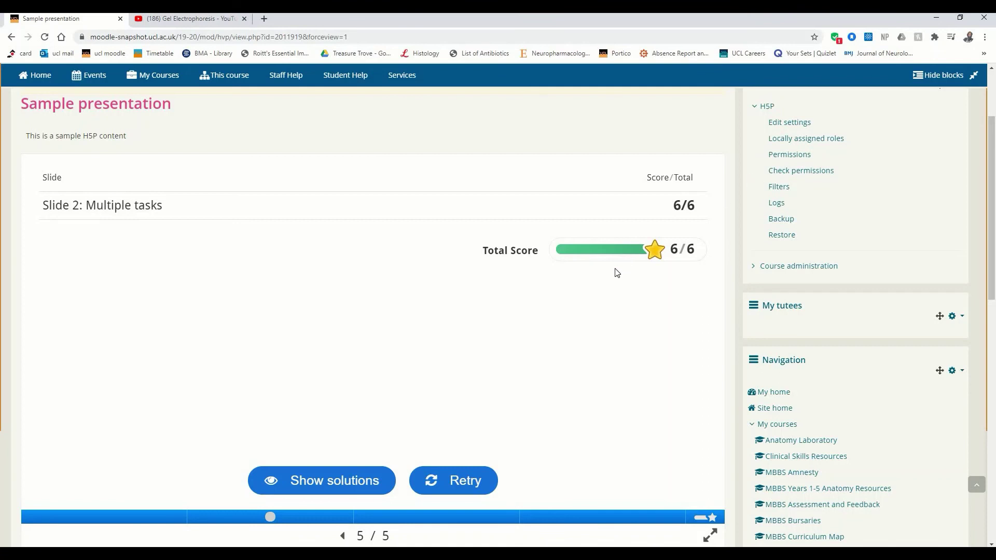
# Step: Show the solutions for the answered questions and return to the score summary slide
pyautogui.click(318, 484)
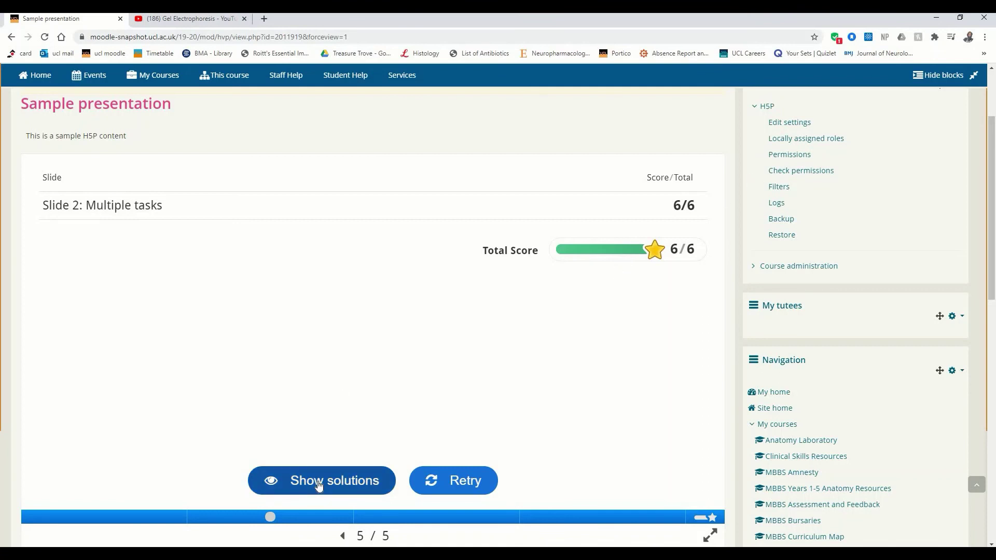
pyautogui.click(319, 481)
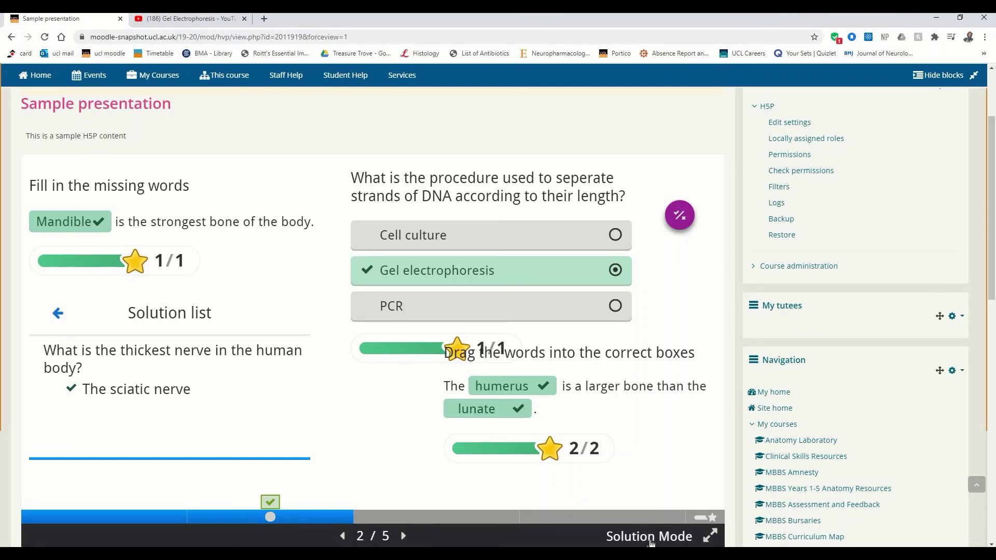
pyautogui.scroll(-2, 651, 542)
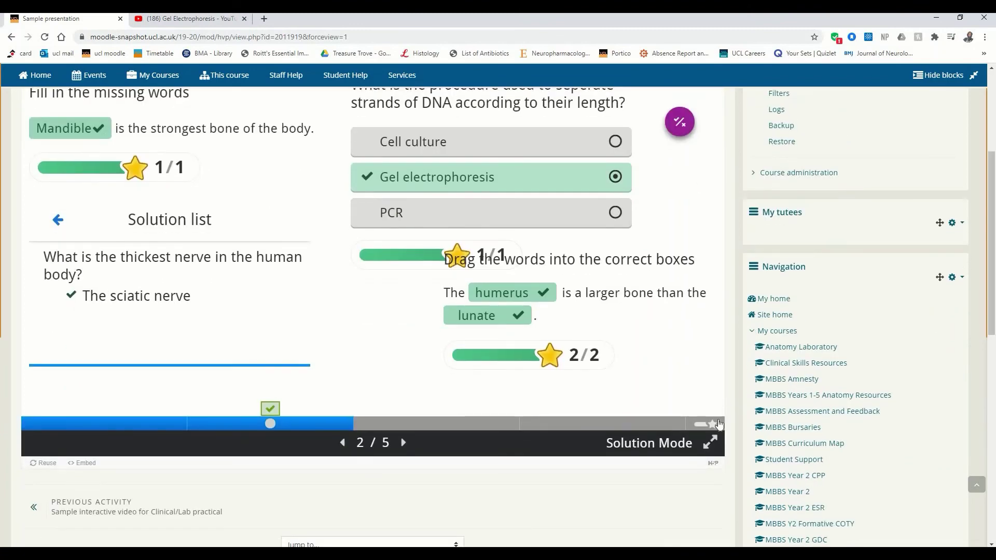
pyautogui.click(714, 427)
pyautogui.scroll(1, 509, 346)
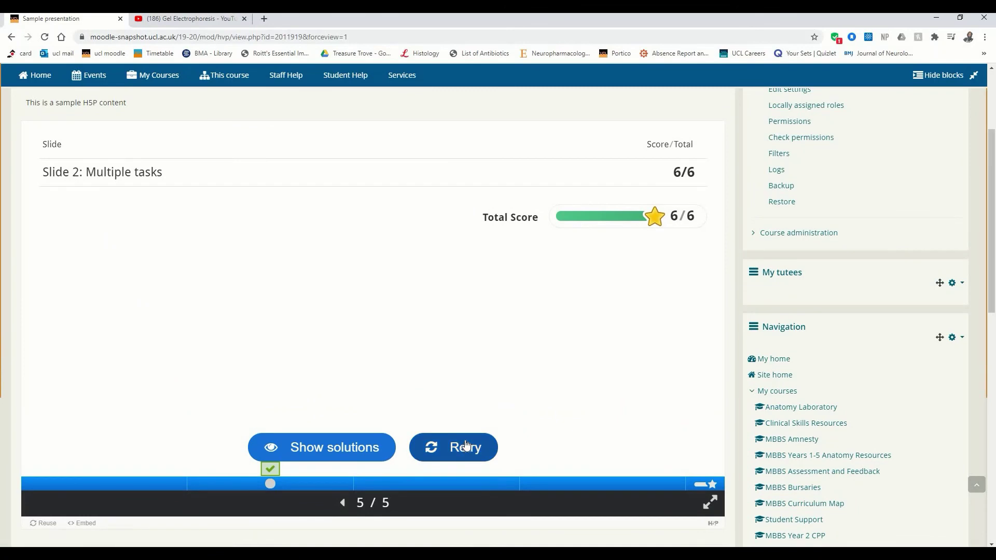
# Step: Return to the "Chemistry for iMS 20-21" course page and turn editing off
pyautogui.scroll(-2, 465, 446)
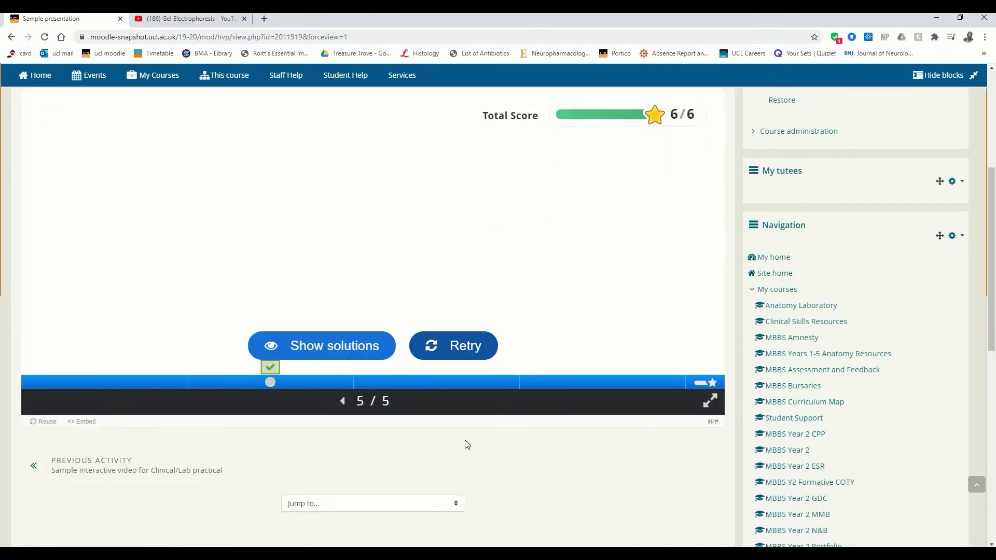
pyautogui.scroll(5, 466, 444)
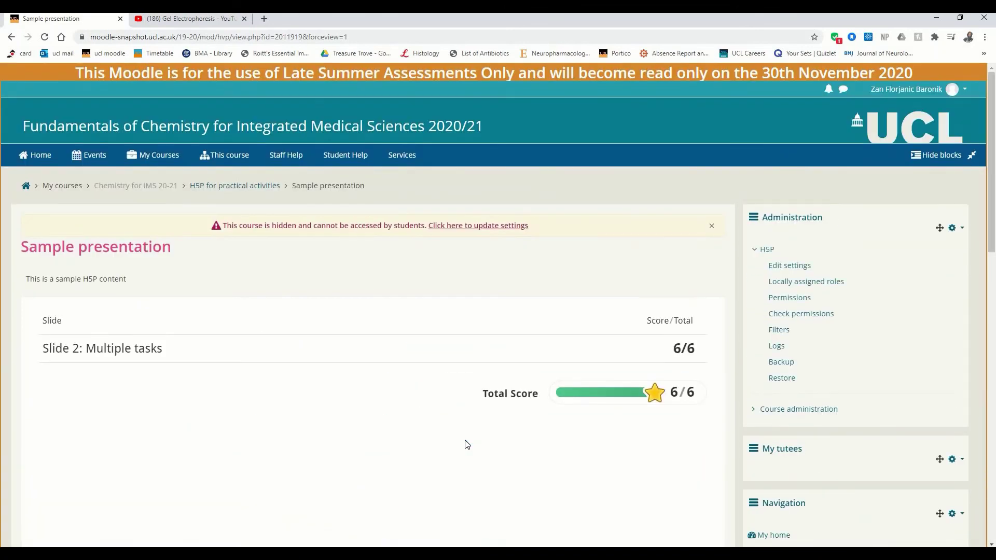
pyautogui.scroll(-10, 467, 444)
pyautogui.scroll(10, 465, 445)
pyautogui.click(224, 156)
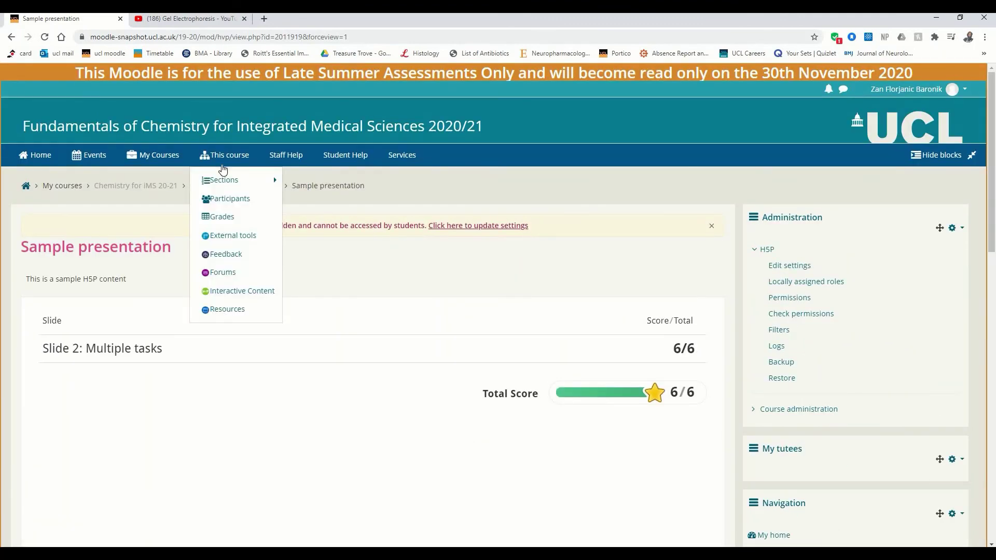
pyautogui.click(169, 191)
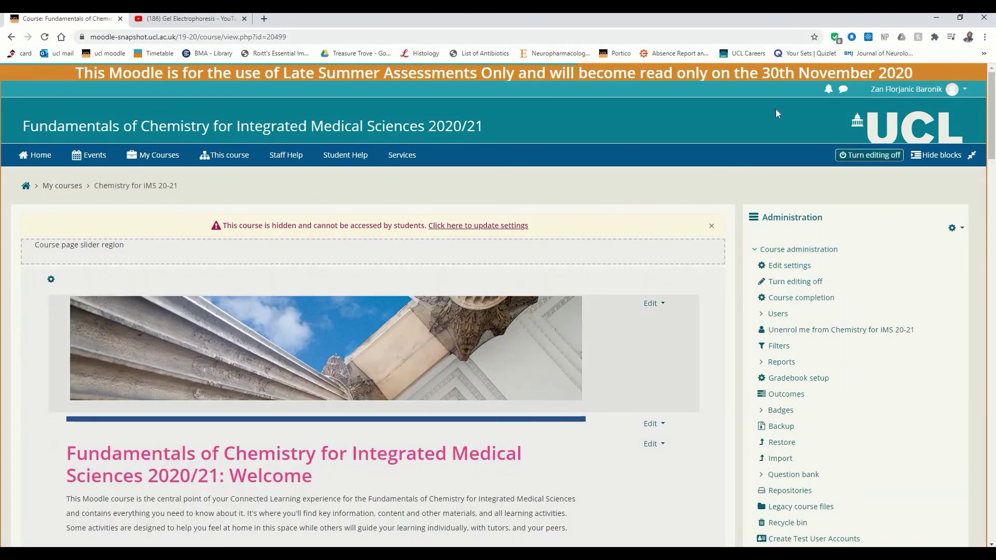
pyautogui.click(875, 156)
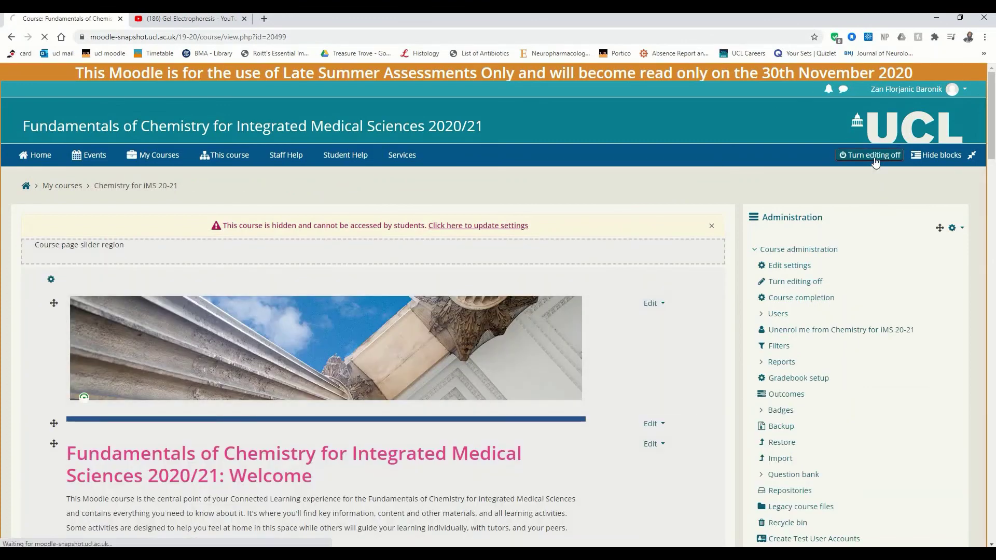
# Step: Open "Sample presentation" from the "H5P for practical activities" section and go to its first slide
pyautogui.scroll(-20, 545, 359)
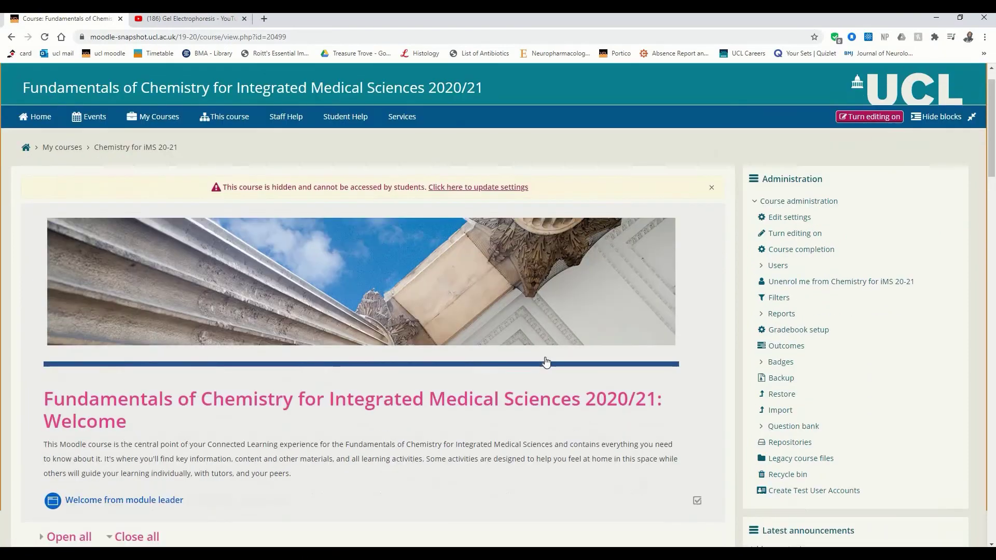
pyautogui.scroll(-3, 546, 362)
pyautogui.scroll(8, 545, 360)
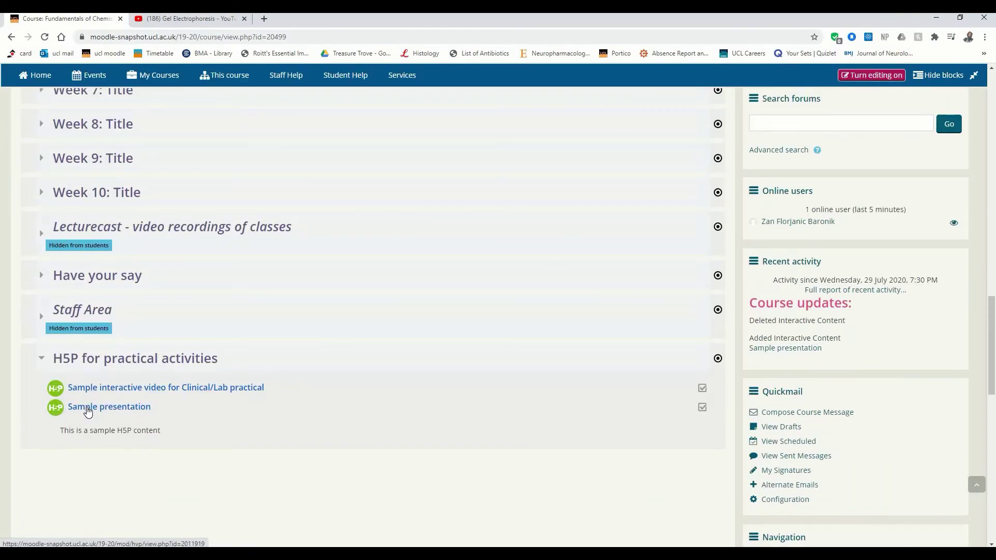
pyautogui.click(88, 408)
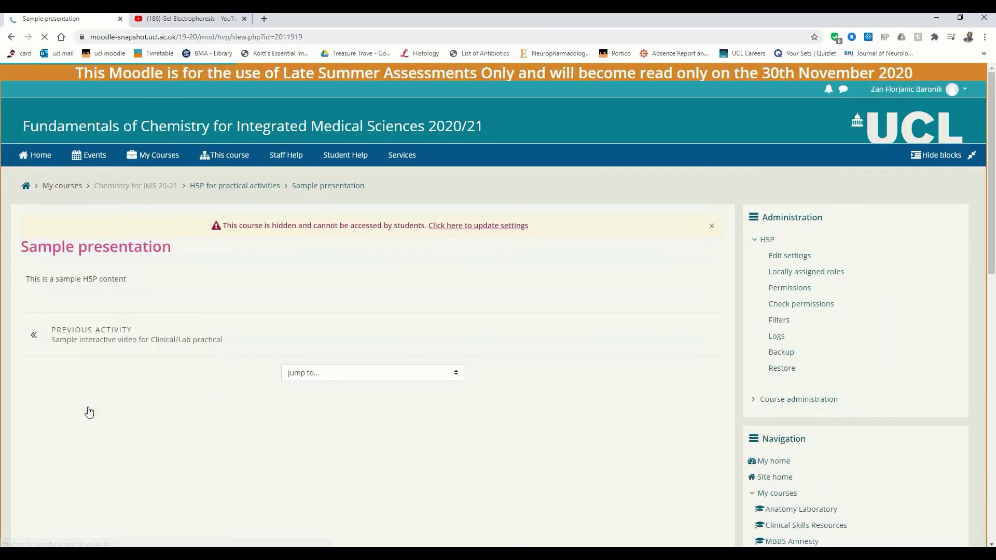
pyautogui.scroll(-4, 229, 385)
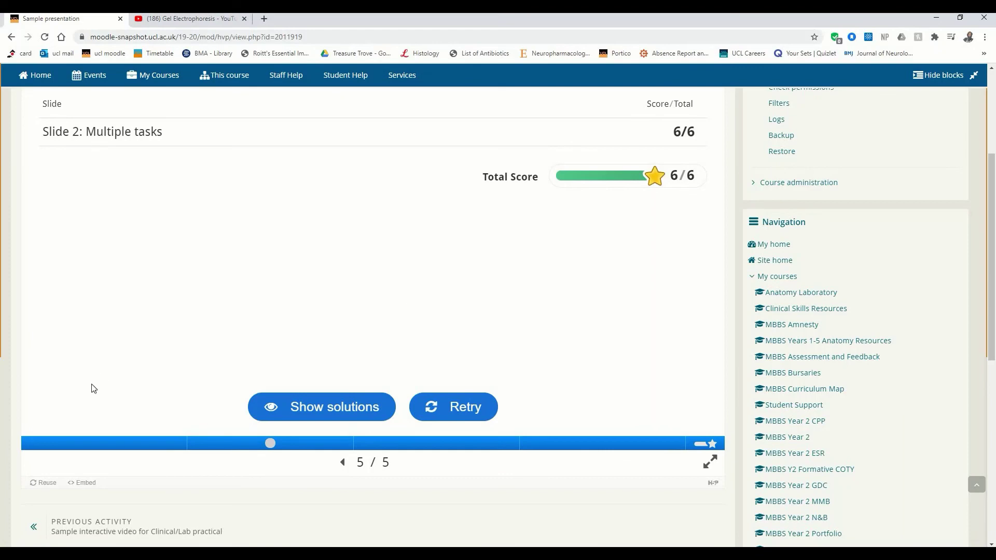
pyautogui.click(38, 446)
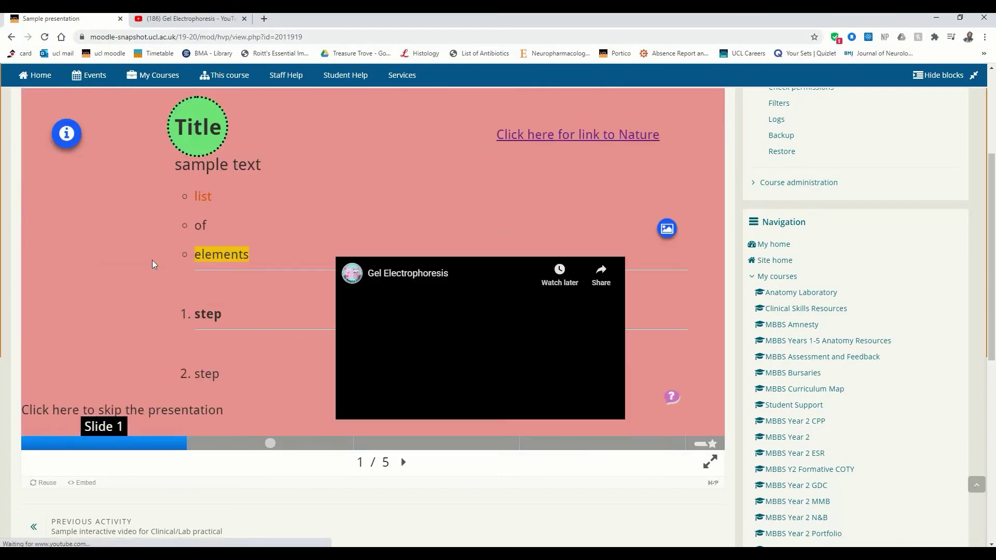
# Step: Look over the presentation's first slide and its activity page as displayed with editing turned off
pyautogui.scroll(3, 151, 260)
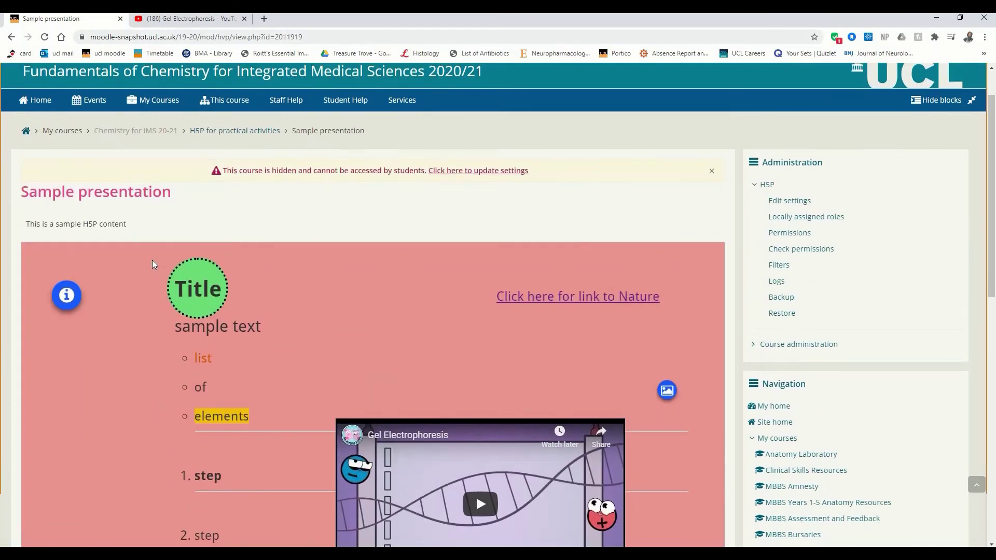
pyautogui.scroll(-1, 151, 260)
pyautogui.scroll(-3, 151, 260)
pyautogui.scroll(5, 151, 260)
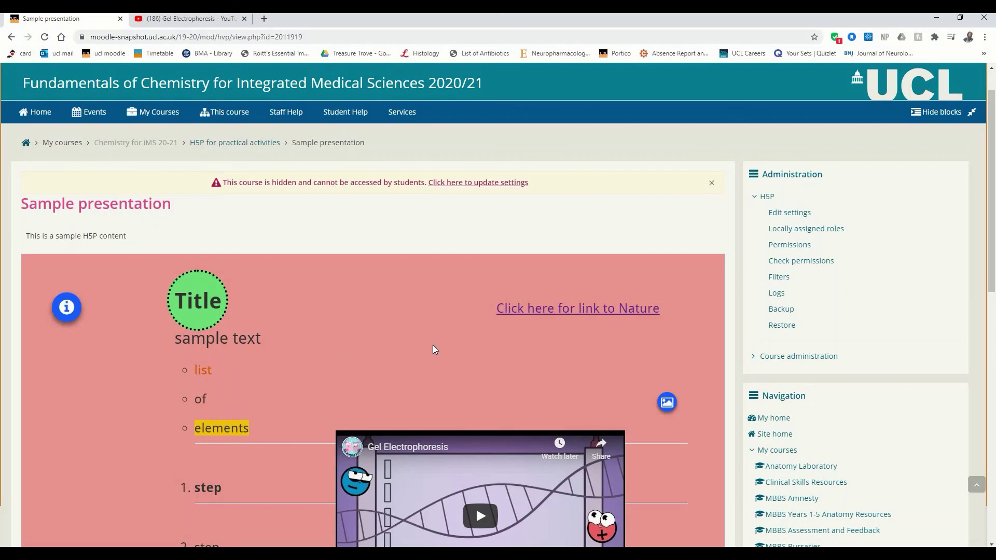
pyautogui.scroll(-3, 434, 347)
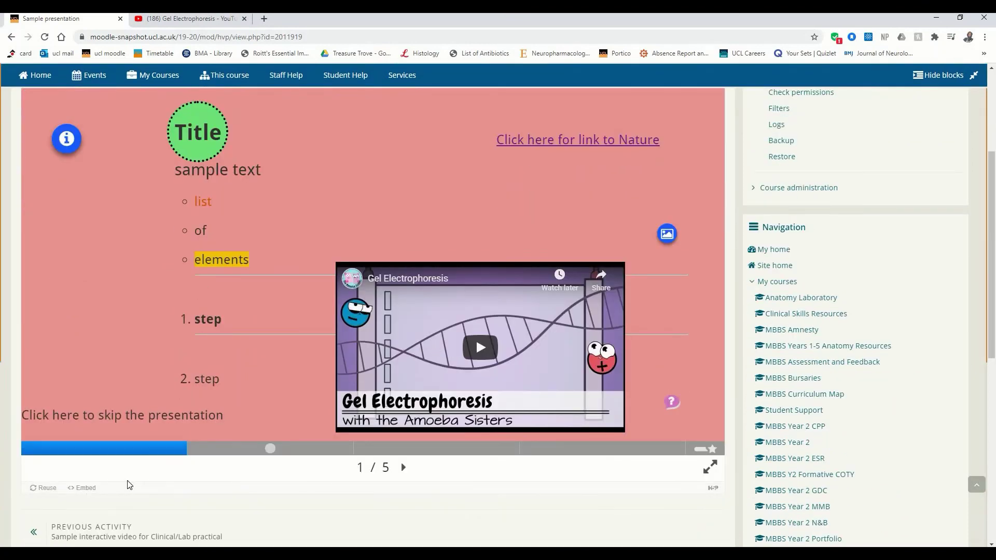
pyautogui.scroll(-1, 129, 485)
pyautogui.scroll(2, 129, 485)
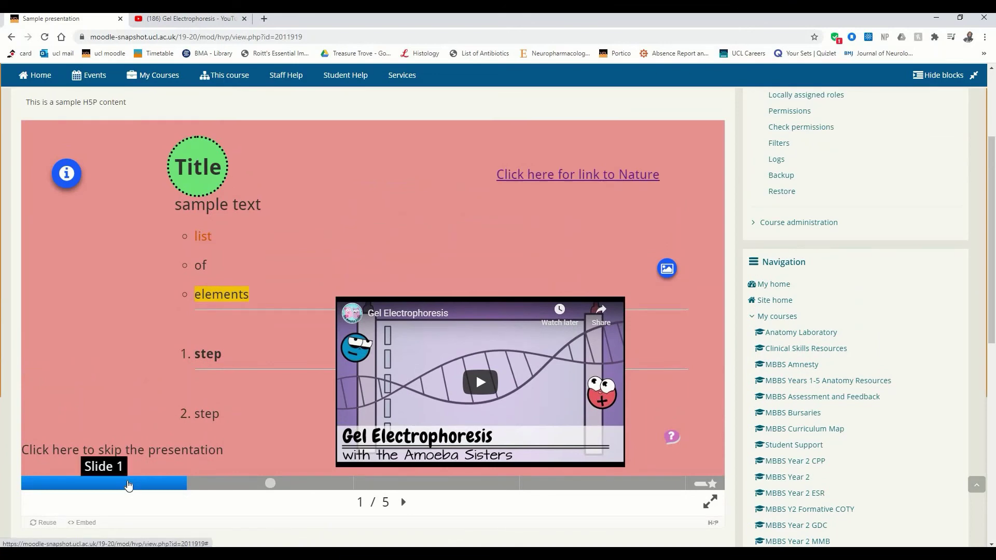
pyautogui.scroll(3, 303, 232)
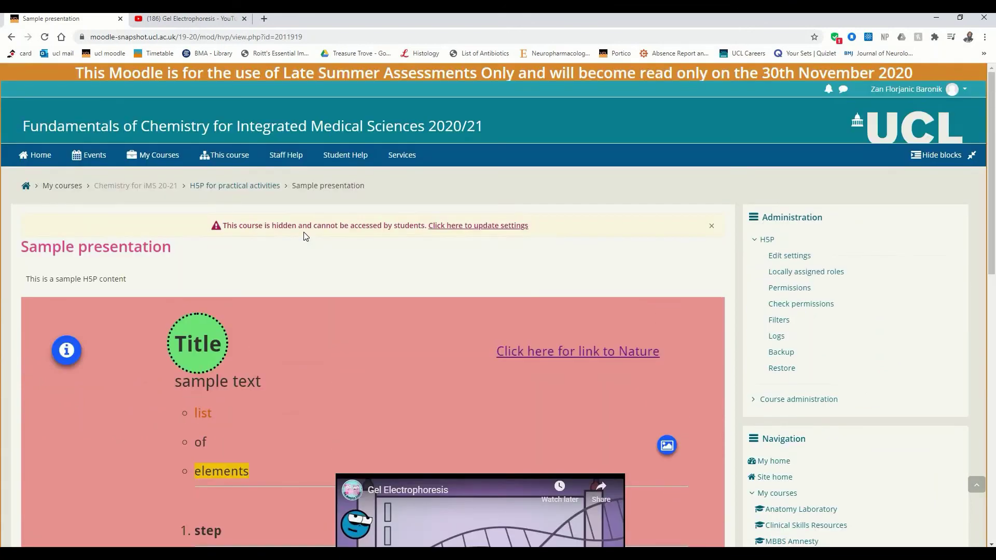
pyautogui.scroll(-2, 305, 236)
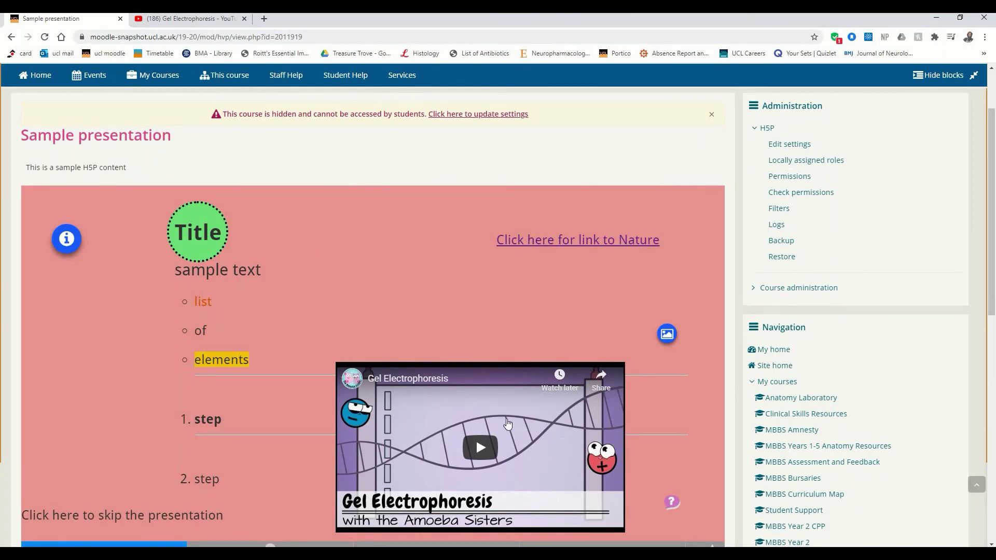
pyautogui.moveTo(507, 554)
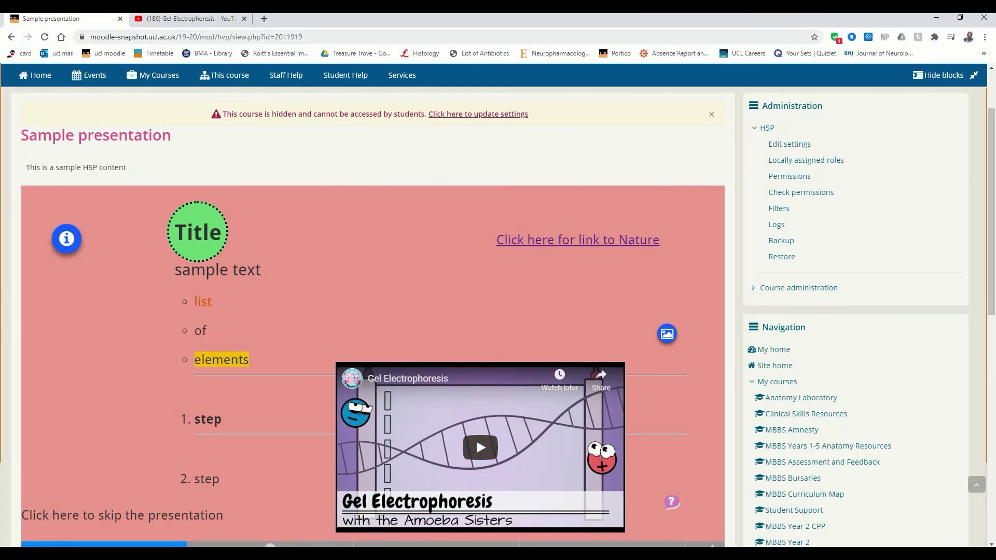